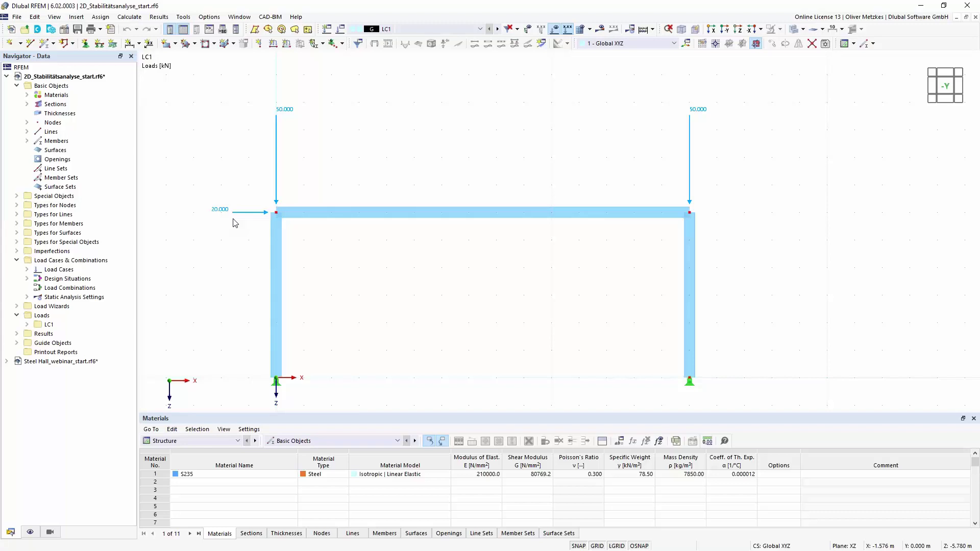
- Activate the Structure Stability add-on in the model's base data, keeping the 2D | XZ | Plane Stress model type
left_click(64, 30)
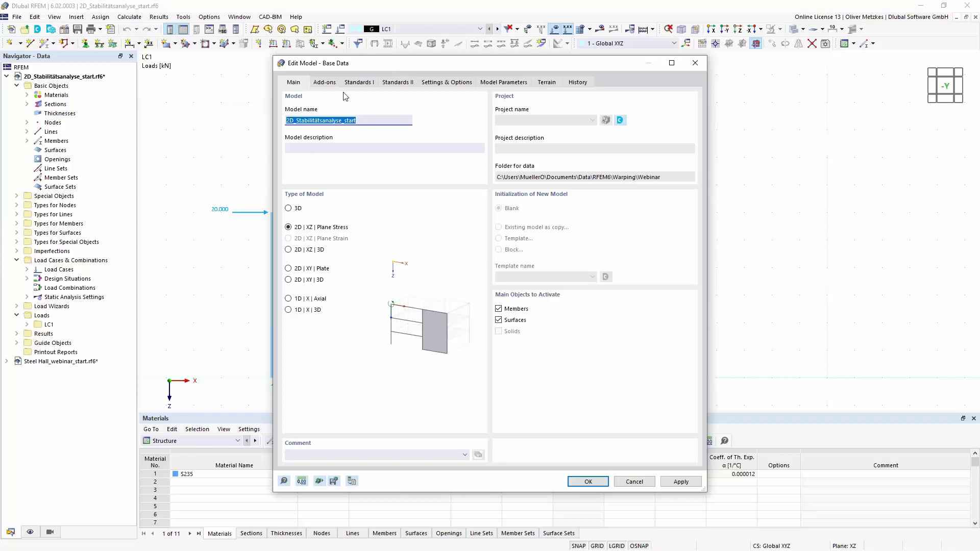
left_click(331, 86)
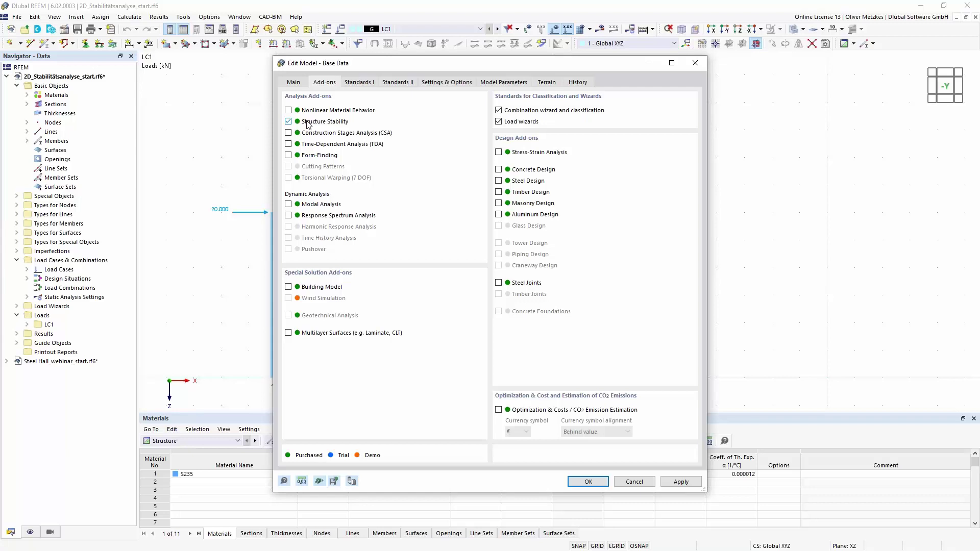
left_click(299, 83)
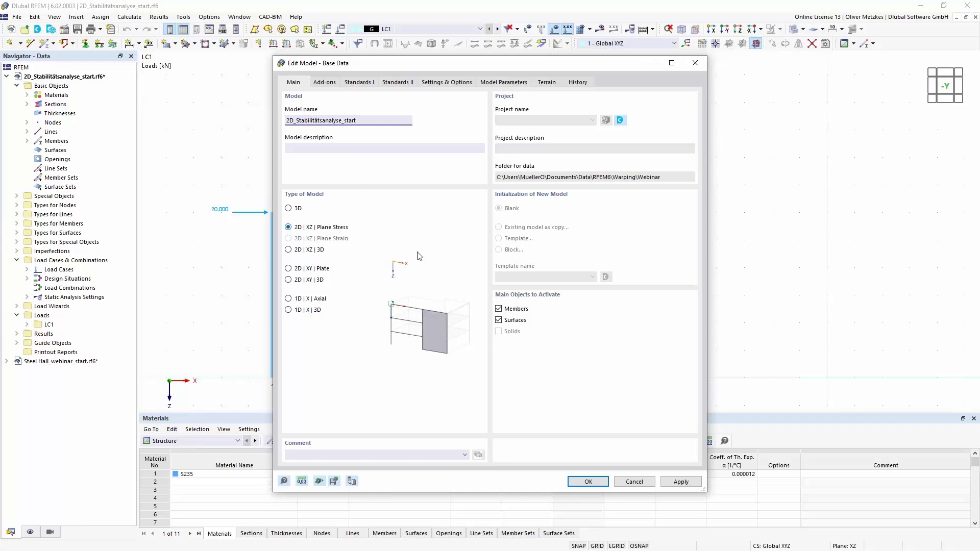
left_click(588, 482)
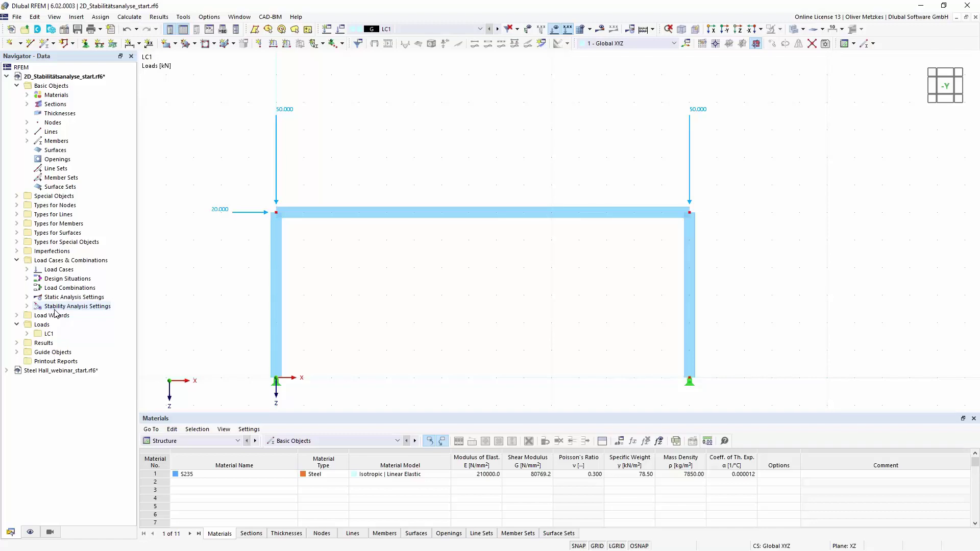
- Review the ST1 stability analysis settings and the available analysis types, keeping Eigenvalue method (linear)
left_click(27, 306)
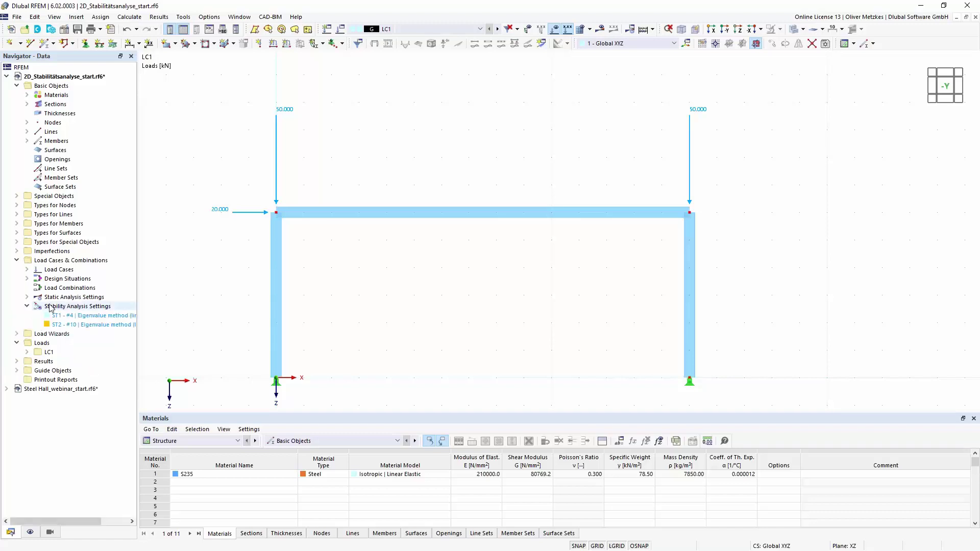
double_click(86, 316)
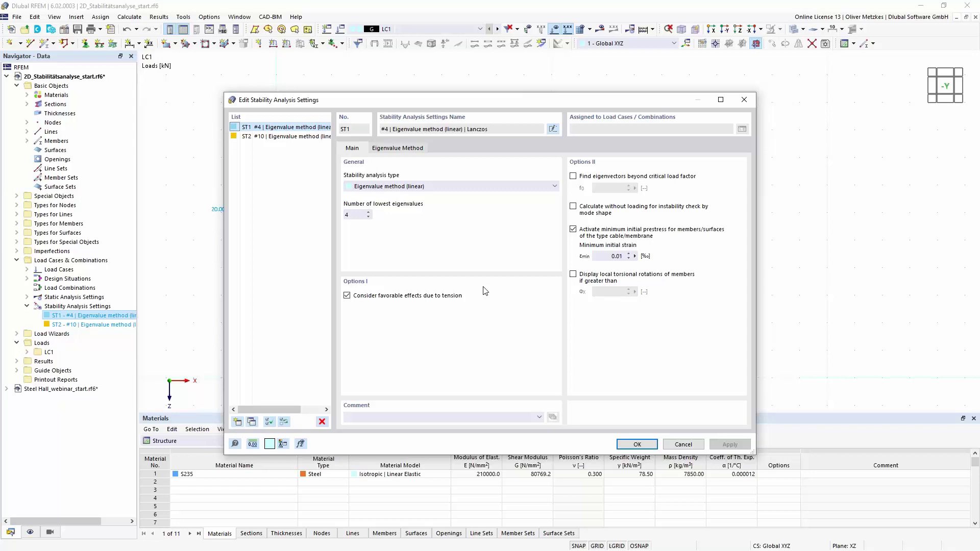
left_click(447, 187)
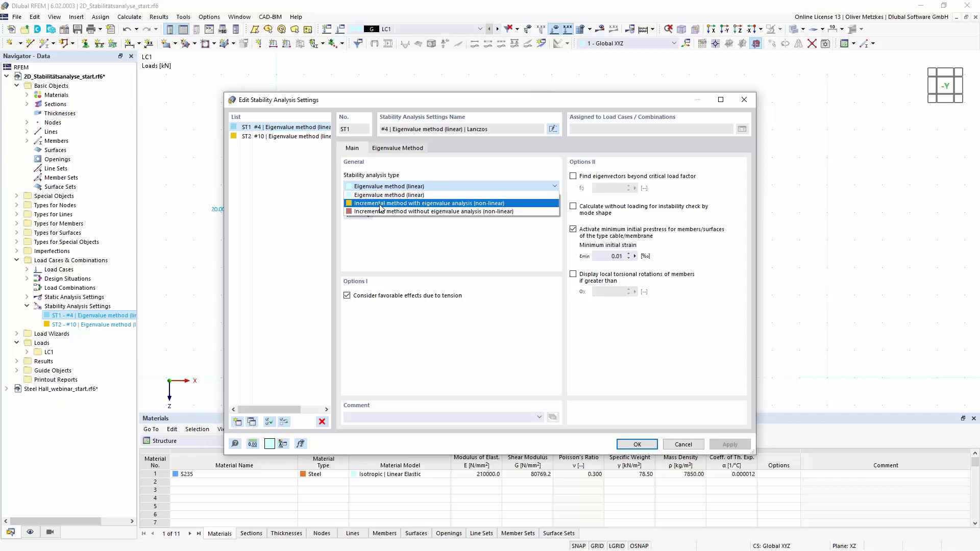
left_click(463, 195)
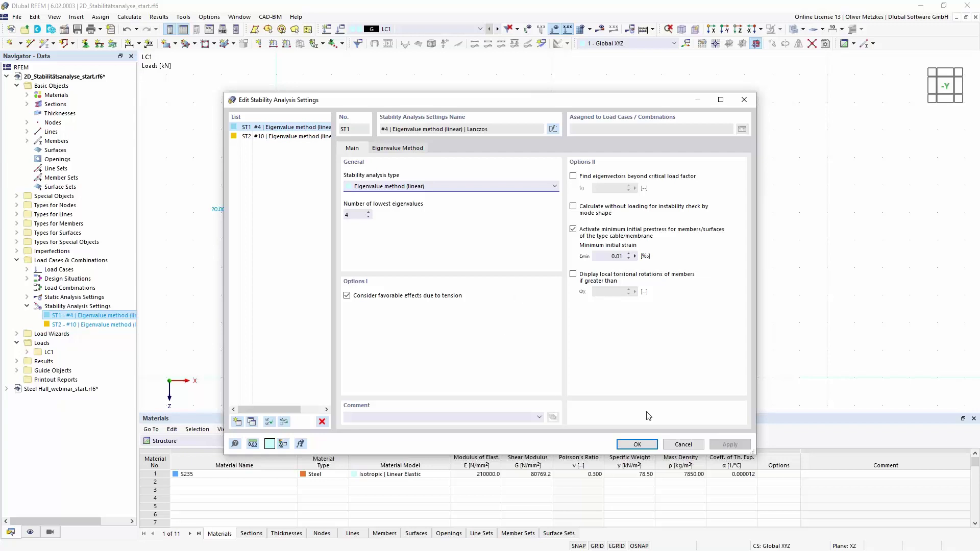
left_click(645, 447)
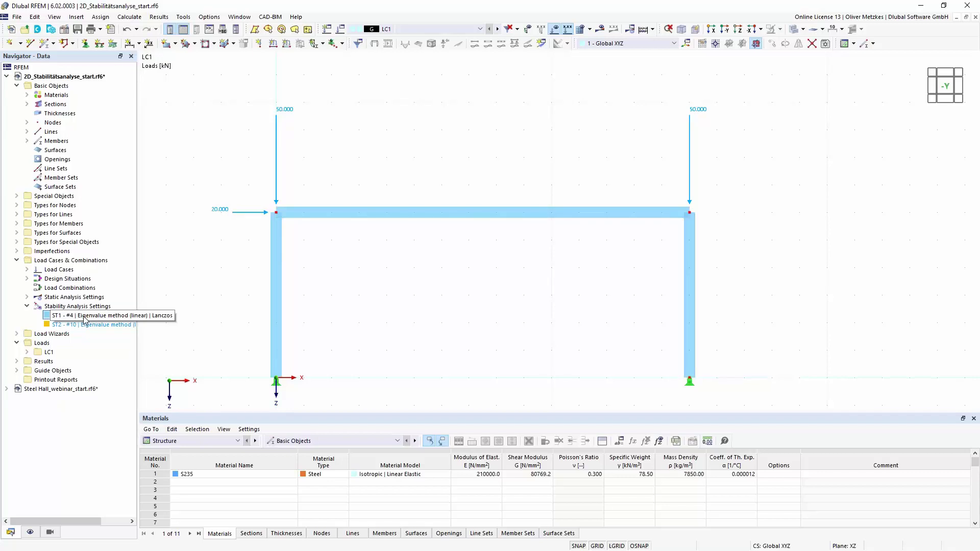
- Enable the critical load calculation for LC1 with stability settings ST1 (Eigenvalue method, Lanczos) and run the calculation
left_click(341, 30)
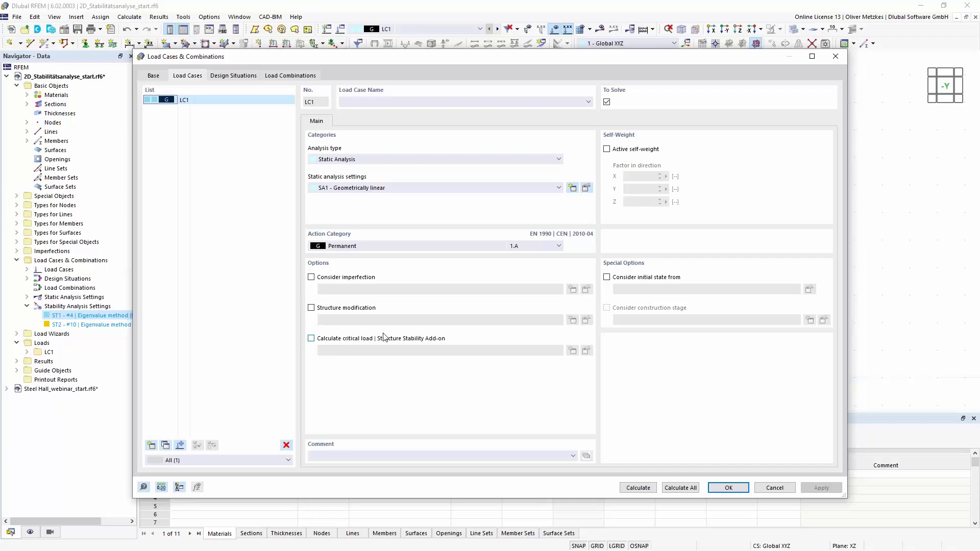
left_click(311, 339)
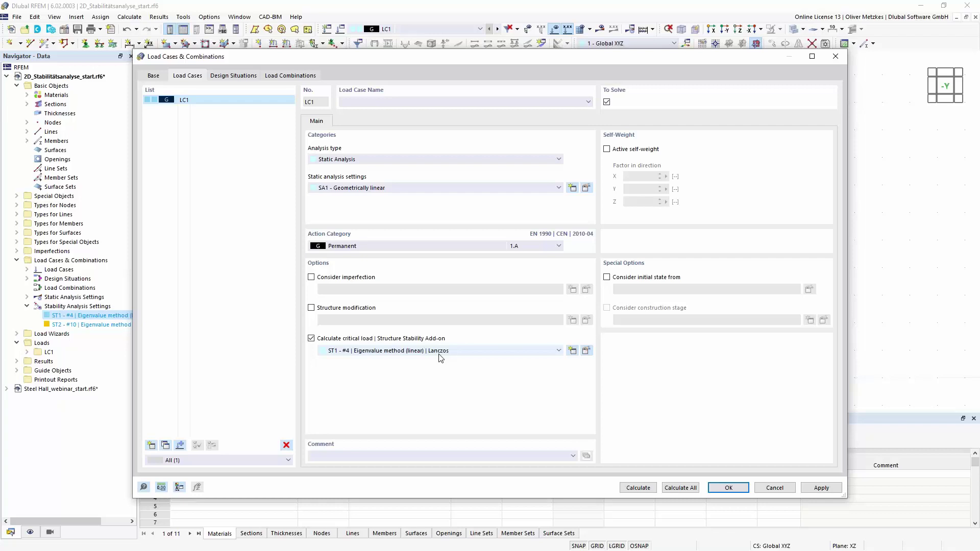
left_click(438, 352)
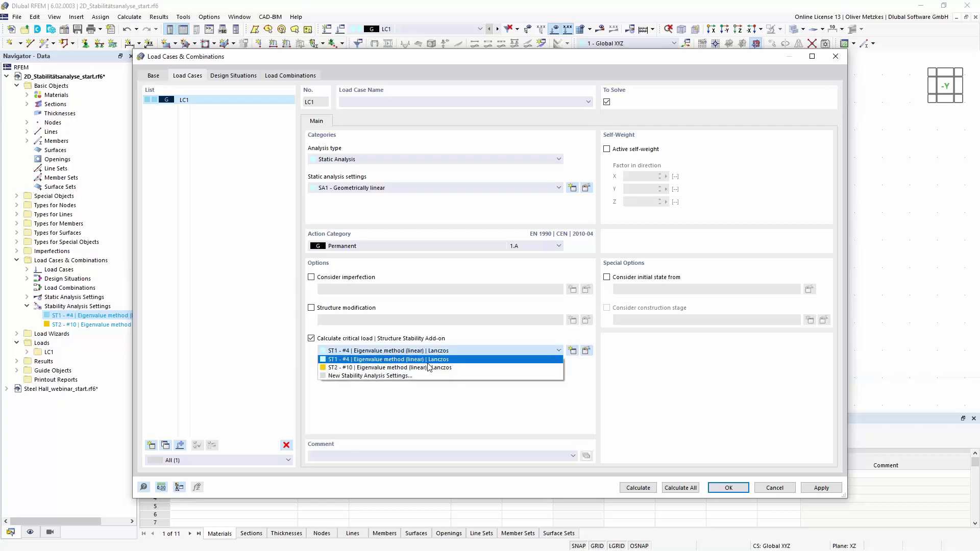
left_click(429, 362)
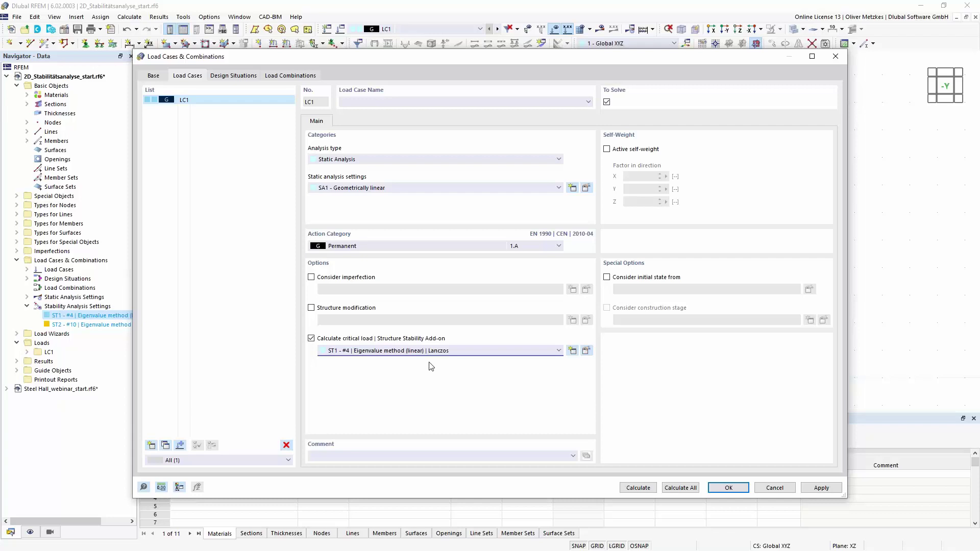
left_click(642, 486)
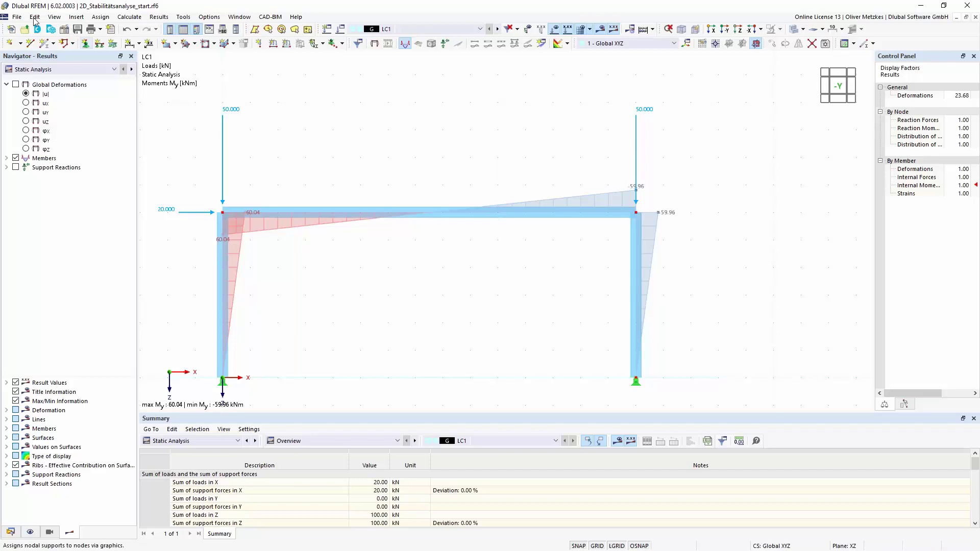
- Show the stability analysis results and set the members' deformation display to Section Colored
left_click(94, 72)
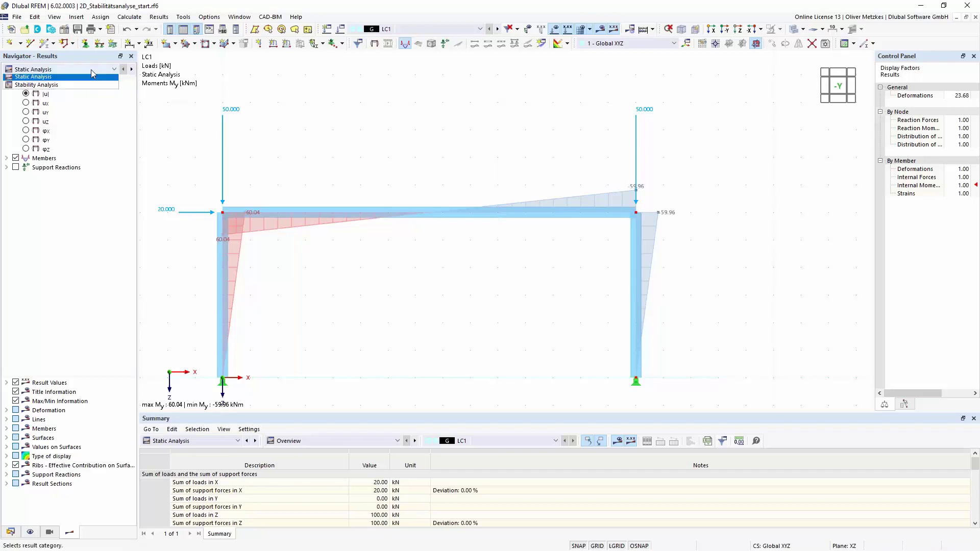
left_click(67, 86)
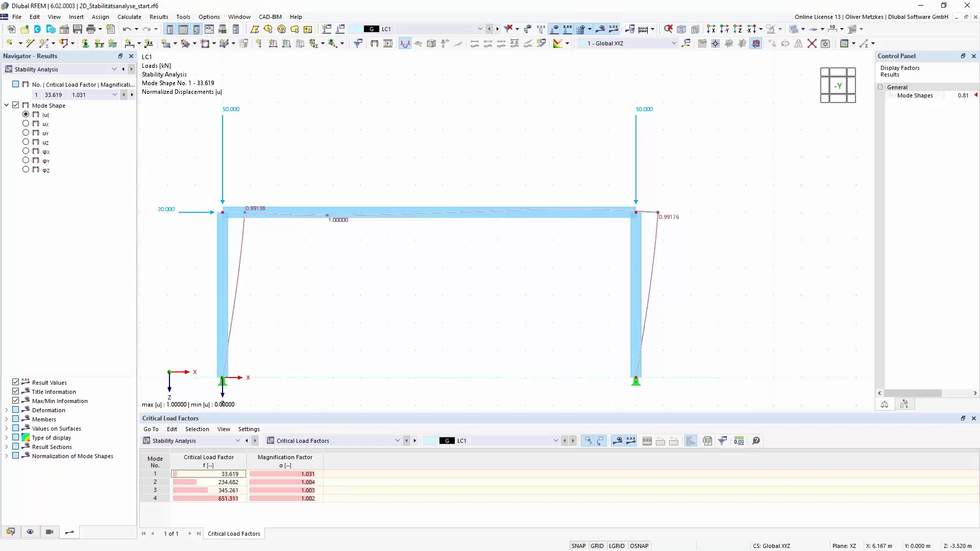
middle_click_drag(395, 284, 455, 249)
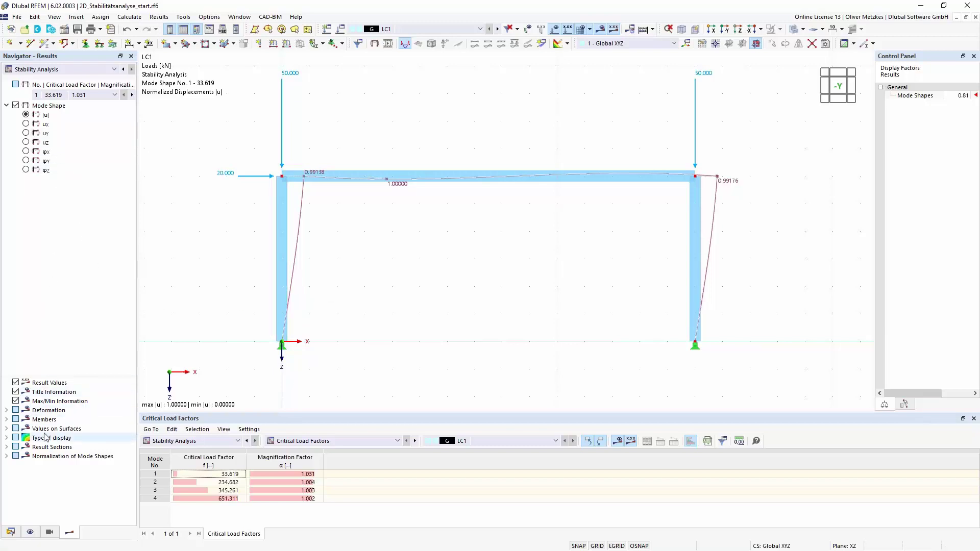
left_click(6, 410)
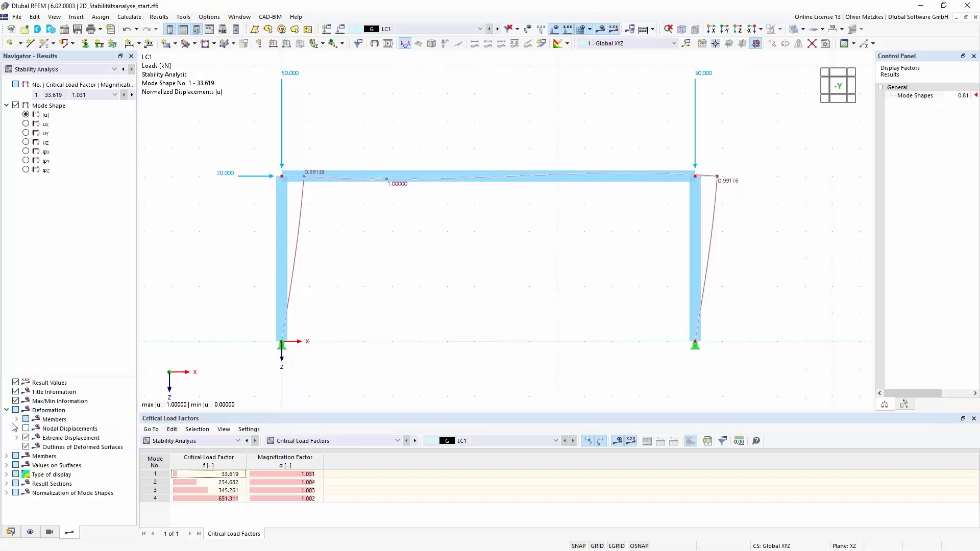
left_click(16, 420)
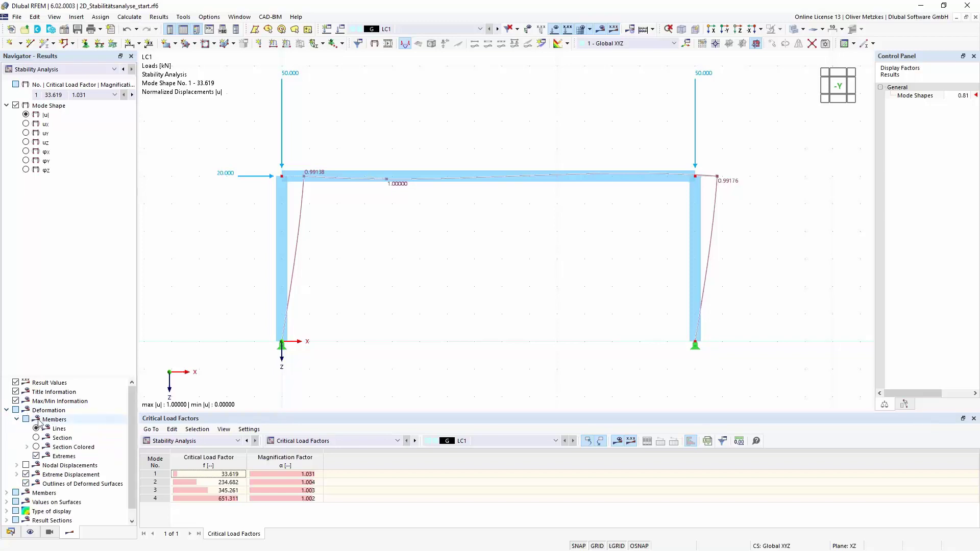
left_click(36, 448)
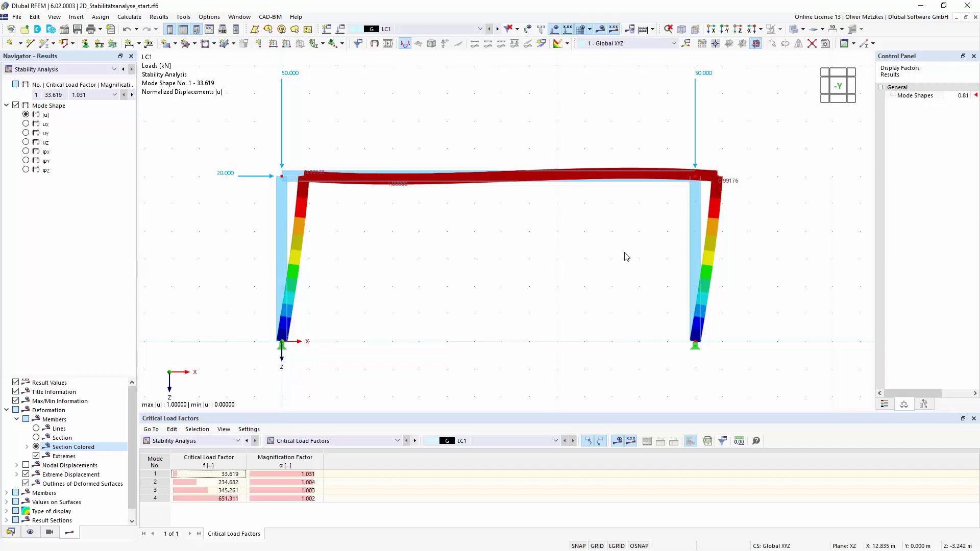
- Examine the frame's first mode shape in perspective together with its critical load factor
middle_click_drag(560, 265, 398, 254, "ctrl")
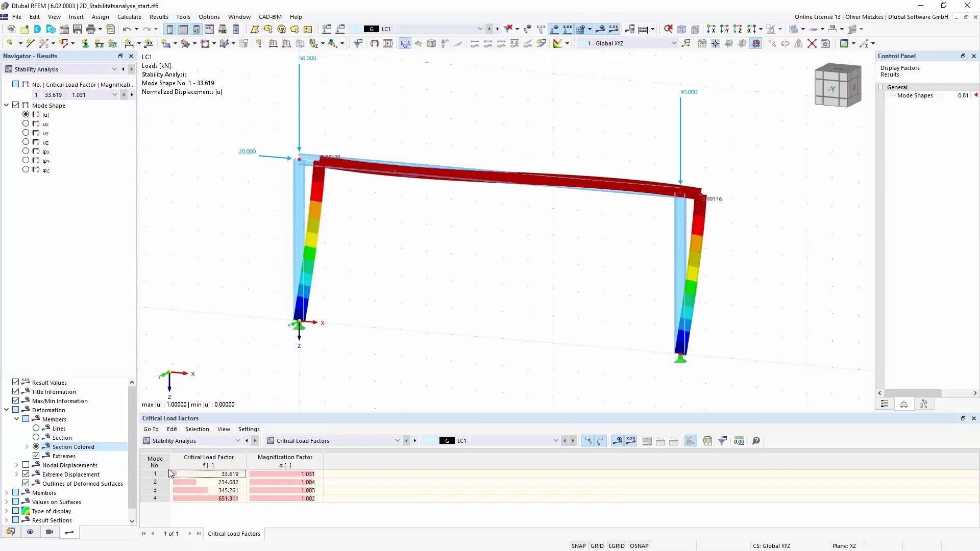
left_click(200, 475)
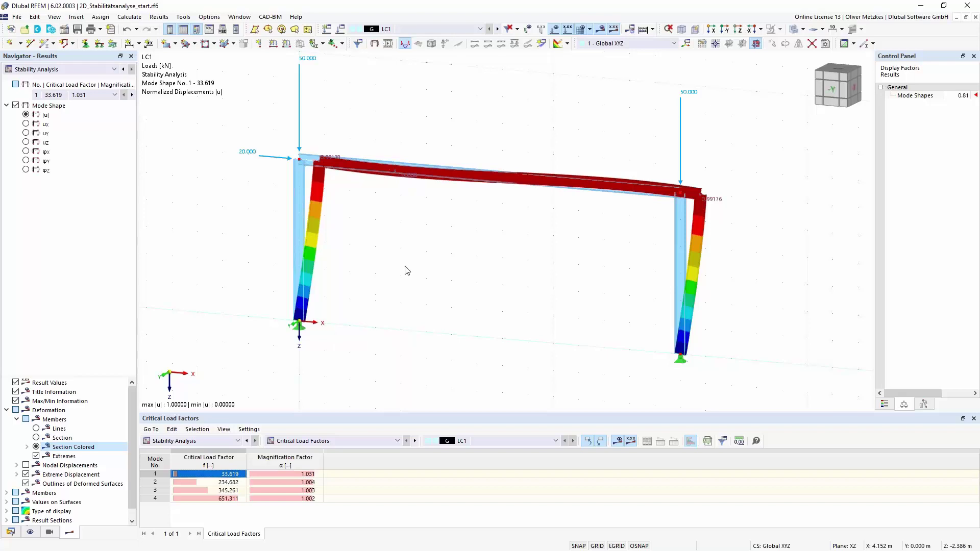
middle_click_drag(393, 263, 368, 286)
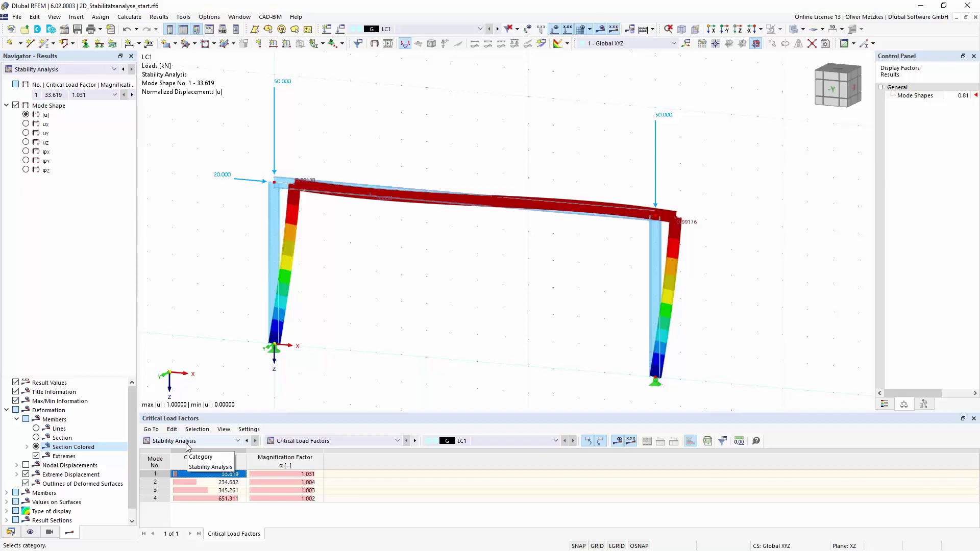
scroll(447, 353, "down", 1)
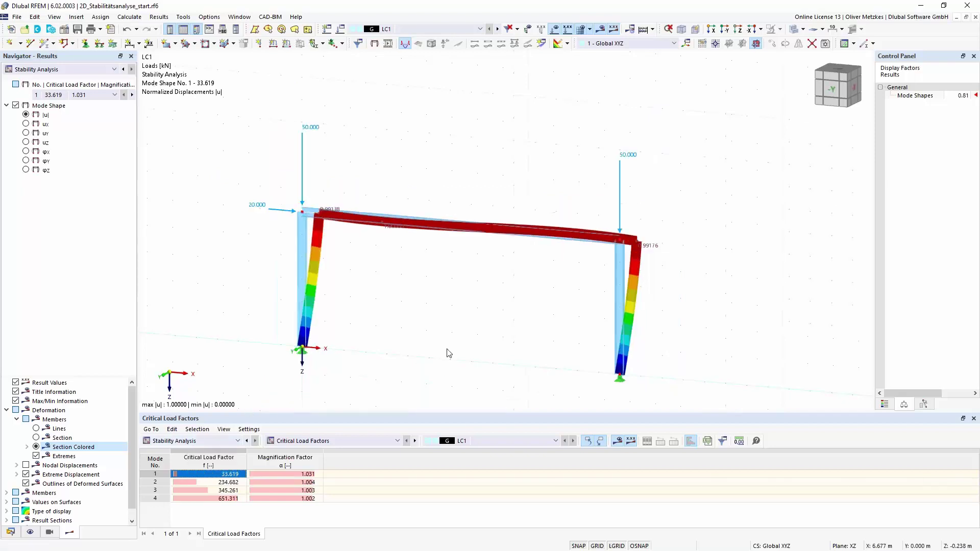
middle_click_drag(443, 315, 394, 217)
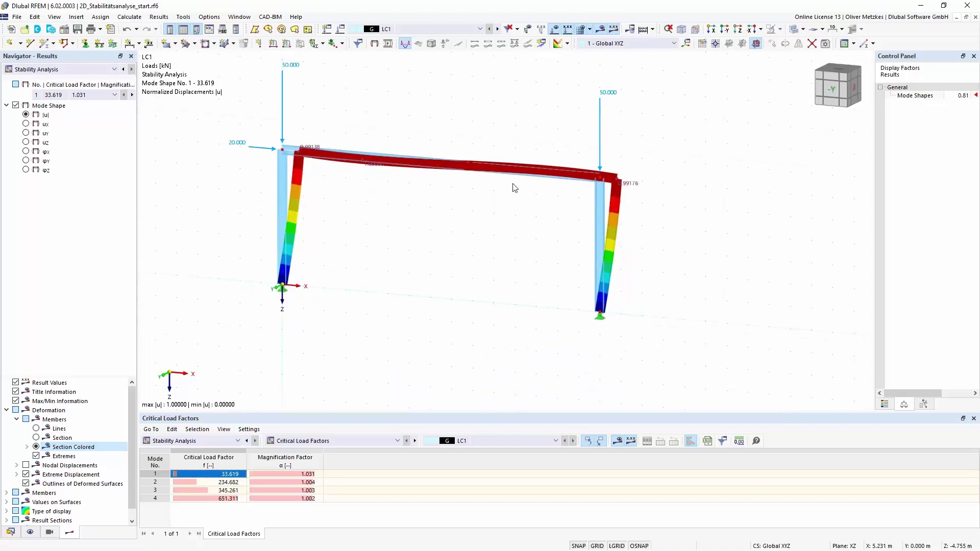
- Change the model type to 3D in the model's base data
middle_click_drag(528, 225, 400, 258, "ctrl")
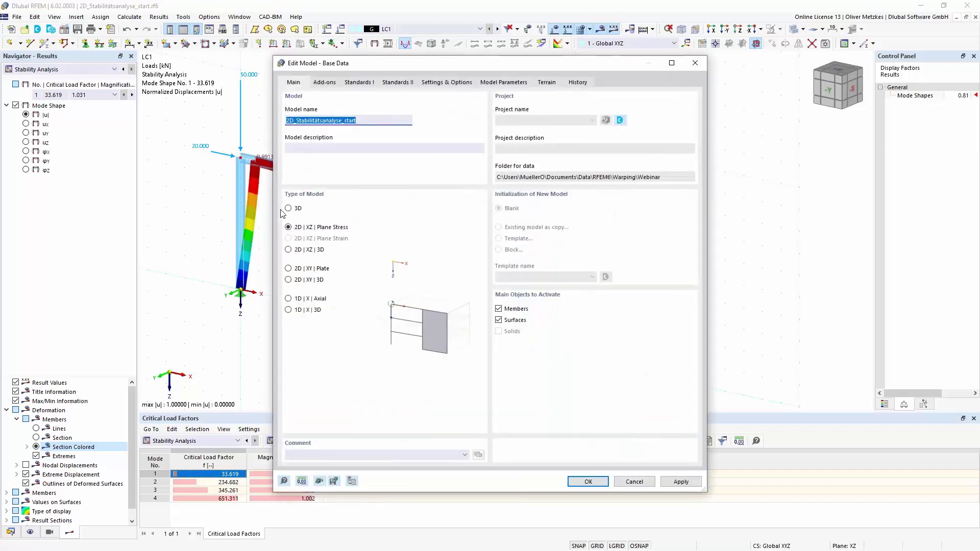
left_click(289, 209)
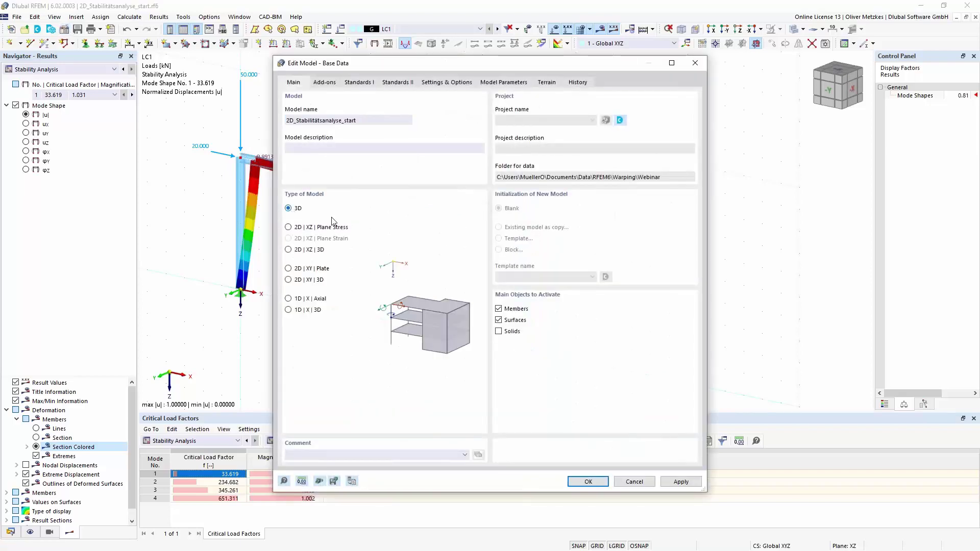
left_click(585, 481)
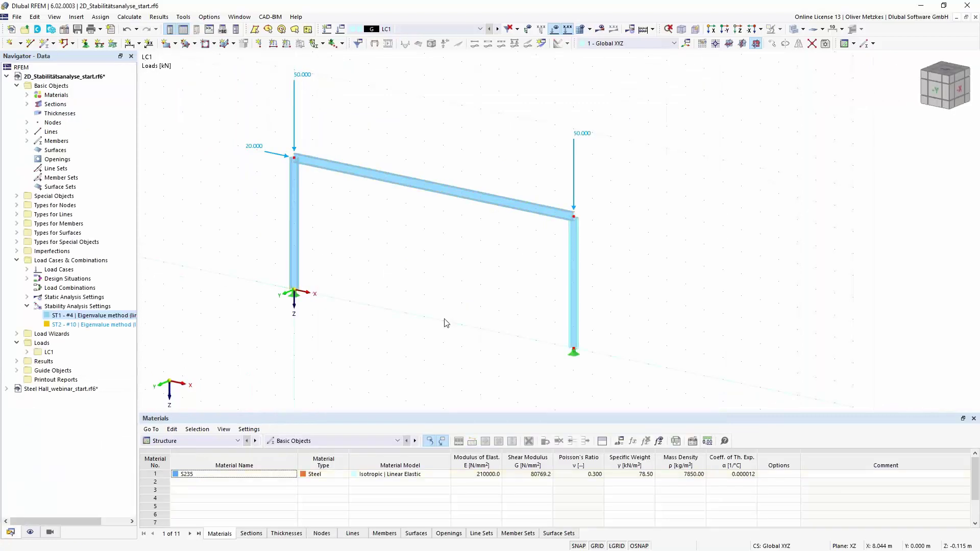
- Try to recalculate the LC1 results for the 3D model
left_click(600, 29)
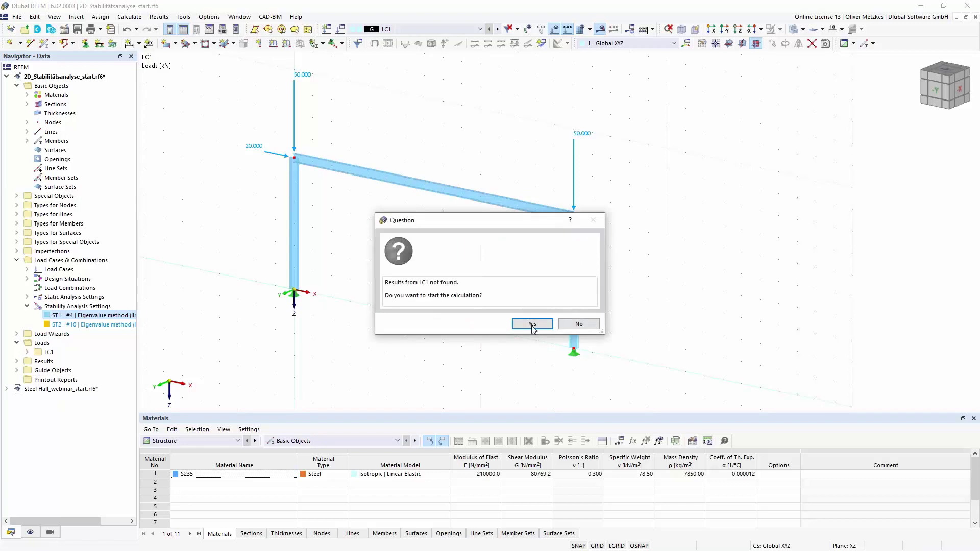
left_click(533, 325)
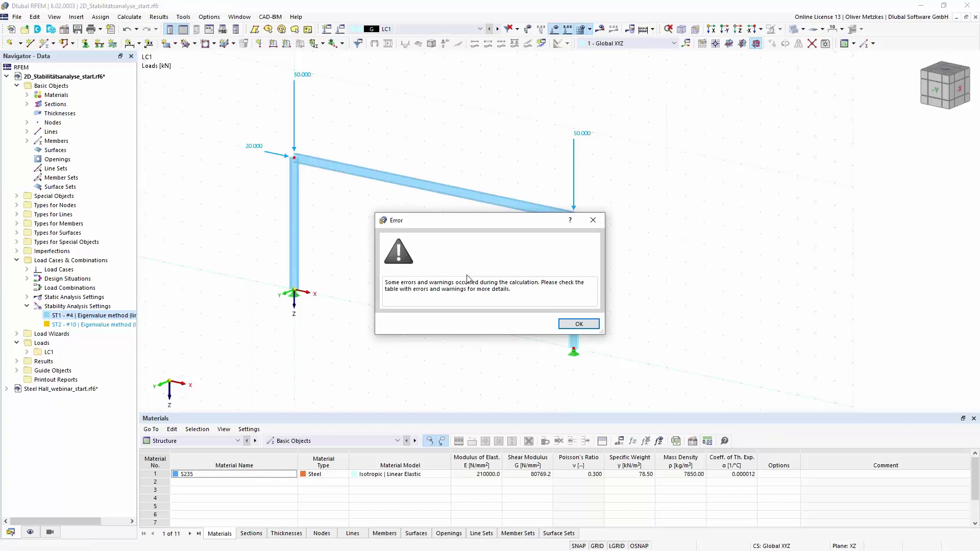
left_click(575, 325)
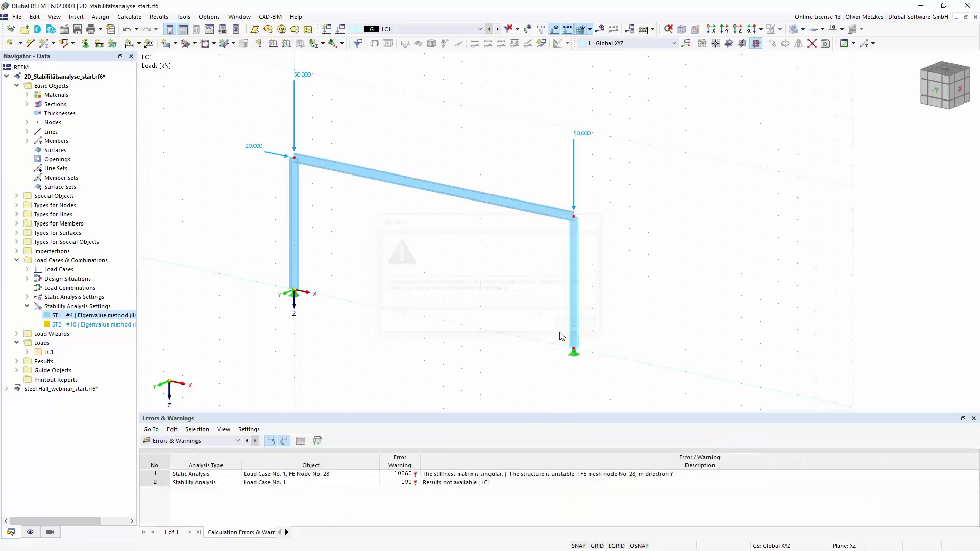
- Locate the static analysis error in the model and examine the frame and its supports for the cause of the instability
left_click(524, 474)
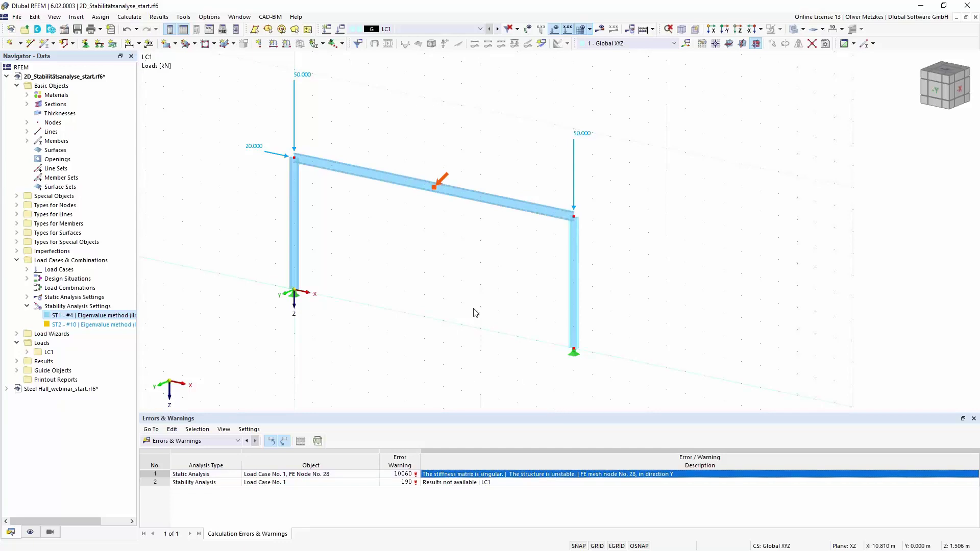
middle_click_drag(447, 269, 420, 226)
scroll(493, 286, "up", 1)
scroll(526, 299, "up", 1)
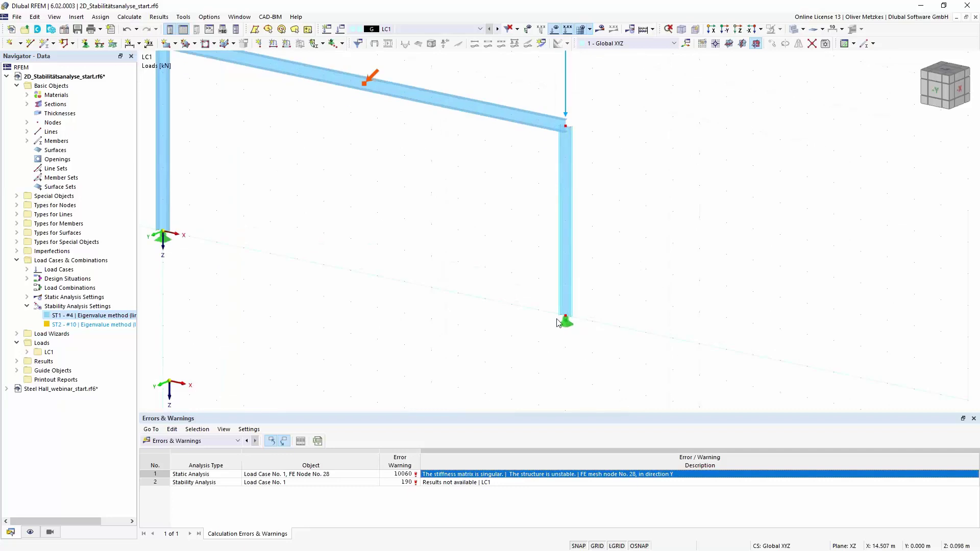
middle_click_drag(600, 337, 535, 329)
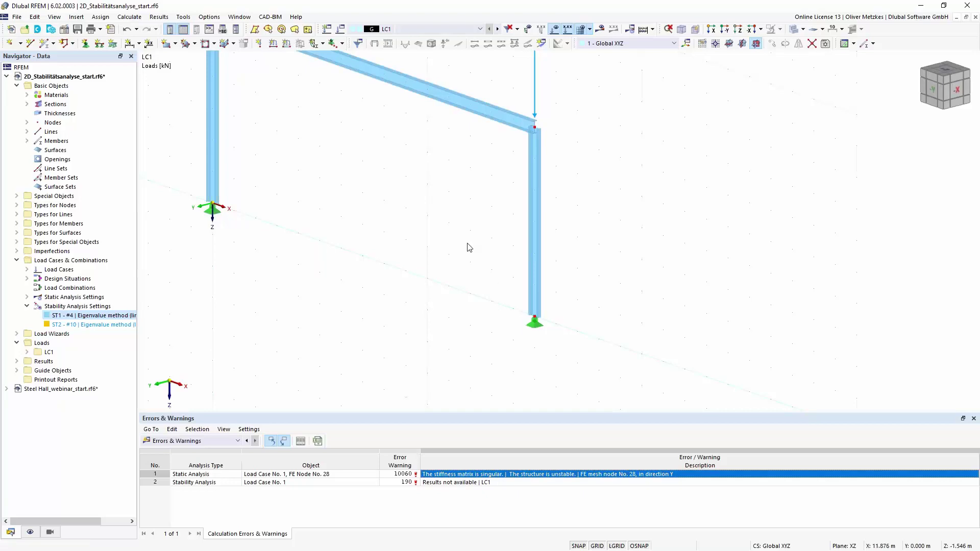
scroll(467, 247, "down", 1)
middle_click_drag(458, 193, 411, 277, "ctrl")
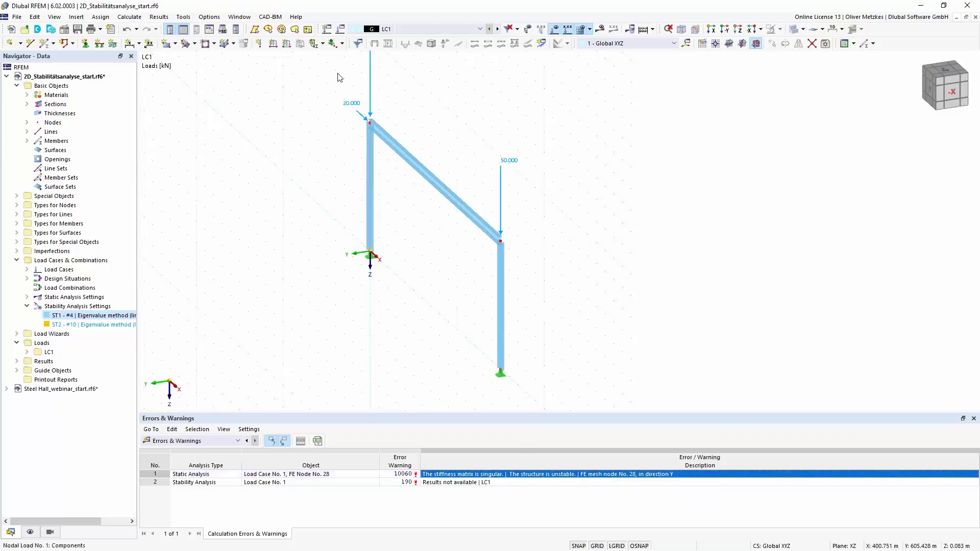
- Enable calculation without loading for the instability check by mode shape in LC1's stability analysis settings ST1 and calculate LC1
left_click(340, 31)
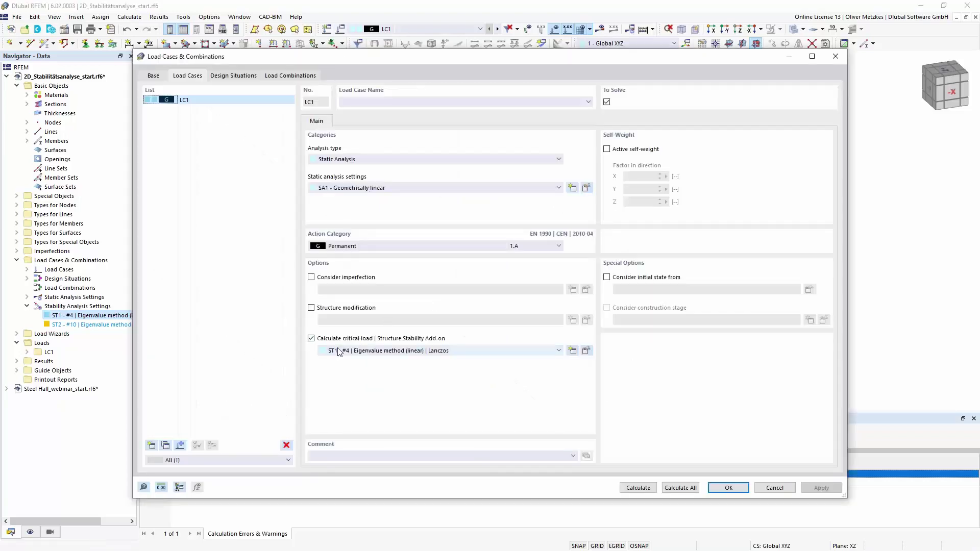
left_click(586, 351)
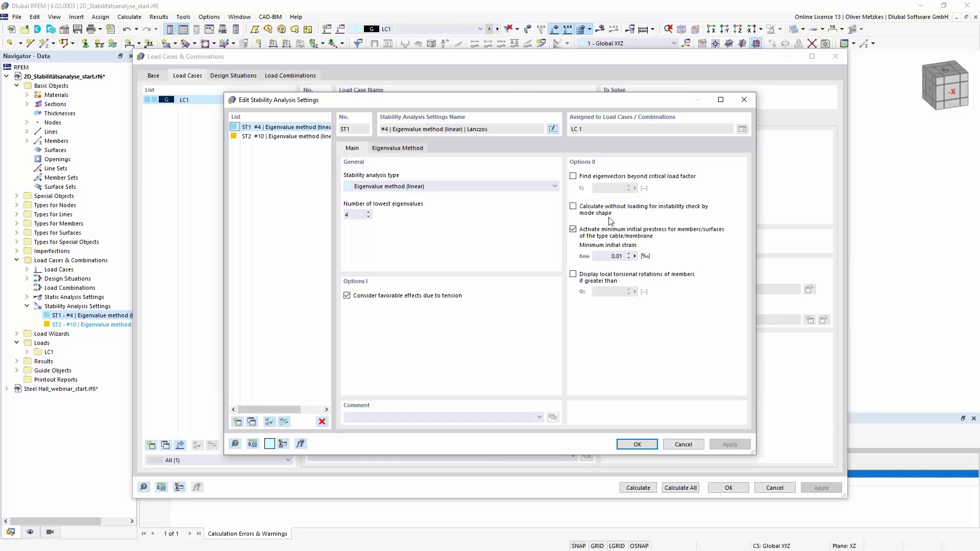
left_click(591, 210)
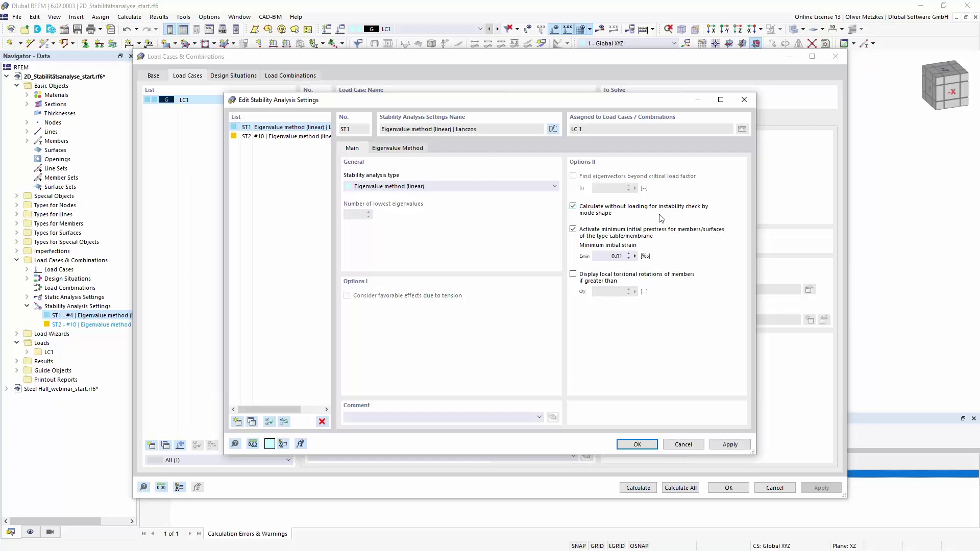
left_click(638, 445)
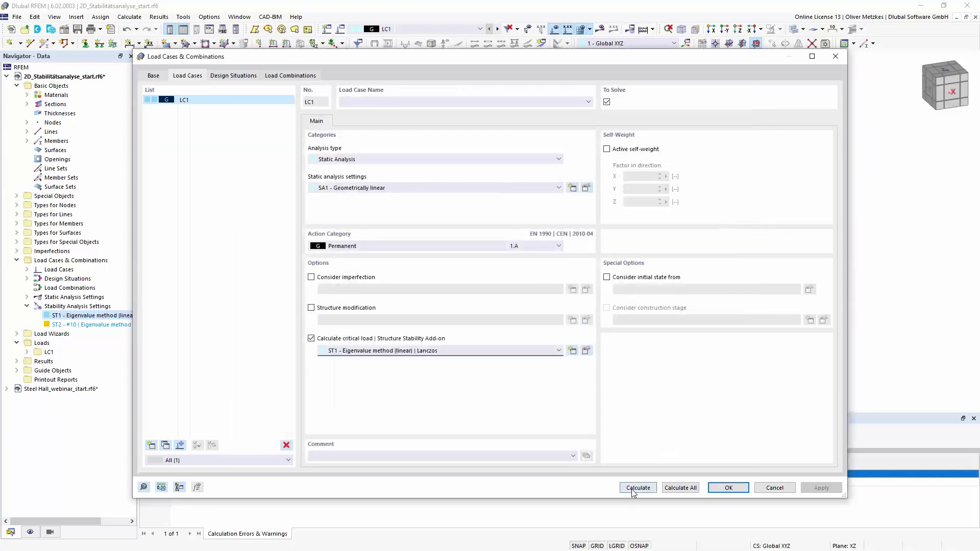
left_click(632, 488)
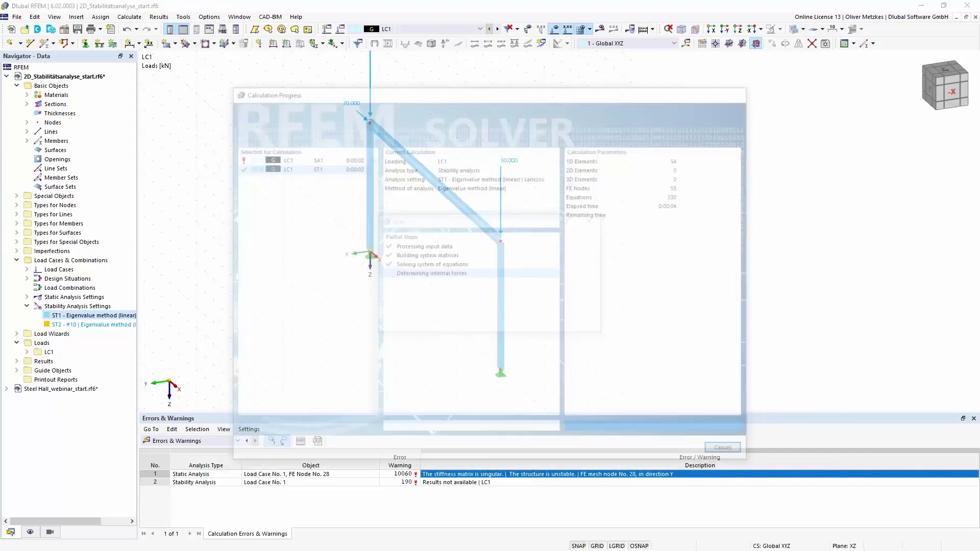
left_click(593, 328)
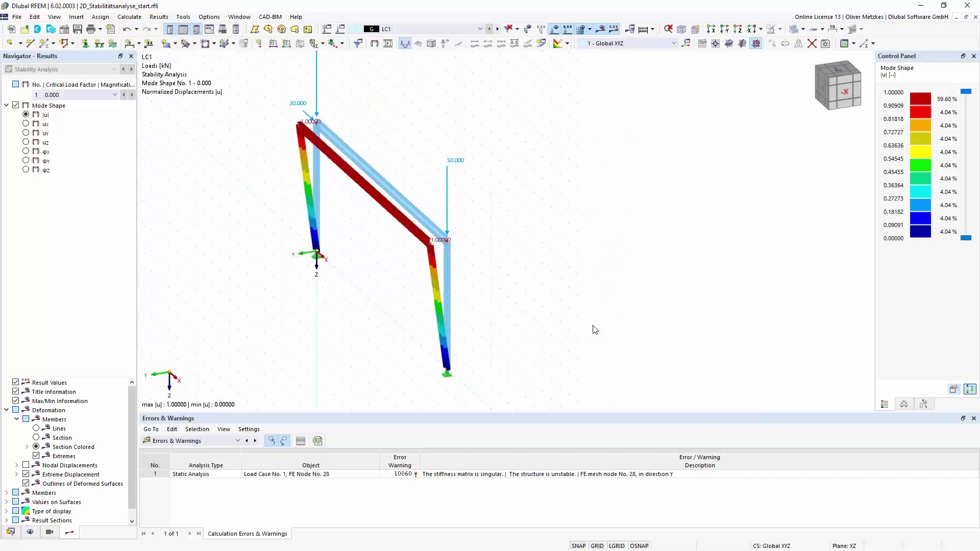
- Raise the display factor for mode shapes to 1.81 to exaggerate the frame's sideways displacement
scroll(419, 244, "up", 2)
middle_click_drag(391, 243, 444, 249)
middle_click_drag(574, 299, 544, 269, "ctrl")
right_click(545, 269)
left_click(411, 250)
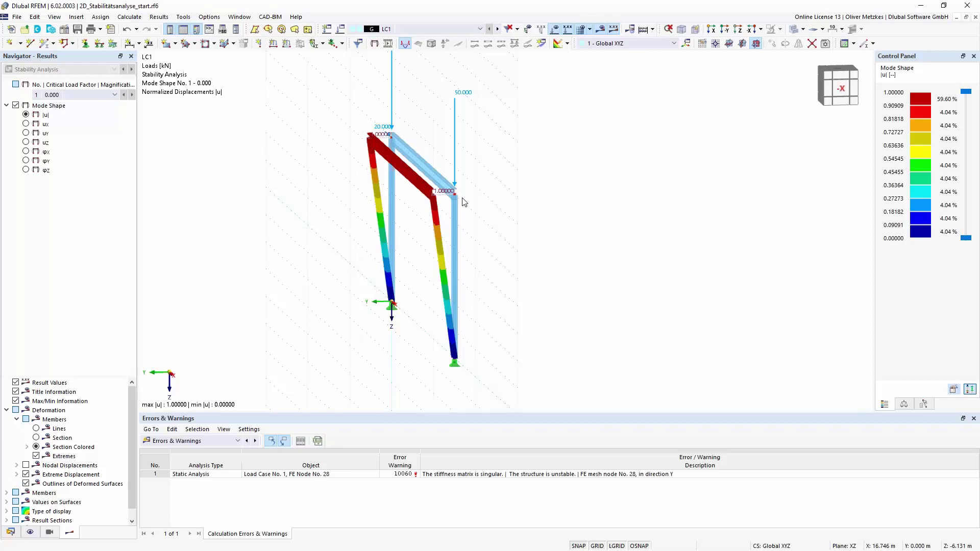
left_click(924, 404)
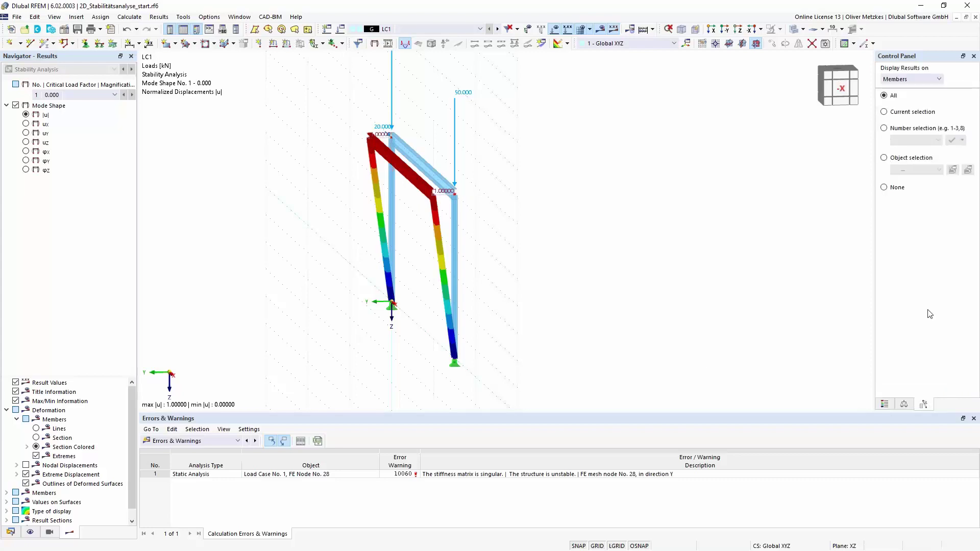
left_click(904, 404)
left_click(954, 95)
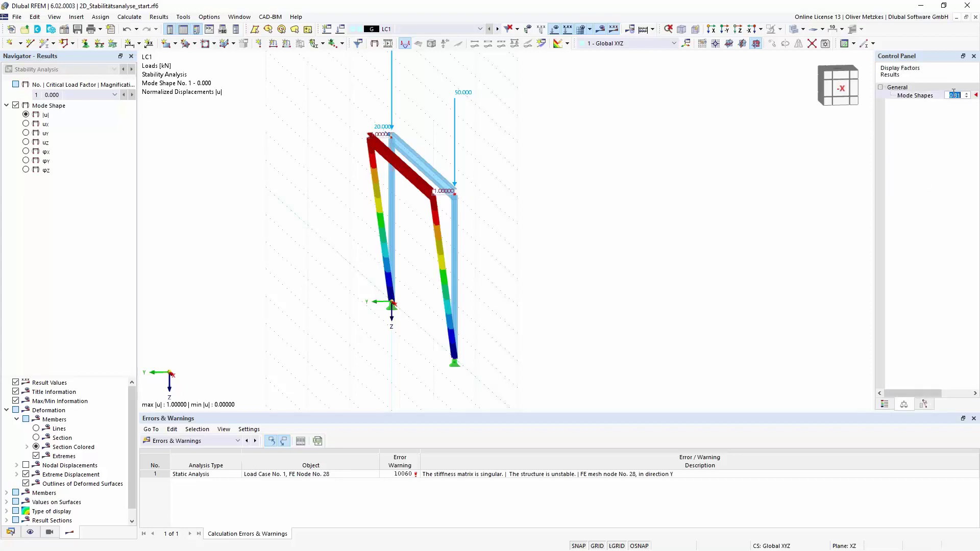
left_click_drag(927, 56, 842, 59)
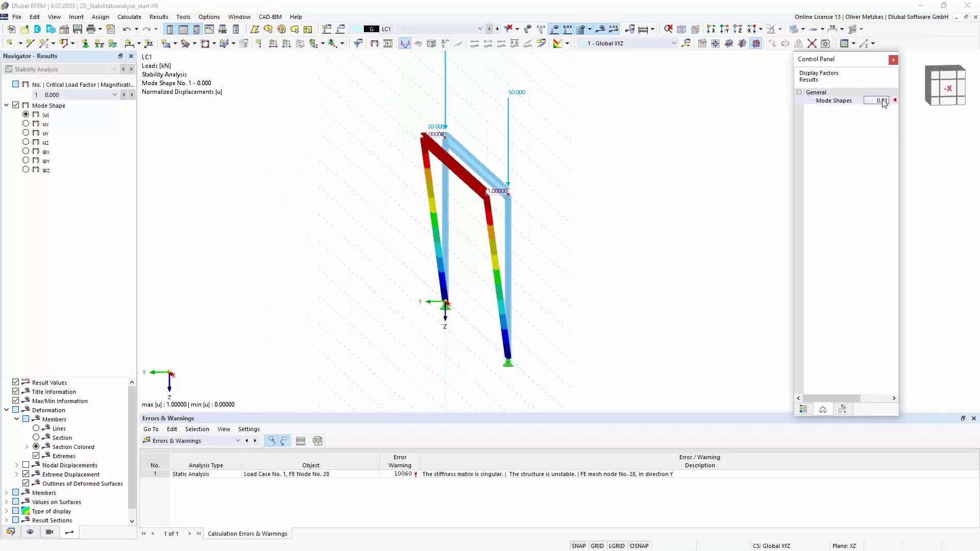
left_click(886, 98)
left_click(886, 99)
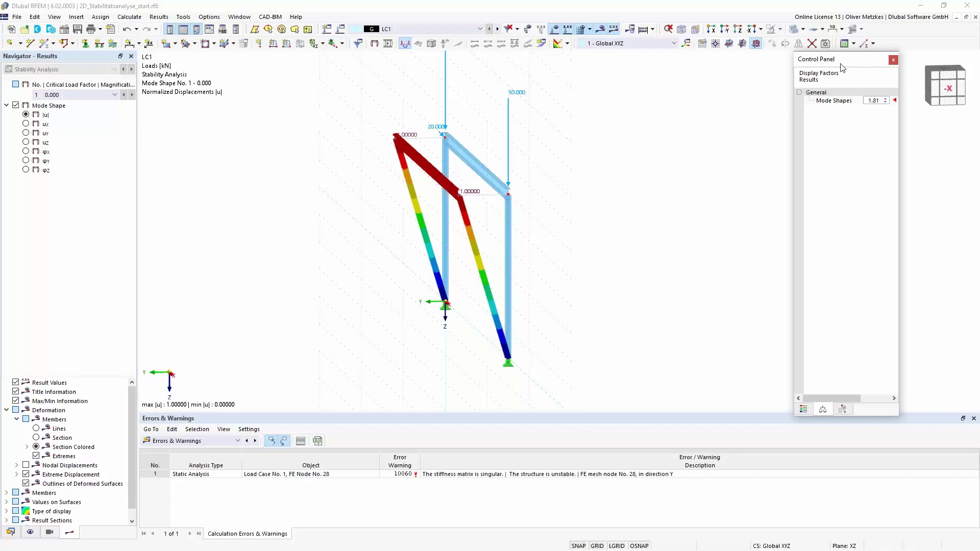
double_click(860, 63)
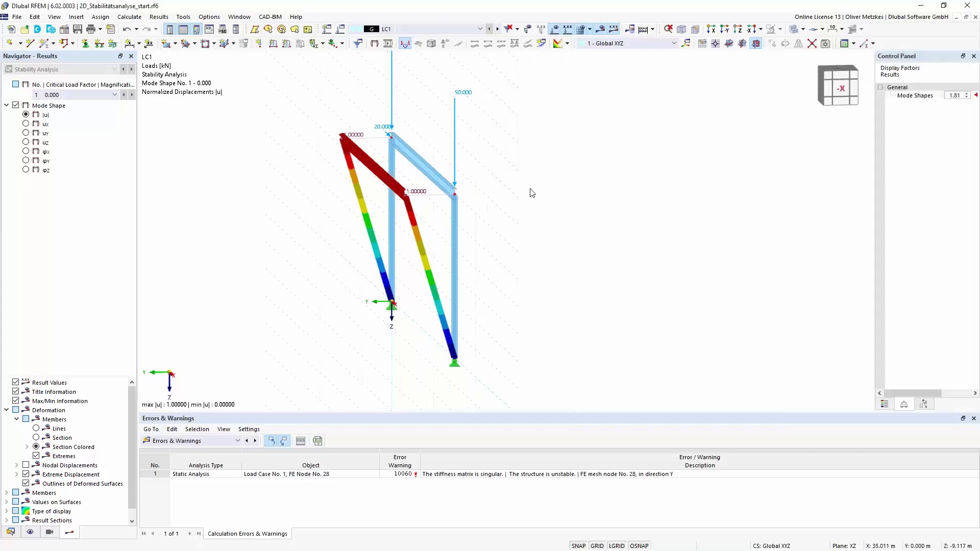
- Create a new nodal support that fixes only the translation uY, with uX, uZ and φZ released
right_click_drag(423, 327, 443, 324)
left_click(427, 309)
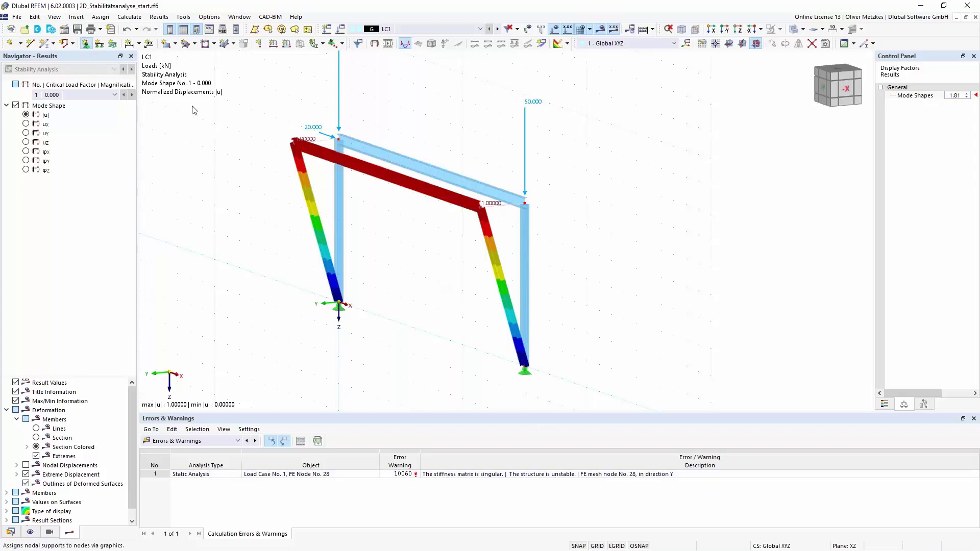
left_click(86, 43)
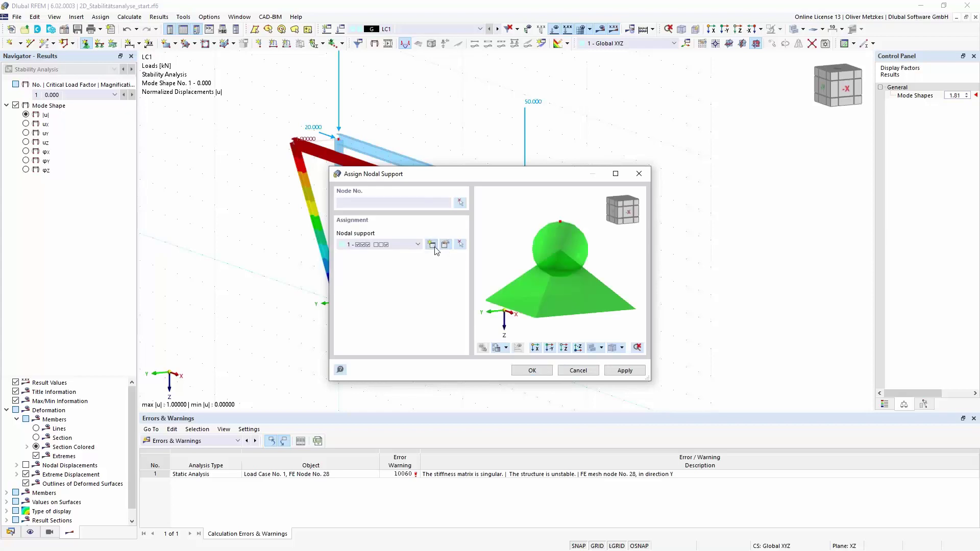
left_click(433, 247)
left_click(332, 215)
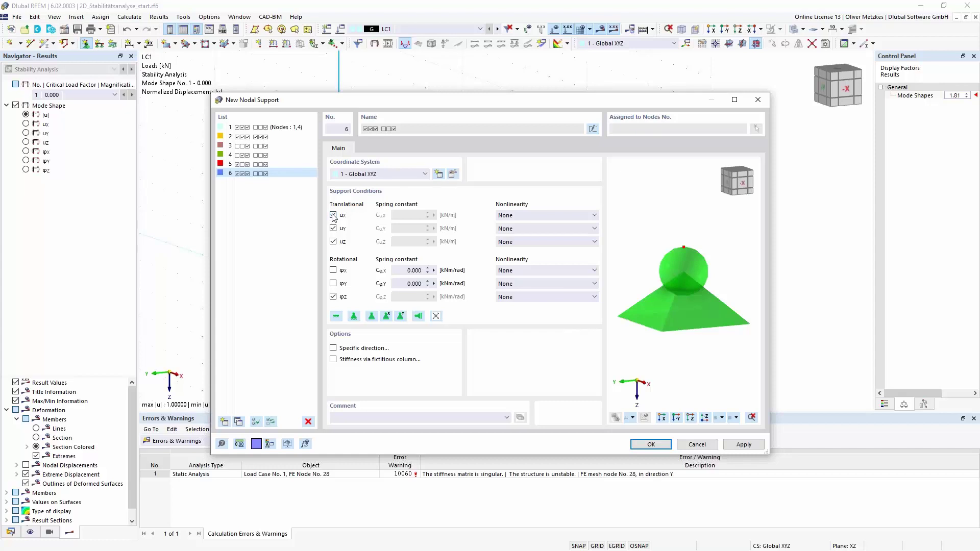
left_click(333, 242)
left_click(333, 297)
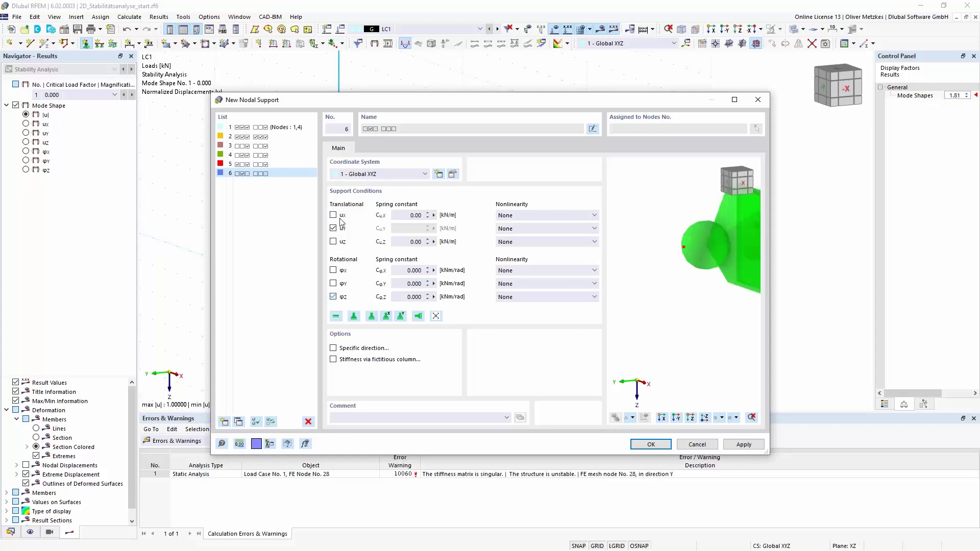
left_click(651, 444)
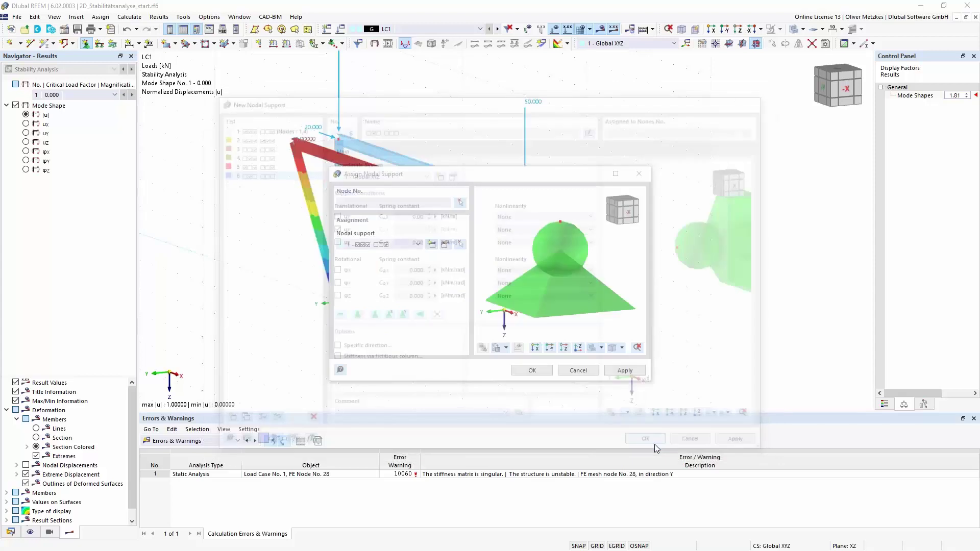
- Assign the new lateral support to the two upper corner nodes of the frame
left_click(534, 370)
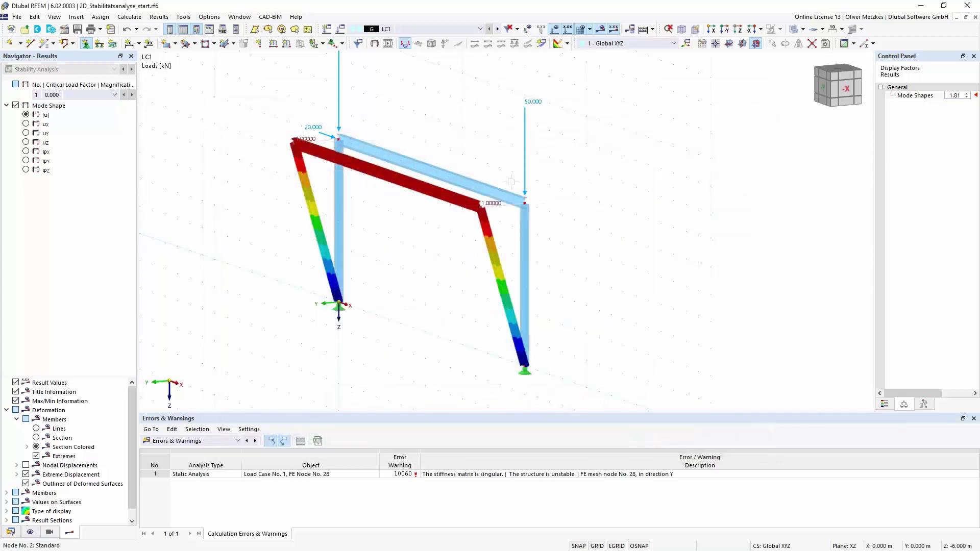
left_click(578, 203)
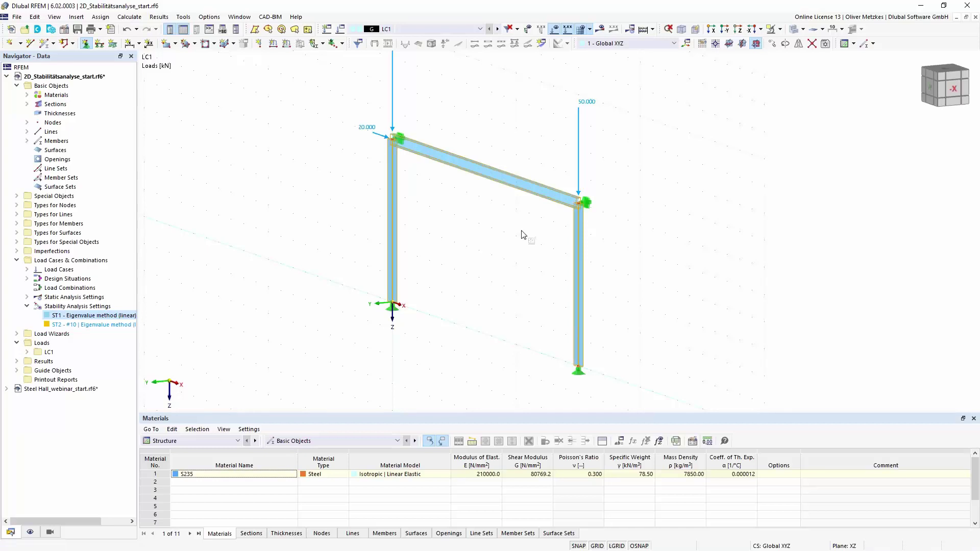
right_click(525, 235)
left_click(499, 231)
- Disable calculation without loading for the instability check in the stability analysis settings ST1
scroll(499, 232, "down", 1)
middle_click_drag(478, 239, 415, 224)
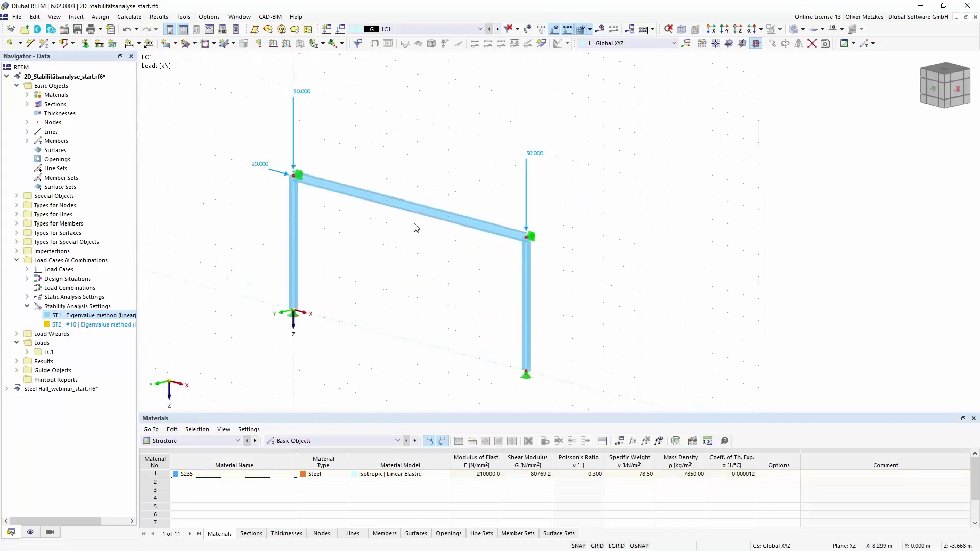
double_click(97, 315)
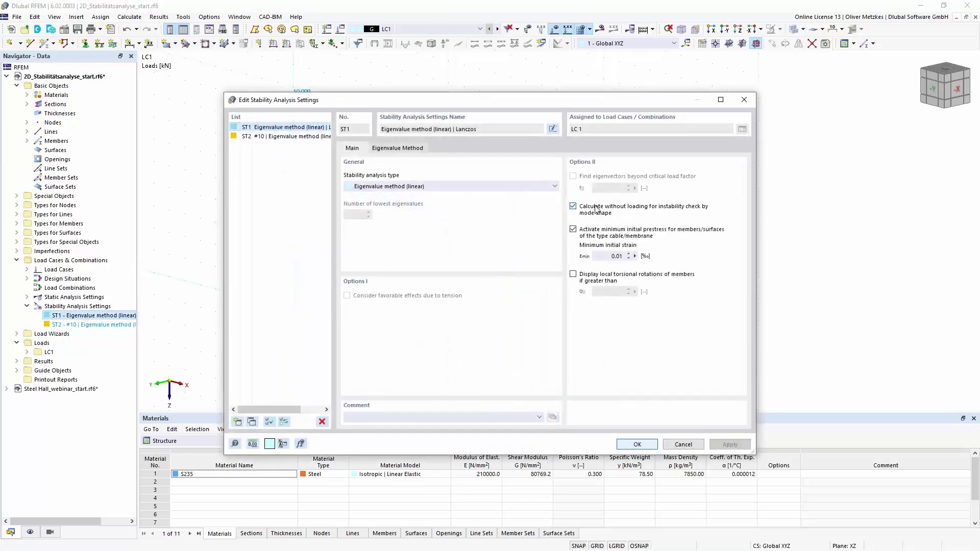
left_click(599, 210)
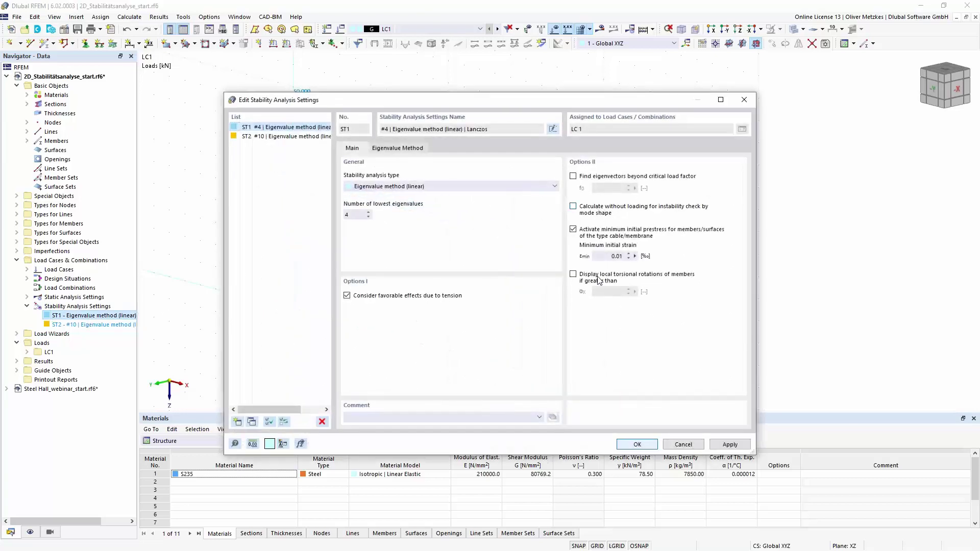
left_click(636, 445)
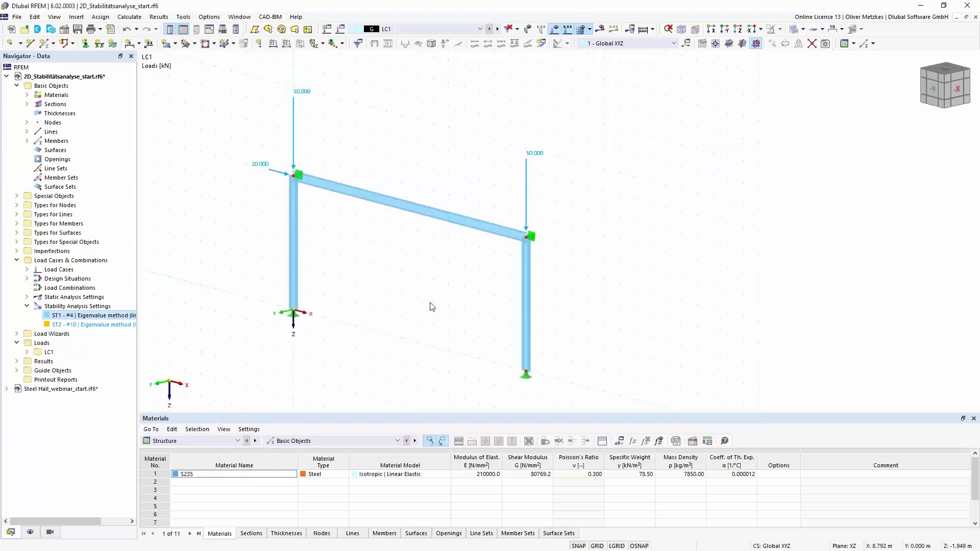
- Calculate the LC1 results for the laterally supported frame and display the stability analysis results
left_click(600, 28)
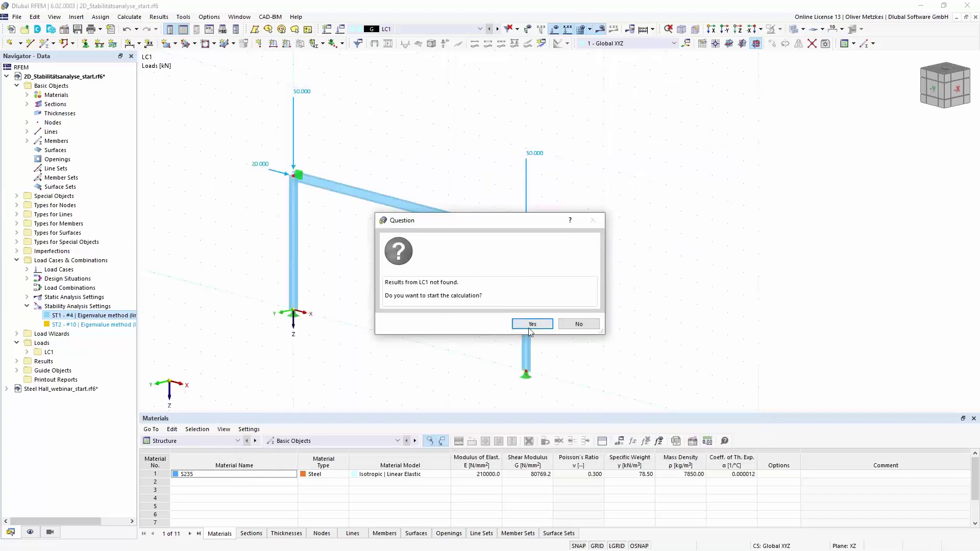
left_click(531, 324)
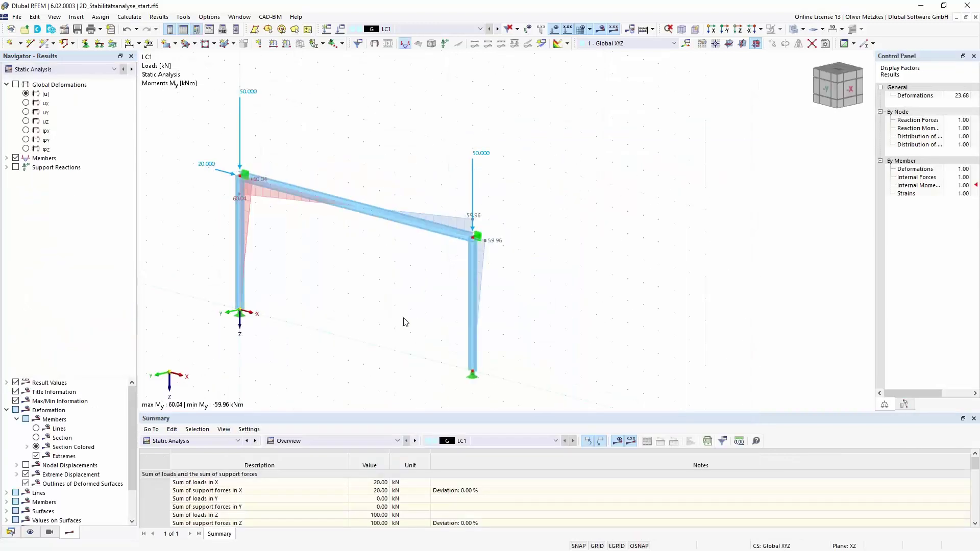
left_click(56, 69)
left_click(52, 89)
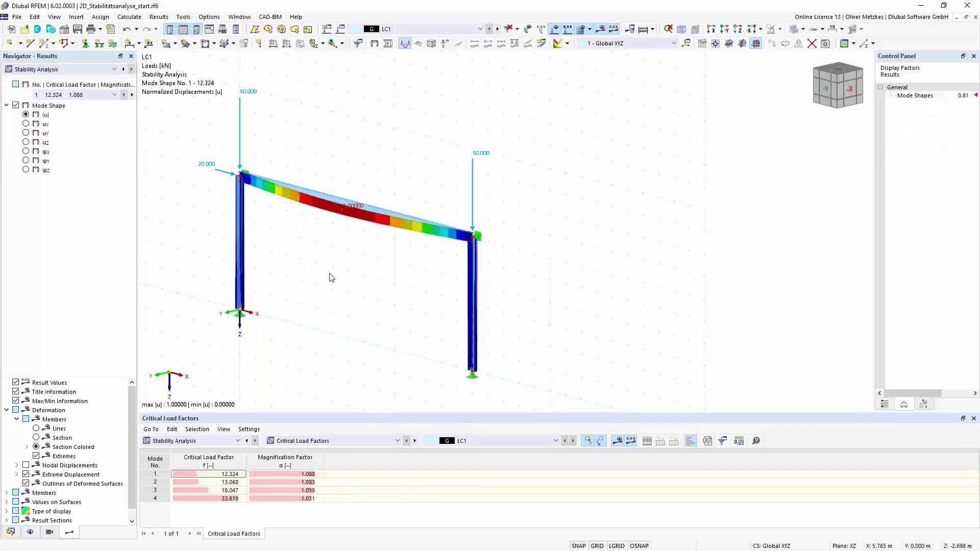
- Examine the beam in the first mode shape and the columns in the second mode shape
right_click_drag(344, 291, 391, 289)
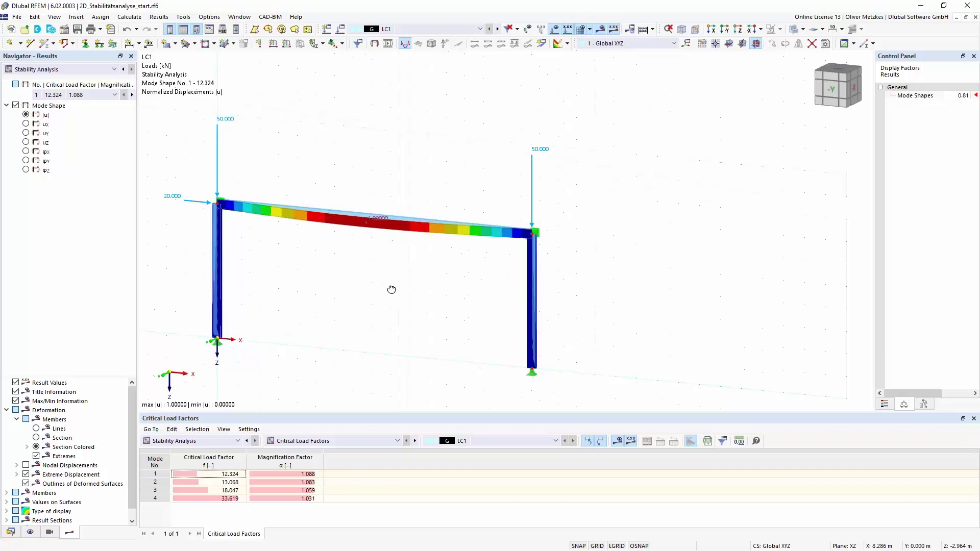
left_click(308, 320)
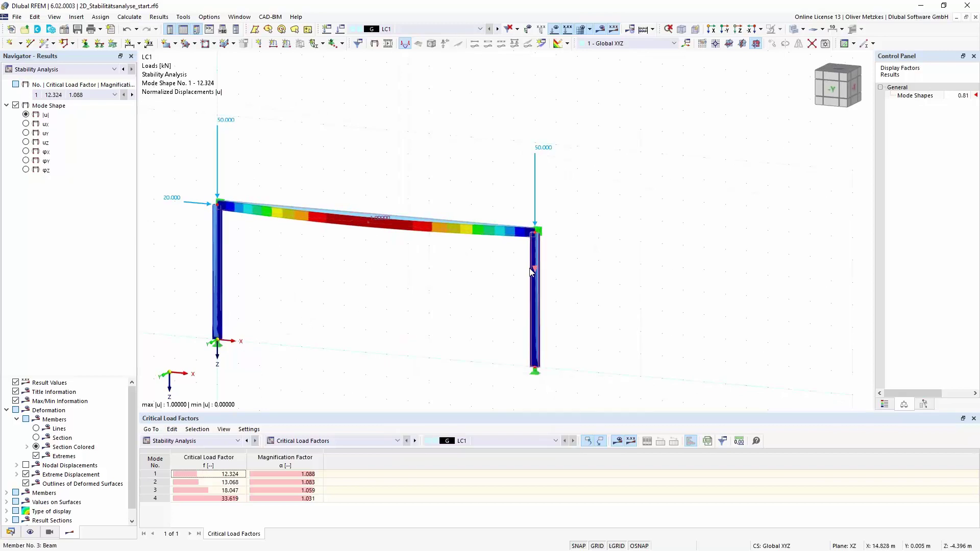
left_click(229, 482)
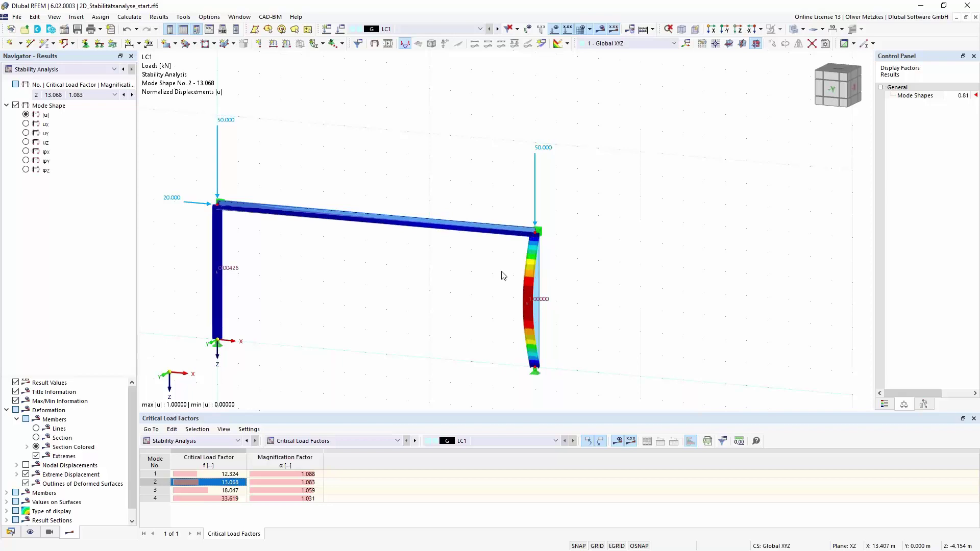
middle_click_drag(502, 314, 498, 293)
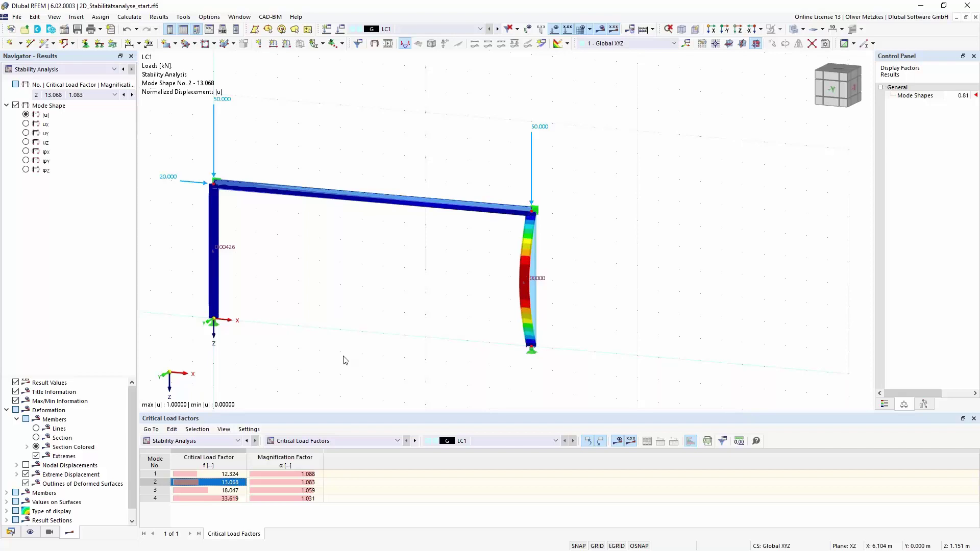
- List the effective lengths and critical loads by member and examine mode 2 of member 3, the column between nodes 3 and 4
left_click(355, 441)
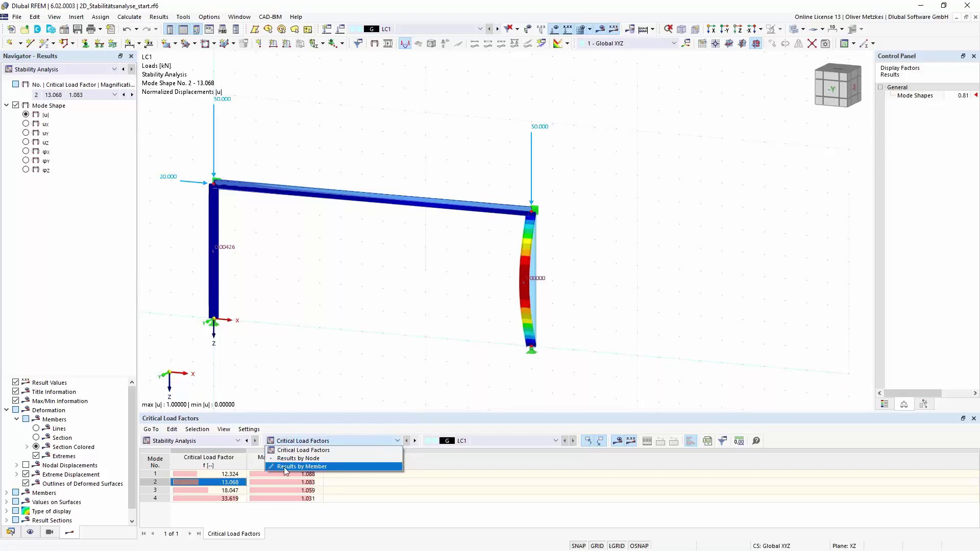
left_click(347, 467)
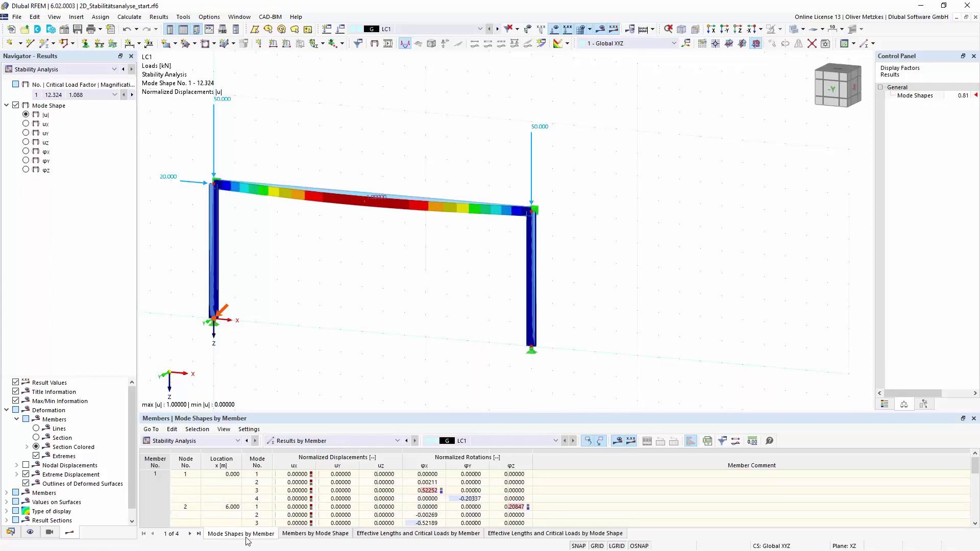
left_click(383, 535)
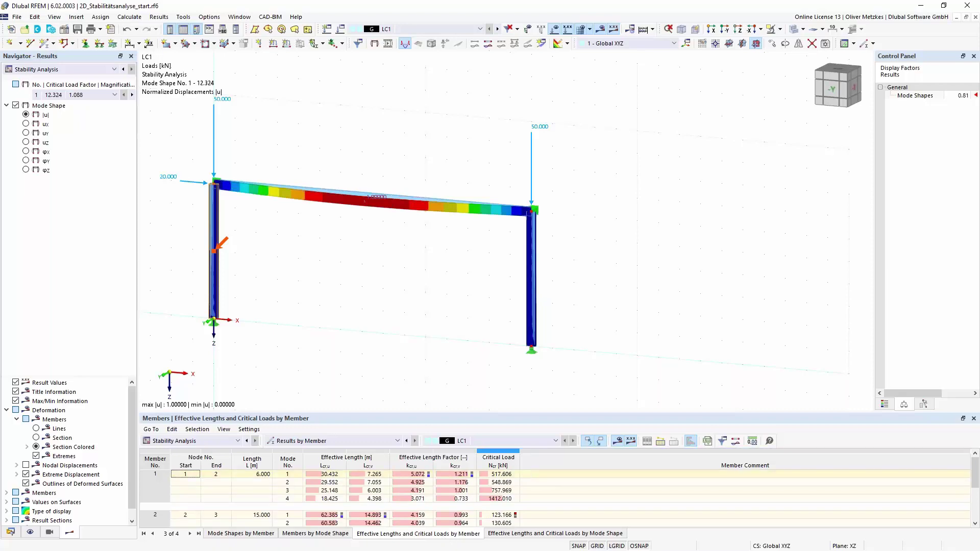
left_click(534, 287)
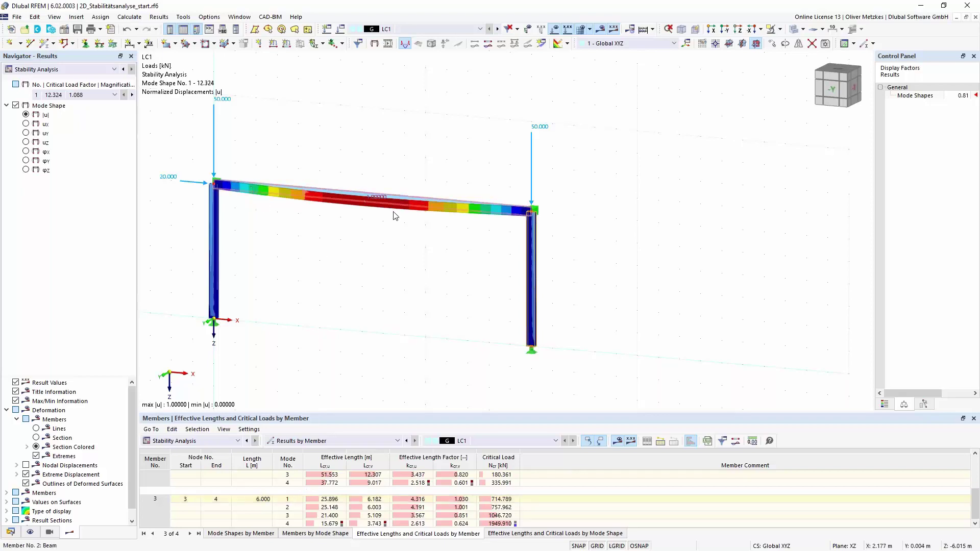
left_click(288, 508)
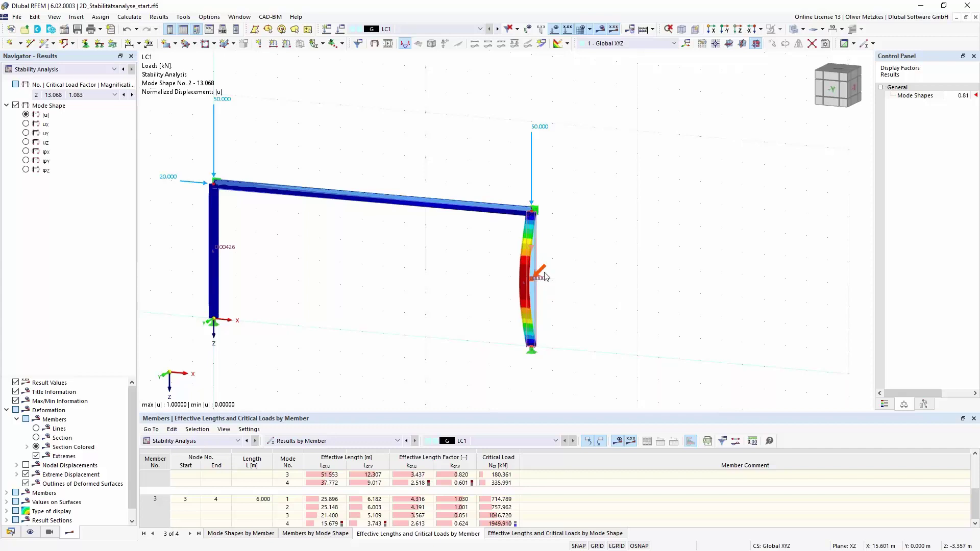
- Turn on the local axis systems of the members, starting from the buckled column between nodes 3 and 4
scroll(536, 271, "up", 5)
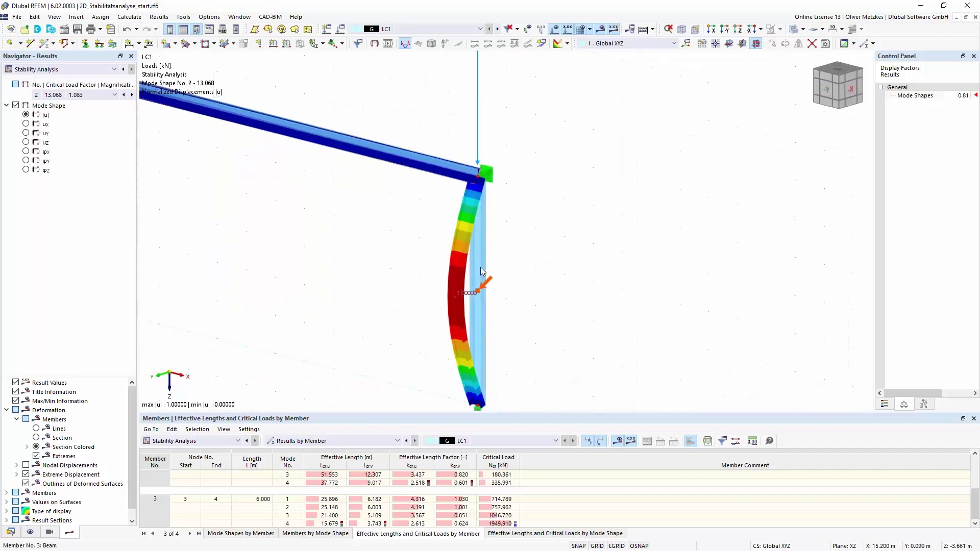
right_click(480, 268)
mouse_move(529, 302)
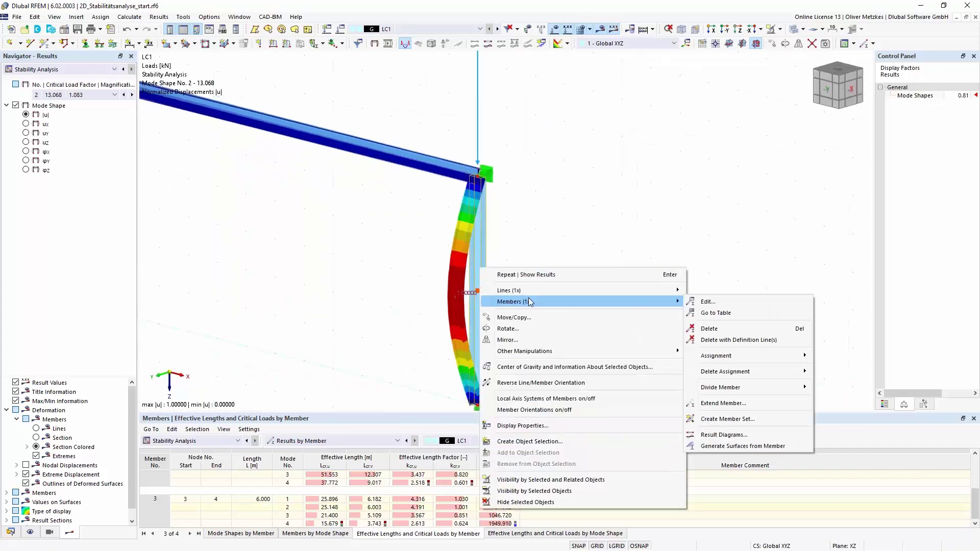
left_click(580, 399)
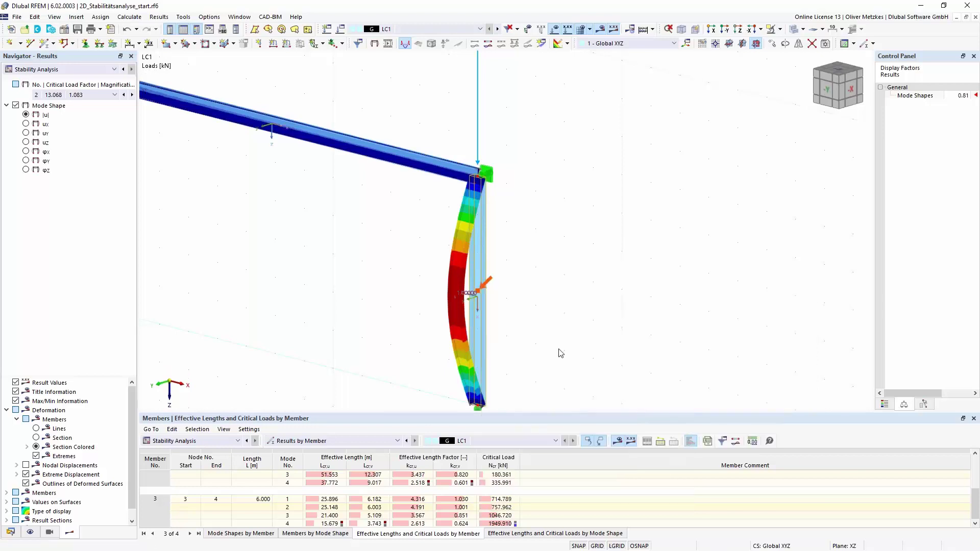
scroll(490, 314, "up", 3)
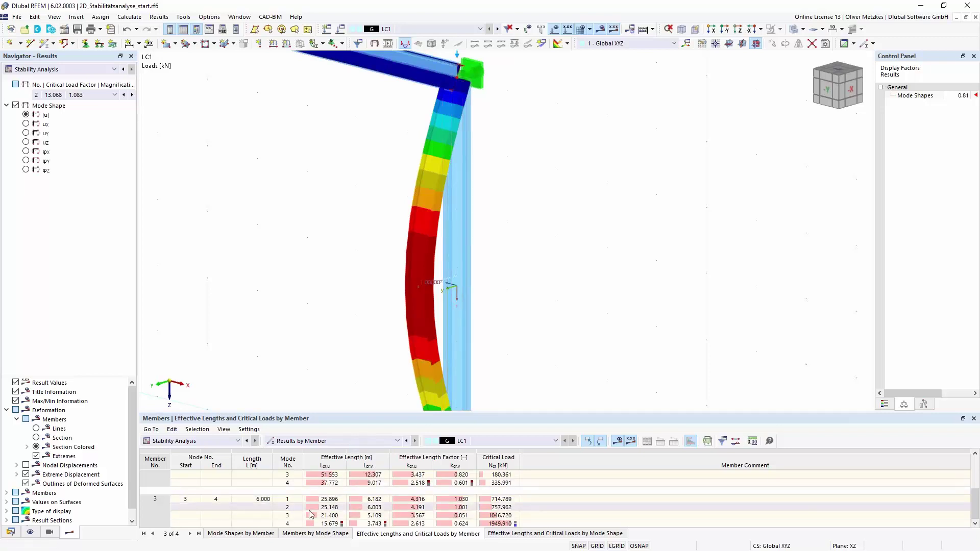
- Examine the mode 2 effective length and effective length factor of member 3 against its buckled shape and local axes
left_click(373, 508)
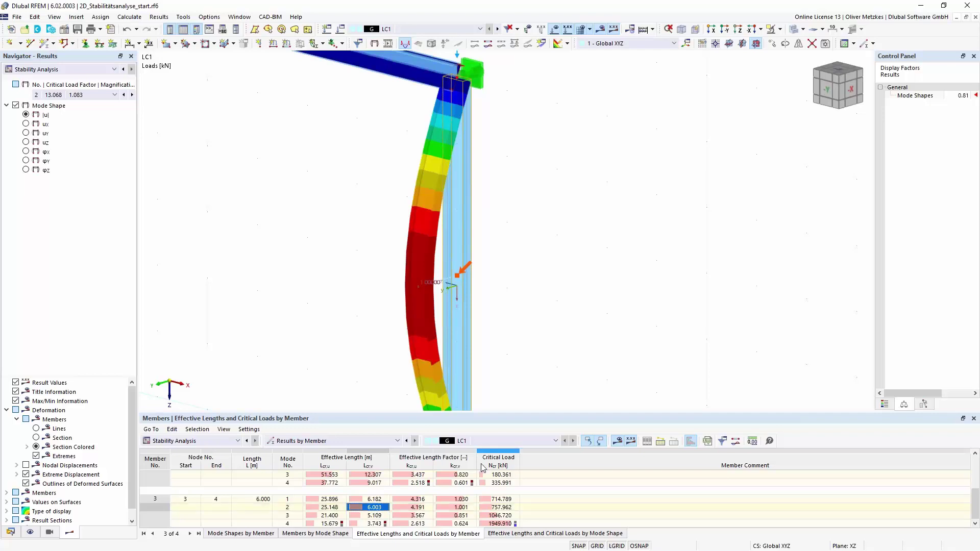
left_click(461, 508)
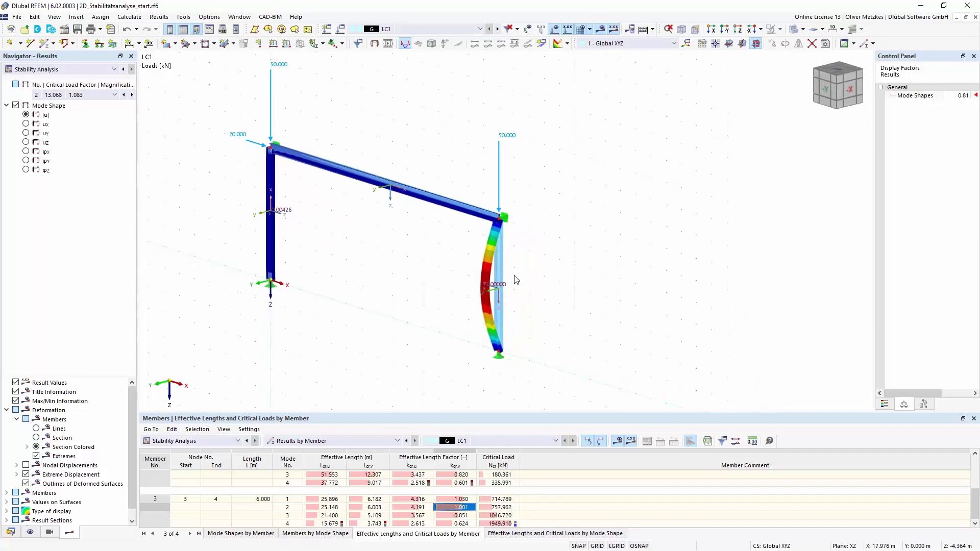
scroll(516, 275, "up", 5)
middle_click_drag(498, 203, 477, 165)
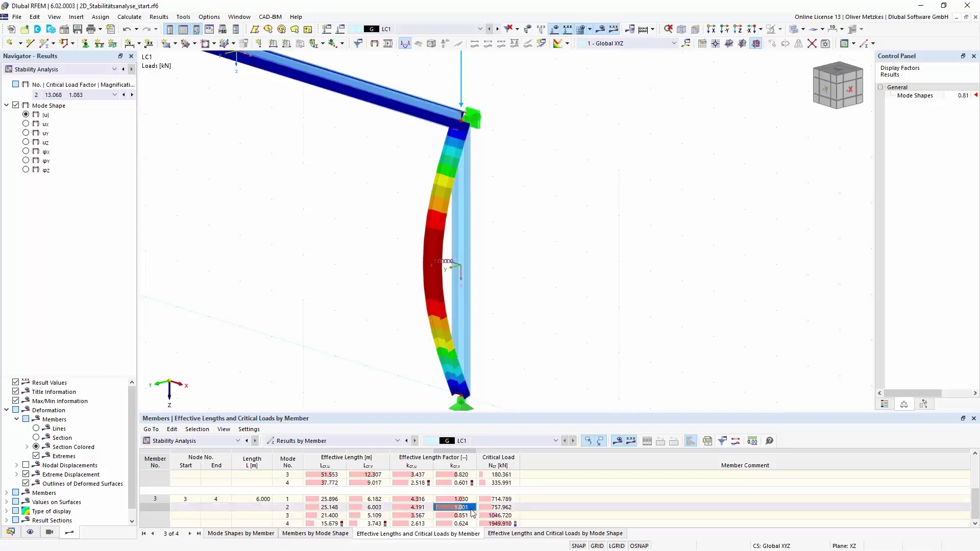
- Examine mode shape 4 of member 3 together with its effective length and effective length factor
left_click(288, 524)
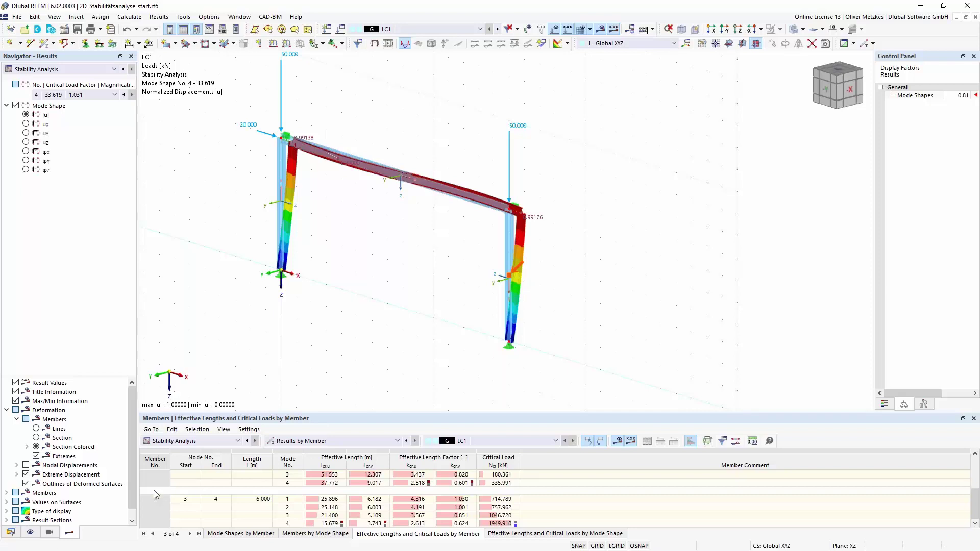
left_click(288, 523)
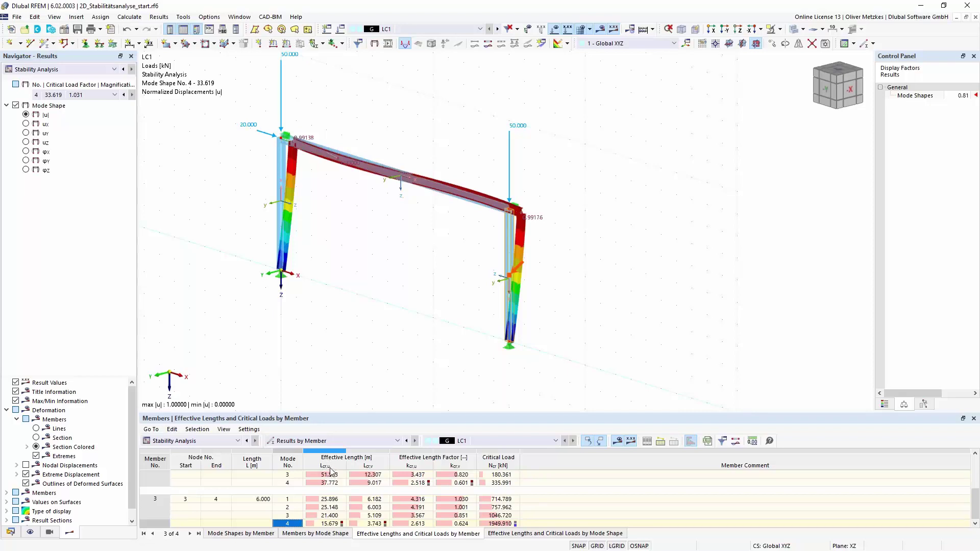
left_click(331, 523)
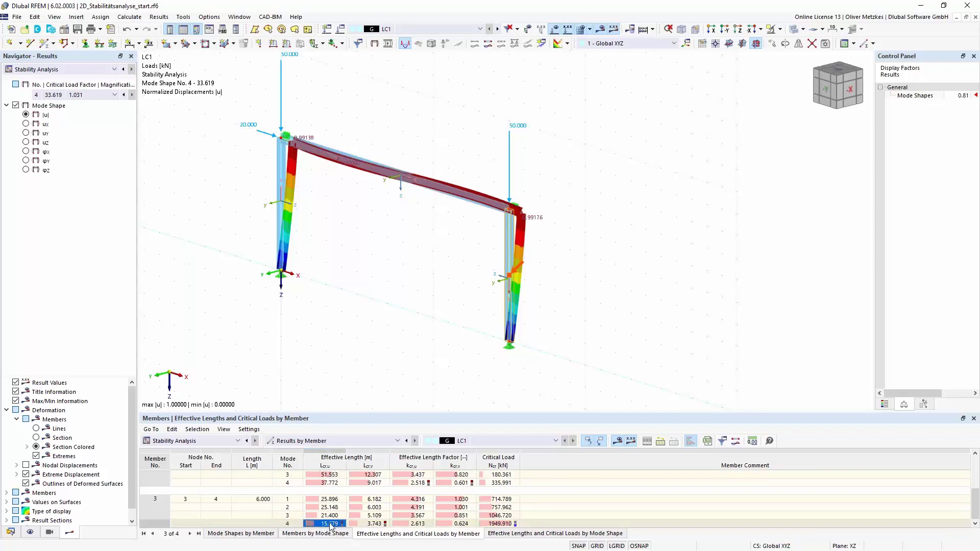
left_click(417, 525)
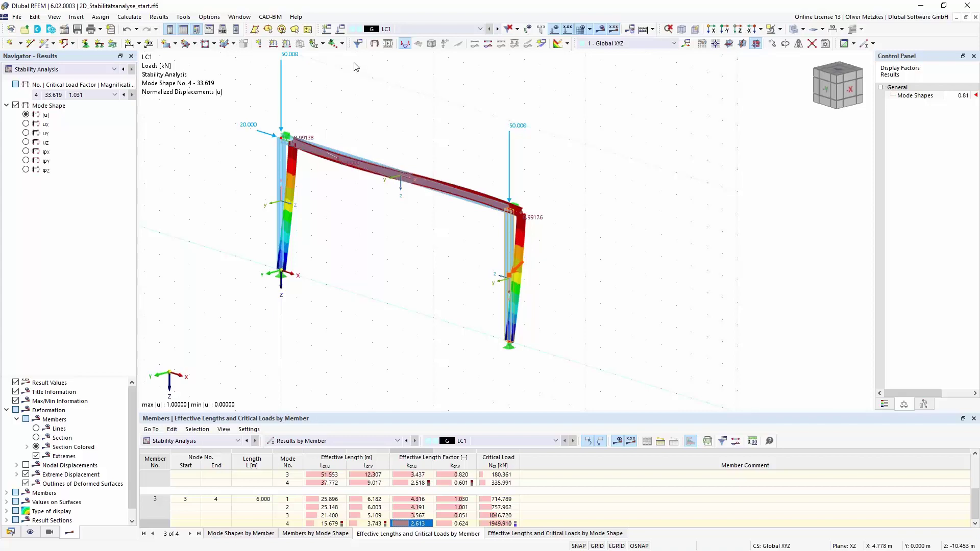
- Switch to the open model Steel Hall_webinar_start.rf6 and view the hall structure
left_click(240, 17)
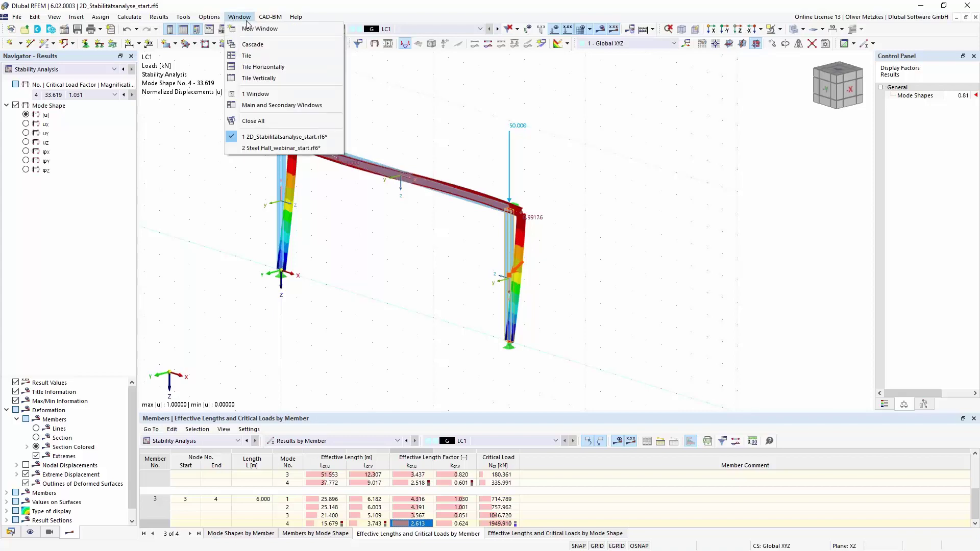
left_click(243, 148)
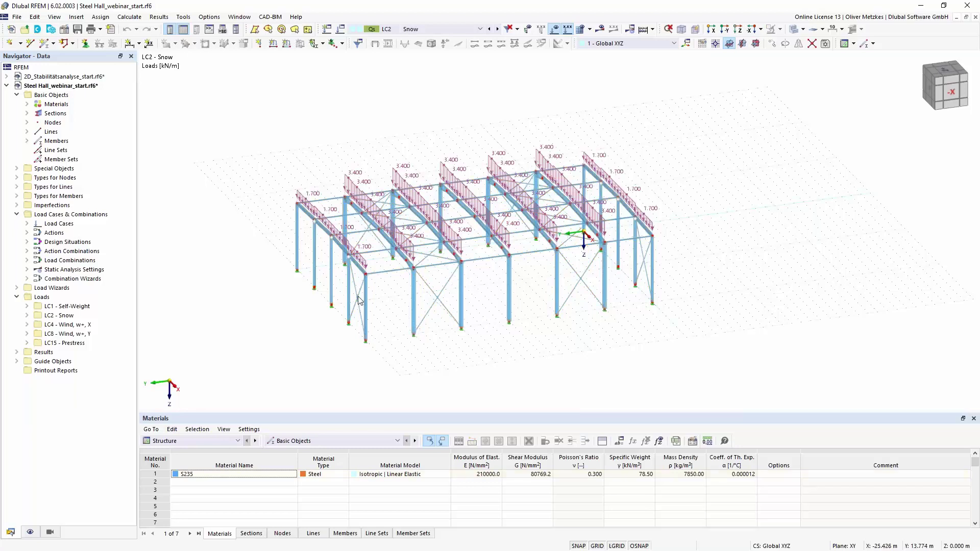
scroll(428, 271, "up", 1)
scroll(428, 271, "up", 1)
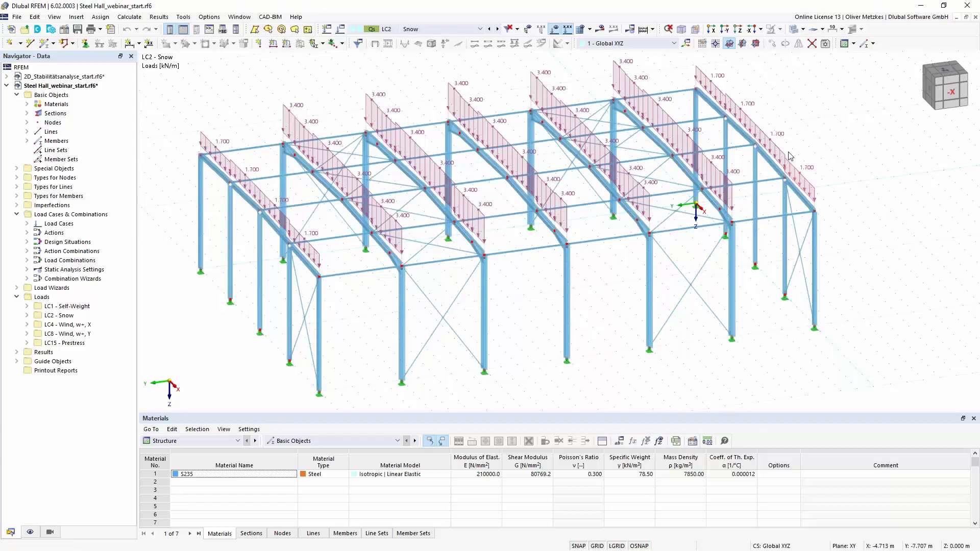
- Review the steel hall's available load cases and load combinations and inspect its frames and bracing under LC2 snow
left_click(442, 31)
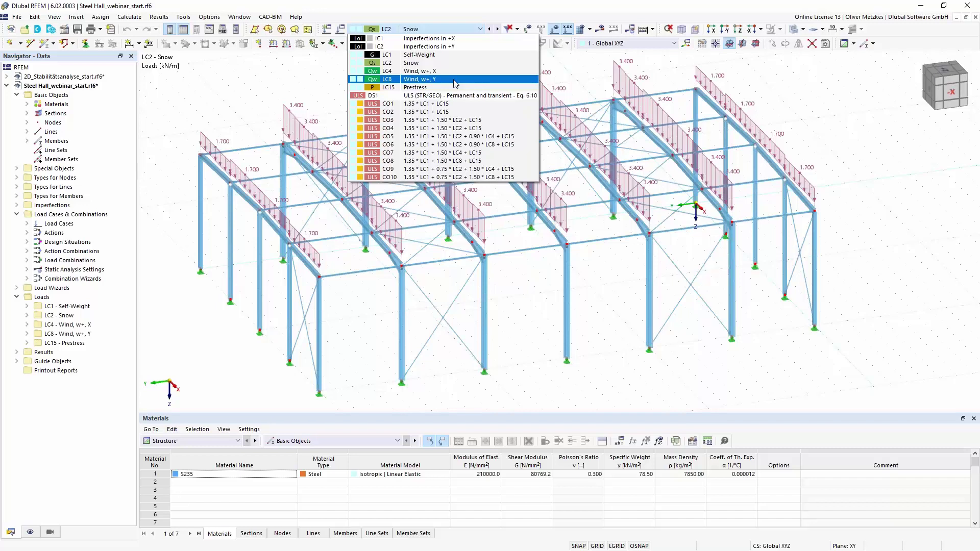
left_click(320, 78)
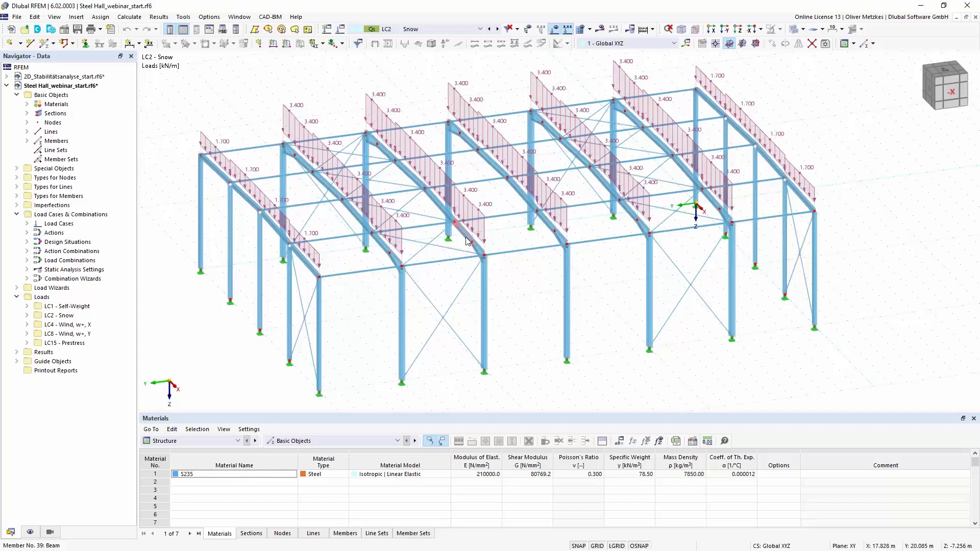
scroll(417, 224, "up", 2)
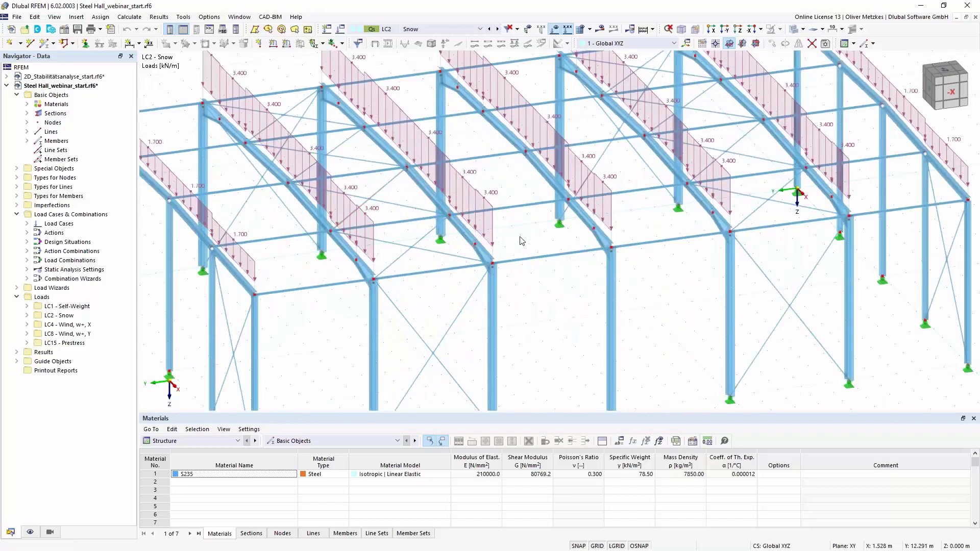
scroll(525, 240, "down", 1)
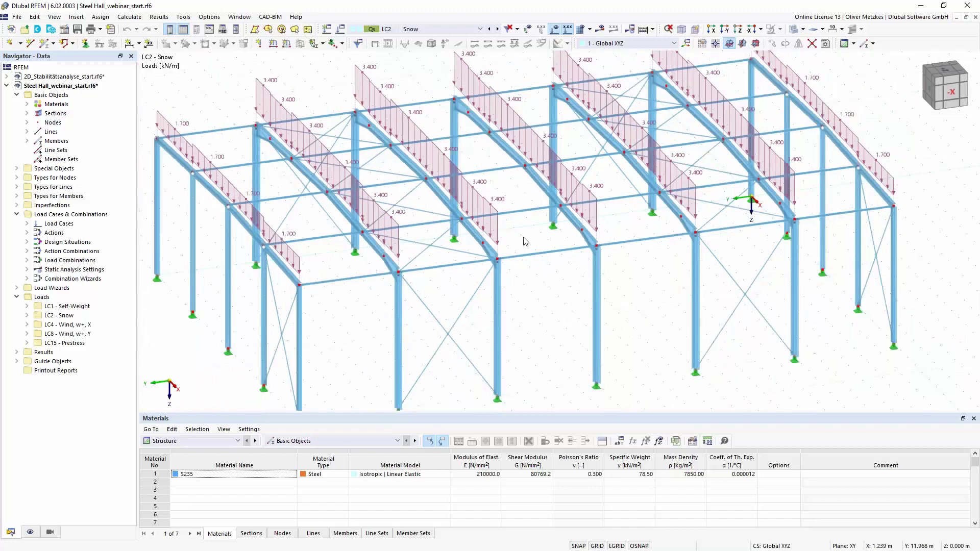
scroll(525, 240, "down", 1)
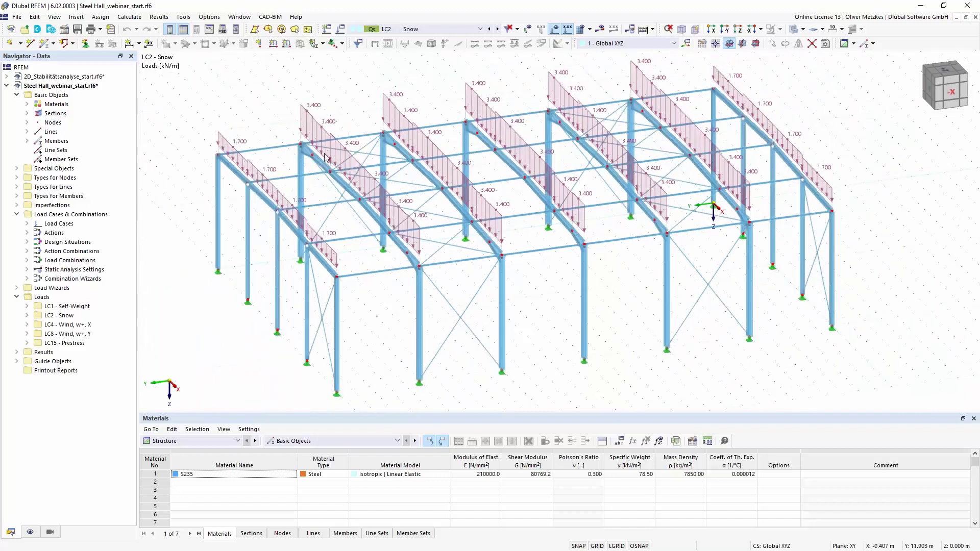
- Activate the Structure Stability add-on in the base data of the steel hall model
left_click(67, 31)
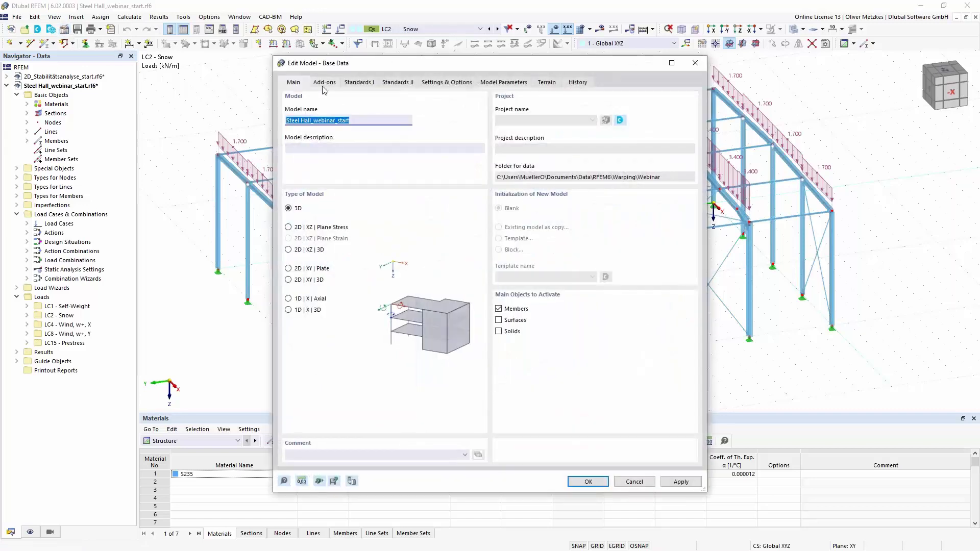
left_click(328, 85)
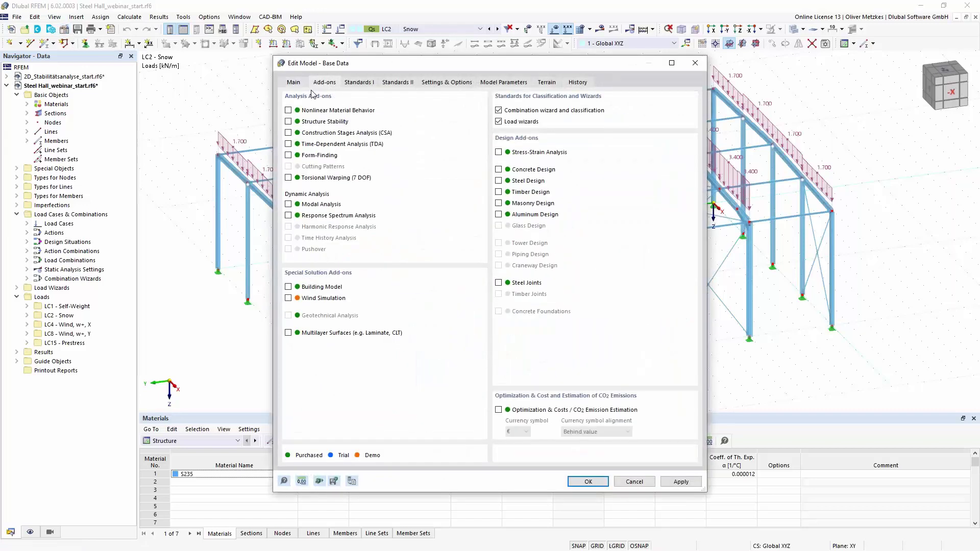
left_click(288, 122)
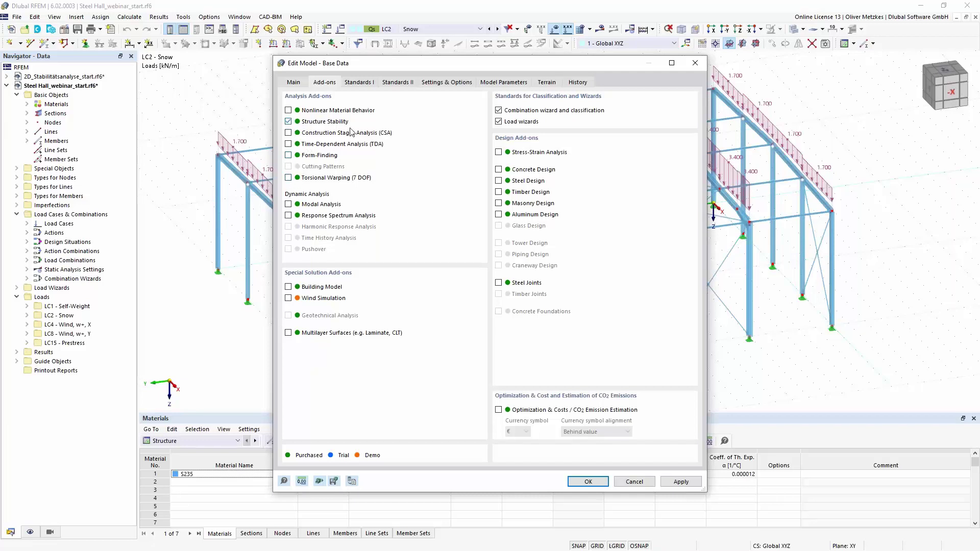
left_click(585, 482)
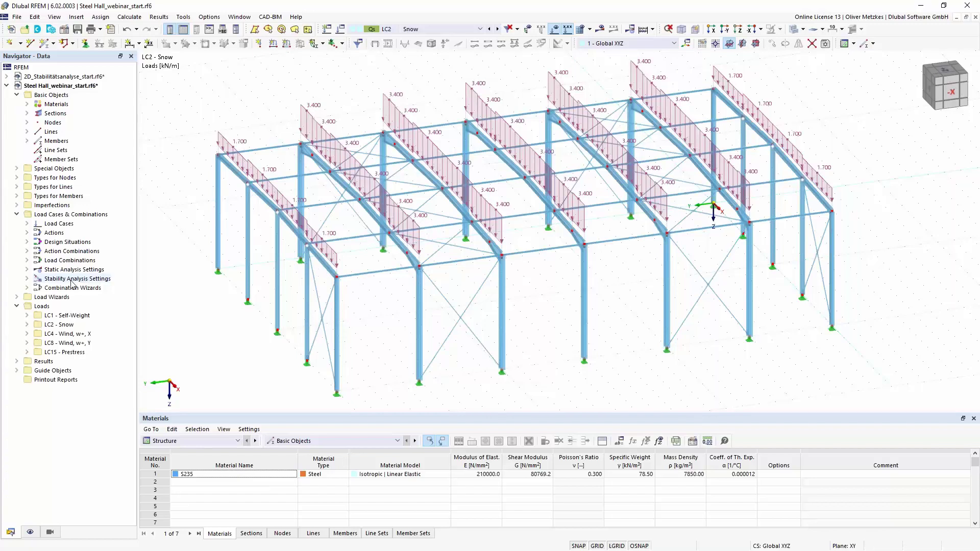
- Enable the critical load calculation with stability settings ST1 for load combination CO5 and calculate it
left_click(384, 31)
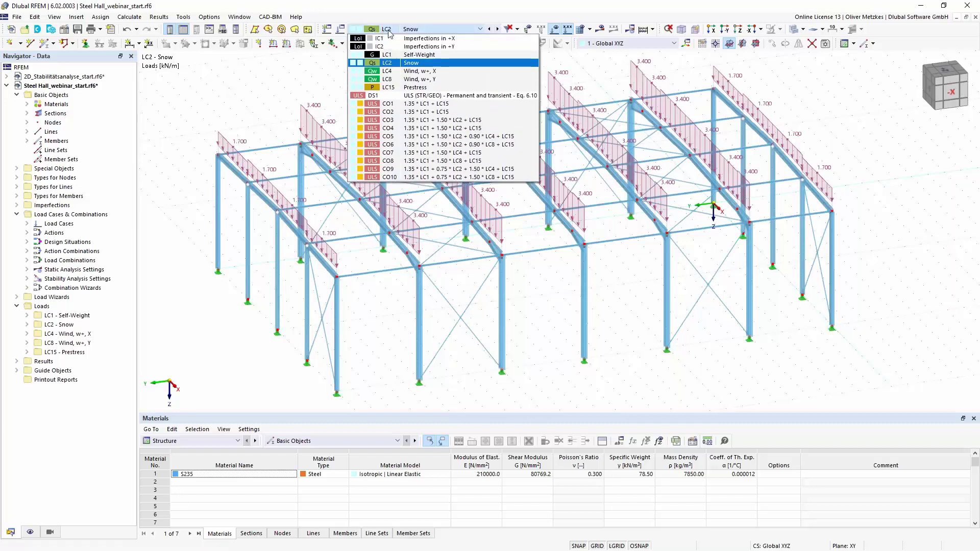
left_click(449, 121)
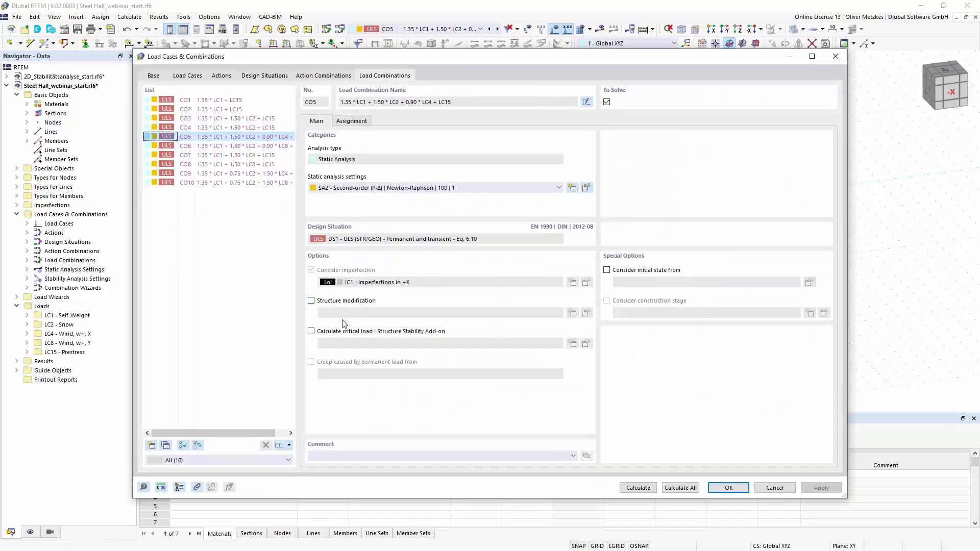
left_click(323, 332)
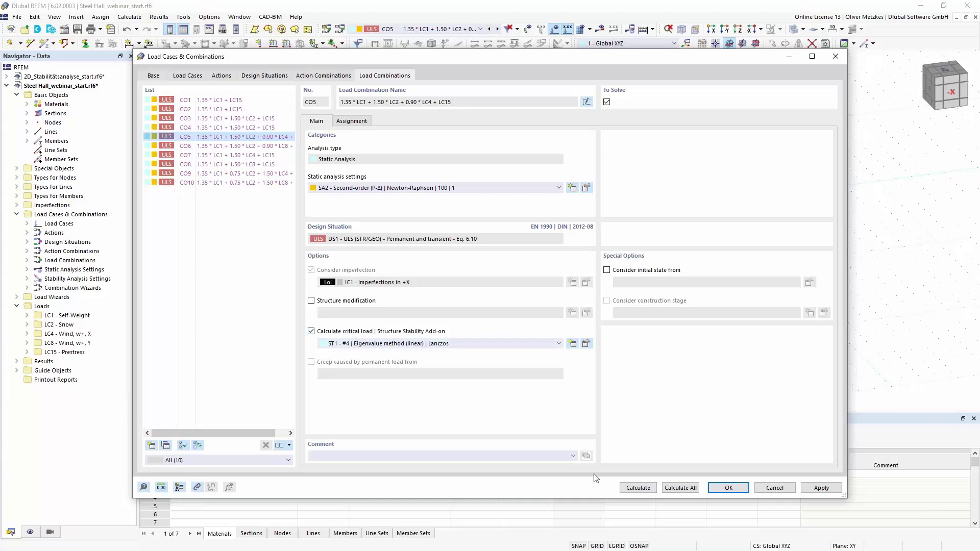
left_click(639, 487)
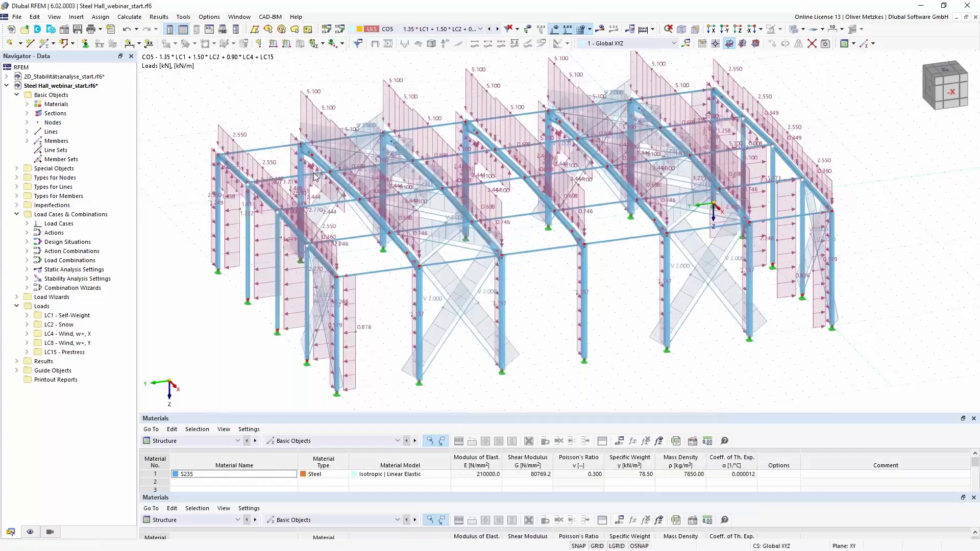
- Display the stability analysis results of CO5 with the loads hidden and examine the hall's first mode shape
left_click(70, 70)
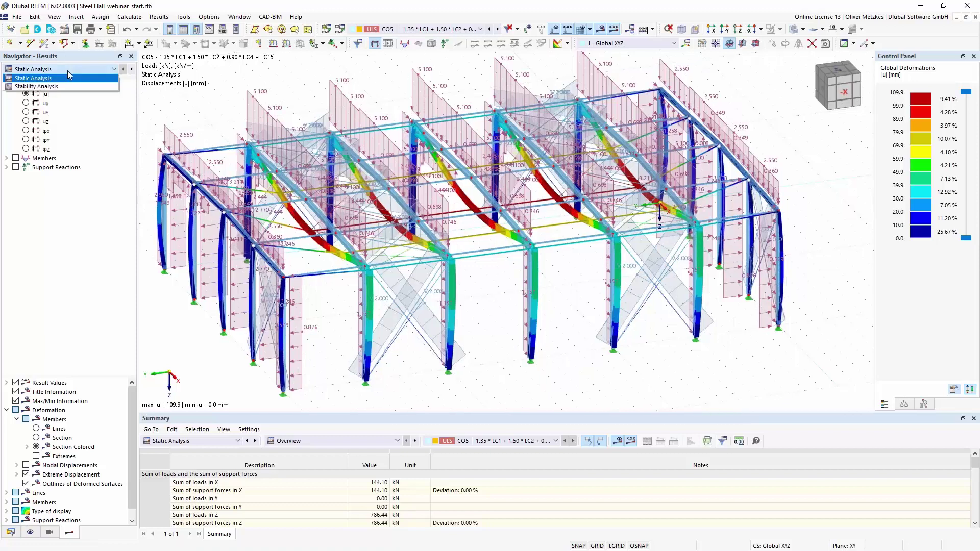
left_click(67, 87)
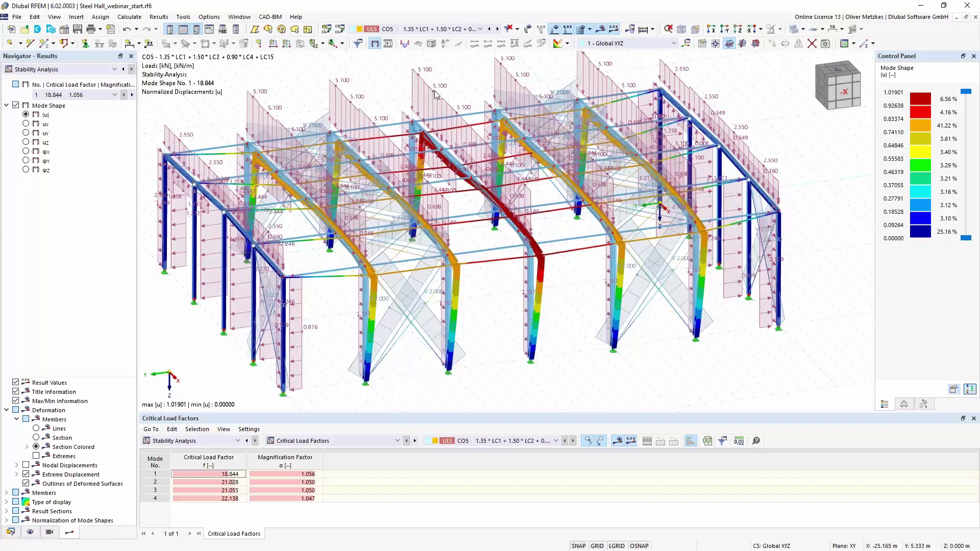
middle_click_drag(550, 358, 570, 355, "ctrl")
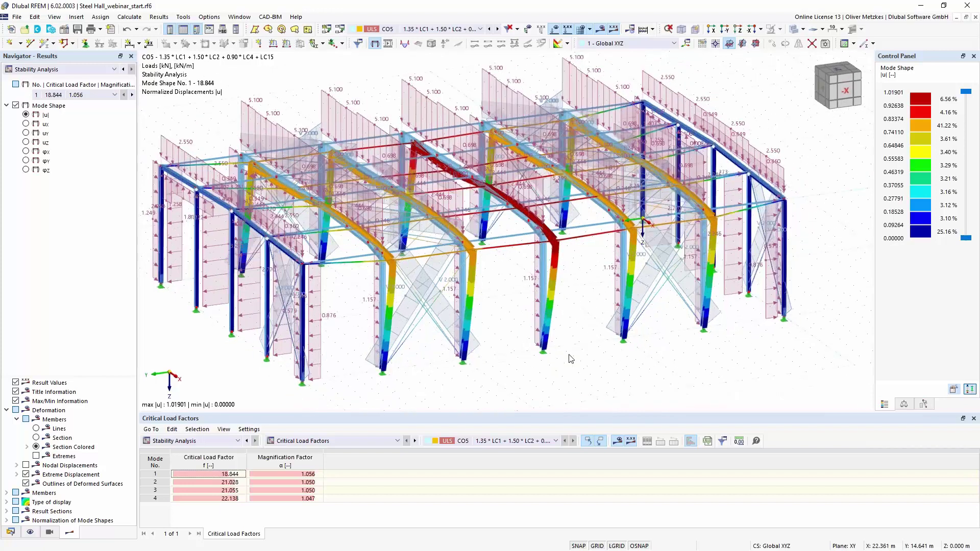
left_click(565, 45)
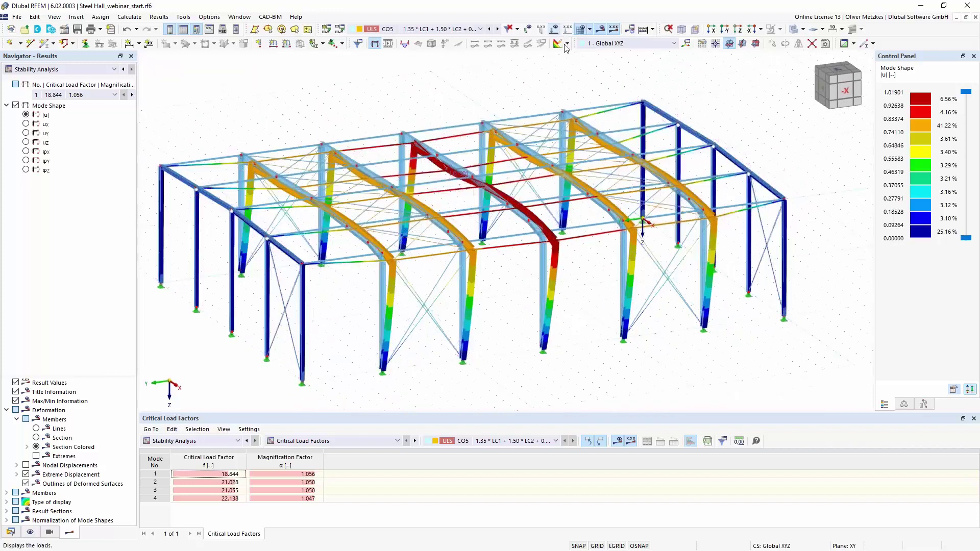
middle_click_drag(516, 291, 591, 300, "ctrl")
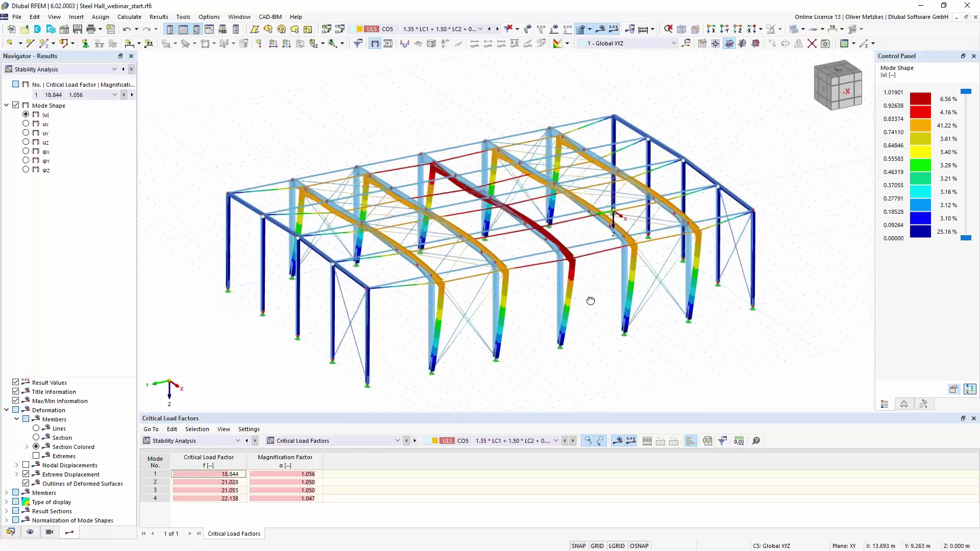
right_click(590, 300)
left_click(536, 377)
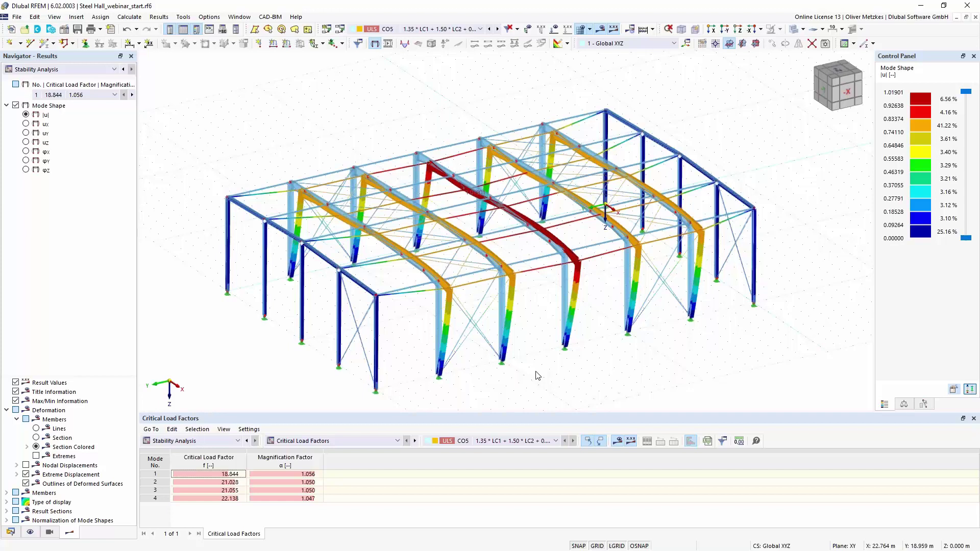
- Activate the stability analysis with settings ST1 in the combination wizard assigned to design situation DS1
left_click(339, 32)
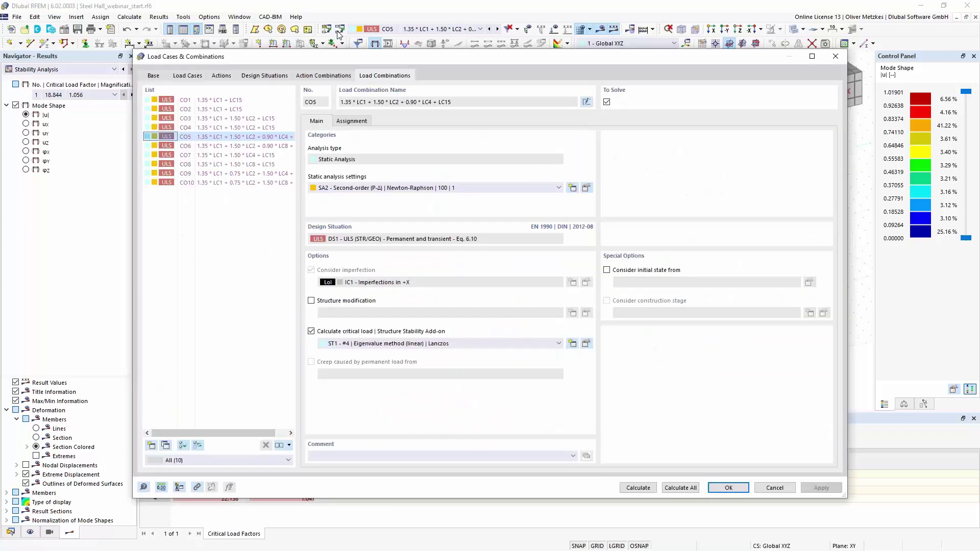
left_click(262, 77)
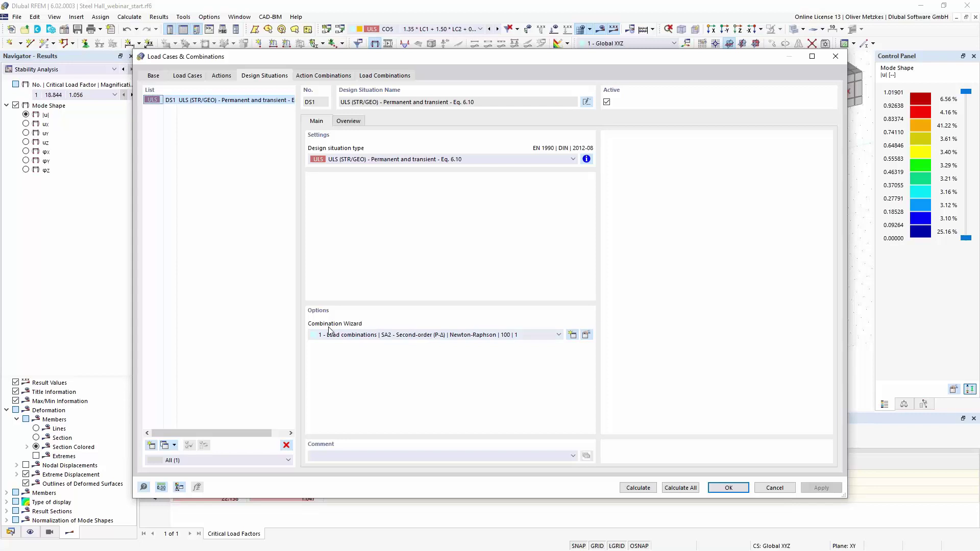
left_click(586, 334)
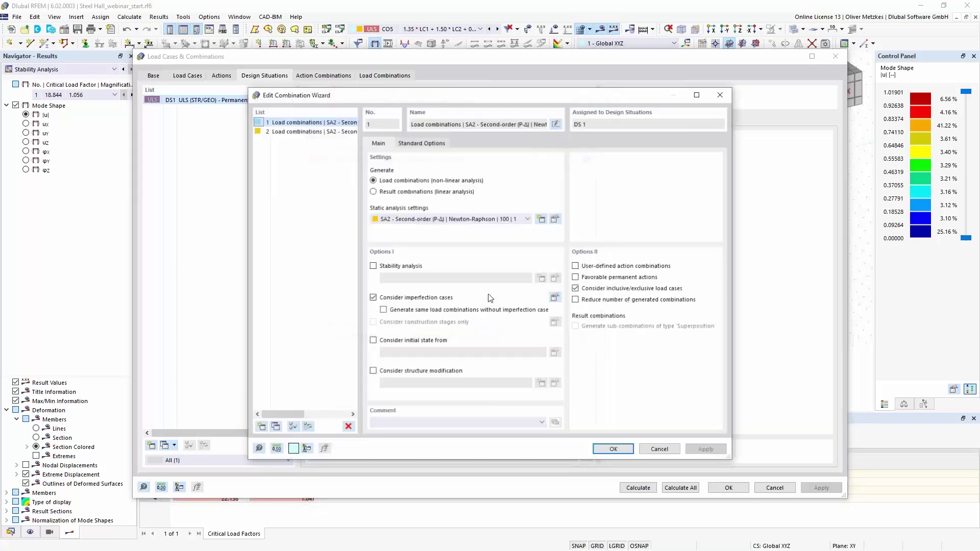
left_click(393, 266)
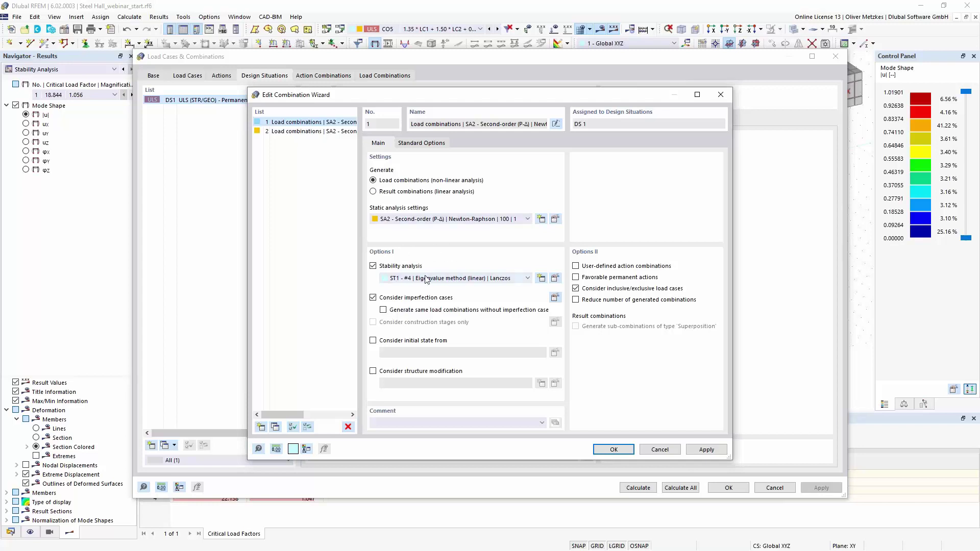
left_click(614, 449)
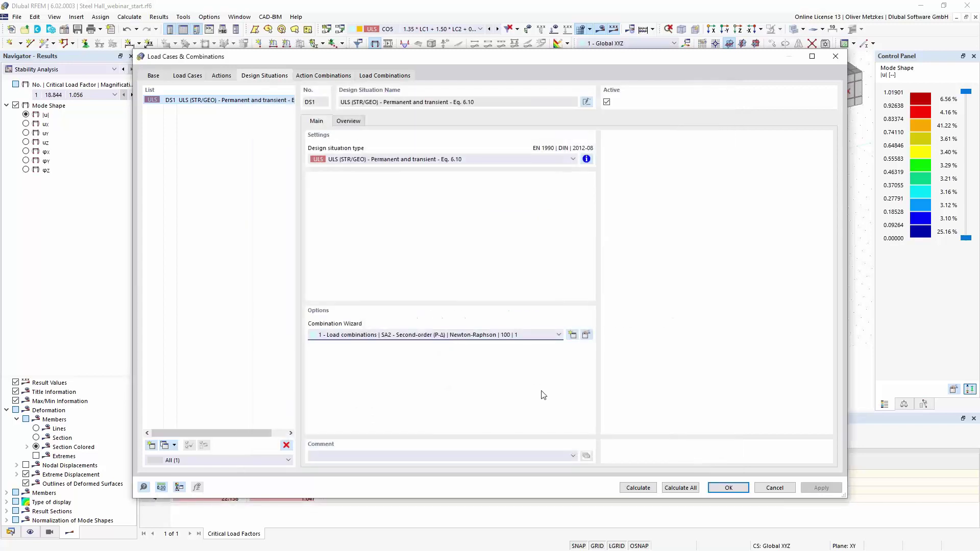
- Clear the combination wizard of design situation DS1 and reassign wizard 1 with SA2 second-order analysis
left_click(458, 337)
left_click(454, 343)
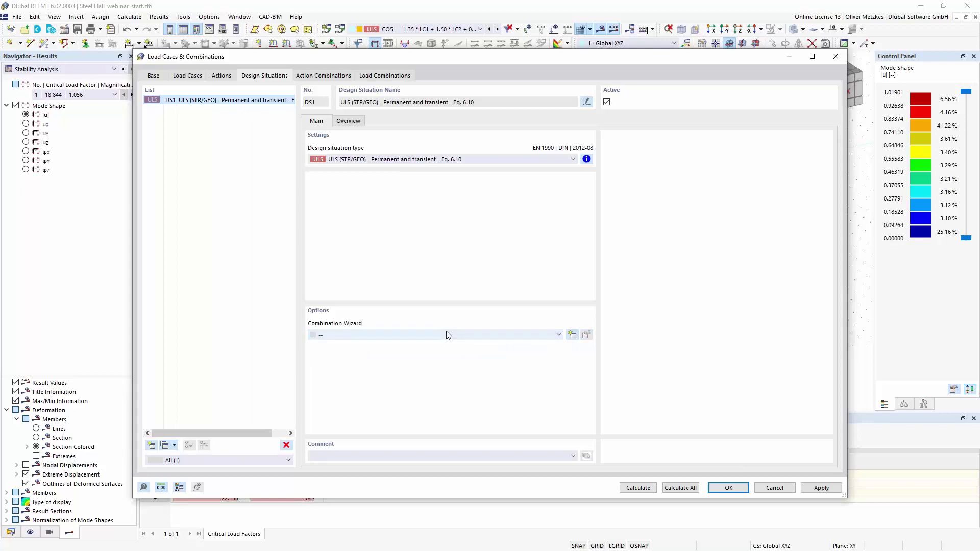
left_click(447, 334)
left_click(442, 350)
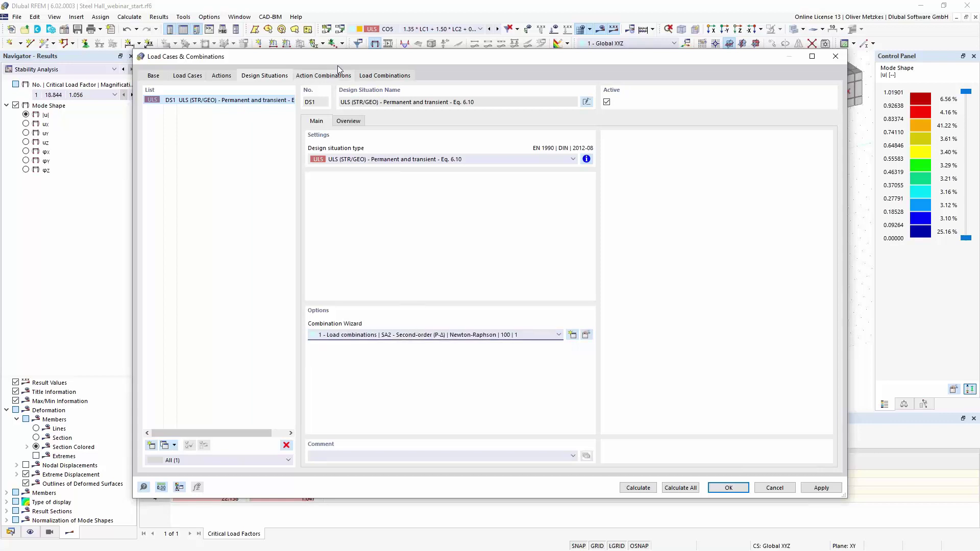
- Regenerate the action and load combinations and check the critical load settings of individual load combinations
left_click(324, 77)
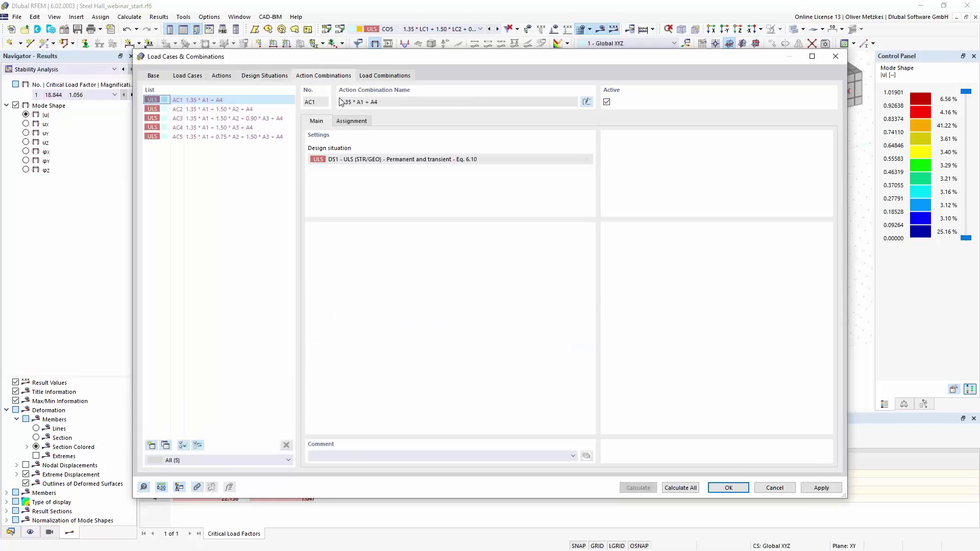
left_click(385, 76)
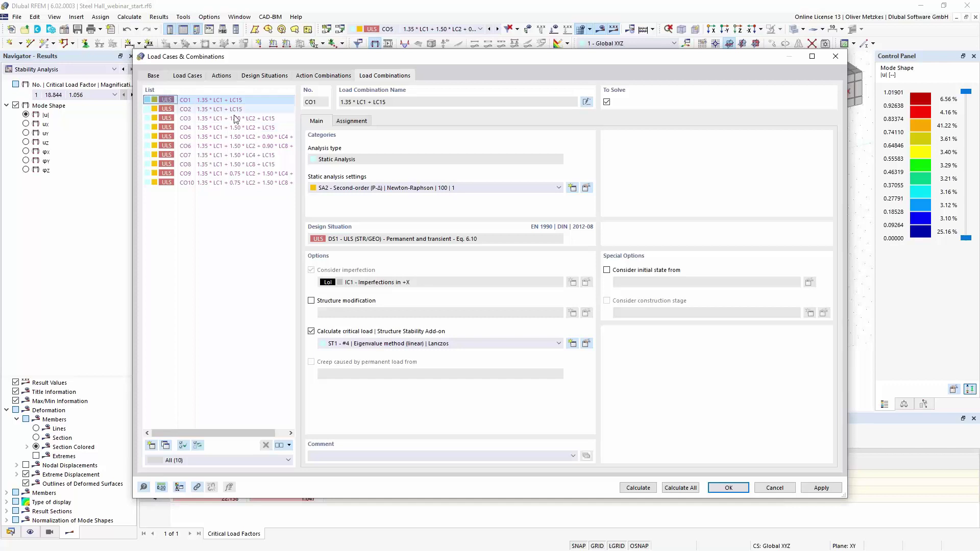
left_click(240, 109)
left_click(261, 127)
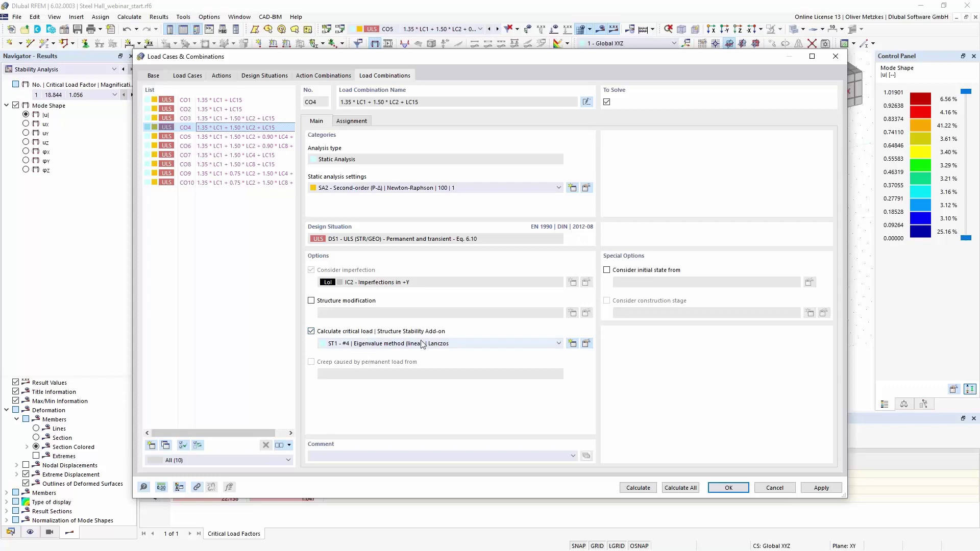
- Calculate design situation DS1 and enlarge the results summary to read the minimum critical load factor
left_click(273, 79)
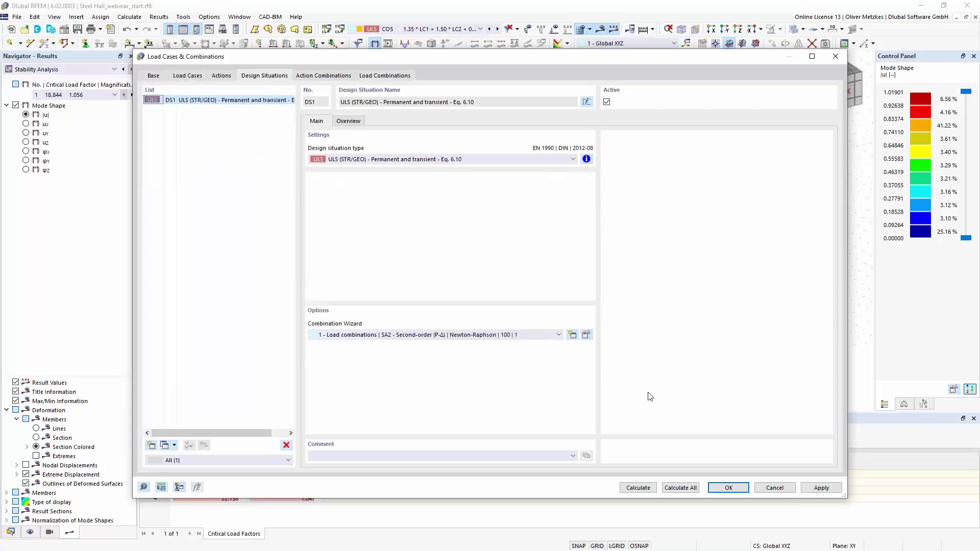
left_click(638, 488)
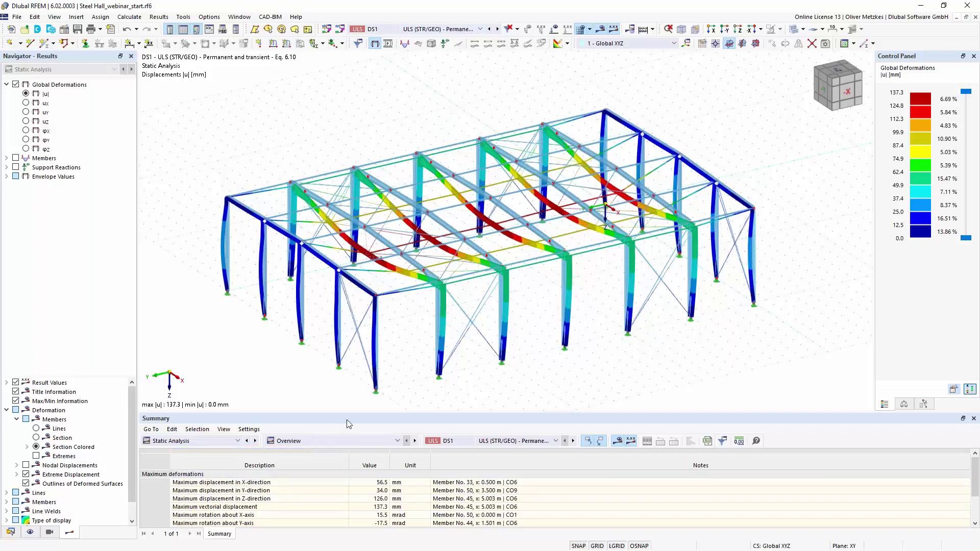
left_click_drag(349, 415, 343, 360)
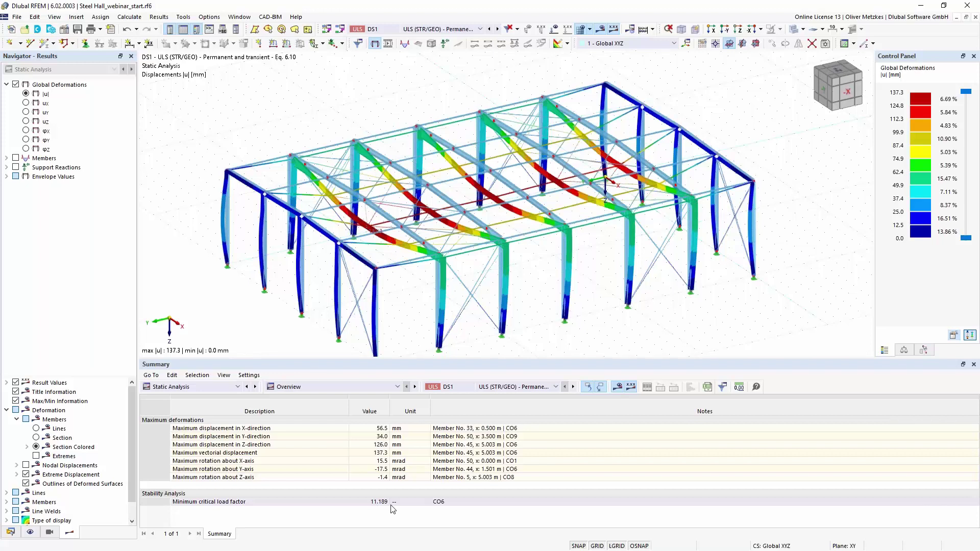
- Display the stability analysis results of load combination CO6 and examine the hall's first mode shape up close
left_click(459, 29)
left_click(409, 145)
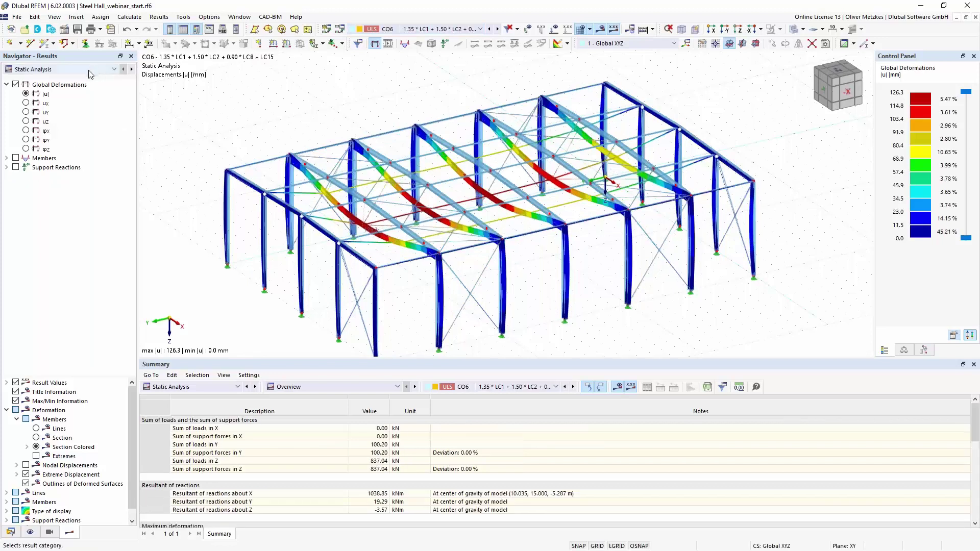
left_click(91, 69)
left_click(73, 86)
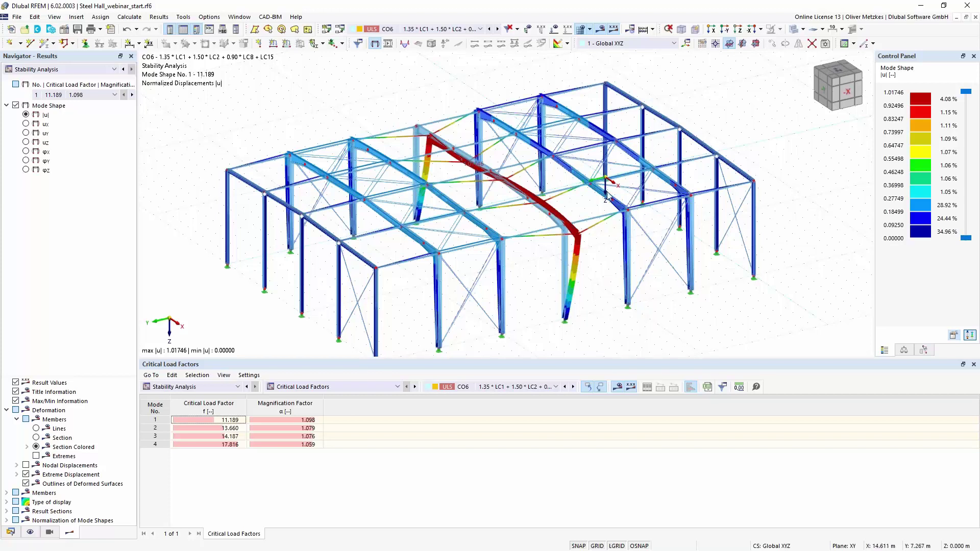
scroll(587, 256, "up", 3)
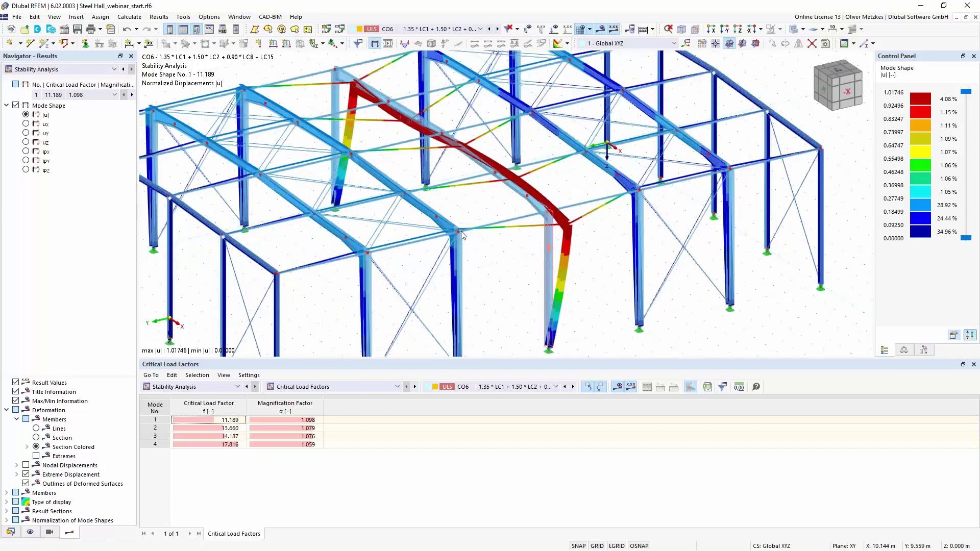
- Display the static analysis bending moments My of the hall's members under CO6 and inspect the frames
left_click(80, 71)
left_click(72, 82)
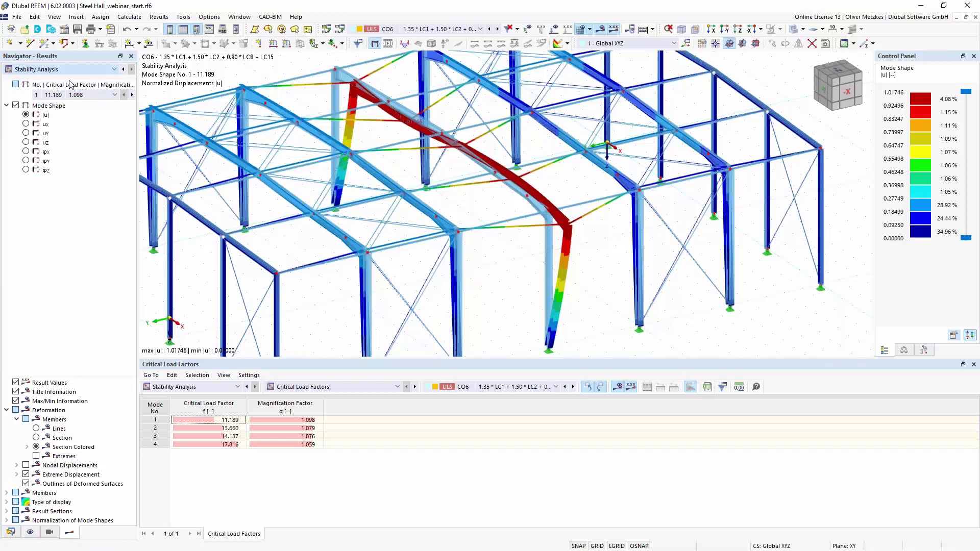
left_click(6, 158)
left_click(17, 177)
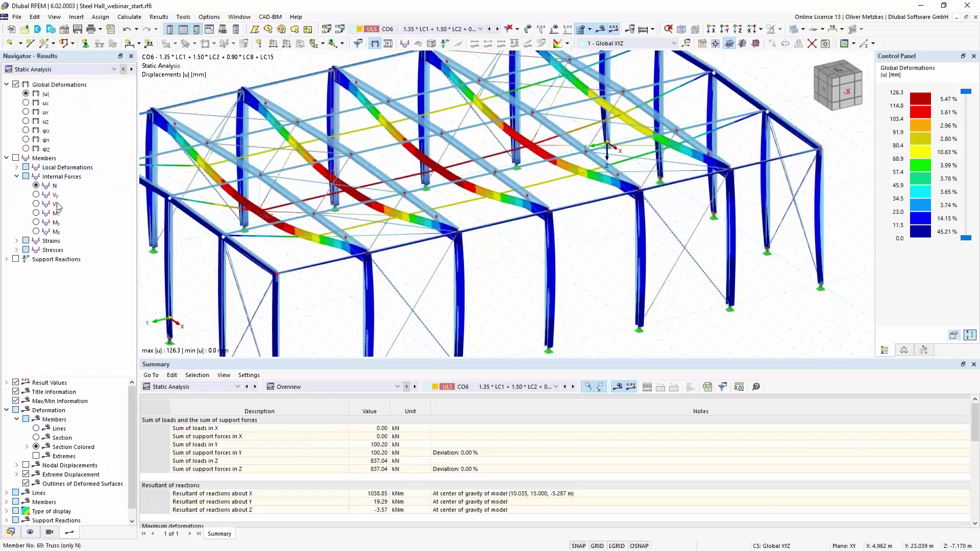
left_click(37, 223)
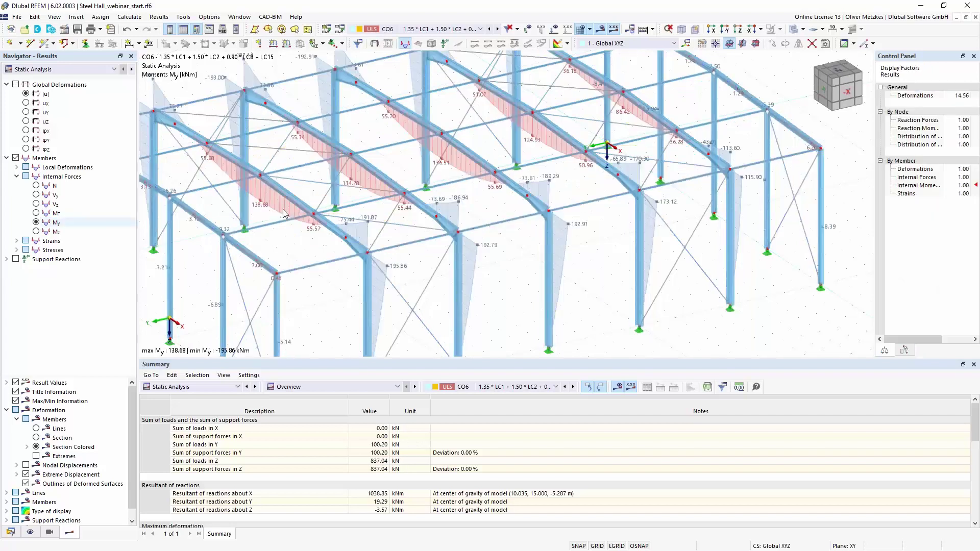
middle_click_drag(343, 205, 294, 259)
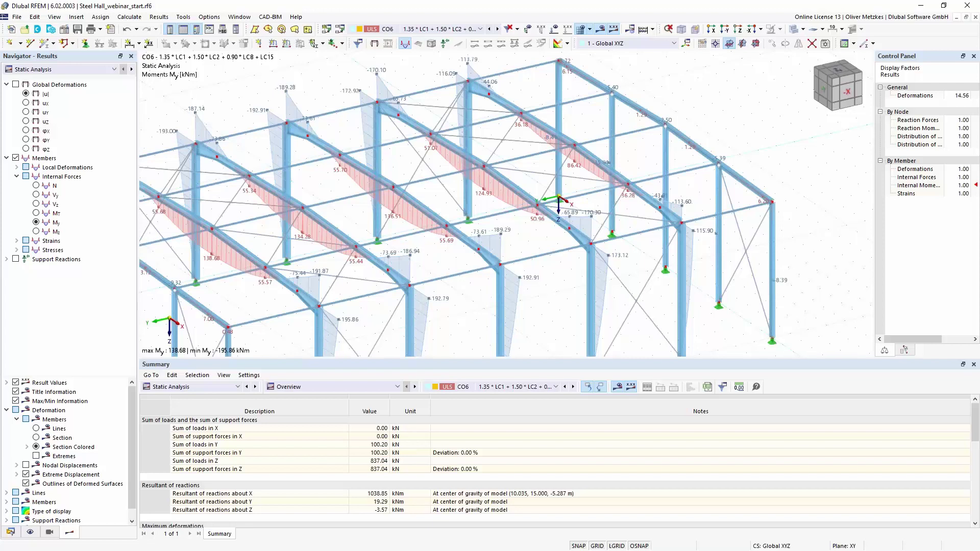
- Switch to the presentation in PDF-XChange Editor and show the slide Stability Failure of Member Structures in full screen
key("alt+Tab")
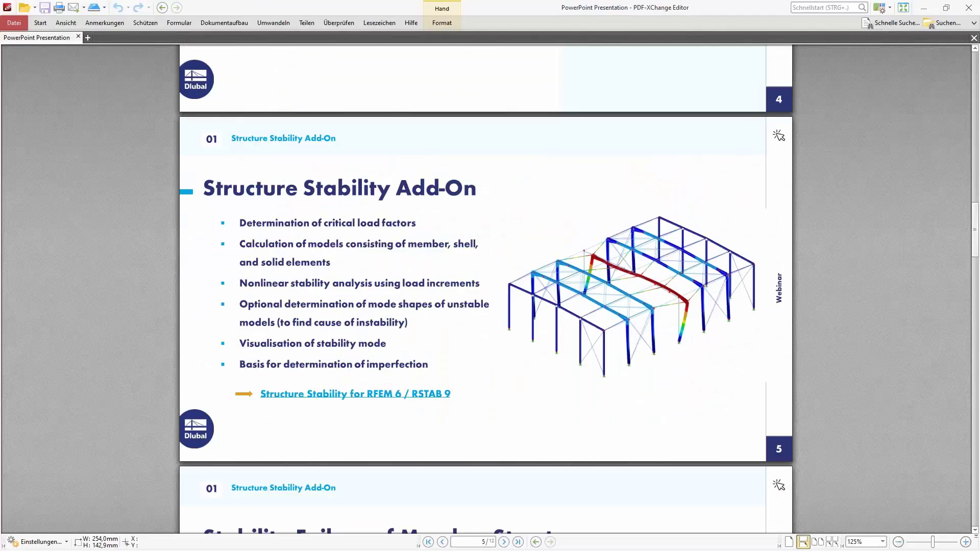
scroll(368, 248, "down", 6)
scroll(442, 260, "down", 1)
left_click(904, 7)
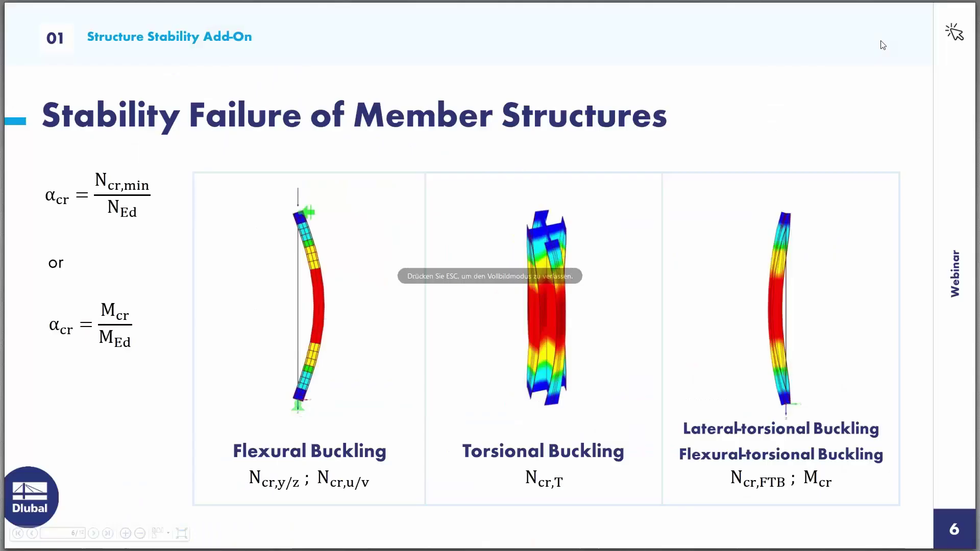
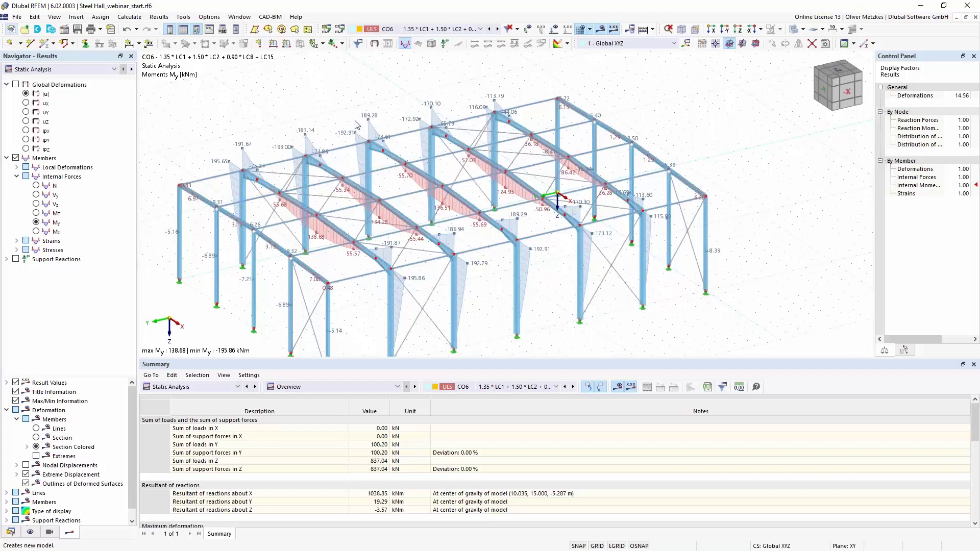
- Start a new model named craneway in RFEM and check the add-ons available for a 3D model
key("ctrl+n")
type("cra")
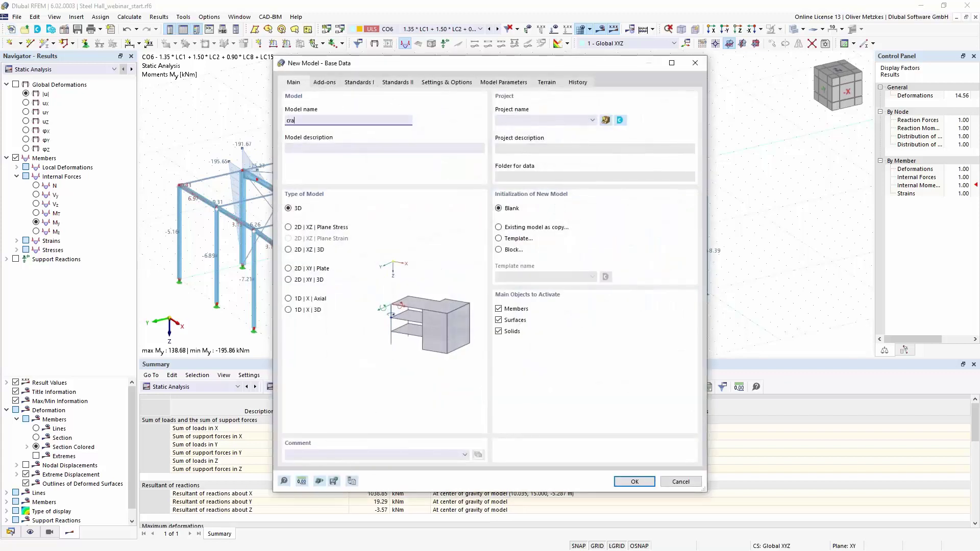
type("neway")
left_click(325, 82)
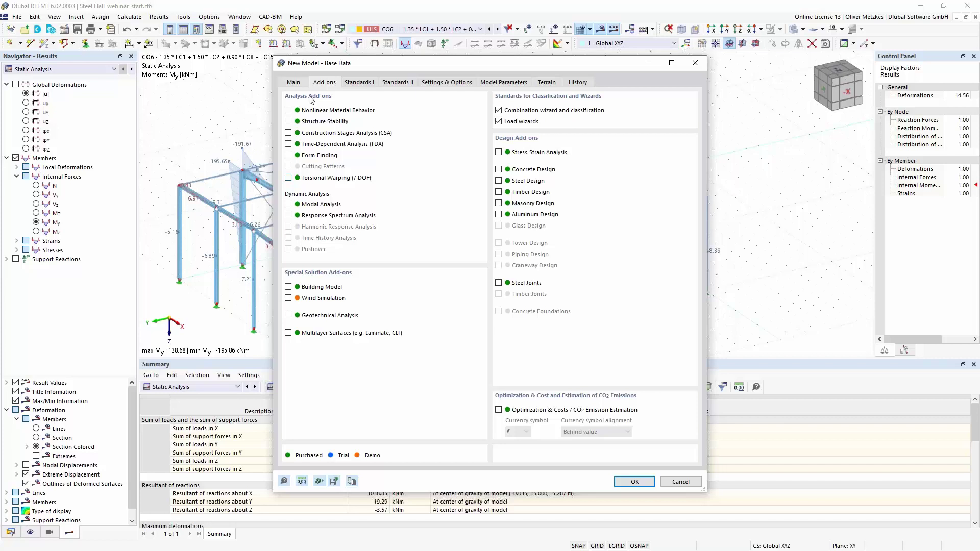
left_click(294, 83)
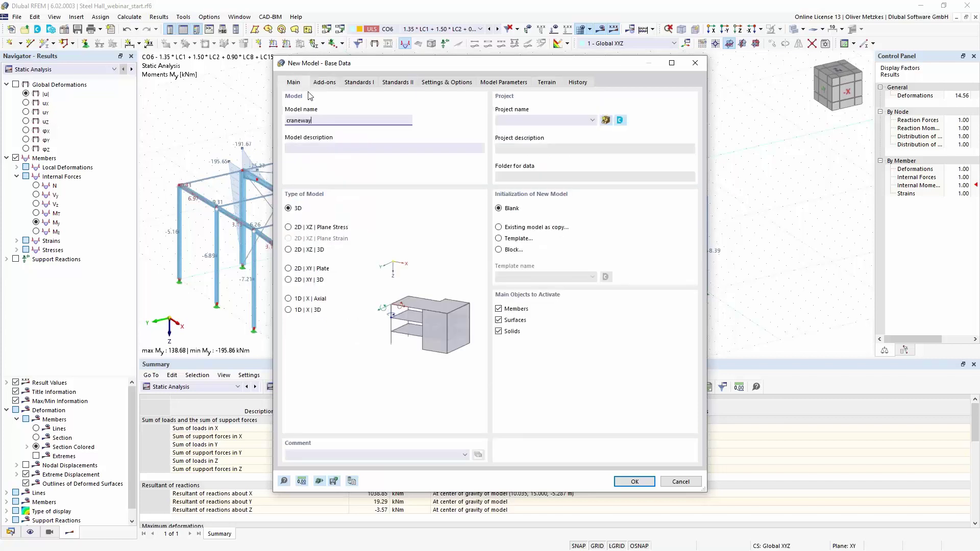
- Try the 2D XZ plane stress model type, check which add-ons it offers, and restore the 3D type
left_click(305, 227)
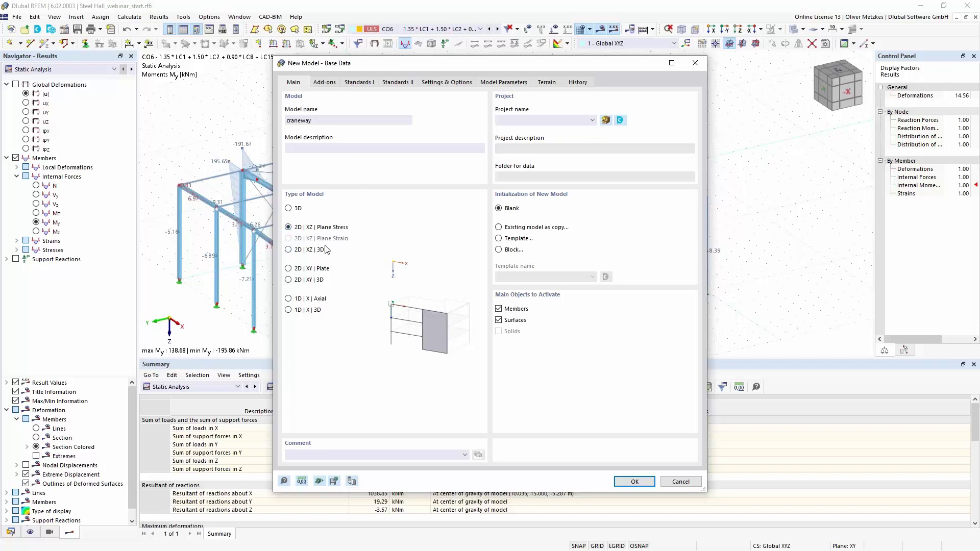
left_click(299, 209)
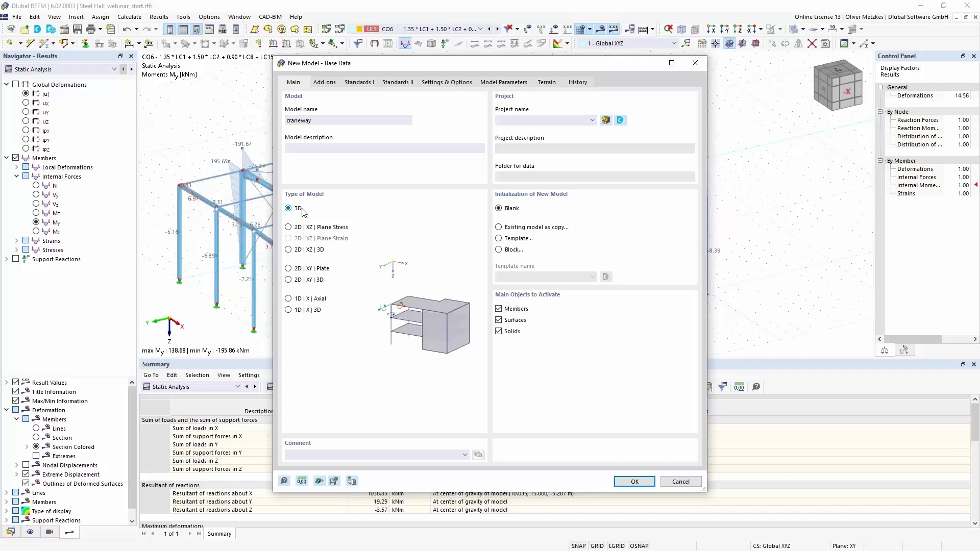
left_click(303, 228)
left_click(322, 83)
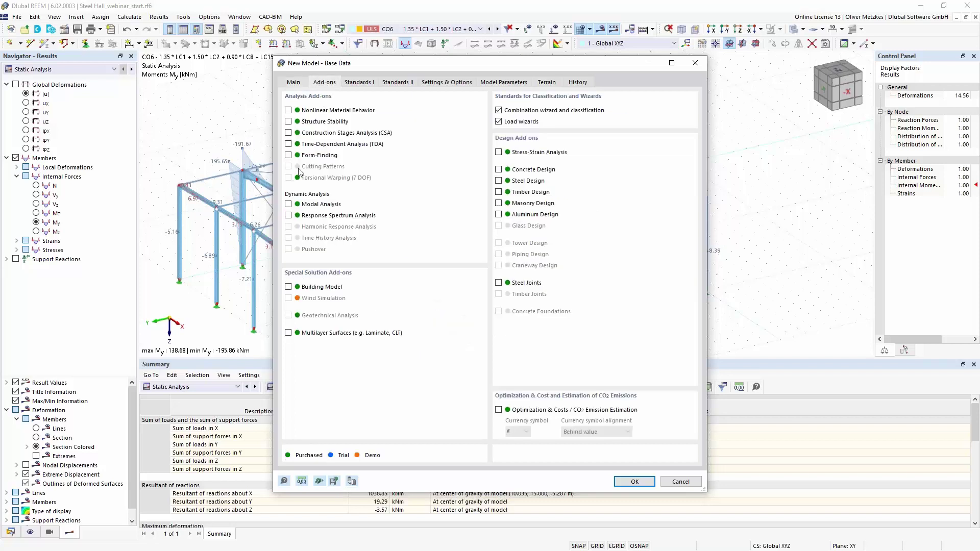
left_click(294, 82)
left_click(300, 209)
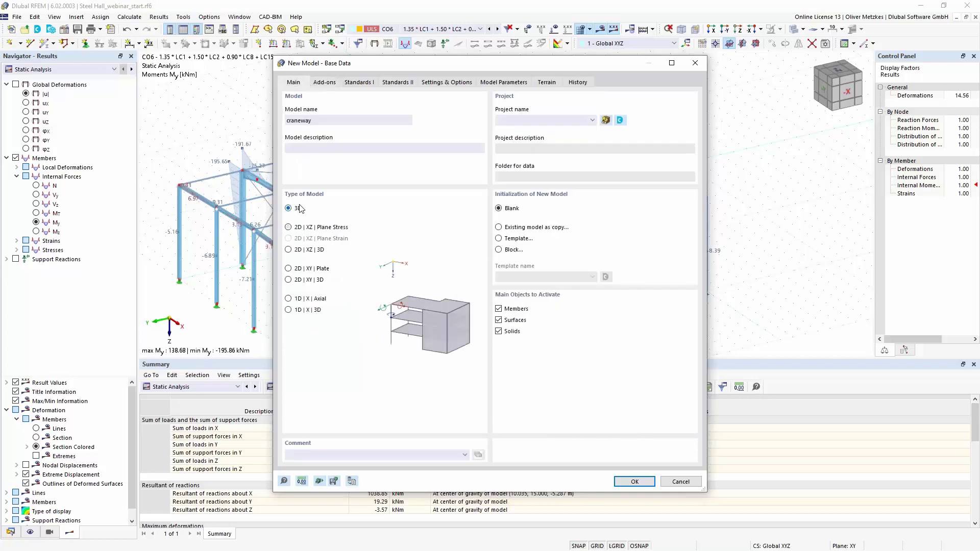
- Activate the Torsional Warping (7 DOF) add-on and set the load combination standard group to EN 1990 | Cranes
left_click(324, 82)
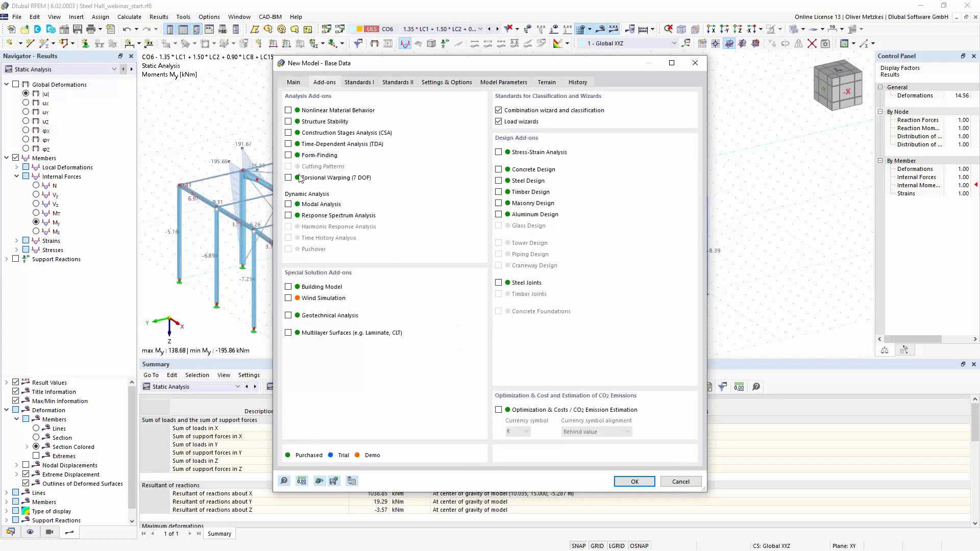
left_click(293, 180)
left_click(359, 82)
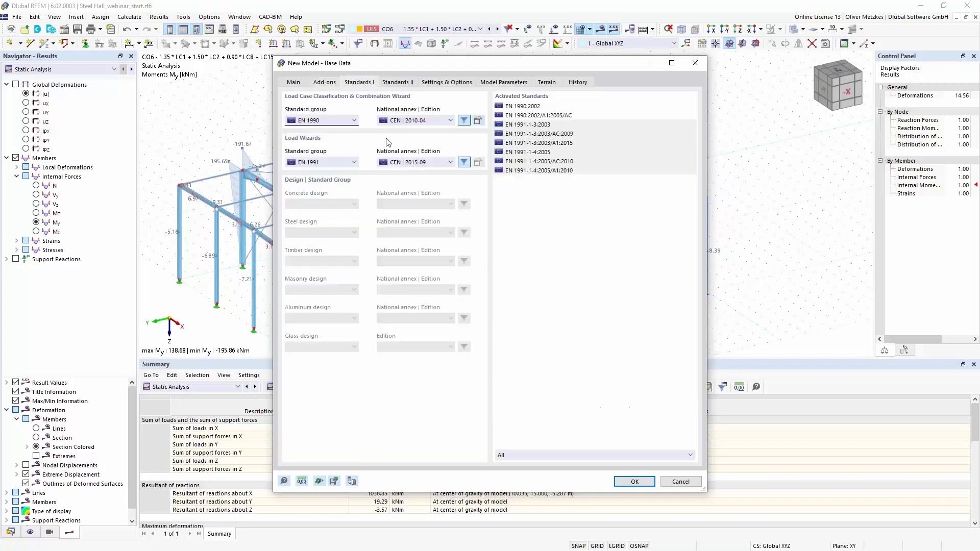
left_click(343, 121)
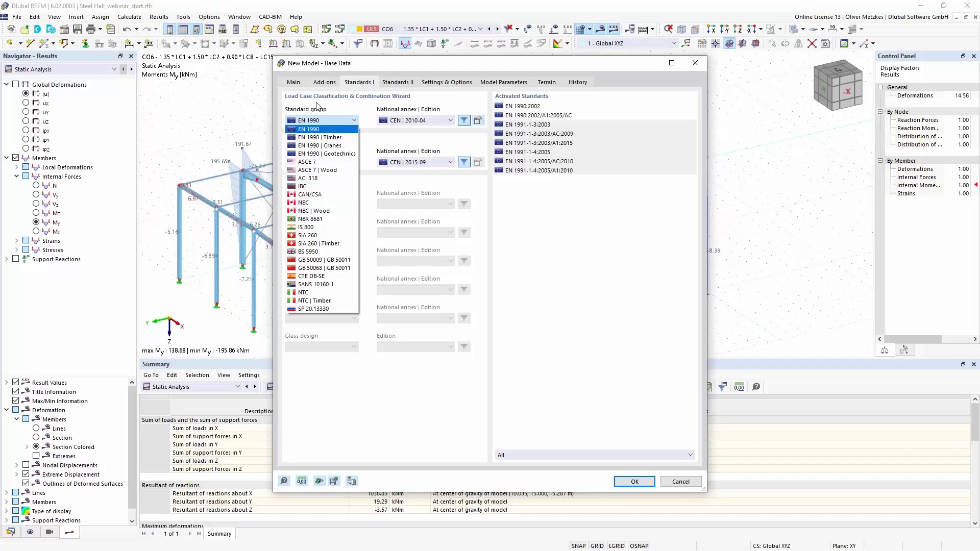
left_click(331, 145)
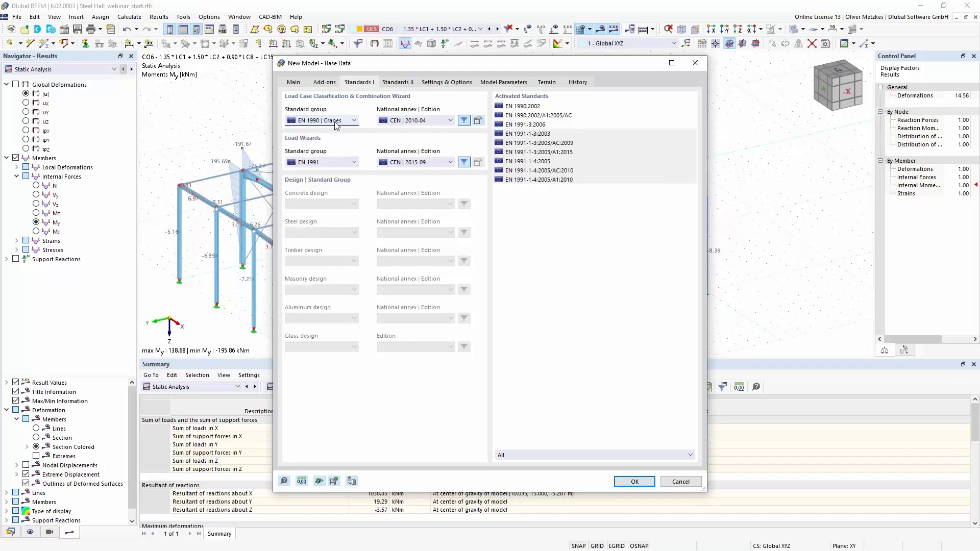
left_click(295, 82)
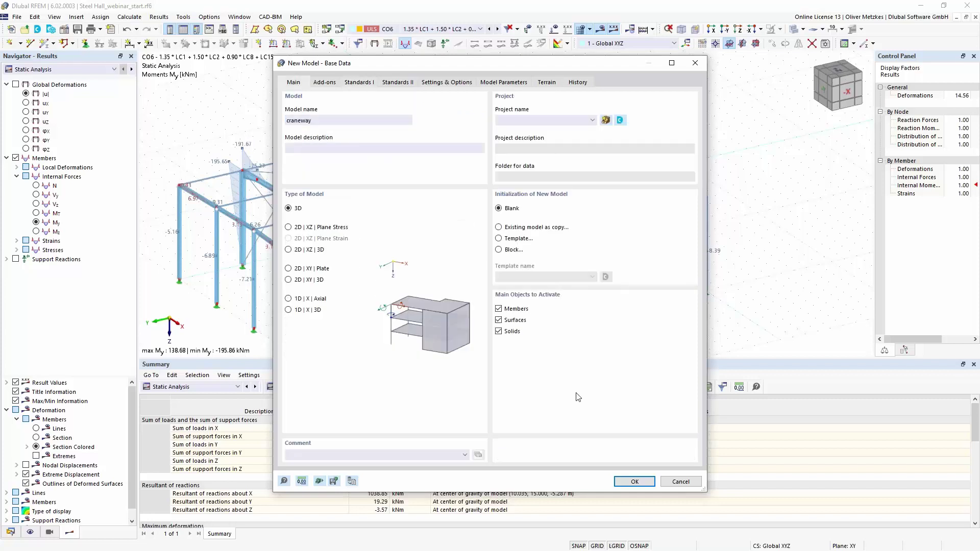
- Create the craneway model with the chosen base data and define a new beam member with an HEB 300 section in S235
left_click(631, 481)
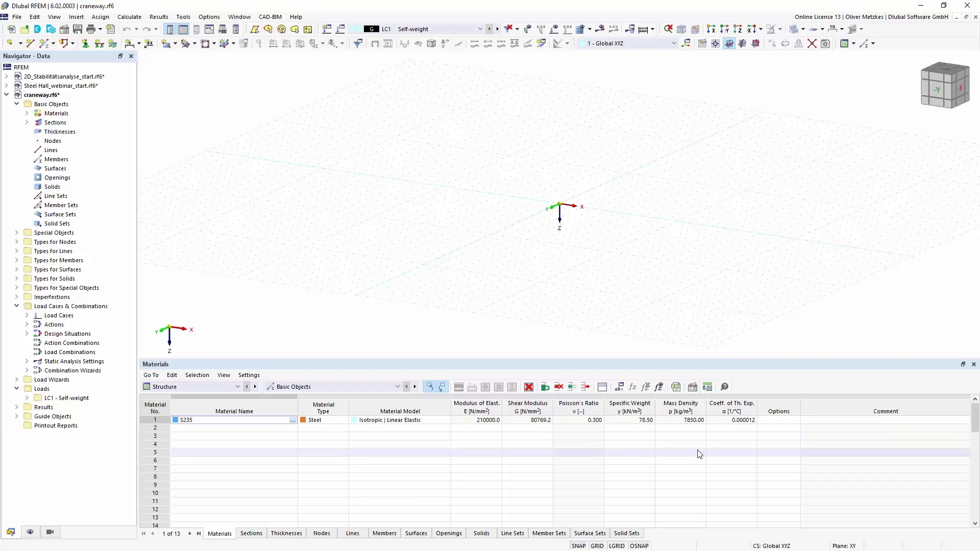
middle_click_drag(561, 225, 455, 235)
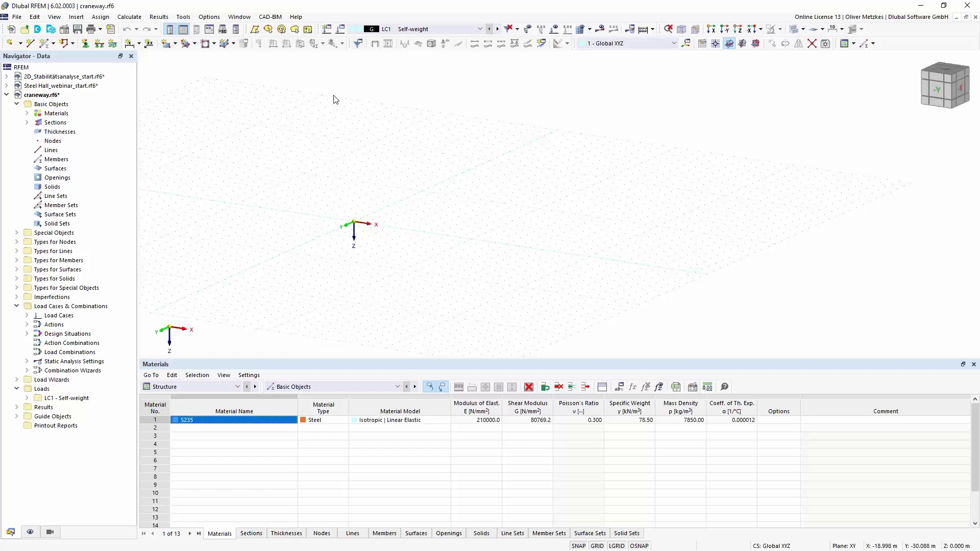
left_click(44, 46)
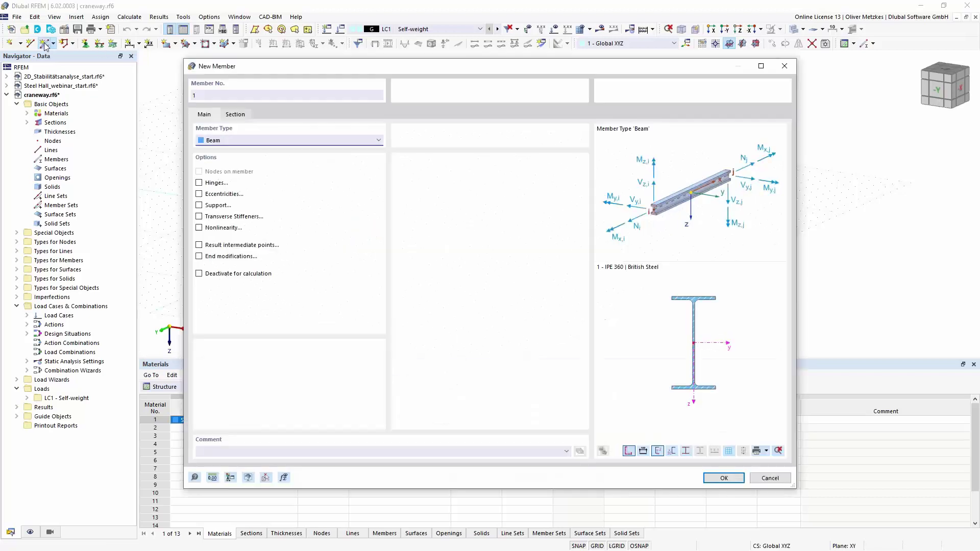
left_click(236, 114)
left_click(522, 365)
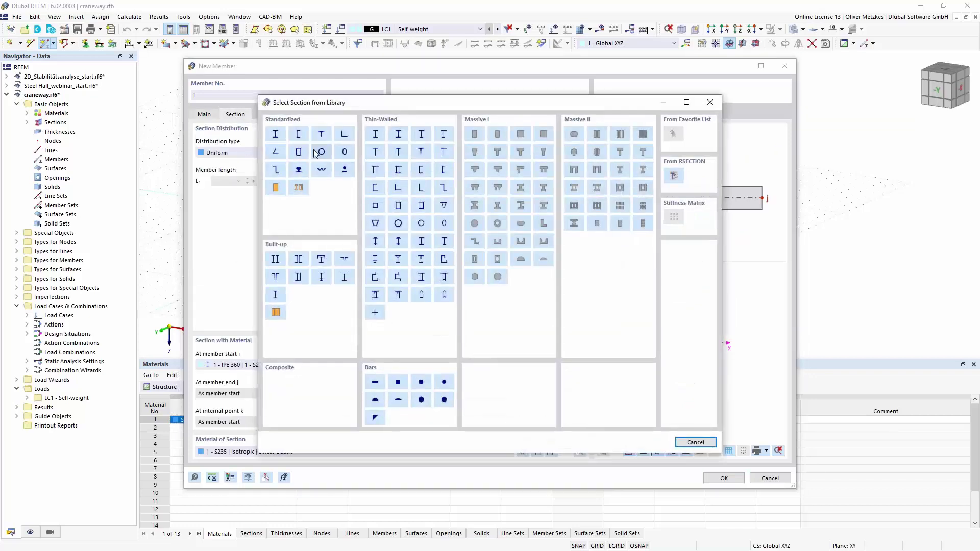
left_click(276, 134)
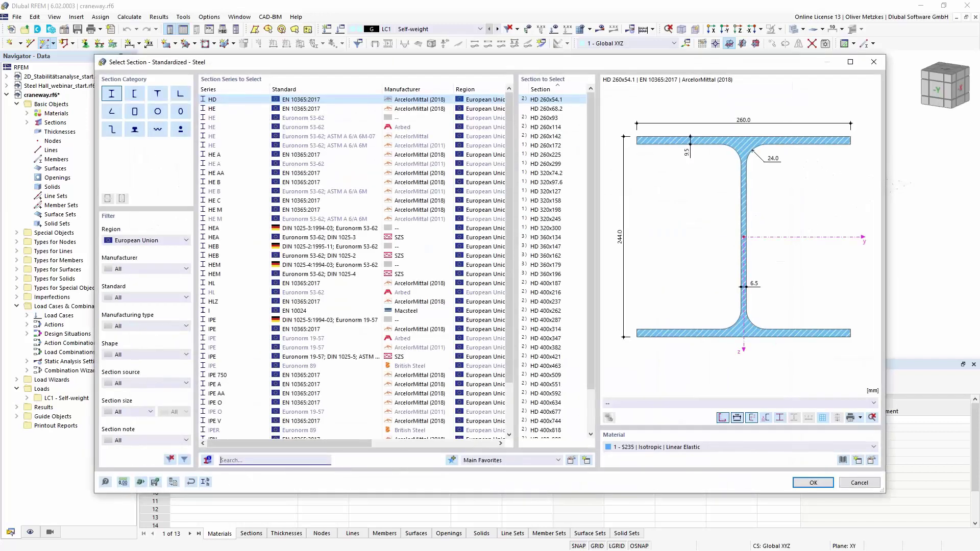
type("heb")
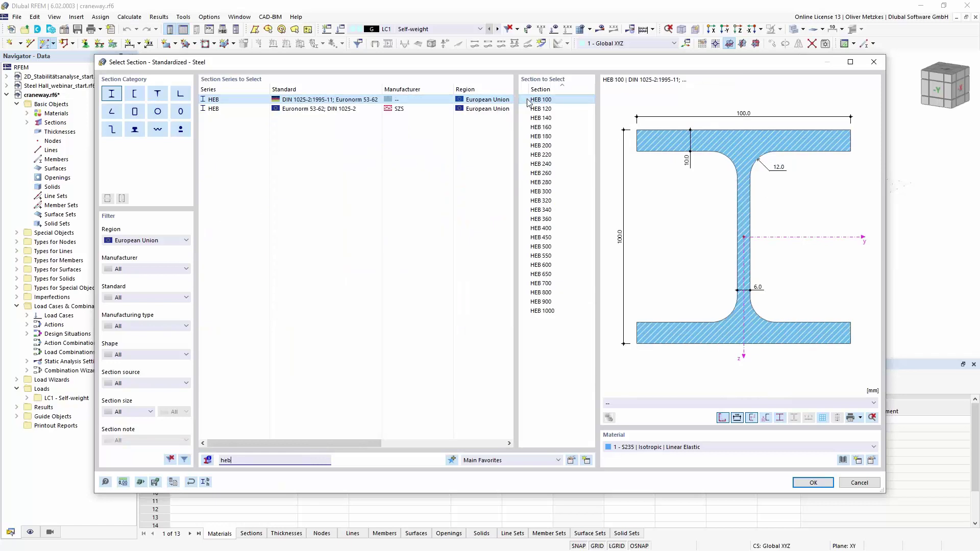
left_click(541, 192)
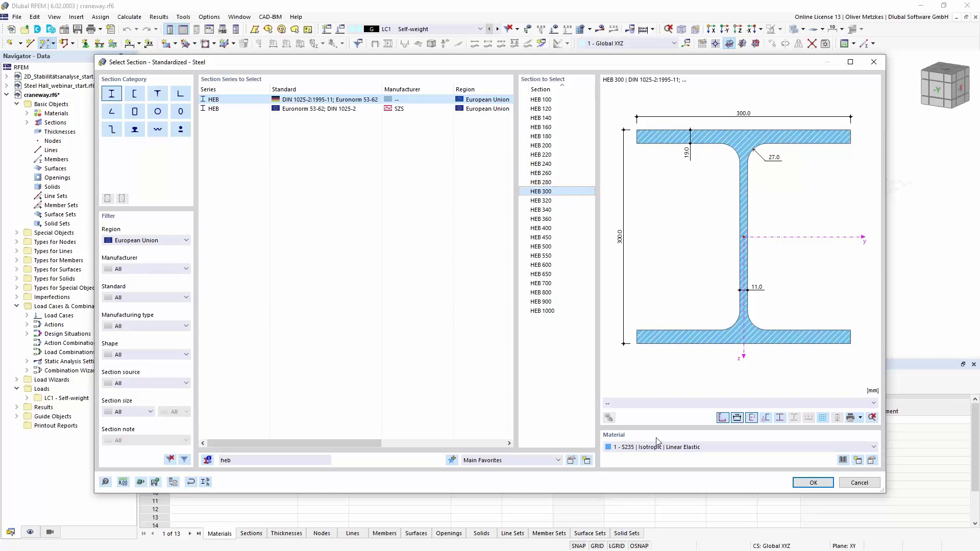
left_click(811, 483)
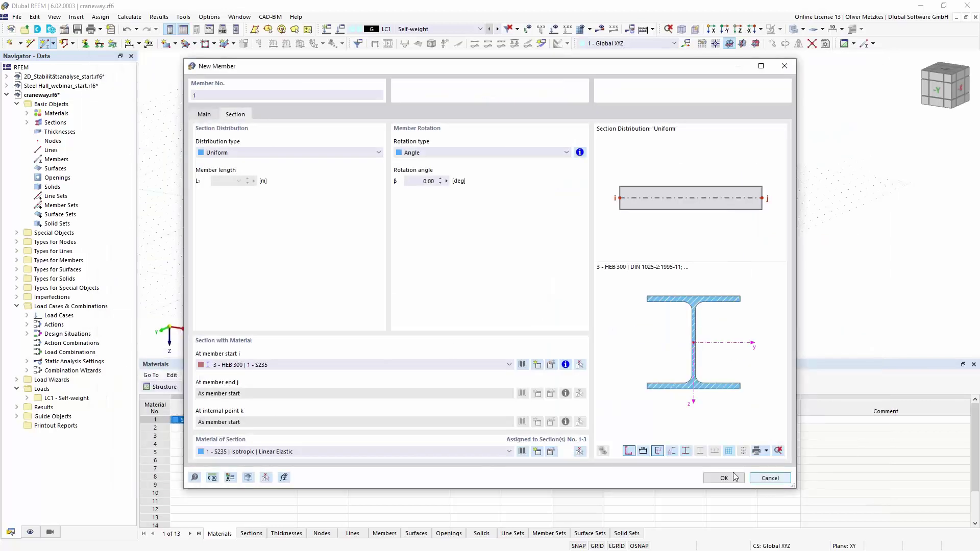
left_click(724, 478)
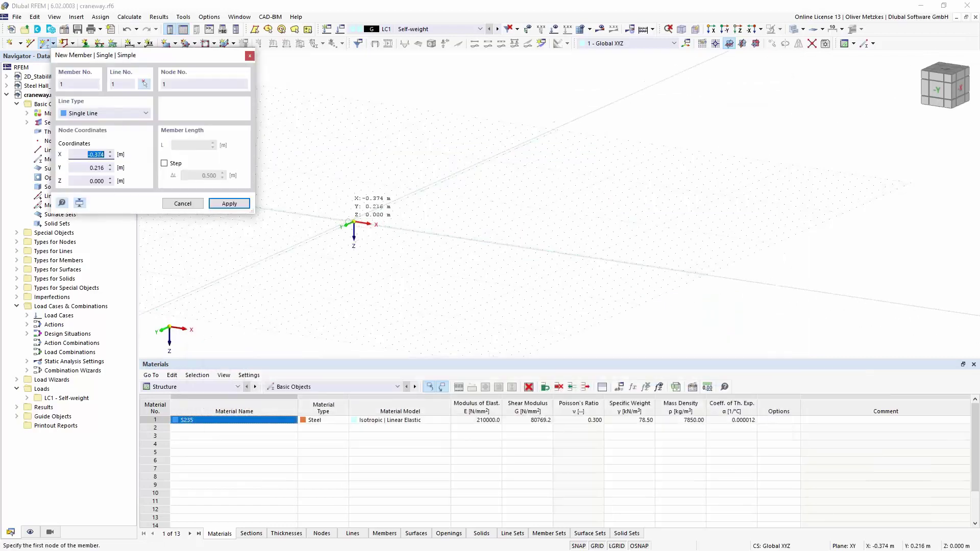
- Place the member from the origin to X 12.000, Y 0.000, Z 0.000 m along the X-axis
left_click(354, 222)
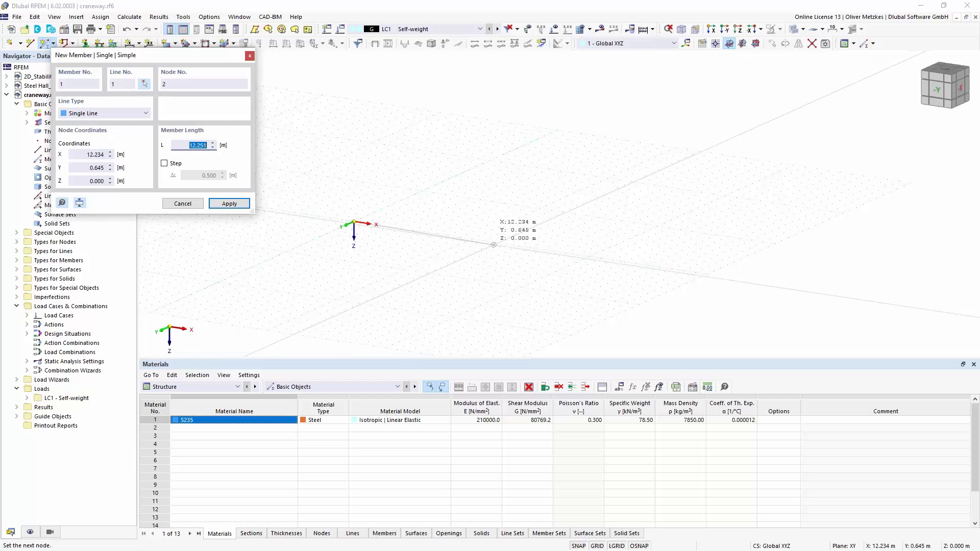
left_click(495, 243)
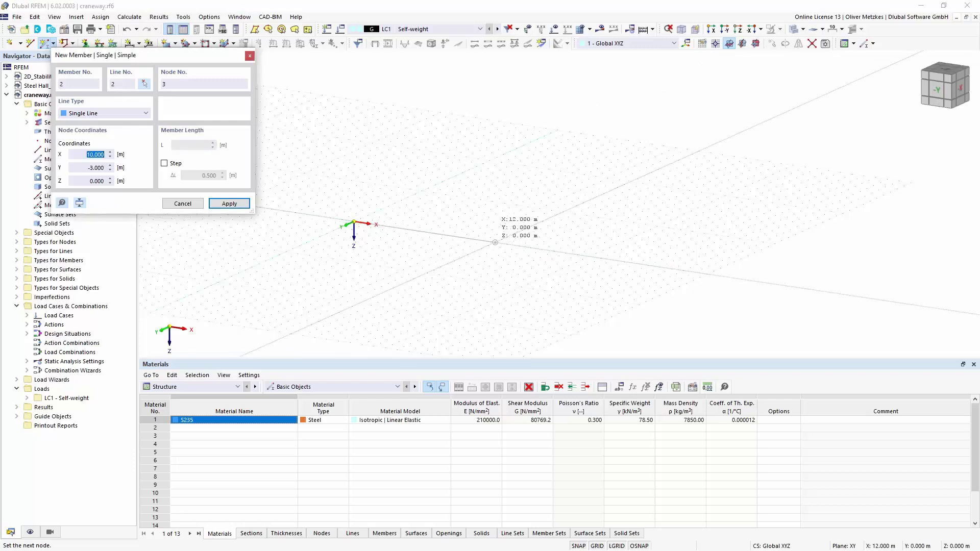
key("Escape")
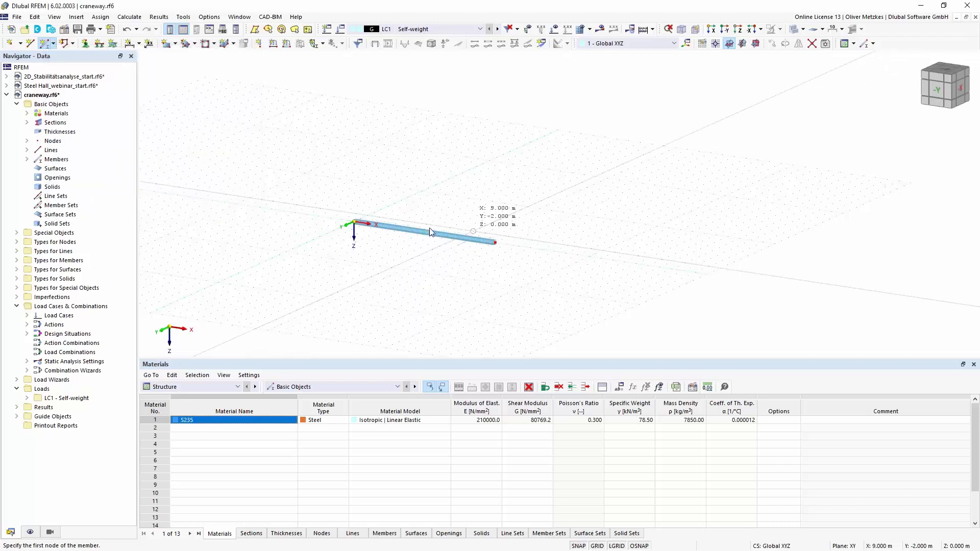
scroll(424, 229, "up", 2)
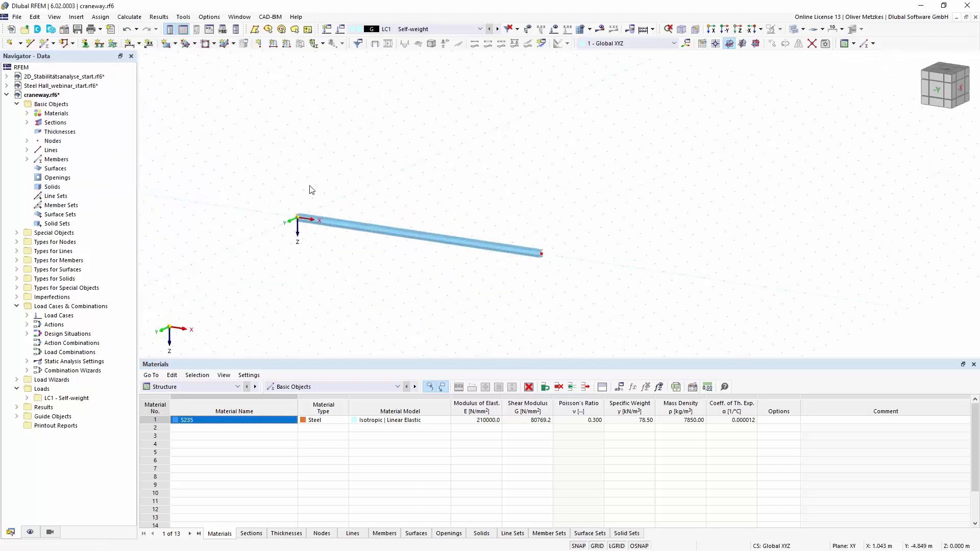
- Create a nodal support fixing uX, uY, uZ and φX with φY and φZ free, and assign it to the node at the origin
left_click(84, 46)
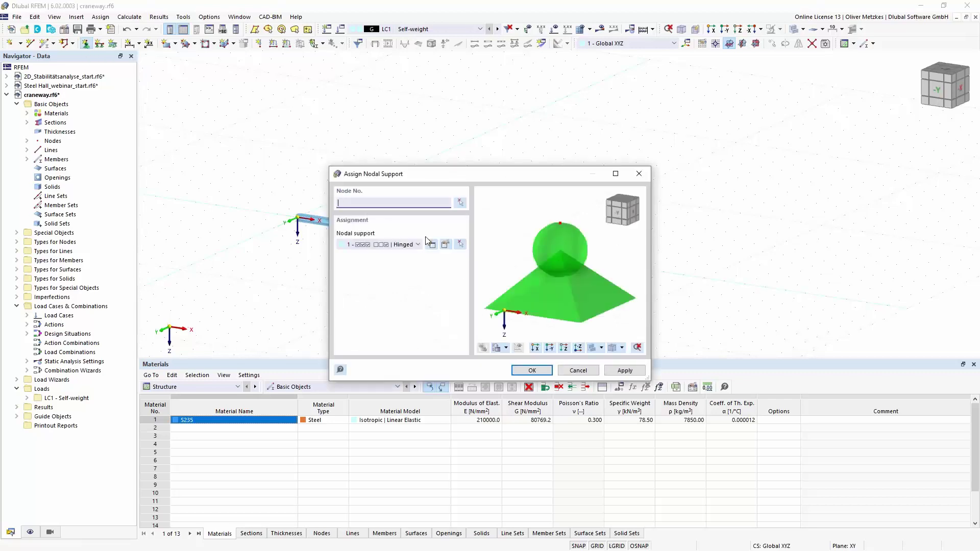
left_click(434, 246)
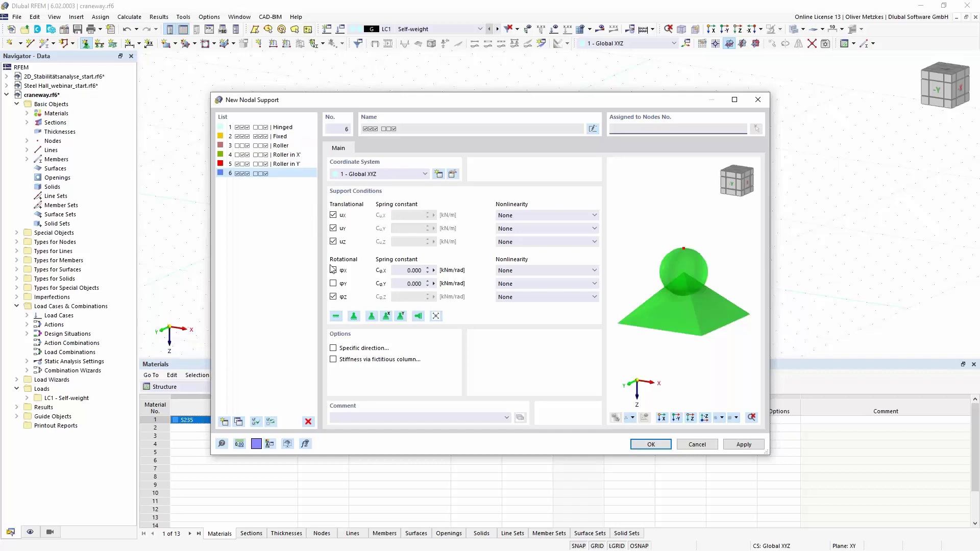
left_click(333, 270)
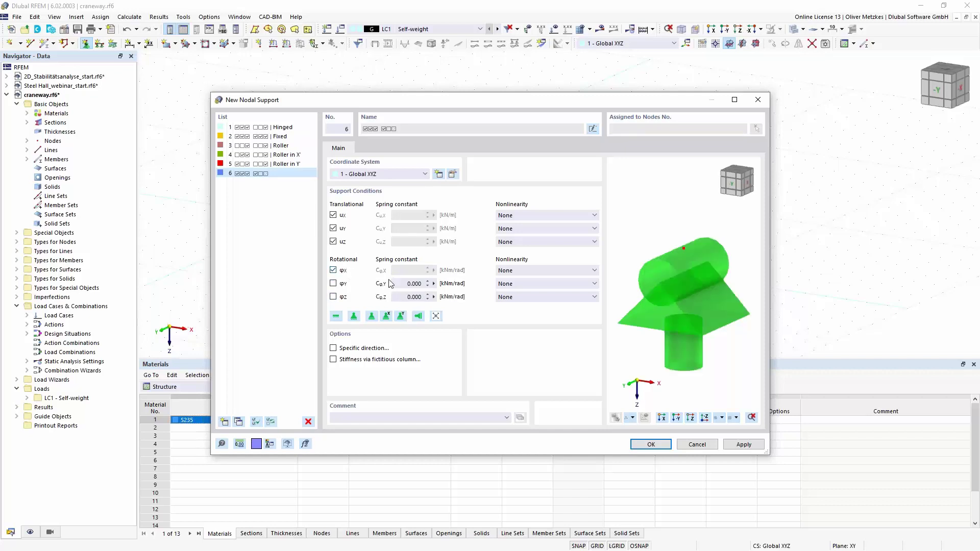
left_click(650, 444)
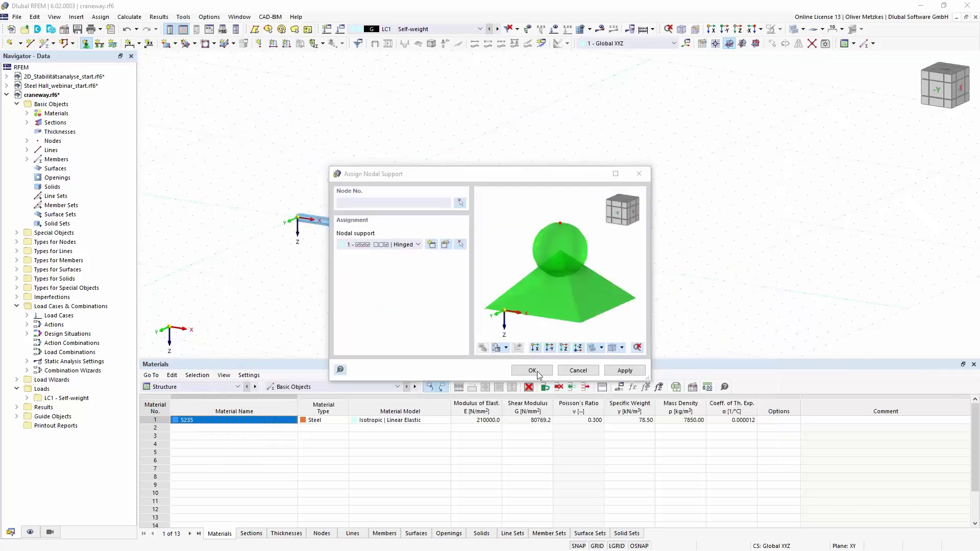
left_click(534, 371)
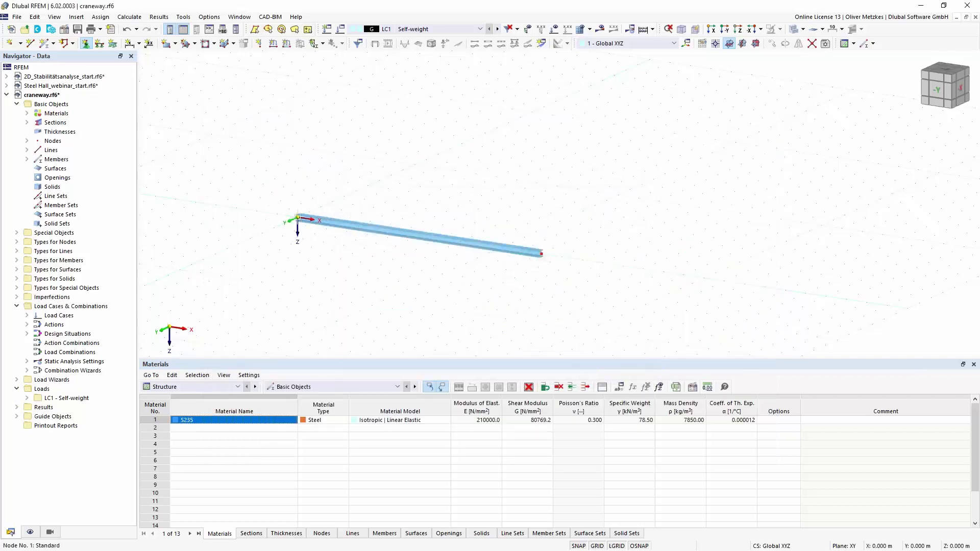
- Create a nodal support fixing only uY, uZ and φX, and assign it to the member's end node at X 12 m
left_click(86, 44)
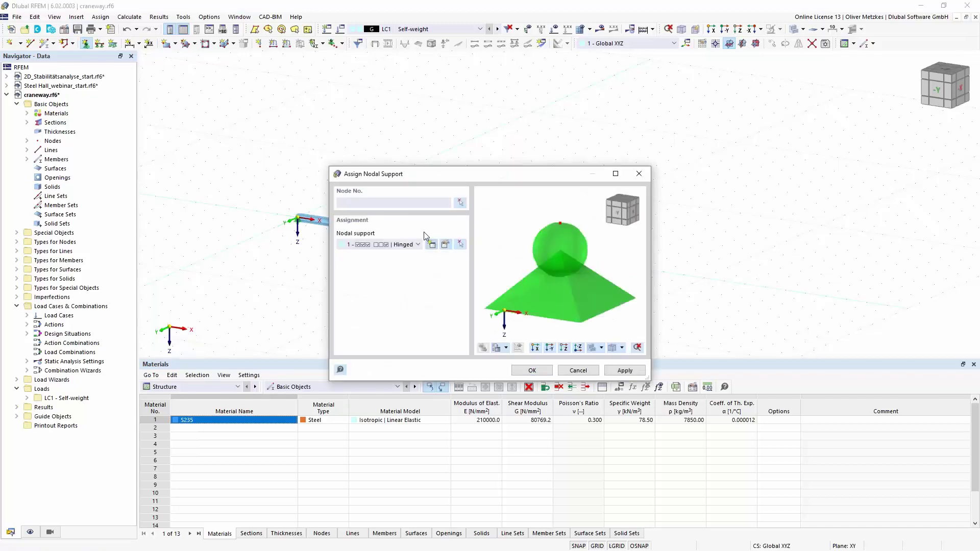
left_click(431, 244)
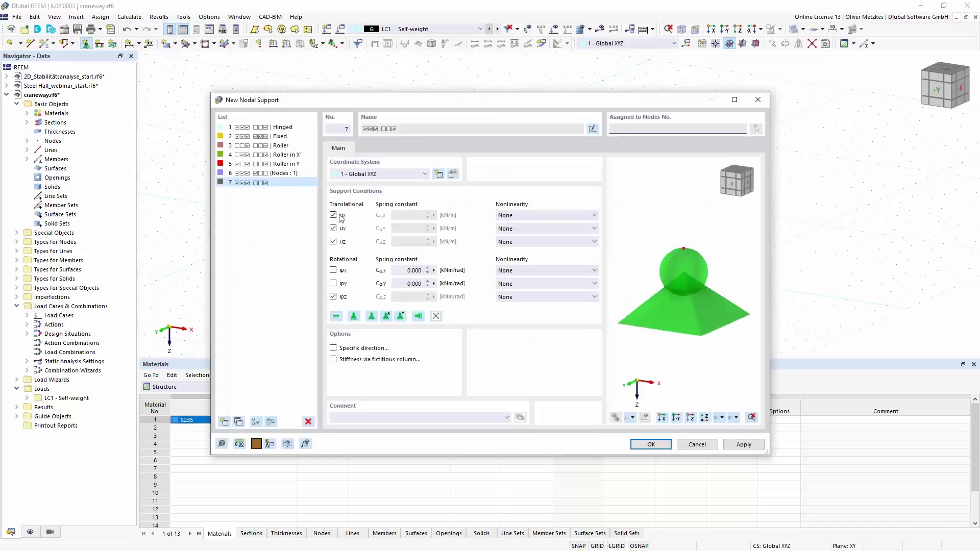
left_click(333, 215)
left_click(333, 270)
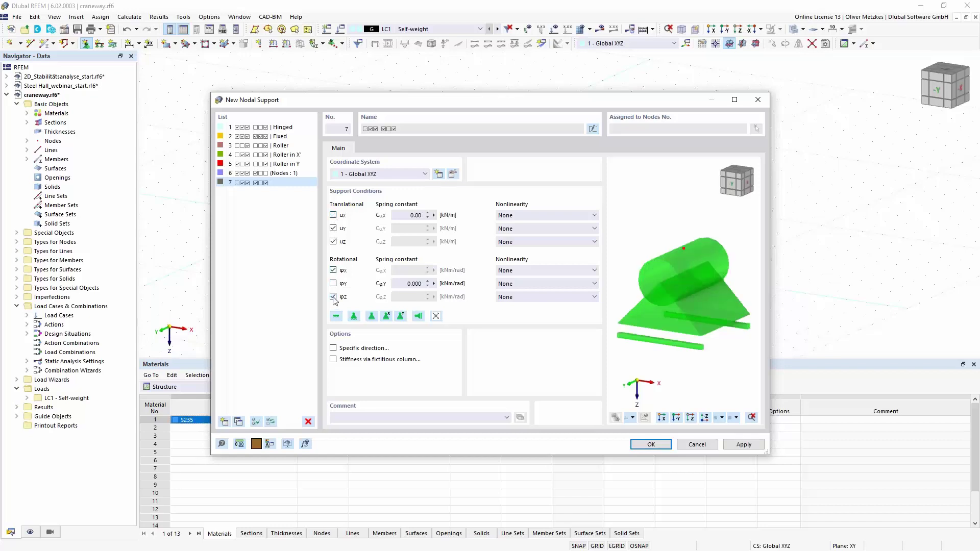
left_click(333, 297)
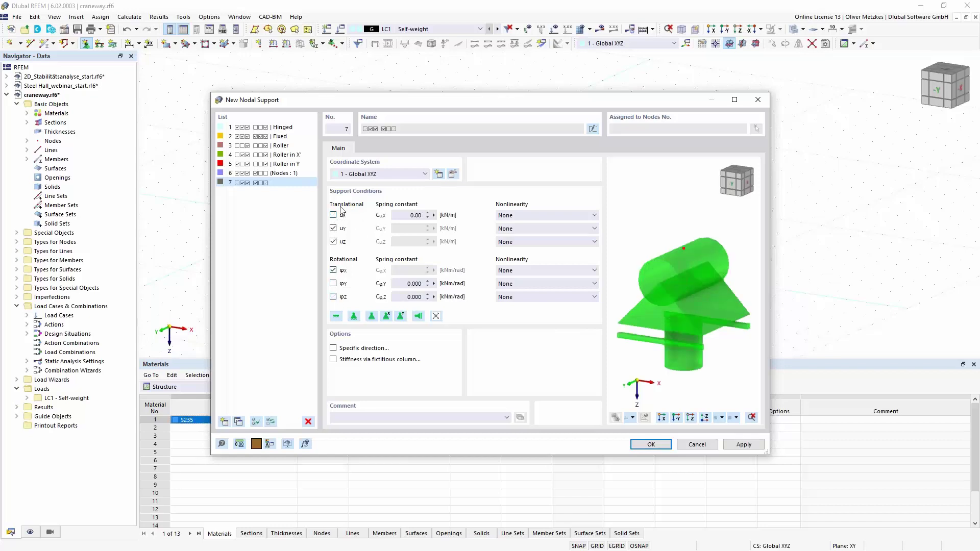
left_click(660, 449)
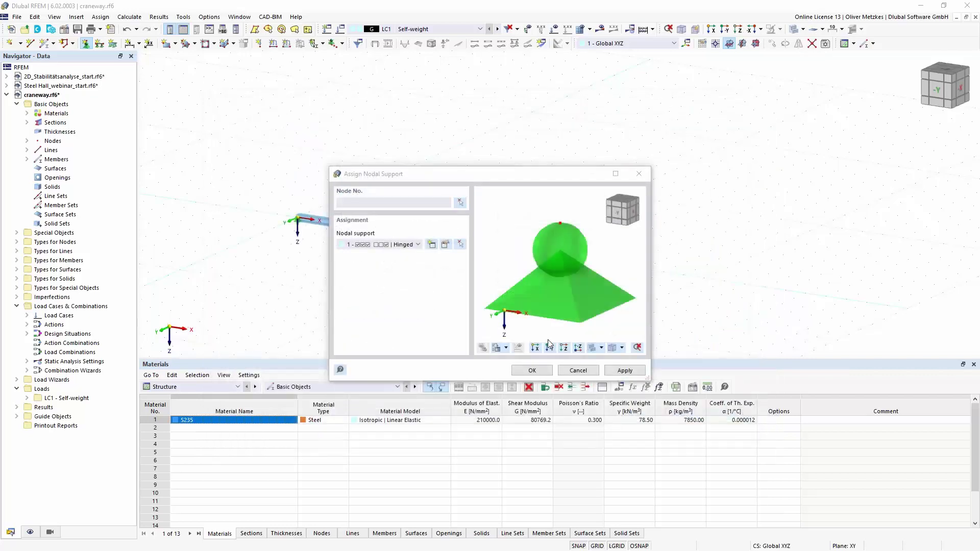
left_click(532, 371)
left_click(541, 255)
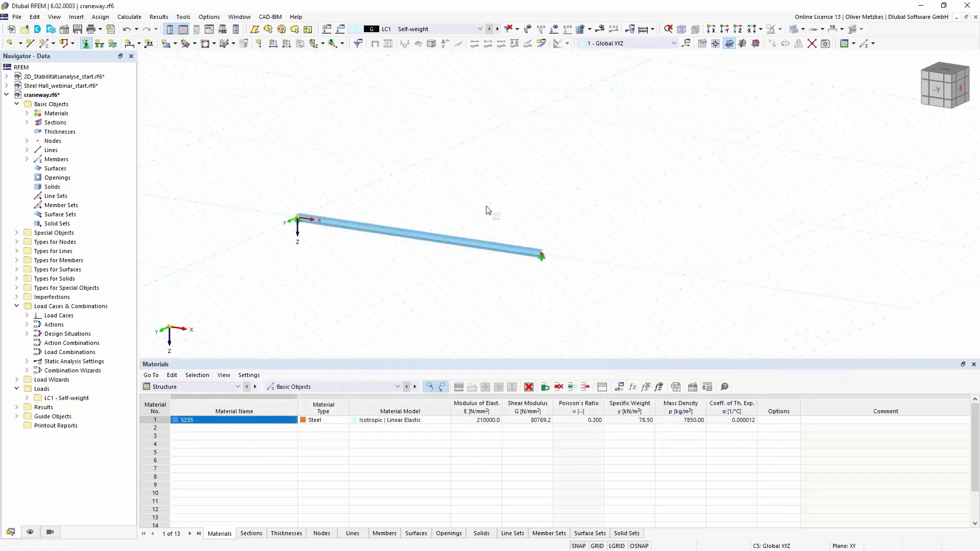
key("Escape")
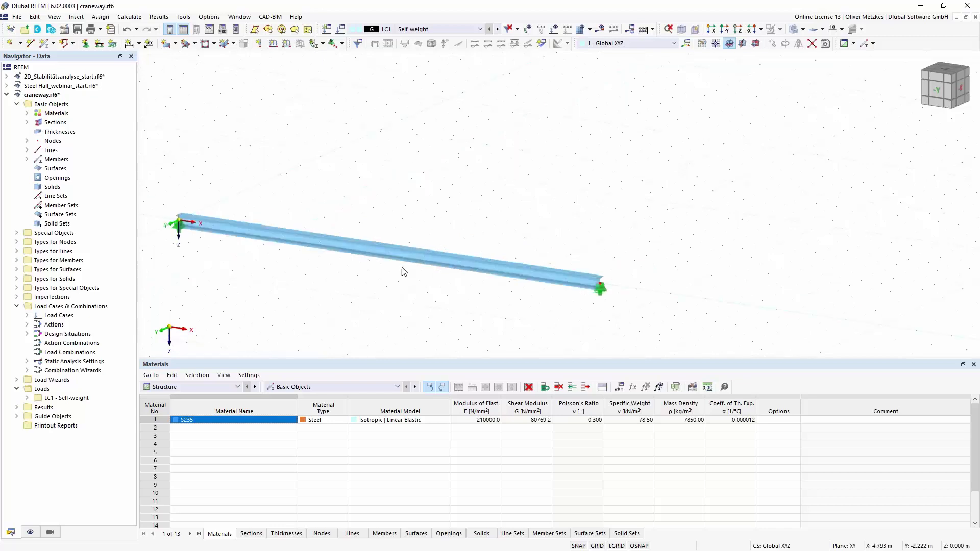
- Create one intermediate 'On Member' node on the beam without dividing the member
scroll(449, 221, "up", 3)
right_click(421, 256)
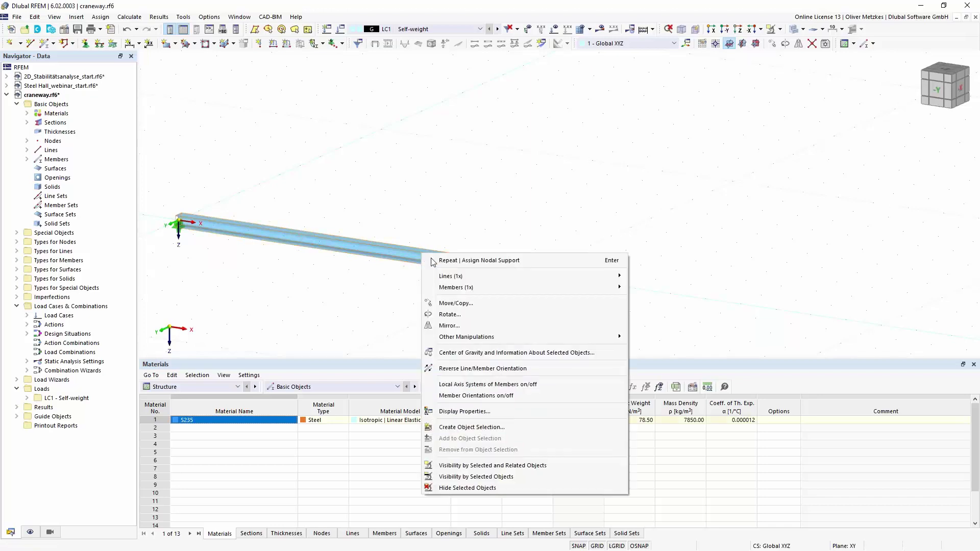
mouse_move(495, 286)
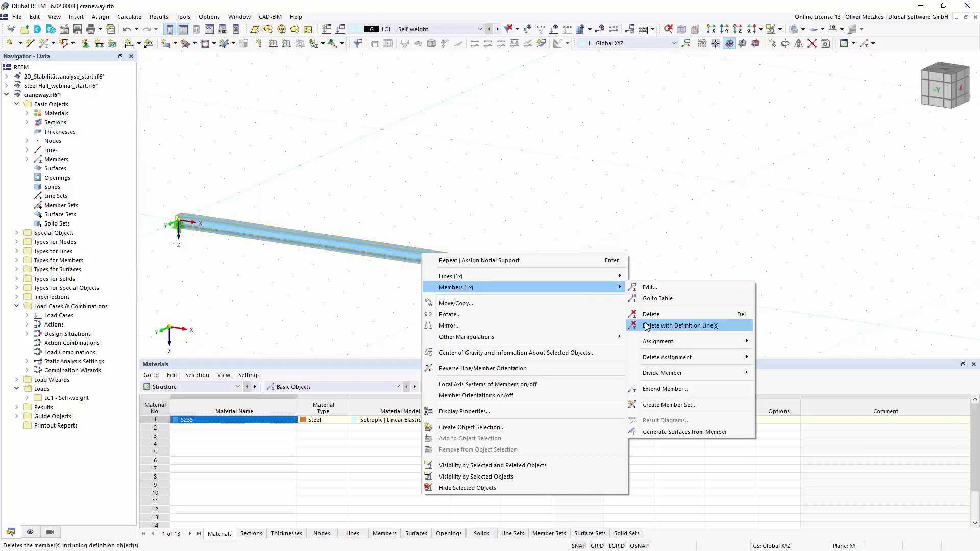
mouse_move(685, 374)
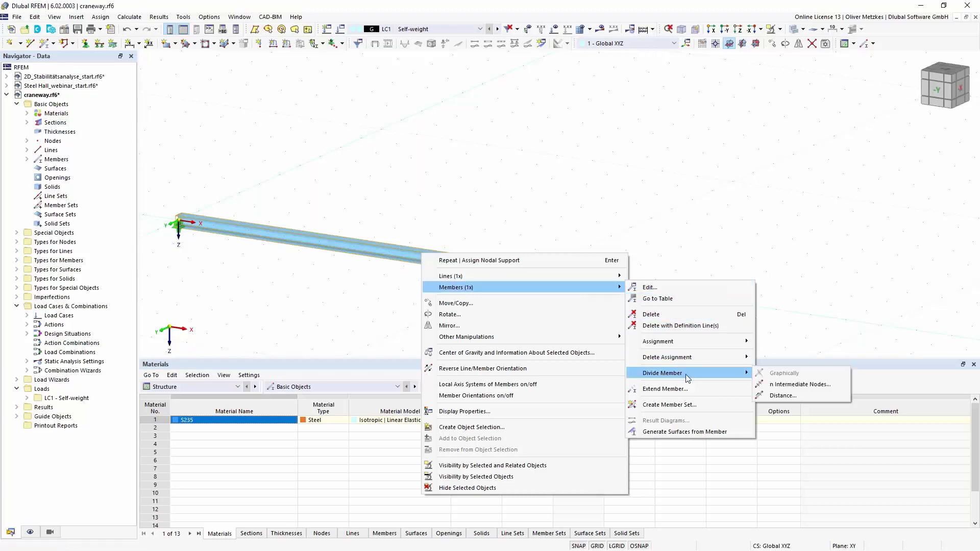
left_click(799, 386)
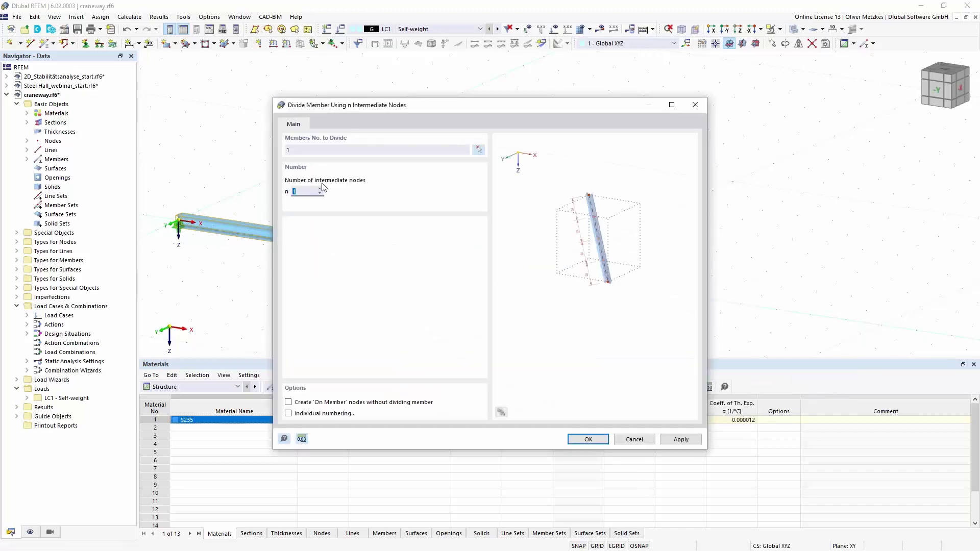
left_click(310, 191)
left_click(289, 403)
left_click(584, 438)
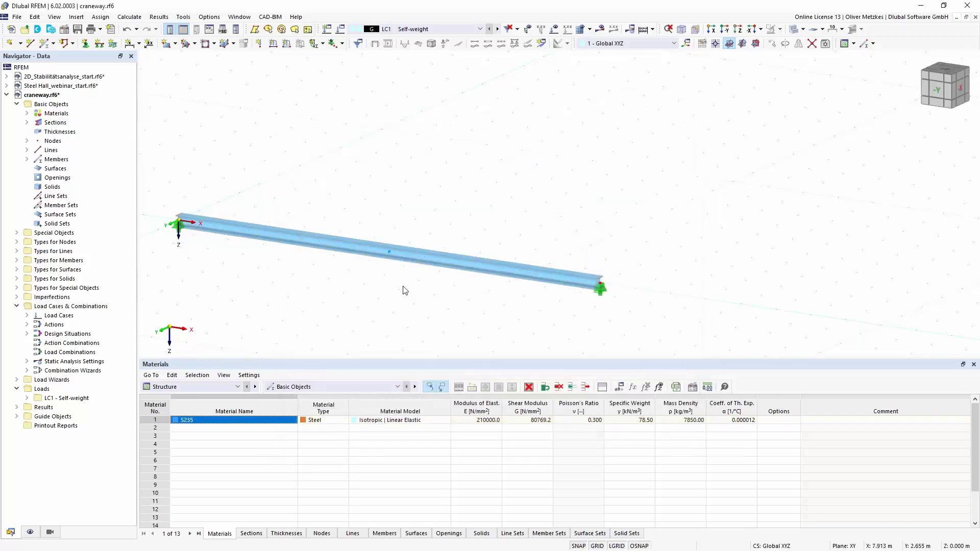
- Copy the nodal support from the member's far end to the intermediate node at midspan
left_click(600, 288)
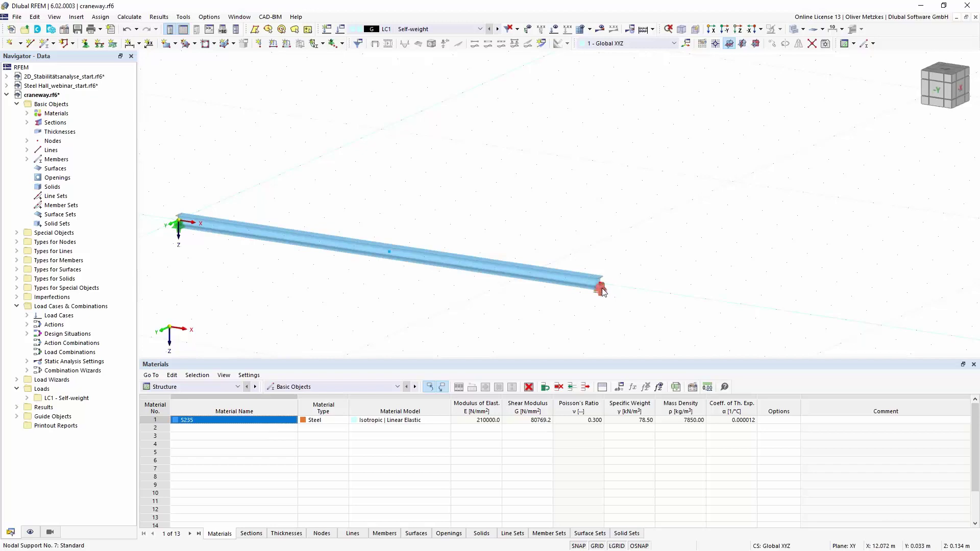
left_click(389, 259)
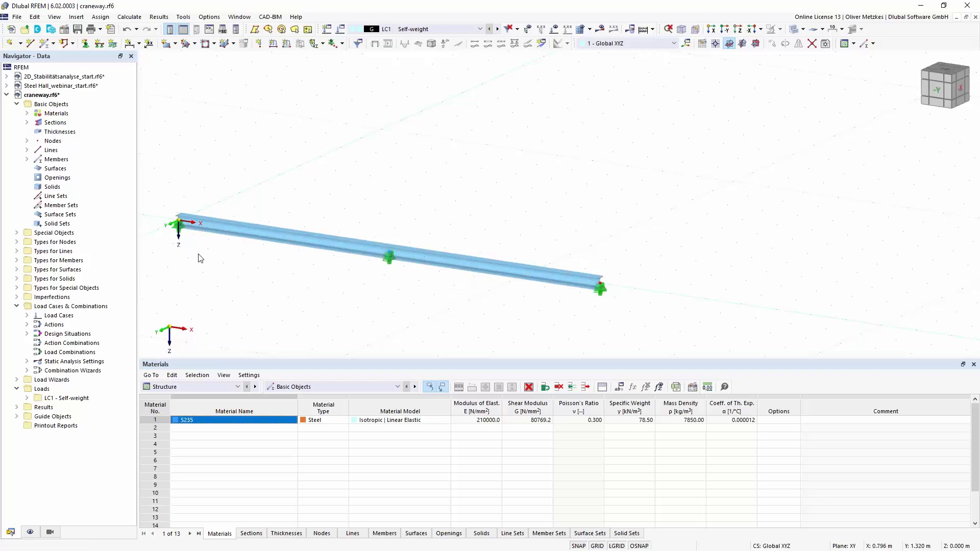
- Inspect the nodal support definition assigned to the beam's start node at the origin, leaving it as it is
middle_click_drag(267, 262, 271, 267)
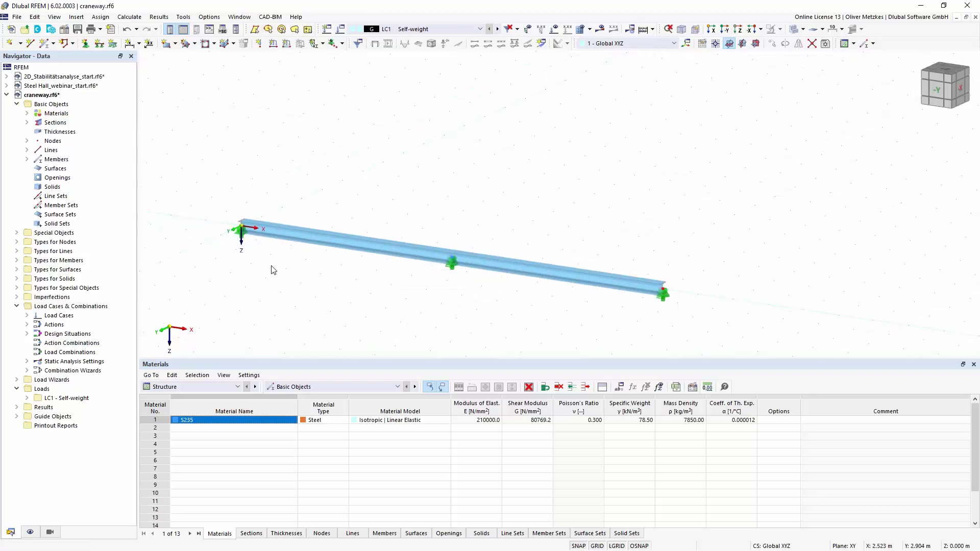
double_click(244, 236)
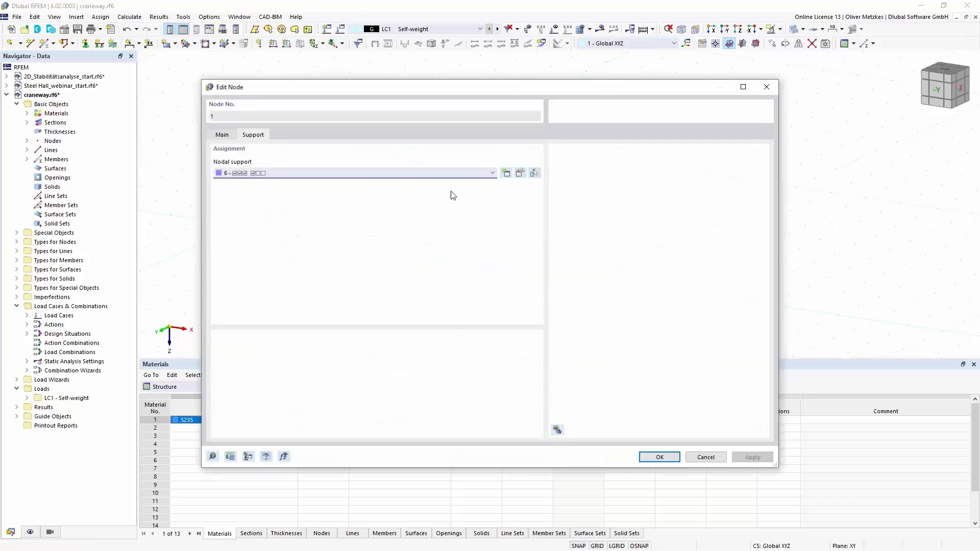
left_click(520, 175)
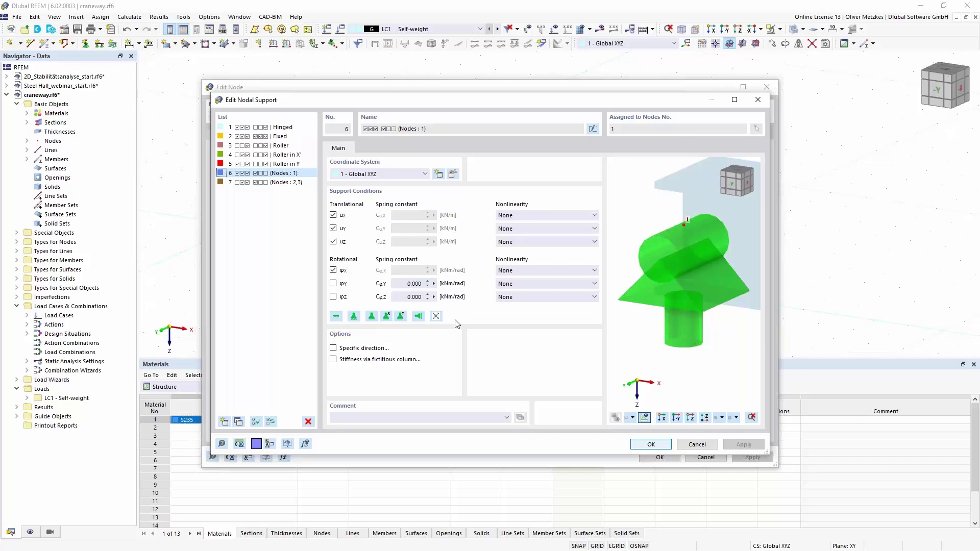
left_click(694, 444)
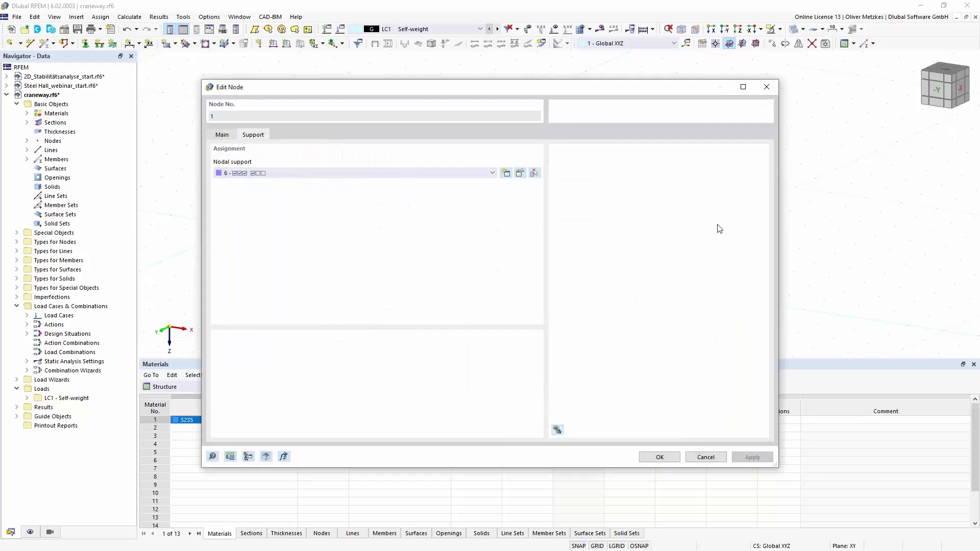
left_click(705, 456)
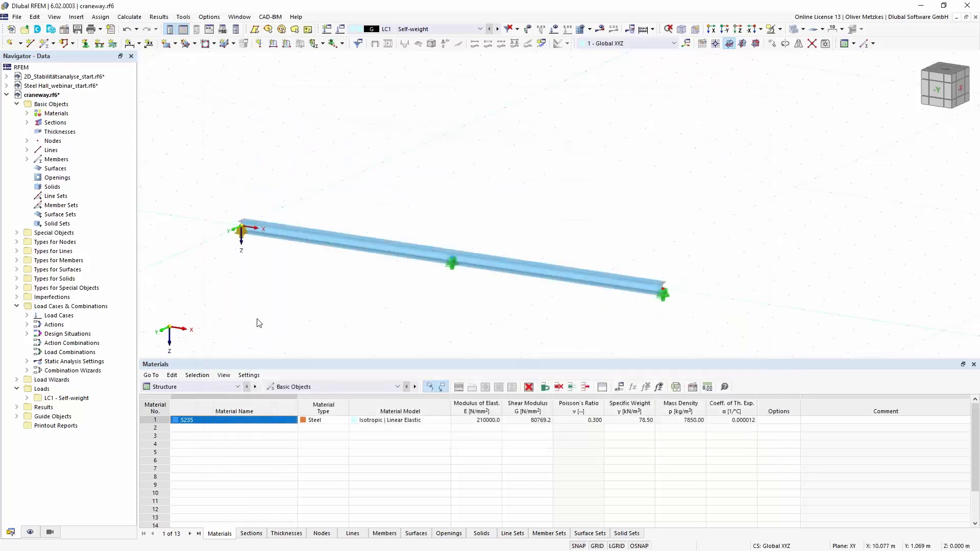
- Enable transverse stiffeners on the beam and create a definition with a full warping restraint at x = 0
double_click(301, 236)
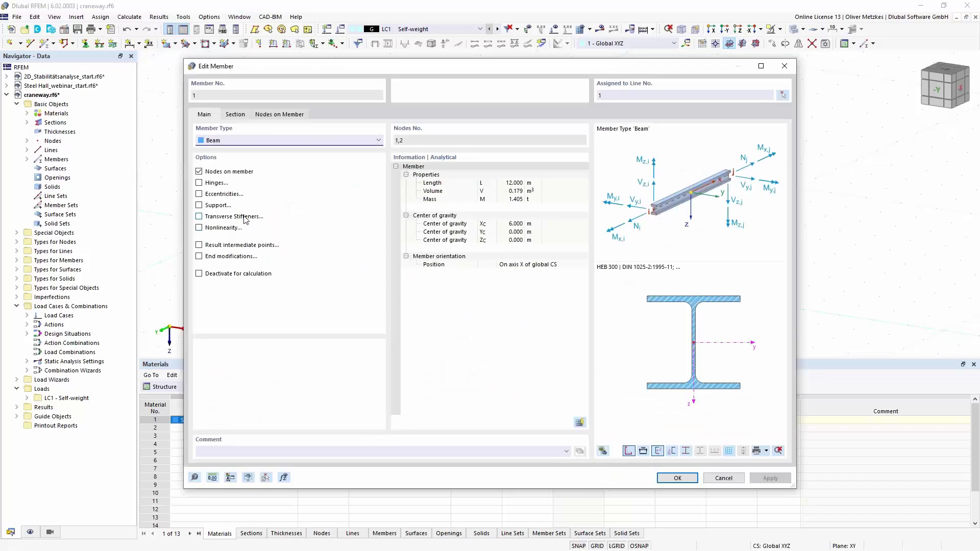
left_click(207, 220)
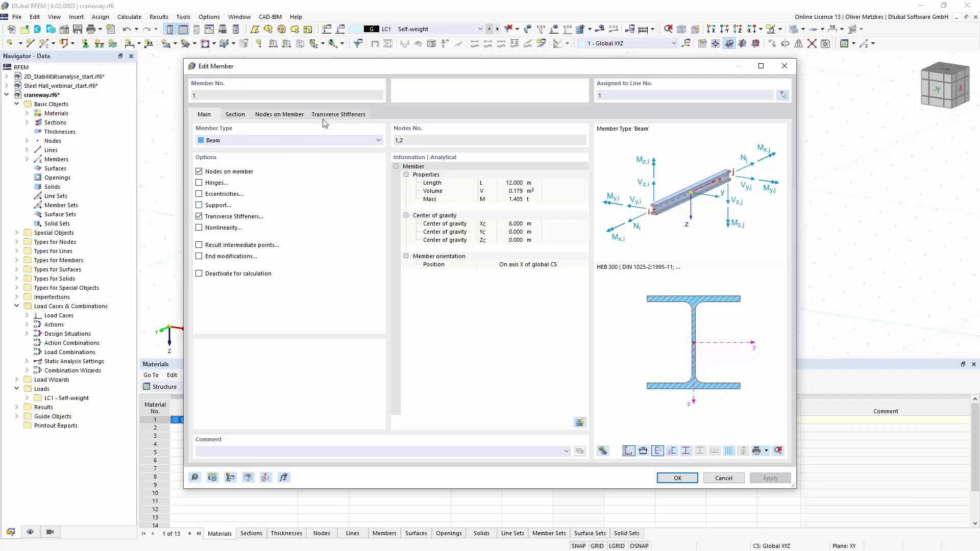
left_click(329, 115)
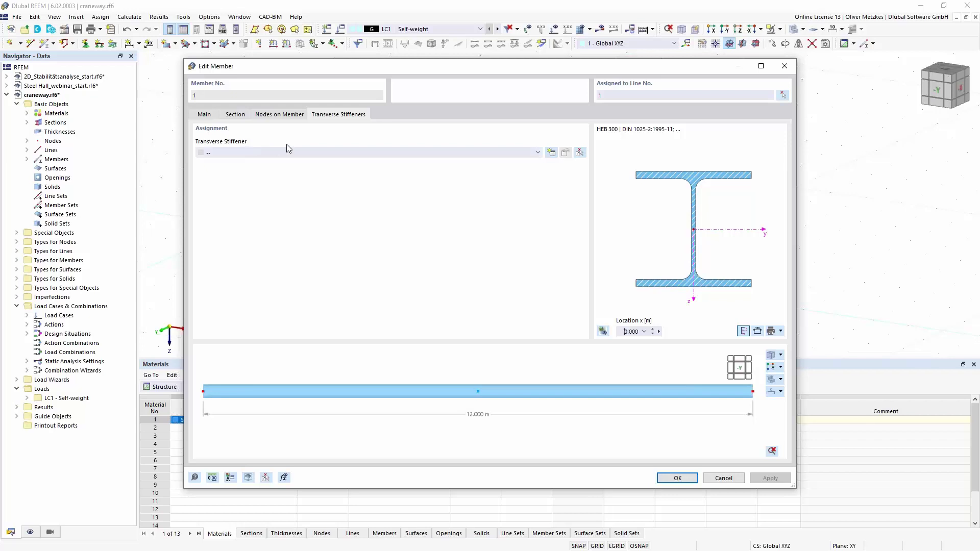
left_click(552, 154)
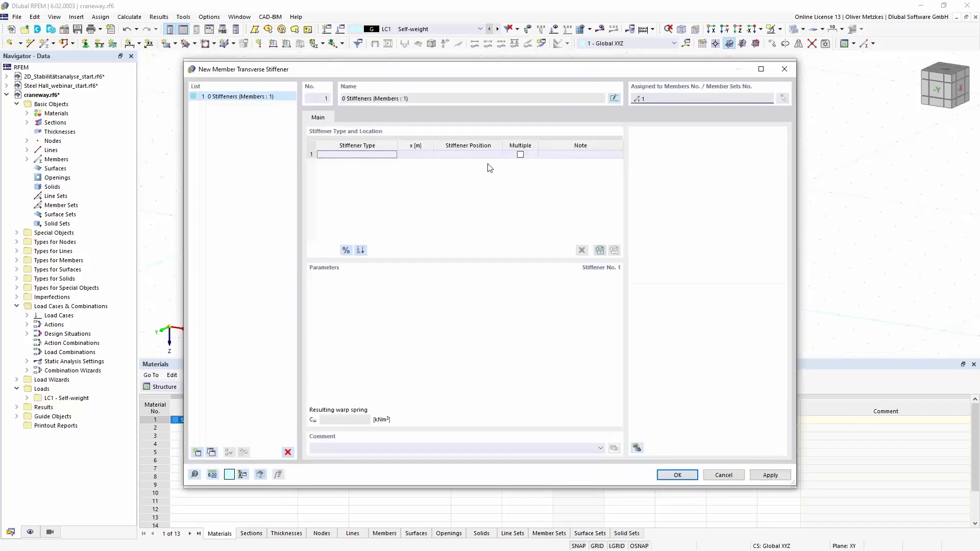
left_click(388, 157)
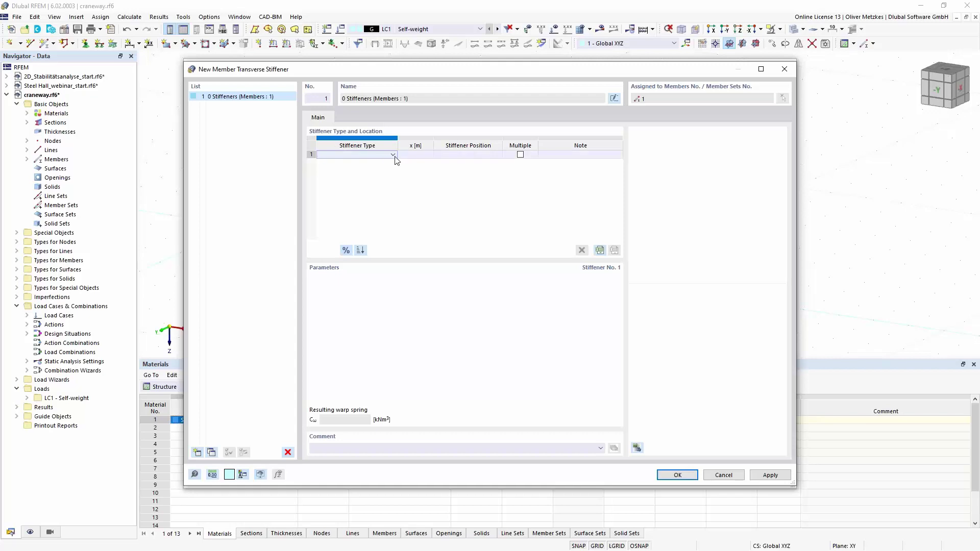
left_click(393, 155)
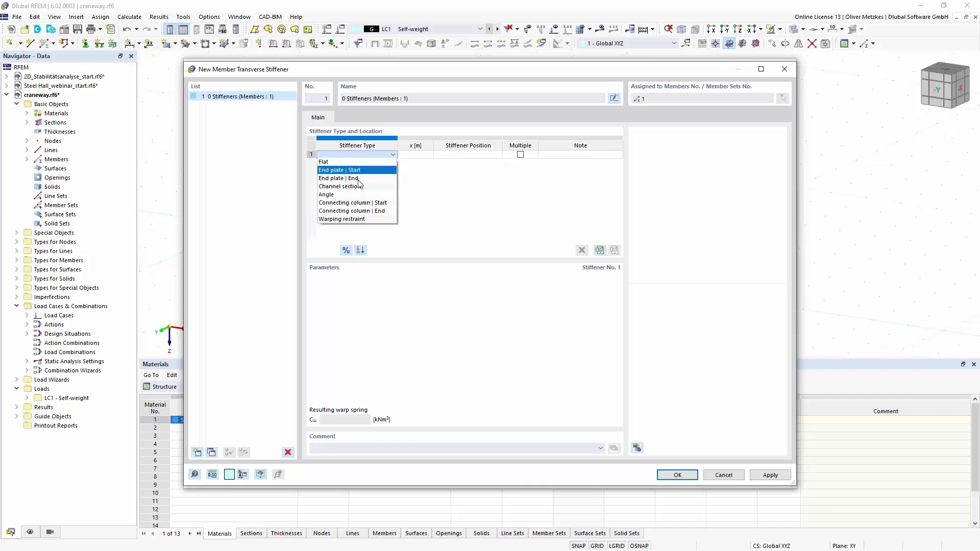
left_click(342, 220)
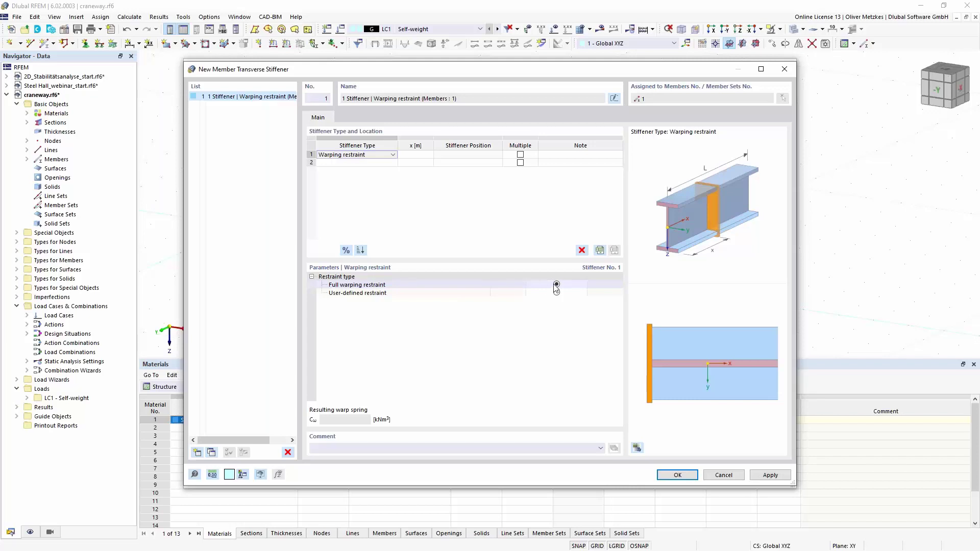
left_click(422, 156)
key("Tab")
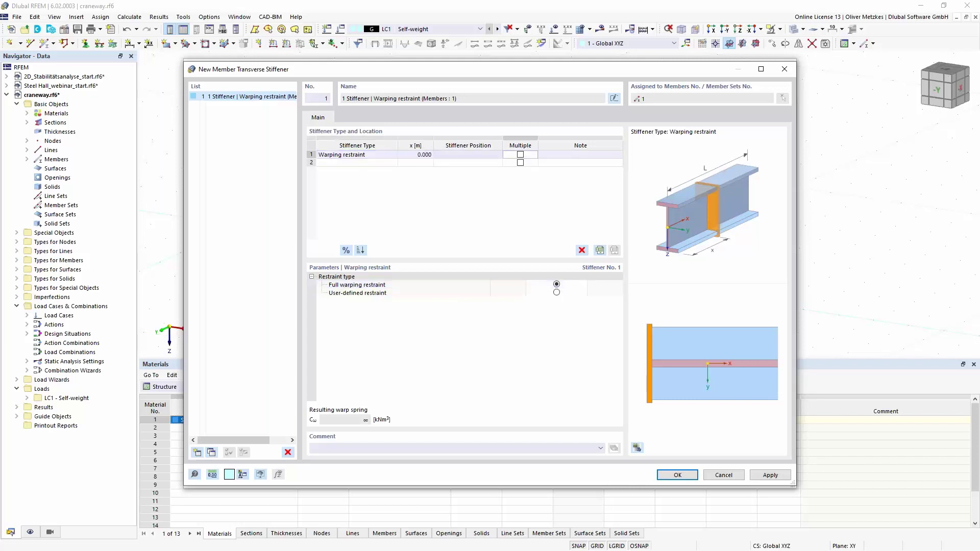
- Add a second warping restraint to the transverse stiffener definition at relative position x = 100 %
left_click(357, 163)
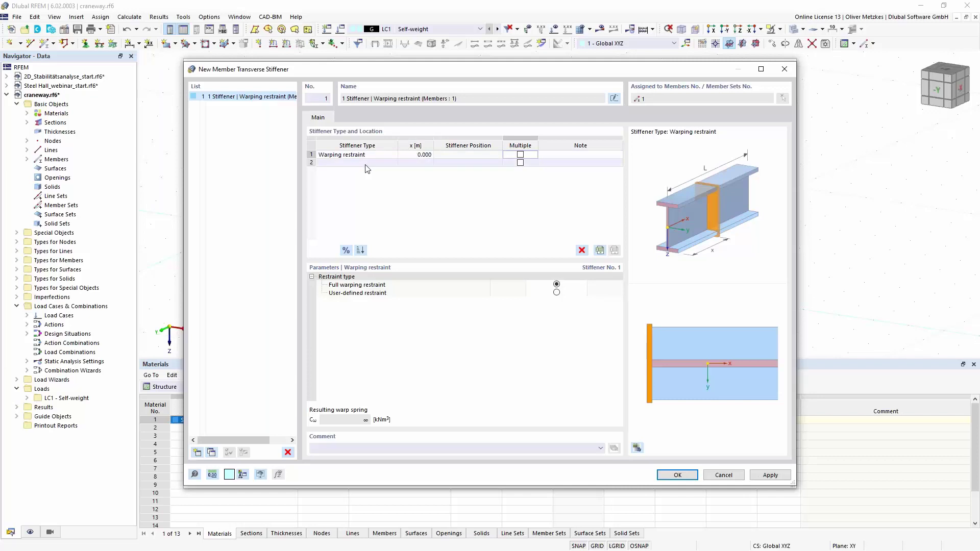
left_click(370, 163)
left_click(362, 227)
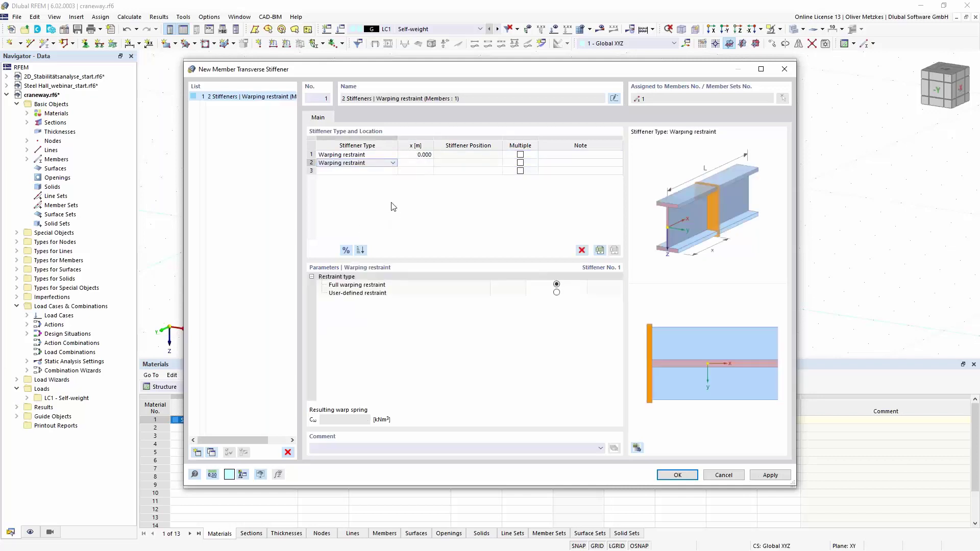
left_click(420, 163)
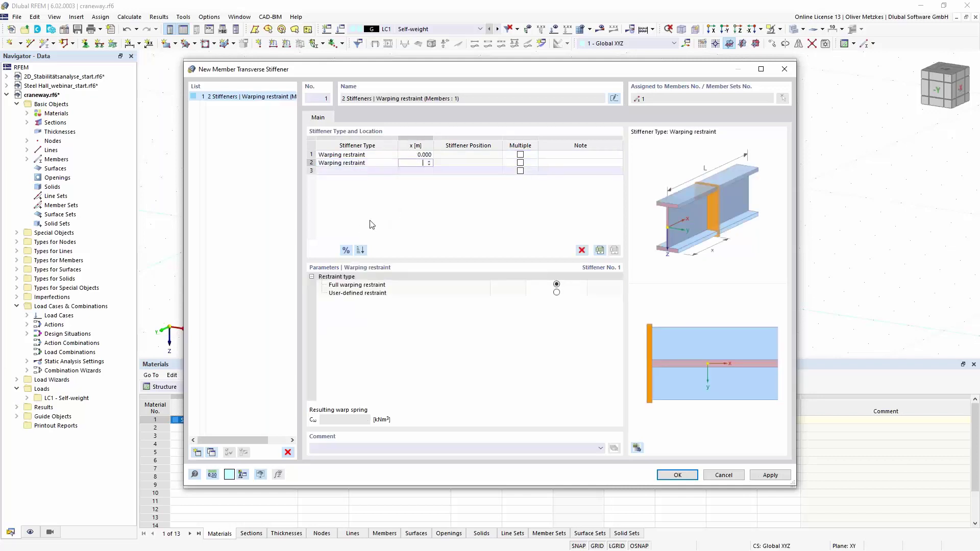
left_click(346, 250)
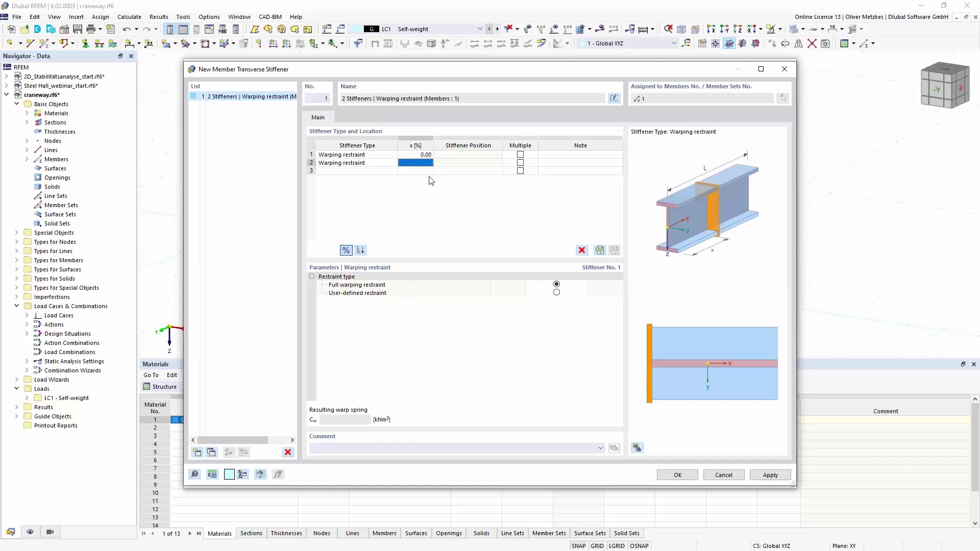
type("100")
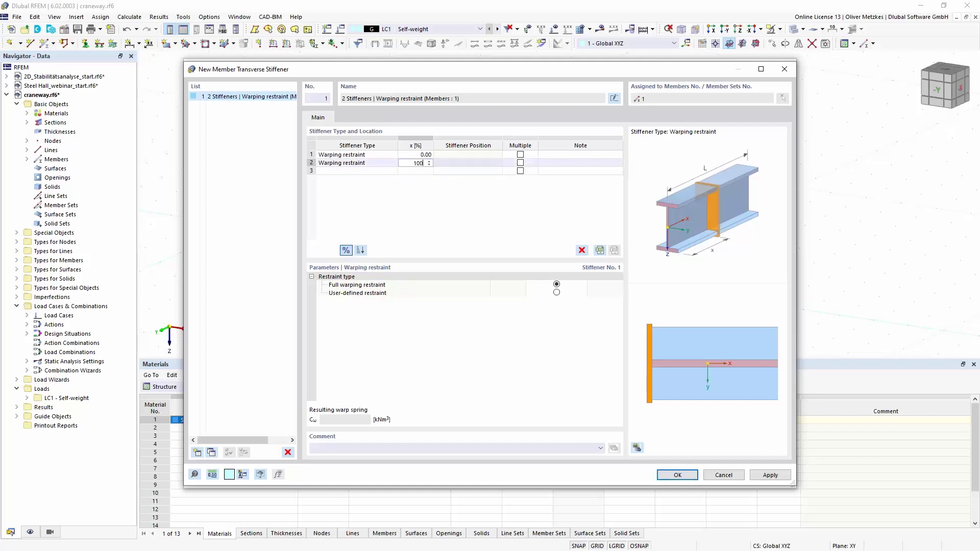
key("Tab")
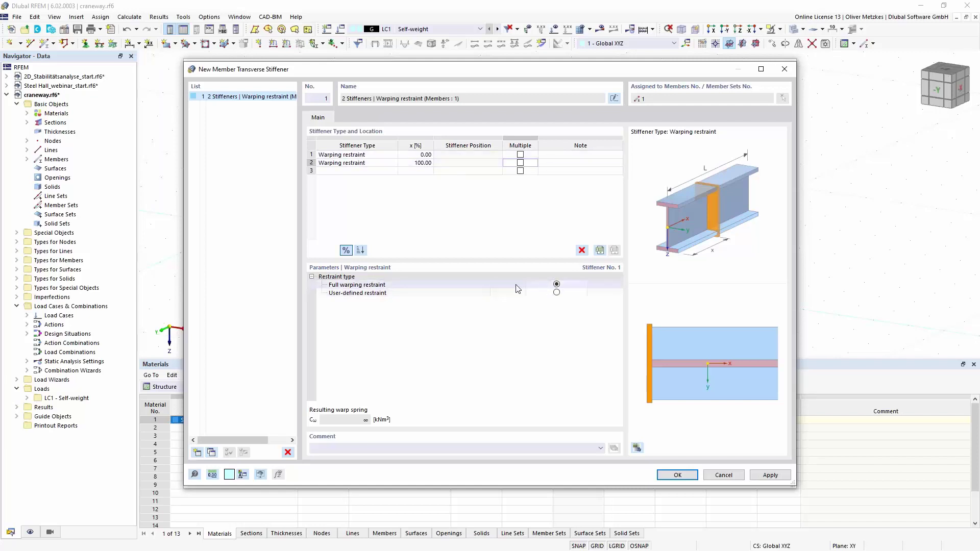
- Add a double-sided flat stiffener to the definition at relative position x = 50 %
left_click(357, 171)
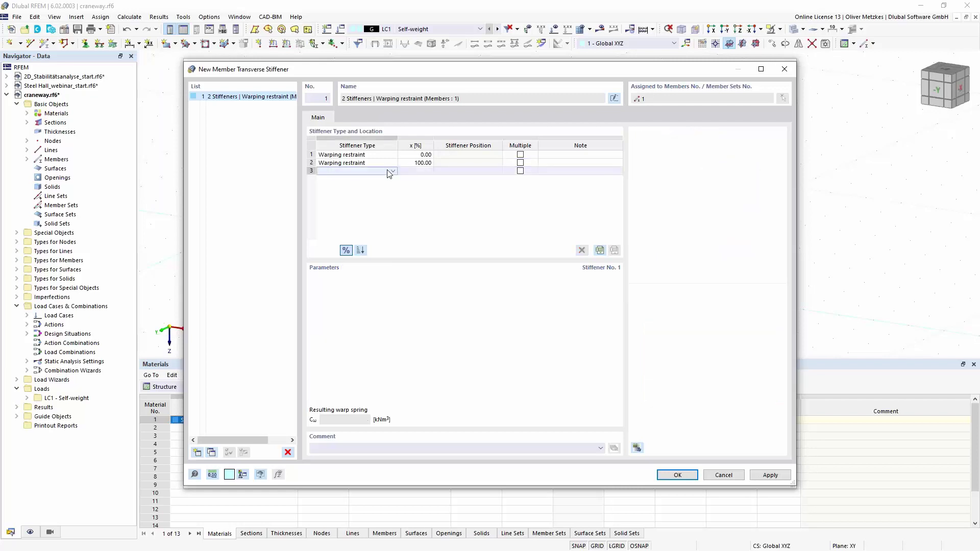
left_click(393, 171)
left_click(380, 179)
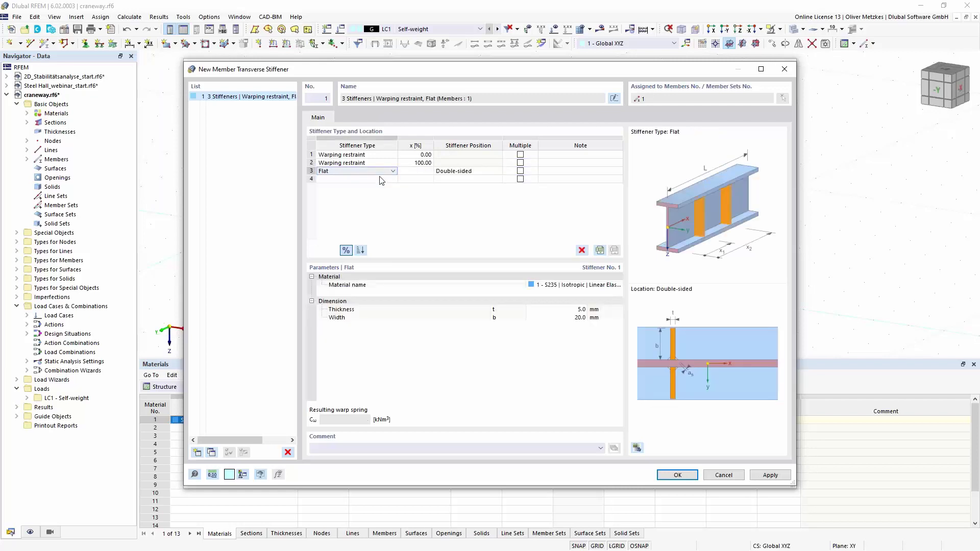
left_click(416, 171)
type("5")
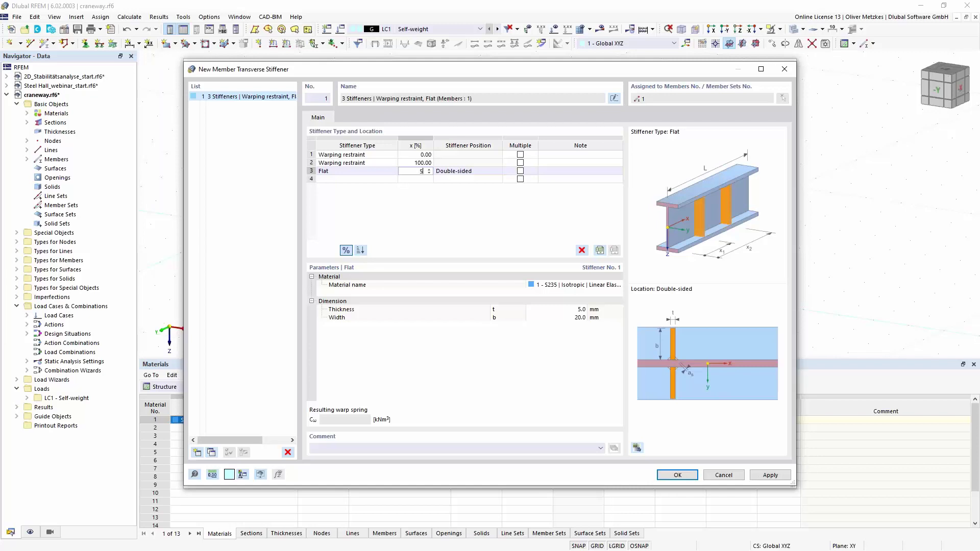
type("0")
key("Tab")
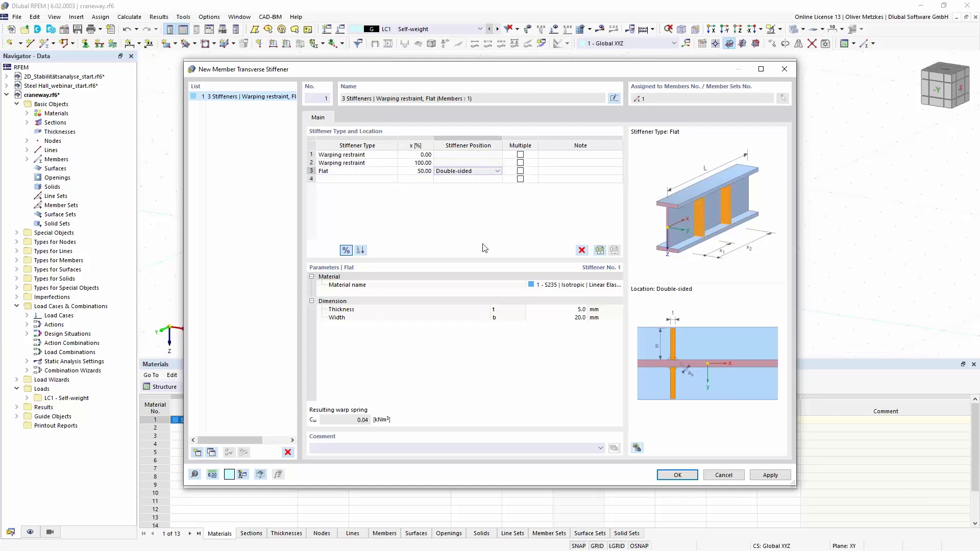
- Set the flat stiffener's thickness to 20 mm and width to 120 mm, and apply the stiffeners to the beam
left_click(561, 309)
type("20")
key("Tab")
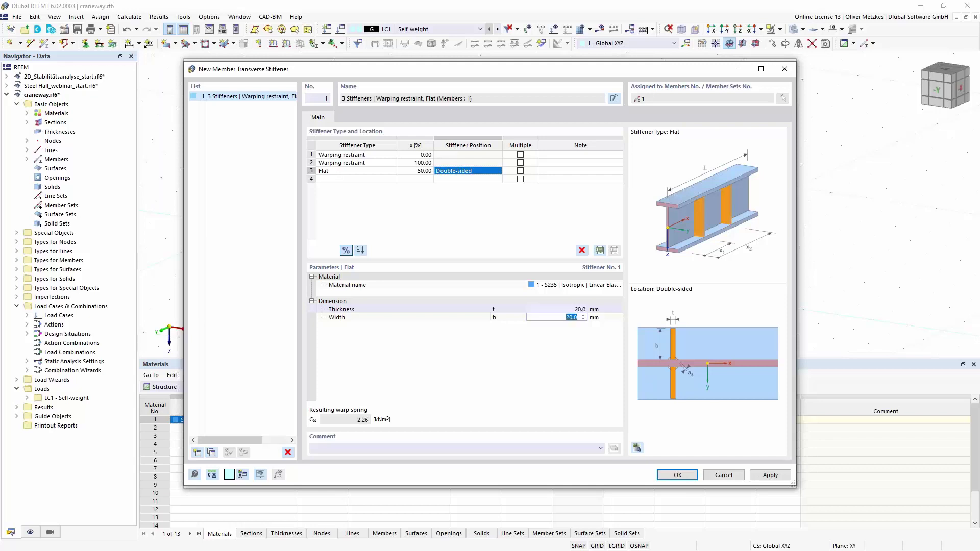
type("120")
key("Return")
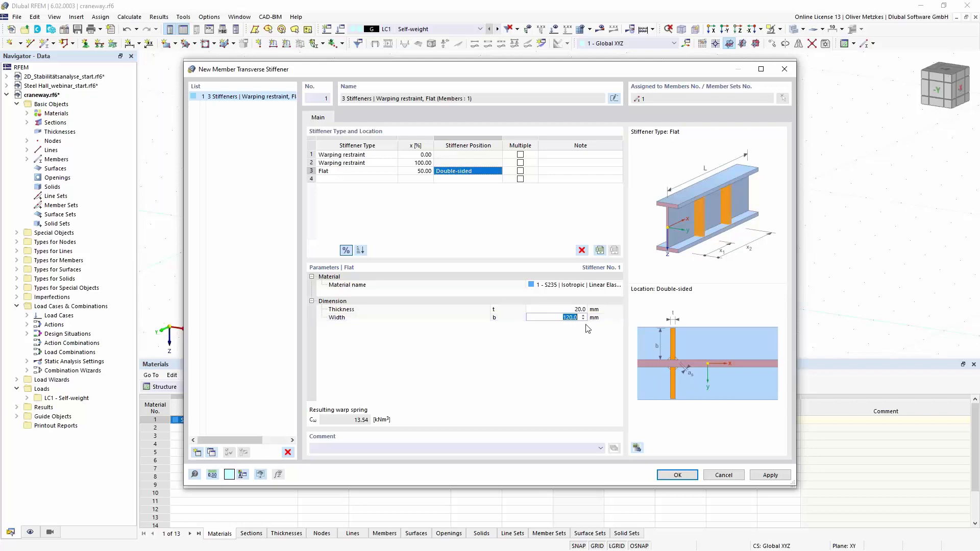
left_click(551, 344)
left_click(678, 476)
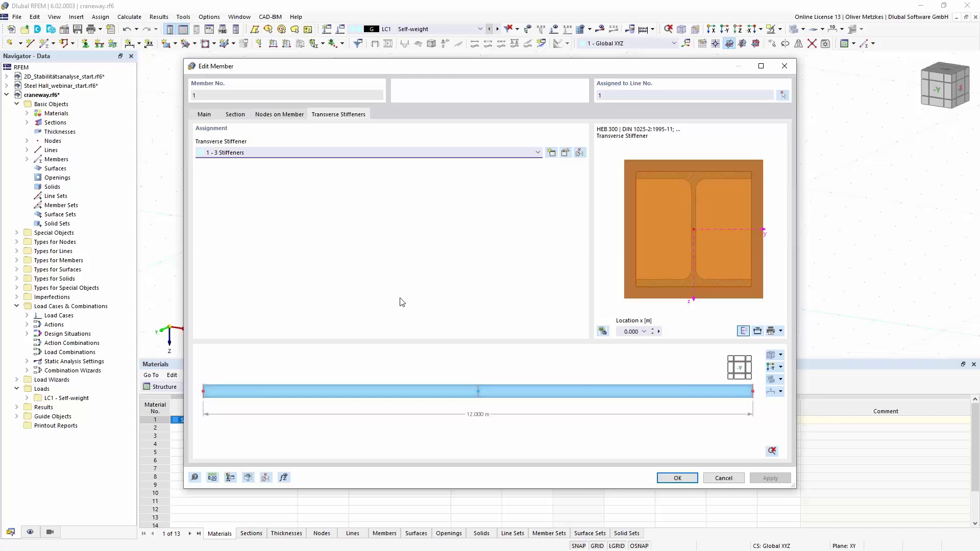
left_click(678, 478)
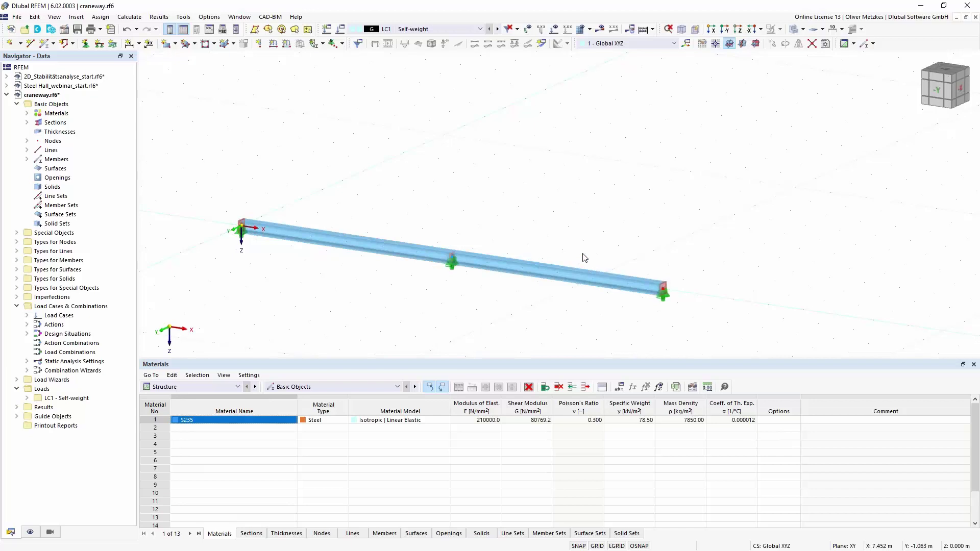
scroll(685, 287, "up", 5)
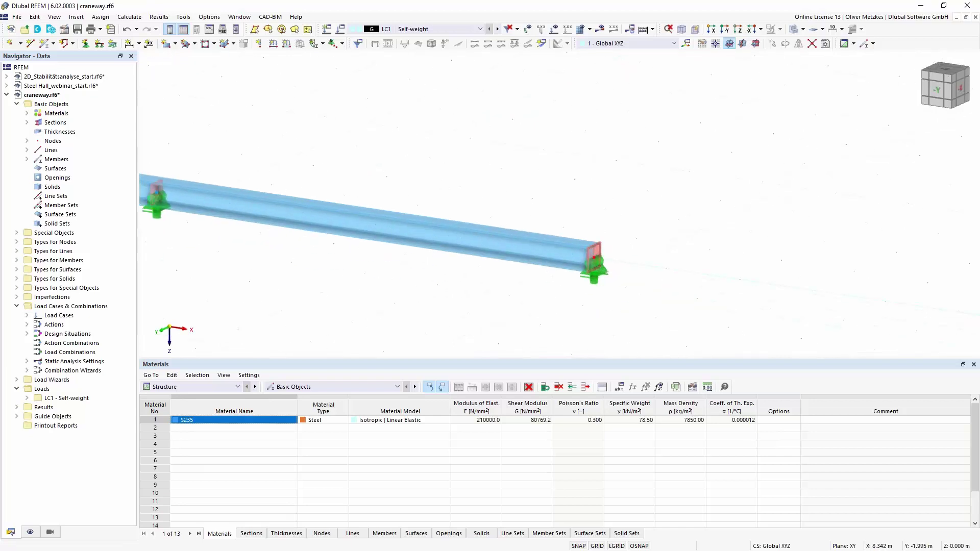
middle_click_drag(489, 181, 770, 163)
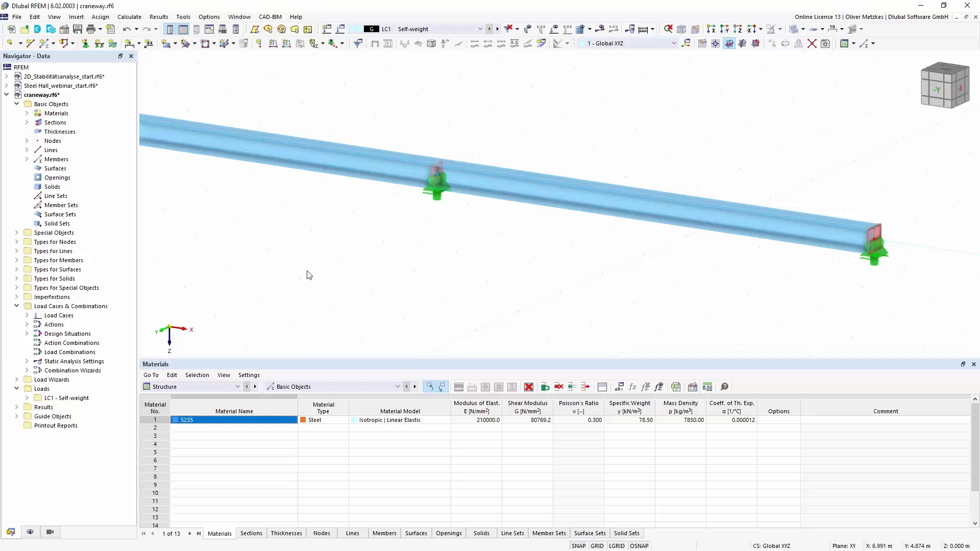
scroll(308, 272, "down", 3)
middle_click_drag(399, 260, 519, 269)
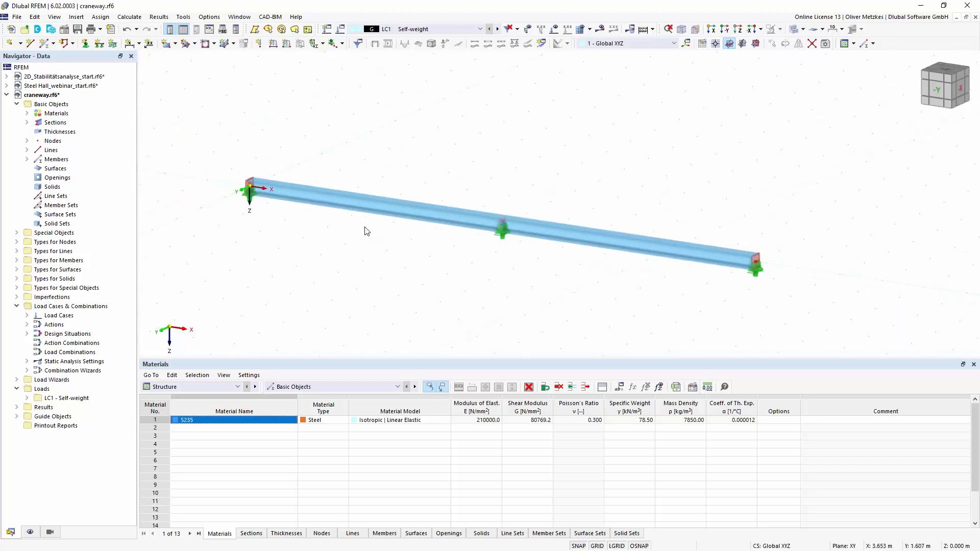
- Create load case LC2 with static analysis and the action category 'Imposed loads from cranes - Class 1-7'
left_click(341, 29)
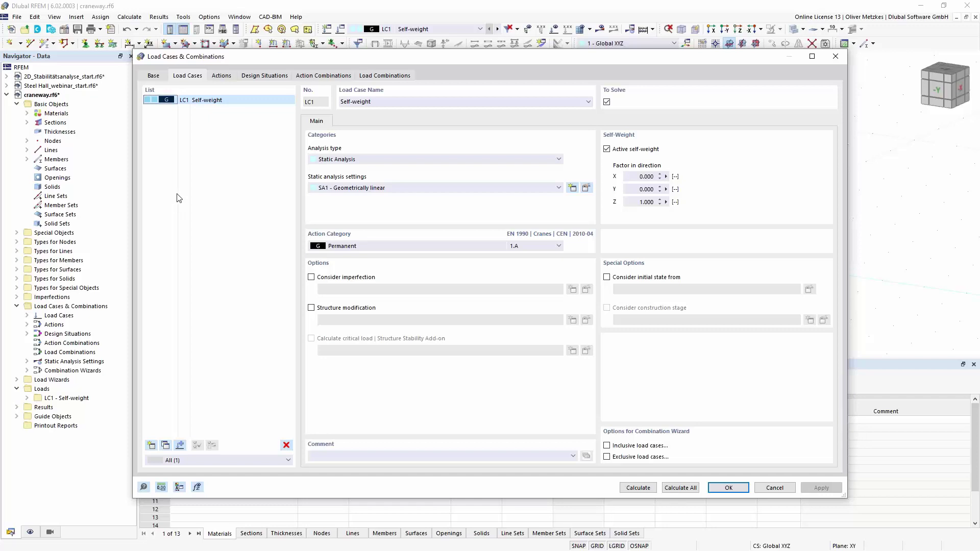
left_click(152, 446)
left_click(365, 245)
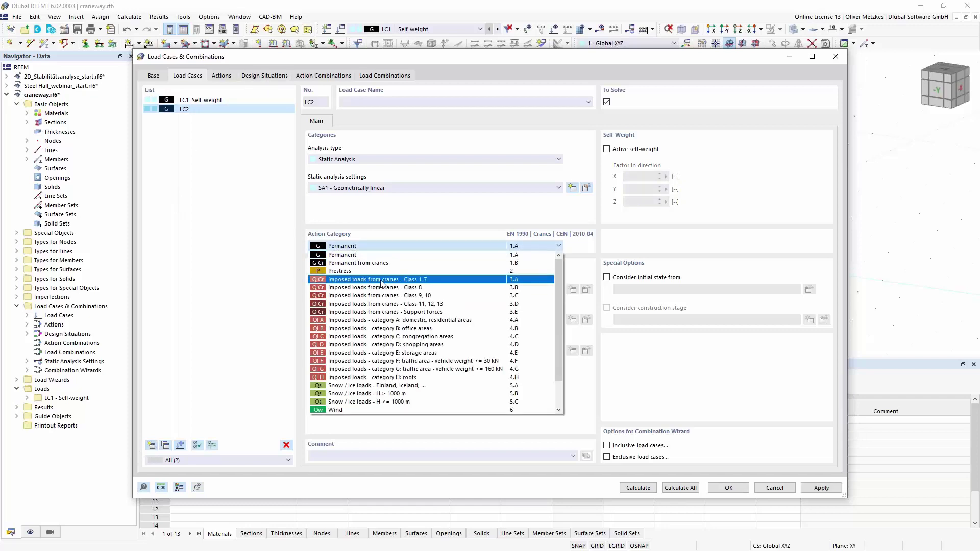
left_click(382, 280)
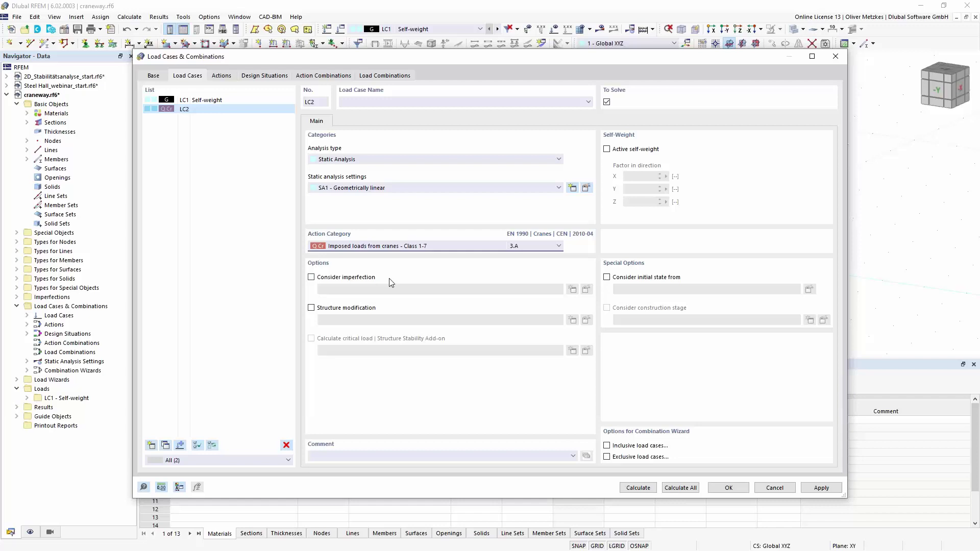
left_click(731, 485)
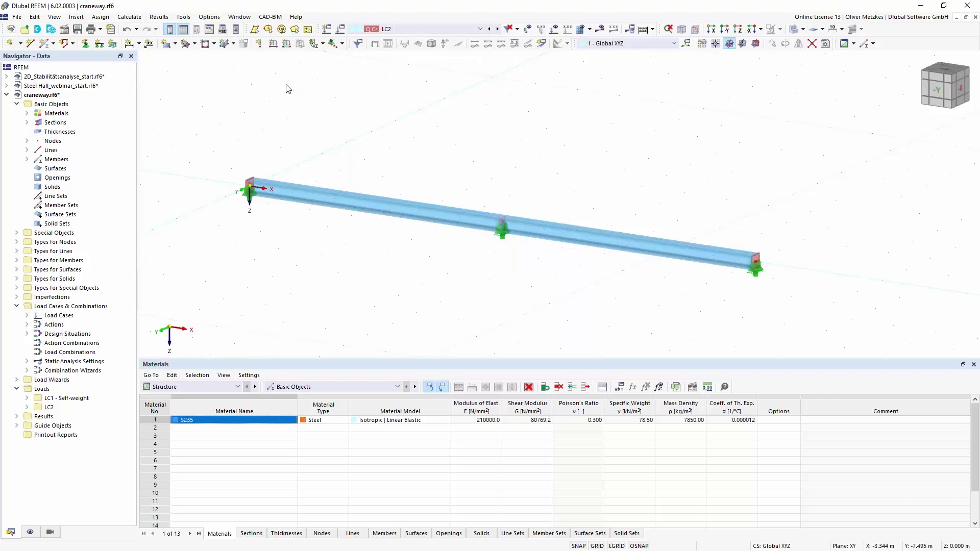
- Define a new member load in LC2 with distribution Concentrated - 2 ×, both forces 80 kN and distance B of 3.5 m
left_click(287, 44)
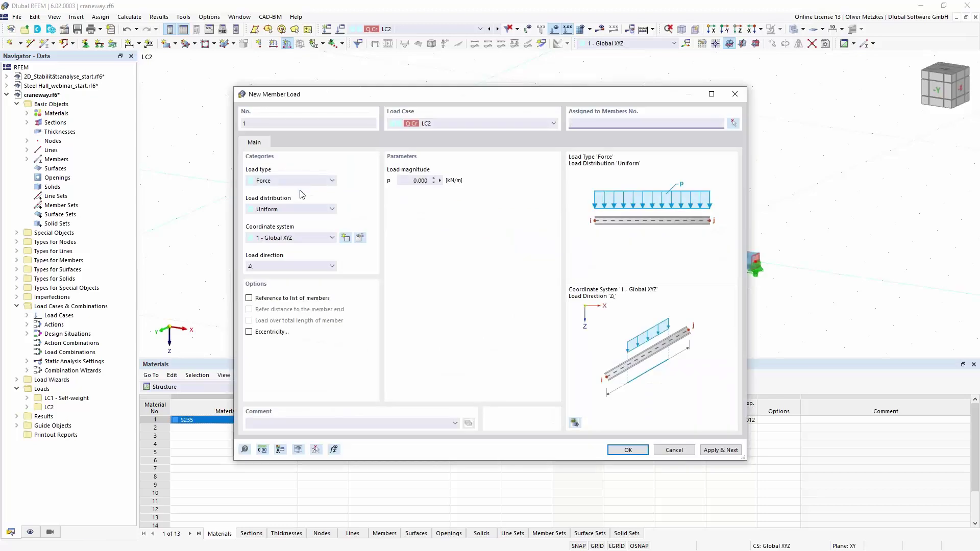
left_click(280, 211)
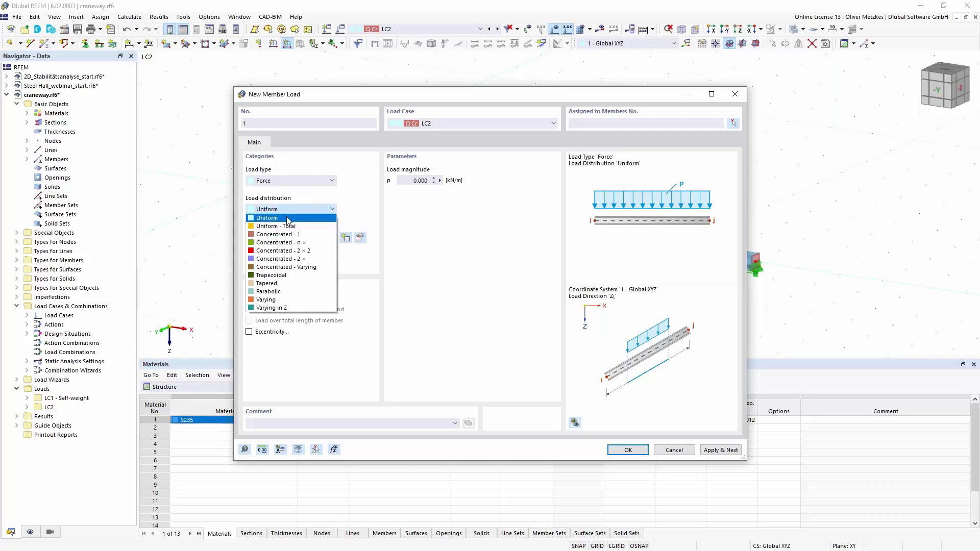
left_click(302, 261)
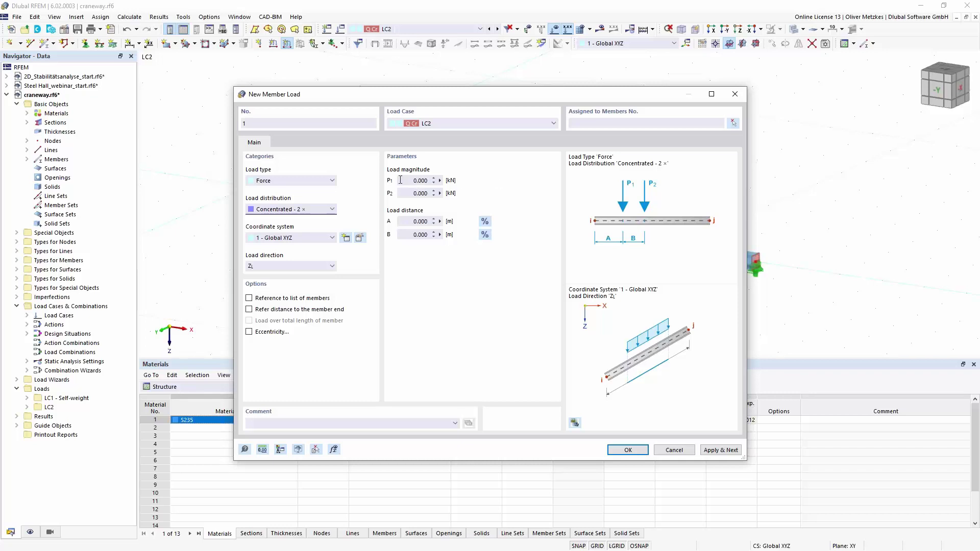
left_click(462, 181)
type("80")
key("Tab")
type("80")
left_click(439, 235)
left_click_drag(438, 235, 457, 231)
type("3,5")
left_click(419, 221)
- Enable eccentricity for the member load and set its ez offset at the member start to -180 mm from the center of gravity
left_click(277, 333)
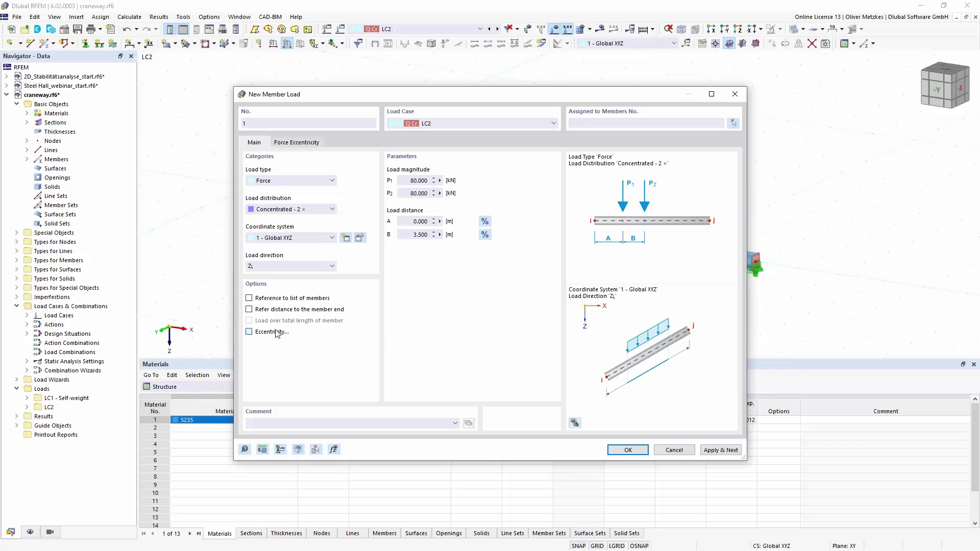
left_click_drag(372, 94, 602, 127)
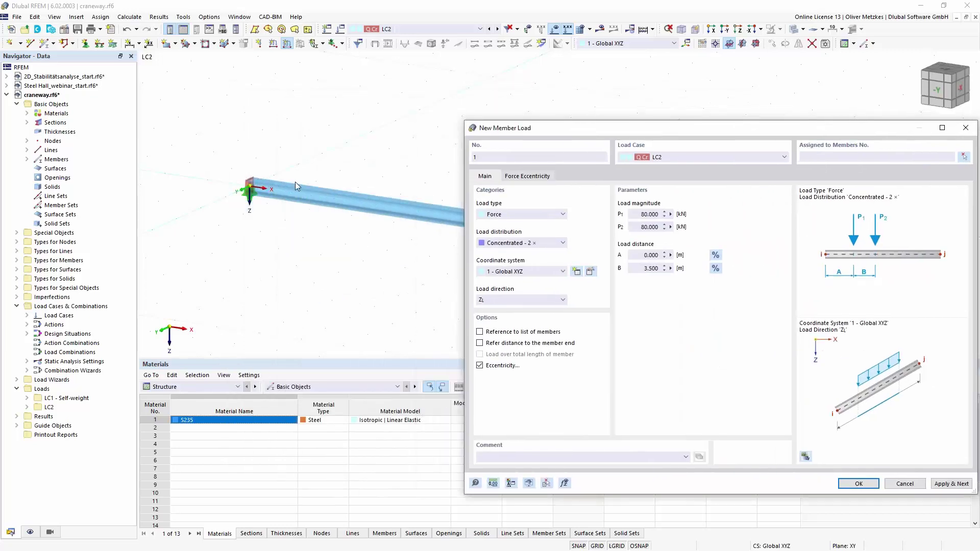
left_click(537, 179)
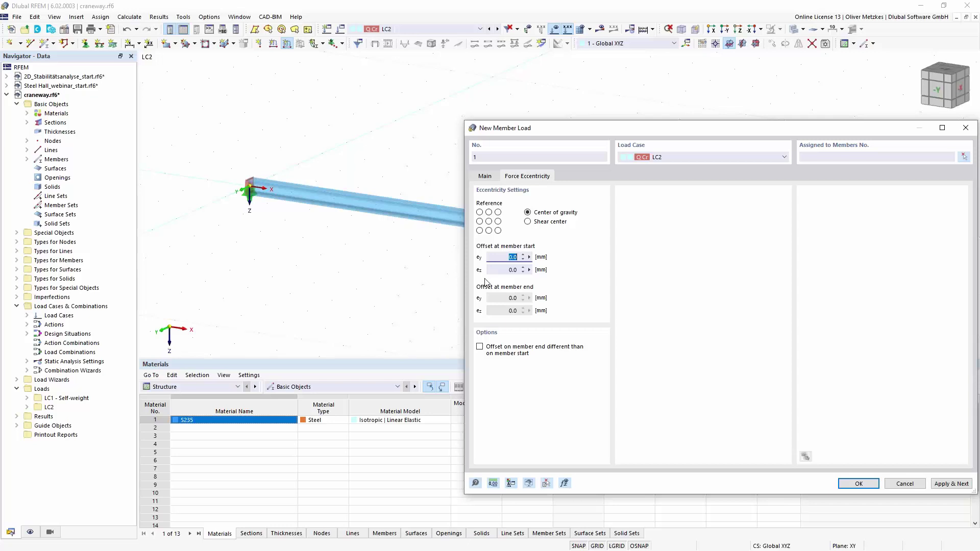
key("Tab")
type("-180")
left_click(530, 258)
left_click(509, 259)
left_click_drag(564, 134, 517, 113)
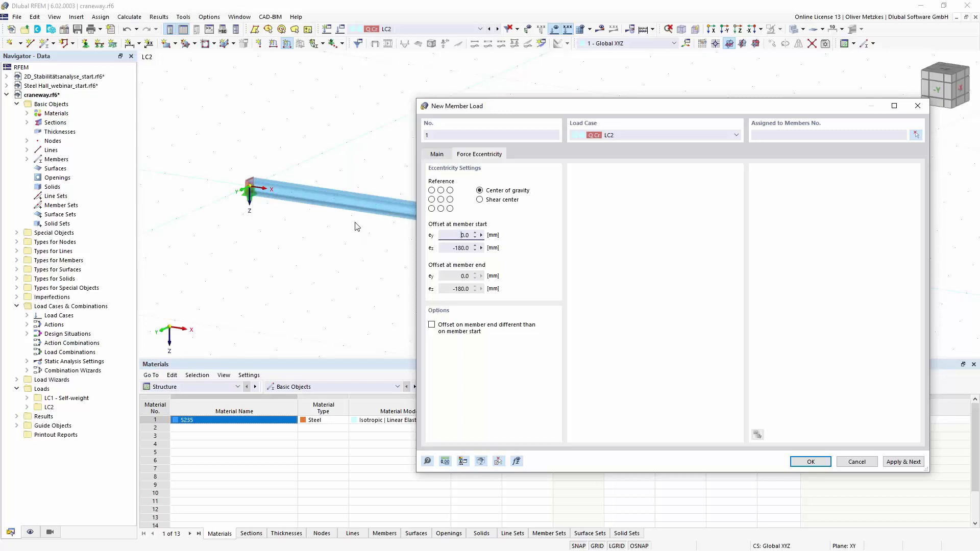
- Assign the two eccentric vertical forces to the HEB 300 beam and apply the load
left_click(438, 154)
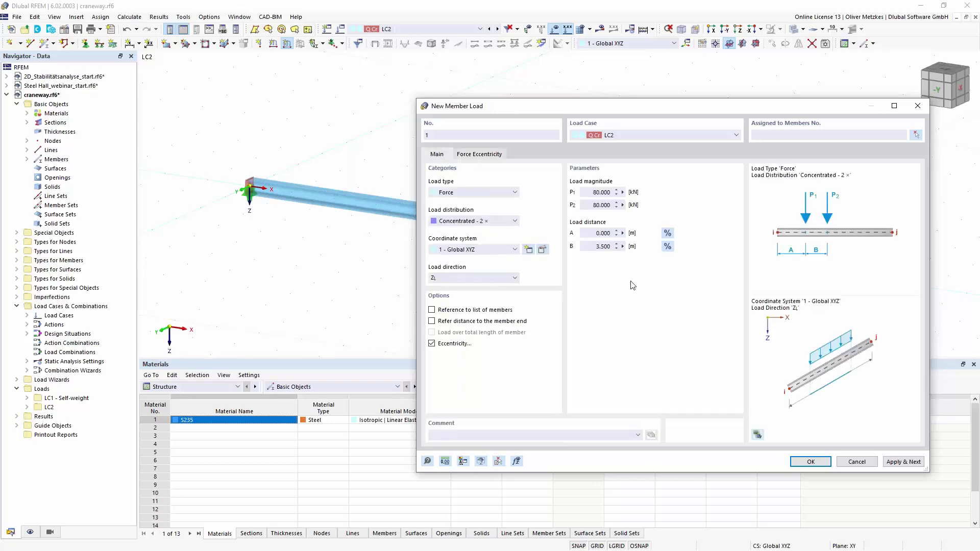
left_click(904, 463)
left_click(916, 135)
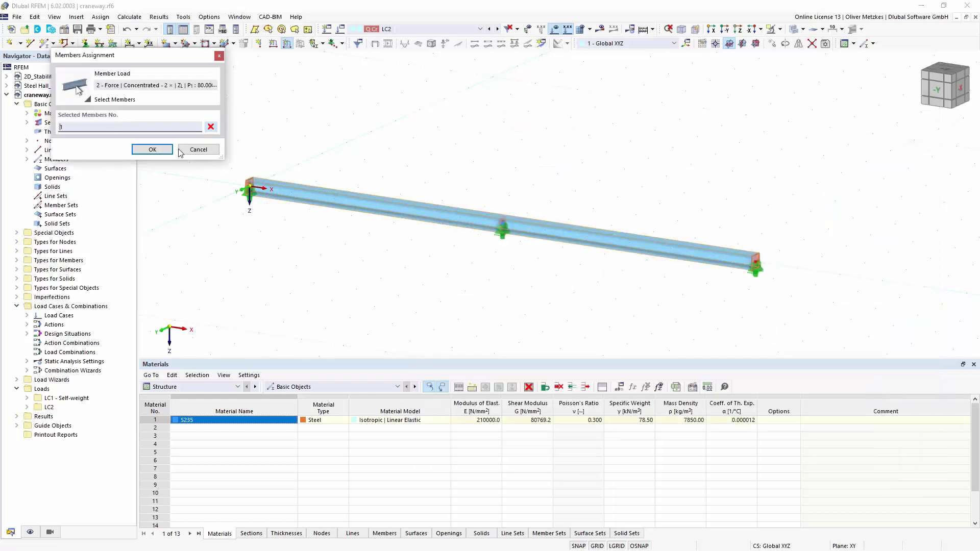
left_click(414, 225)
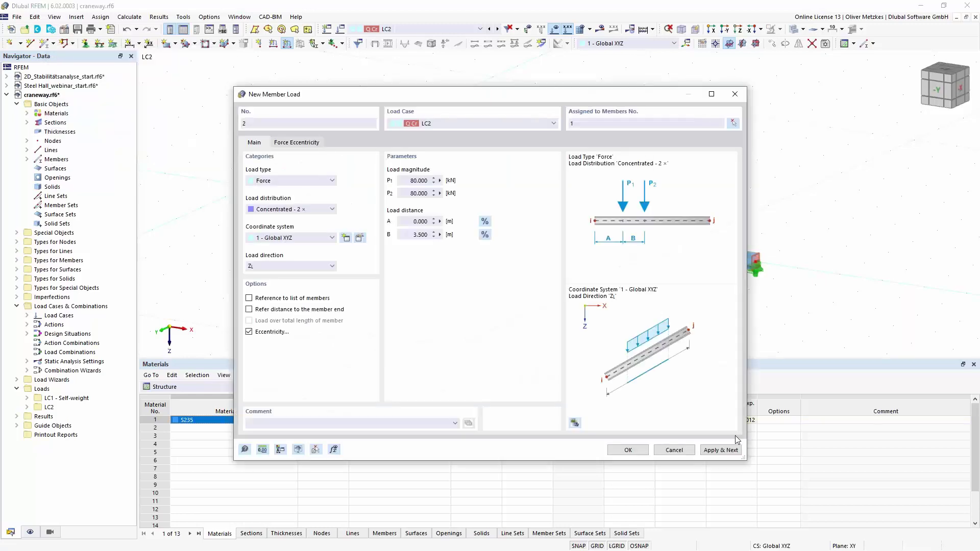
left_click(721, 450)
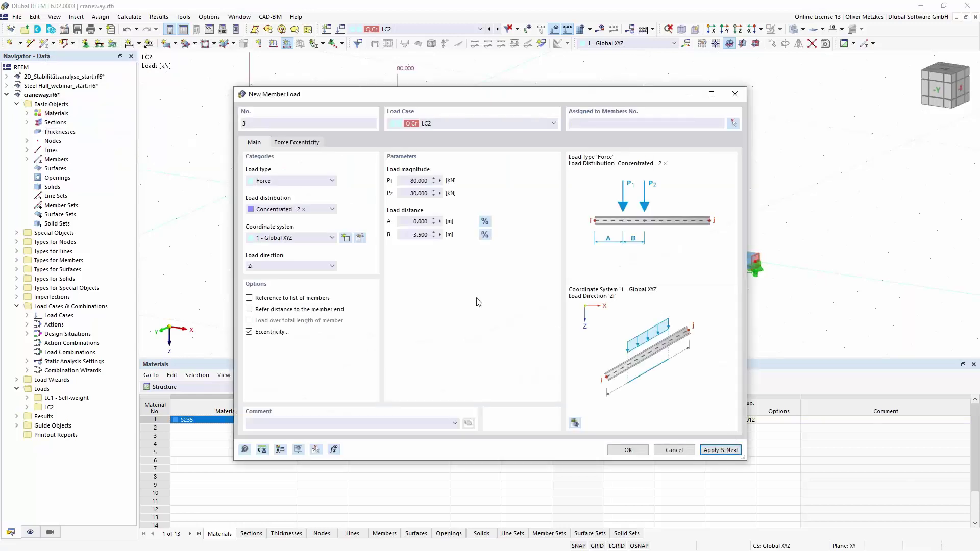
- Add a single concentrated 20 kN load in global Y on true length (Concentrated - 1) and assign it to the HEB 300 beam
left_click(300, 209)
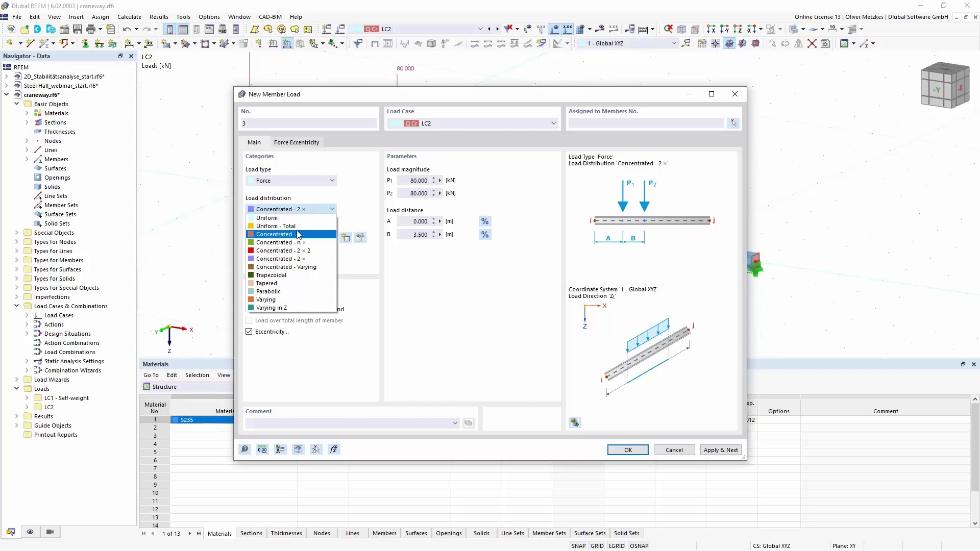
left_click(278, 234)
double_click(409, 181)
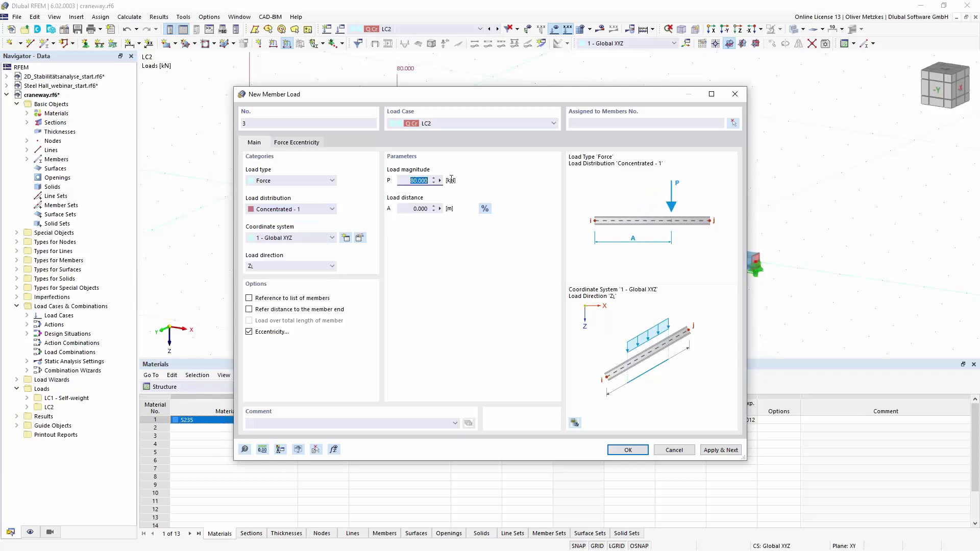
type("20")
left_click(420, 207)
left_click(316, 266)
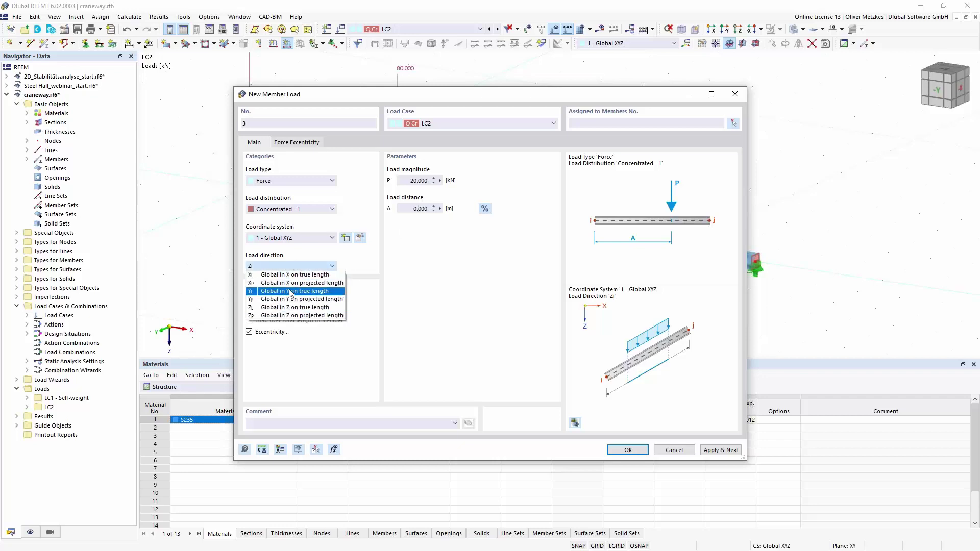
left_click(258, 293)
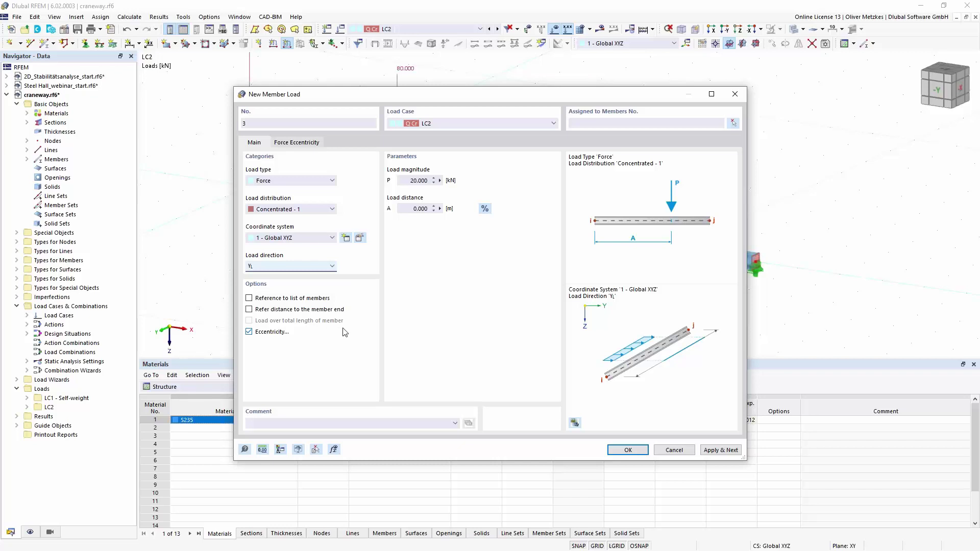
left_click(628, 450)
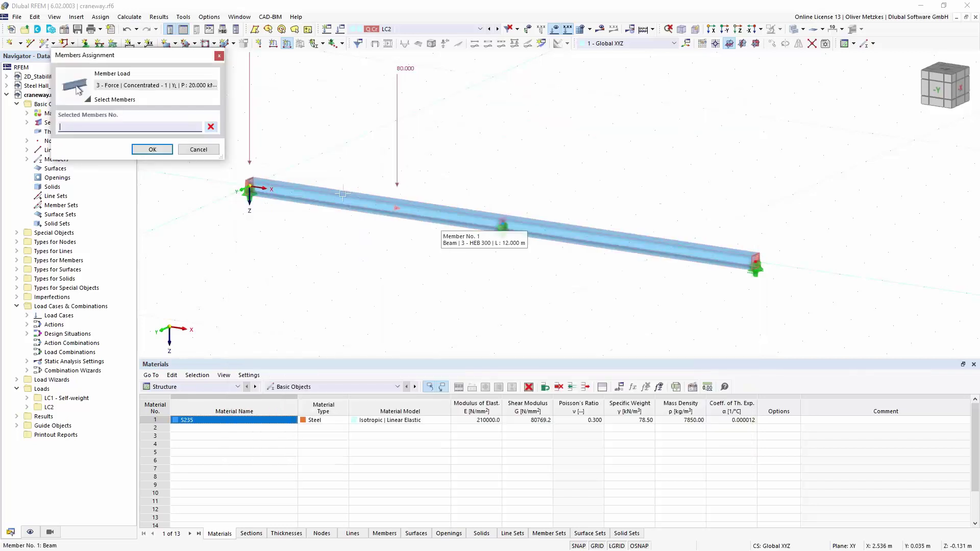
left_click(435, 218)
left_click(151, 151)
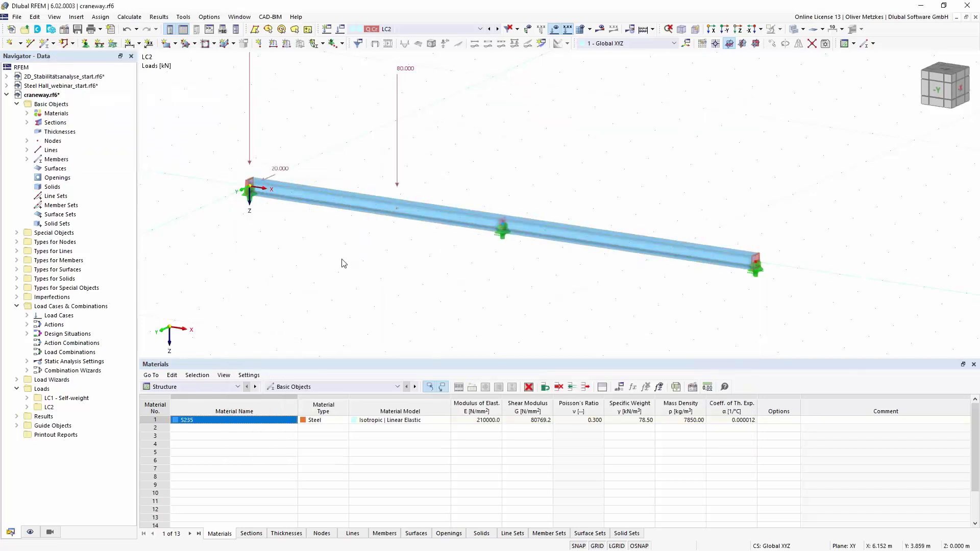
- Show the Script Manager and open the Dlubal example script 01_simple_beam for editing
scroll(342, 258, "down", 1)
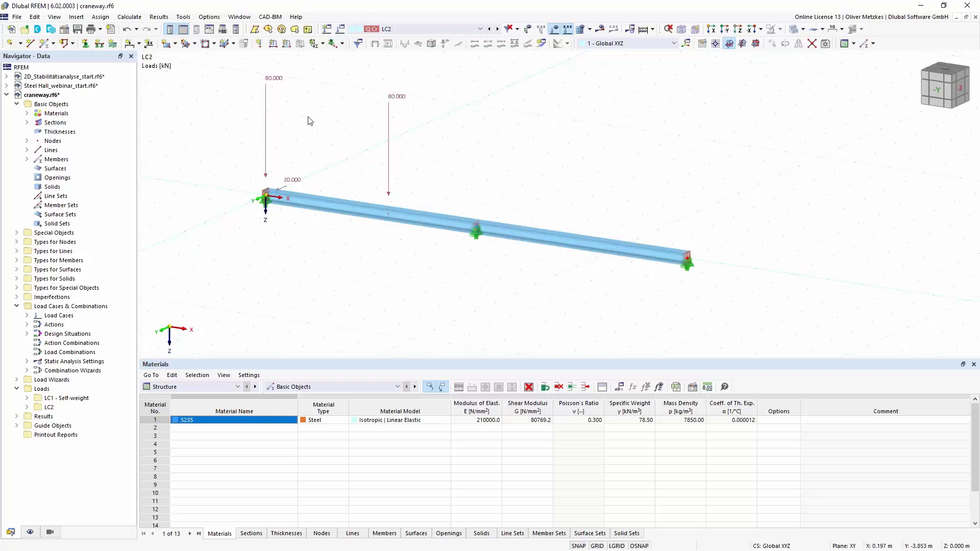
left_click(223, 30)
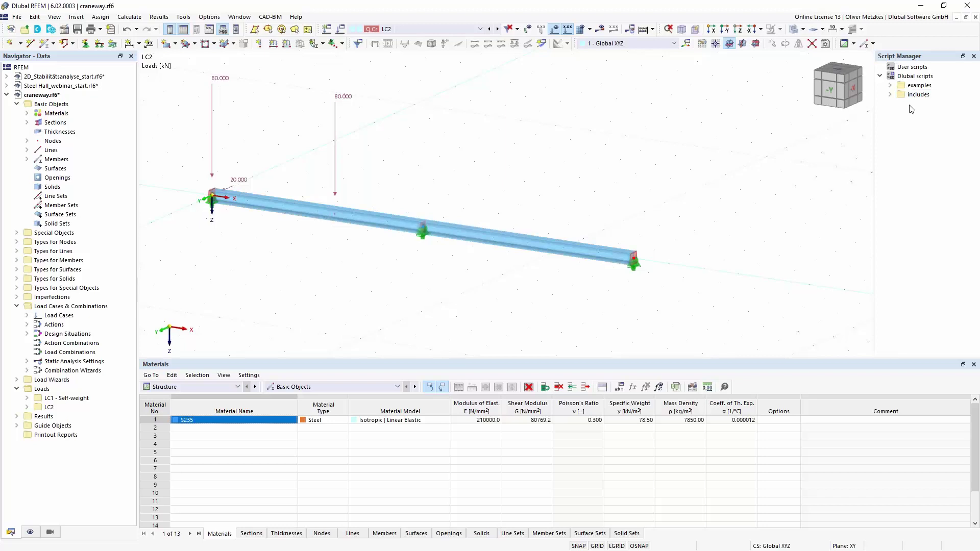
left_click(891, 85)
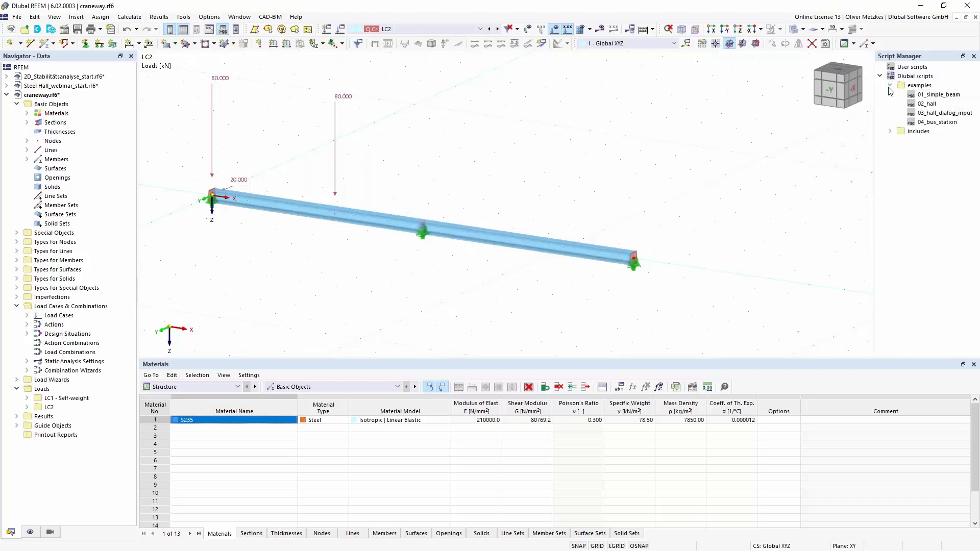
right_click(919, 95)
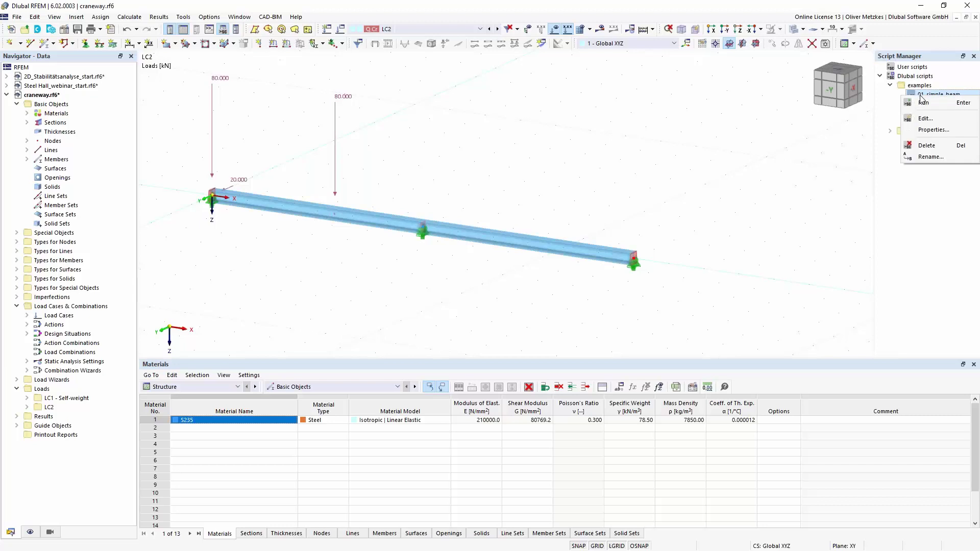
left_click(928, 120)
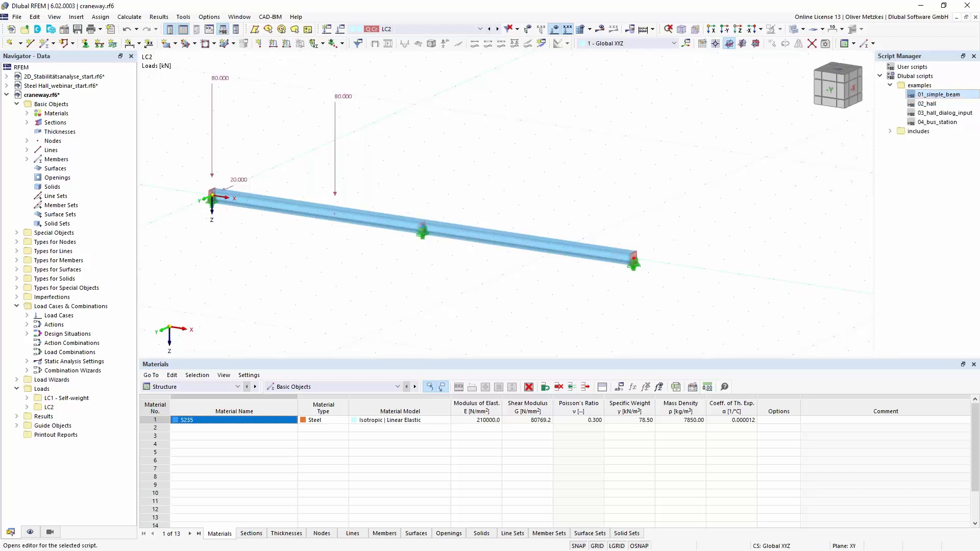
- Examine how the 01_simple_beam script defines the concentrated member load's distribution, direction and magnitude
left_click(589, 166)
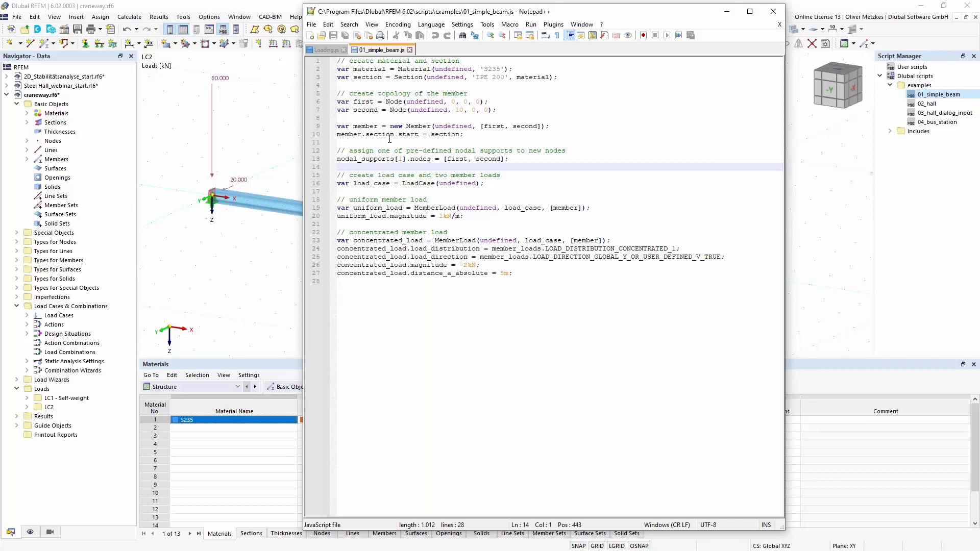
left_click_drag(518, 273, 342, 234)
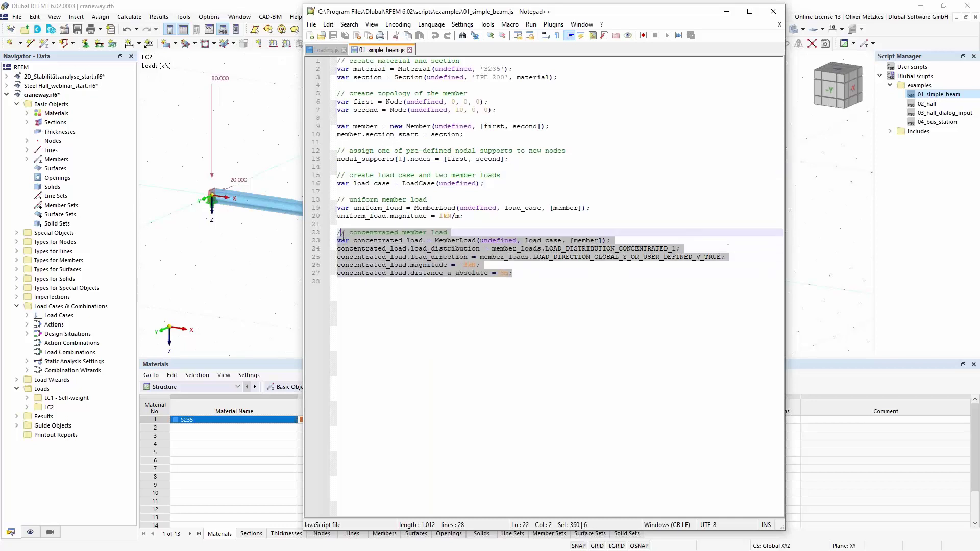
left_click(391, 233)
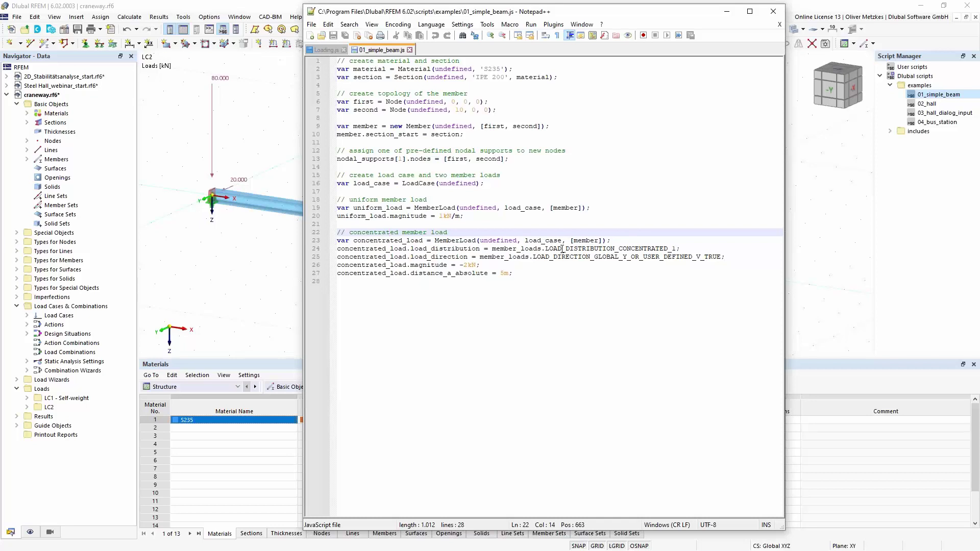
left_click(642, 250)
key("Down")
key("Down")
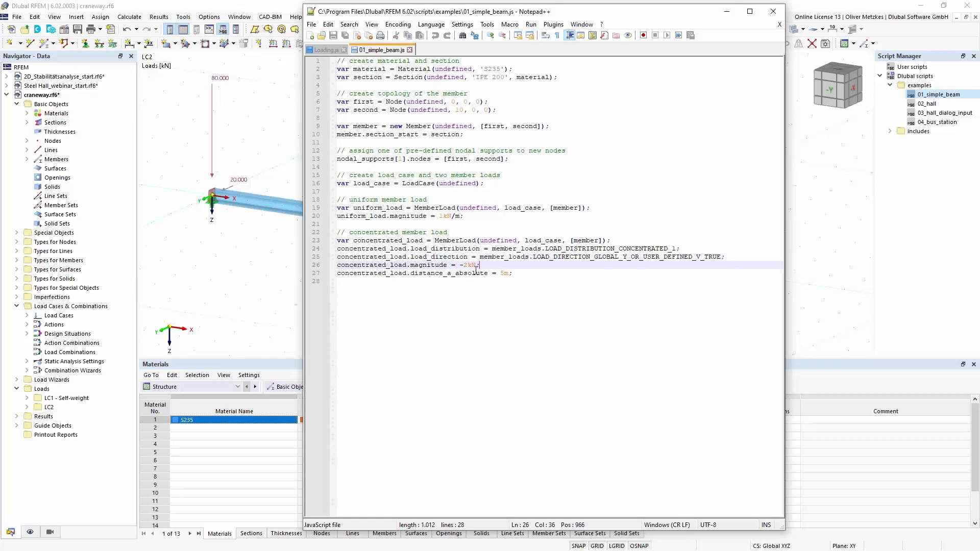
left_click_drag(410, 265, 480, 266)
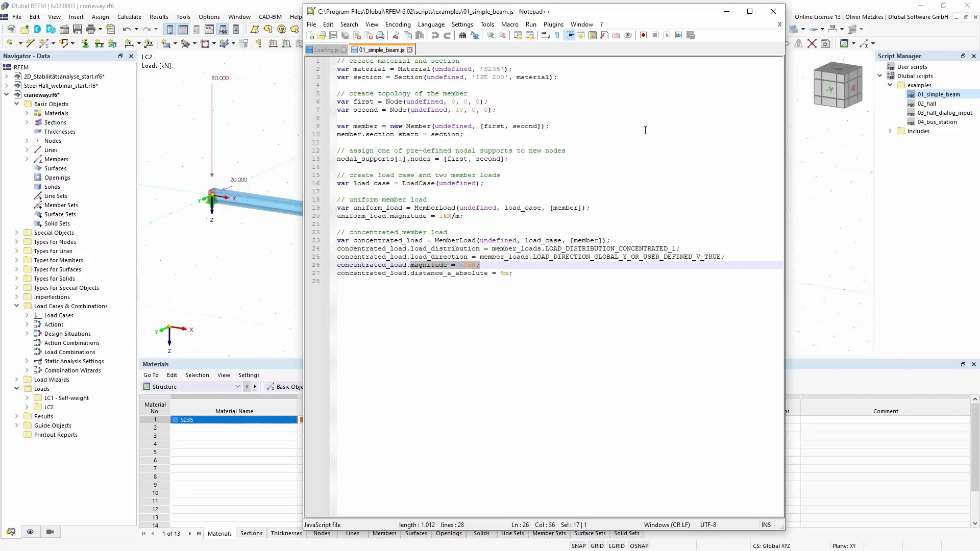
- Switch back to RFEM, show the console and expand the load_cases entry in its object property list
left_click(817, 170)
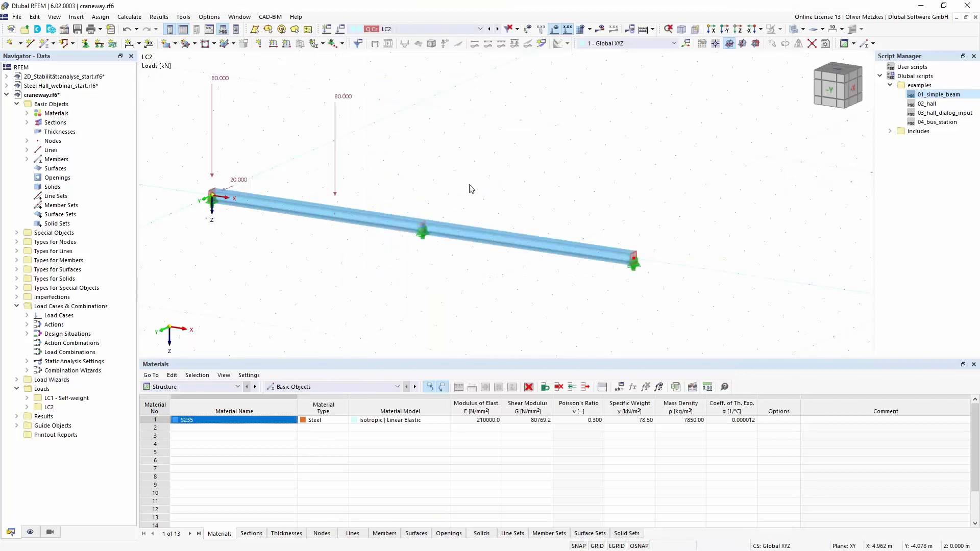
left_click(210, 30)
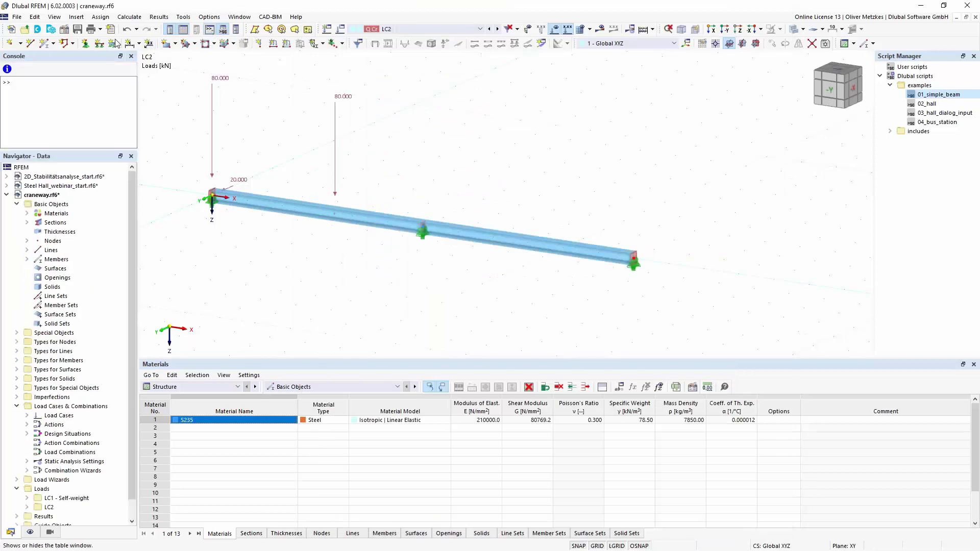
left_click(8, 70)
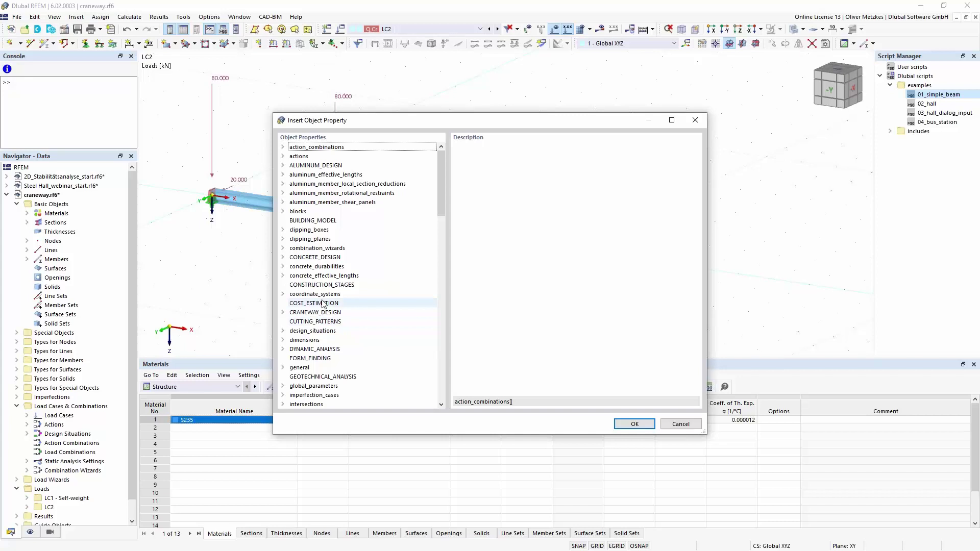
left_click(355, 202)
type("load_cases")
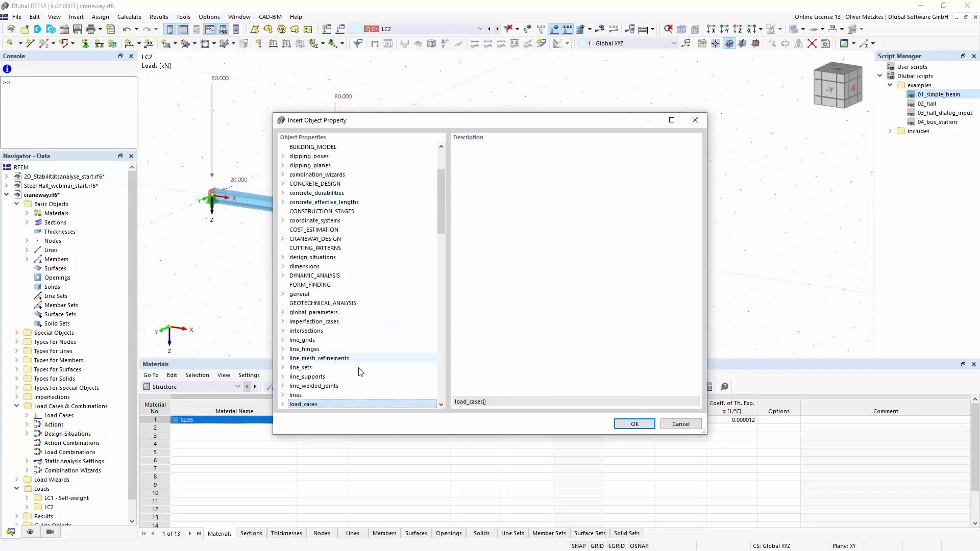
left_click(285, 403)
scroll(287, 406, "down", 4)
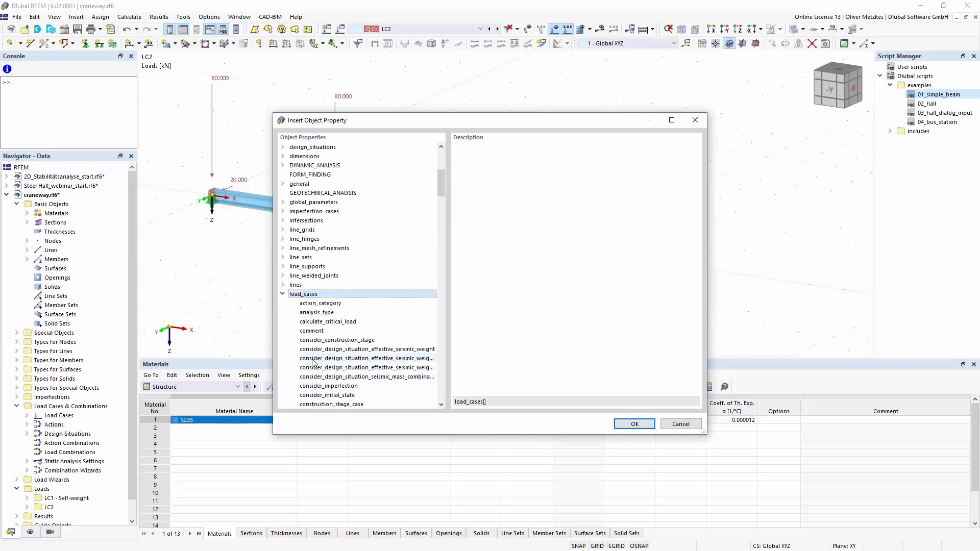
- Find member_loads among the load_cases properties and expand its list of properties
left_click(326, 334)
key("m")
scroll(326, 334, "down", 3)
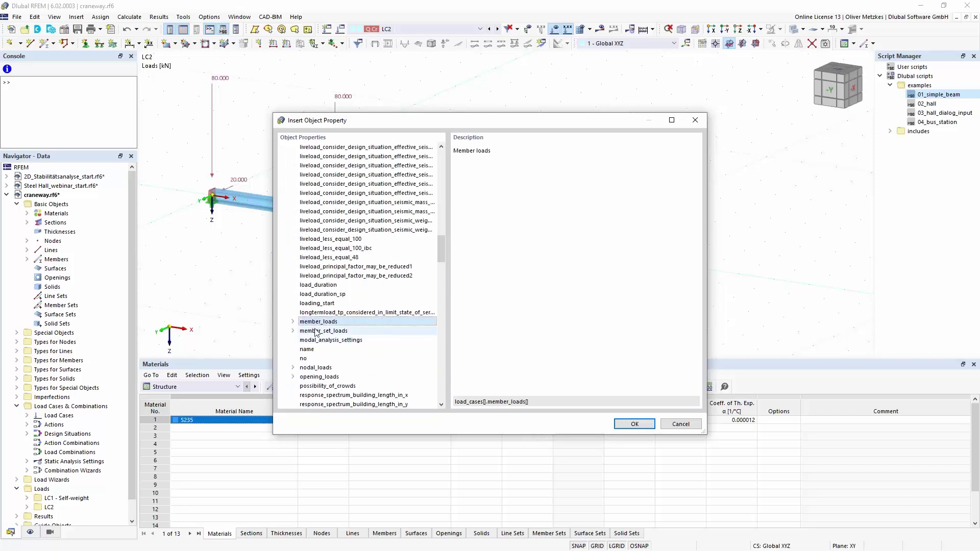
left_click(293, 322)
scroll(358, 281, "down", 6)
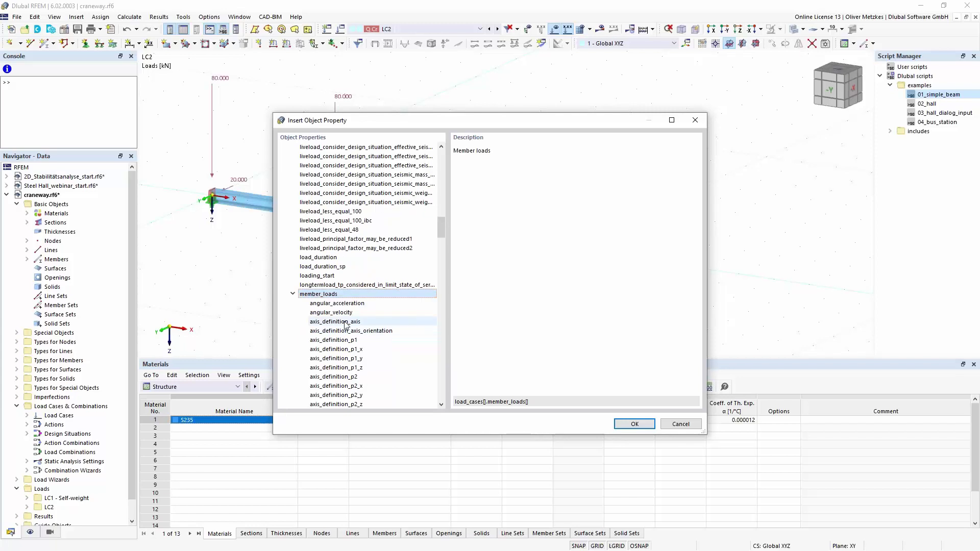
- Look up the eccentricity_y_at_end property among the member_loads object properties and confirm the selection
scroll(390, 219, "down", 2)
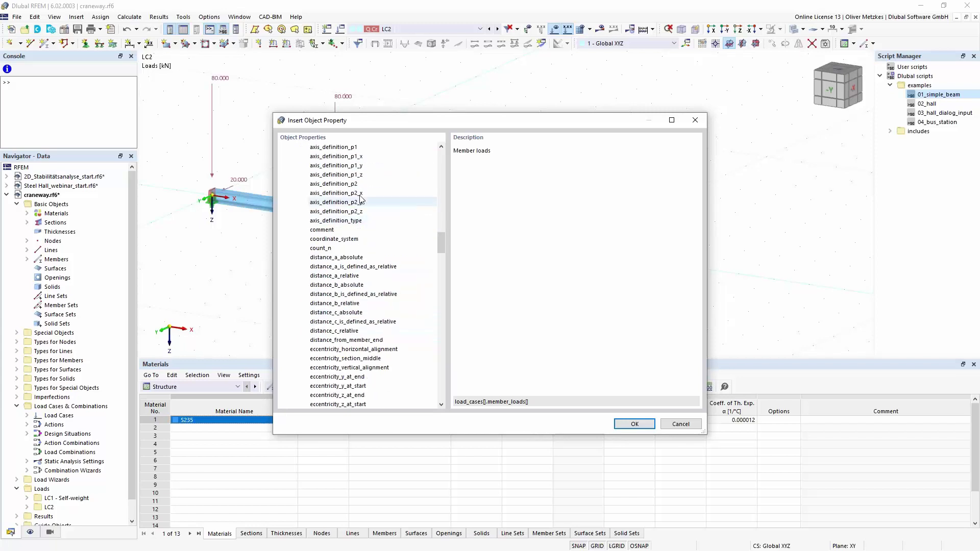
scroll(331, 287, "down", 1)
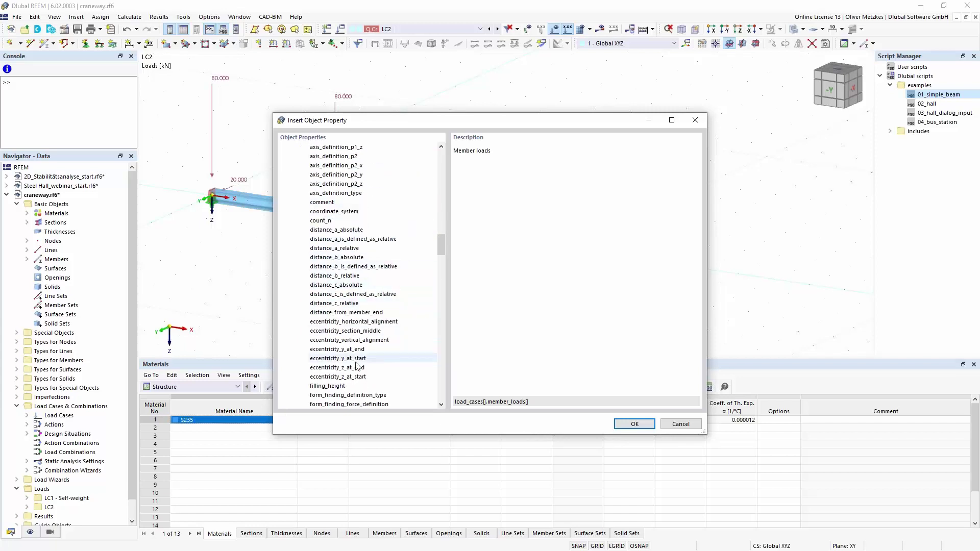
left_click(347, 349)
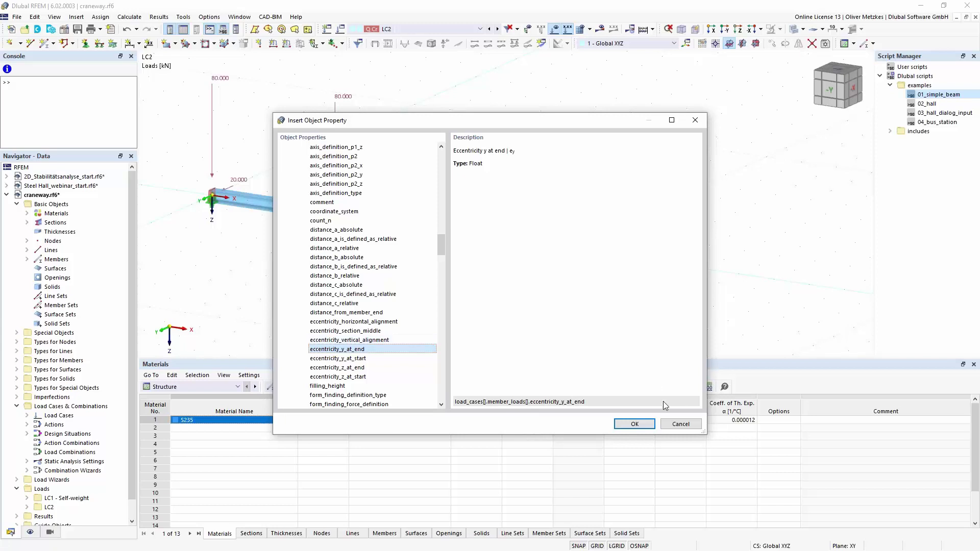
left_click(635, 424)
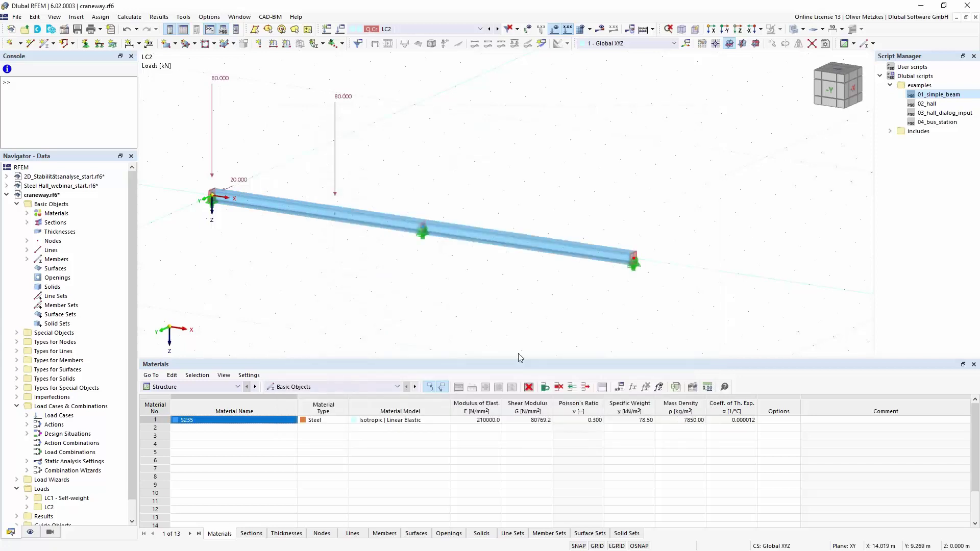
- Switch to Notepad++ and examine the eccentricity and two-force load definitions in the moving-load script Loading.js
left_click(1, 550)
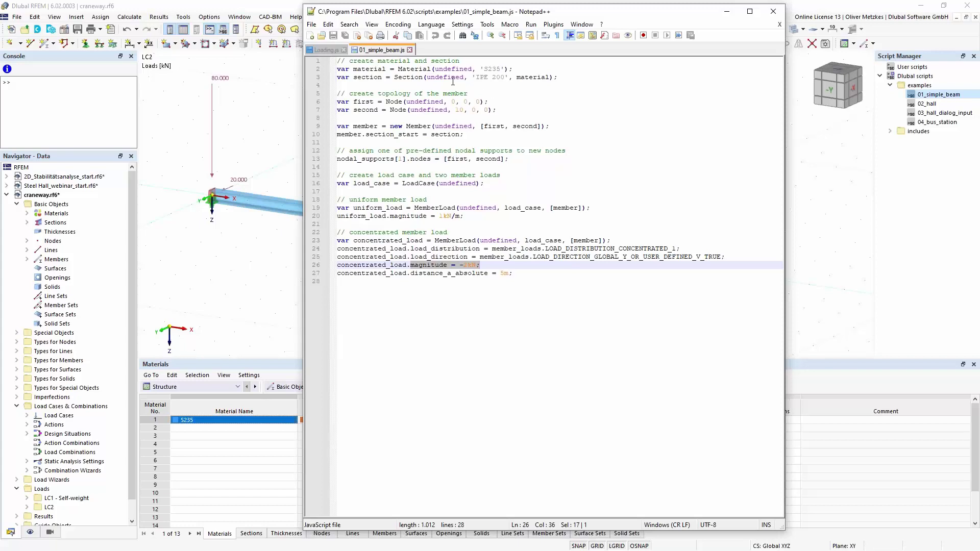
left_click(322, 50)
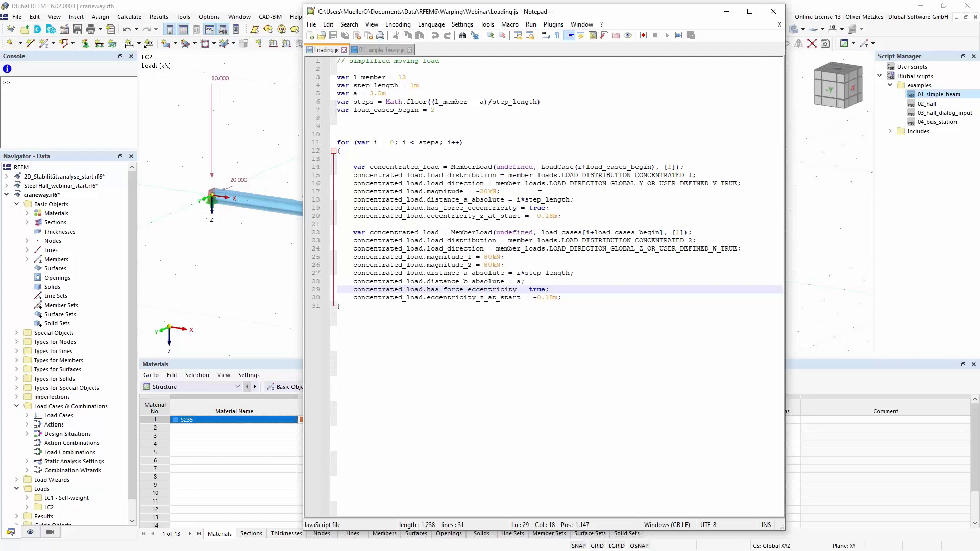
left_click_drag(500, 191, 558, 219)
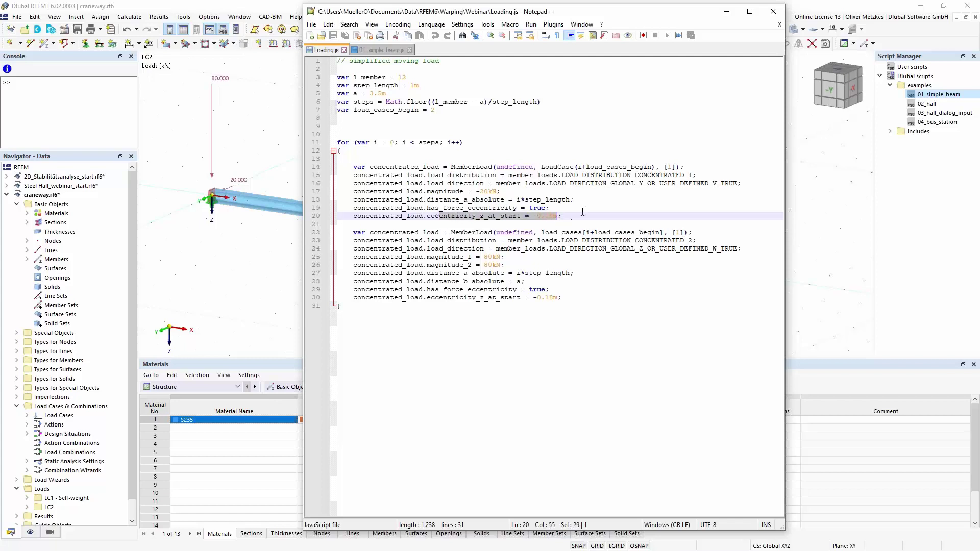
left_click(580, 211)
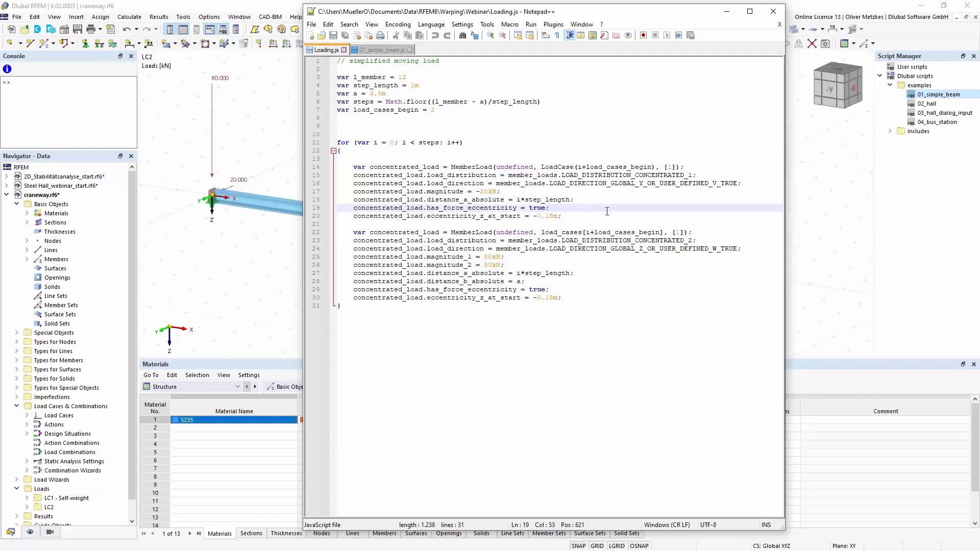
left_click(631, 250)
key("Down")
key("Down")
key("Down")
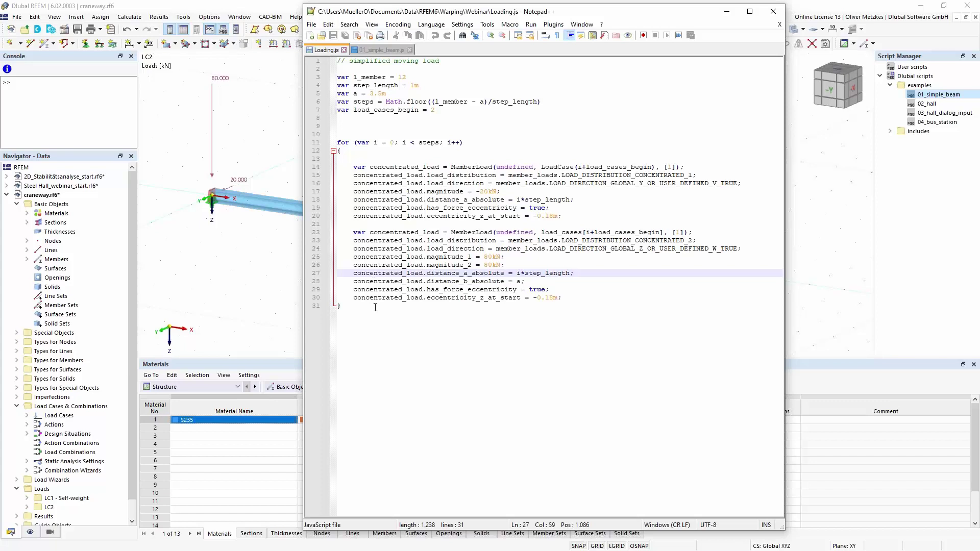
- Copy the code in Loading.js from the l_member variable to the final closing brace and paste it into the RFEM console
left_click_drag(373, 306, 337, 77)
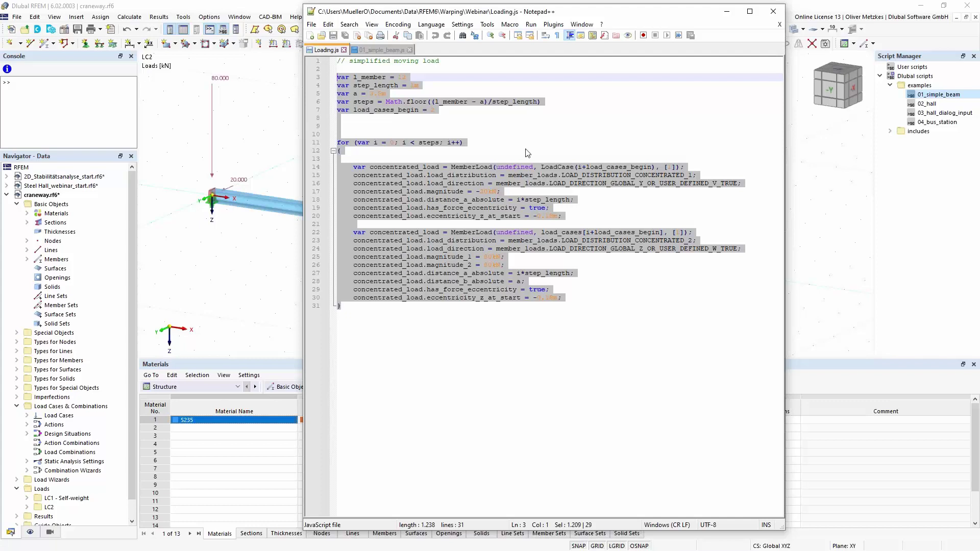
left_click(728, 16)
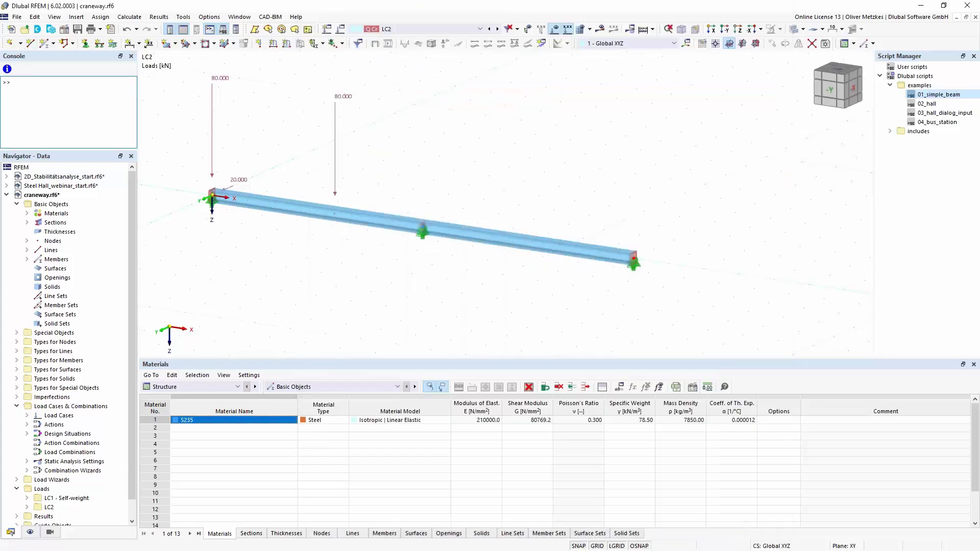
key("ctrl+v")
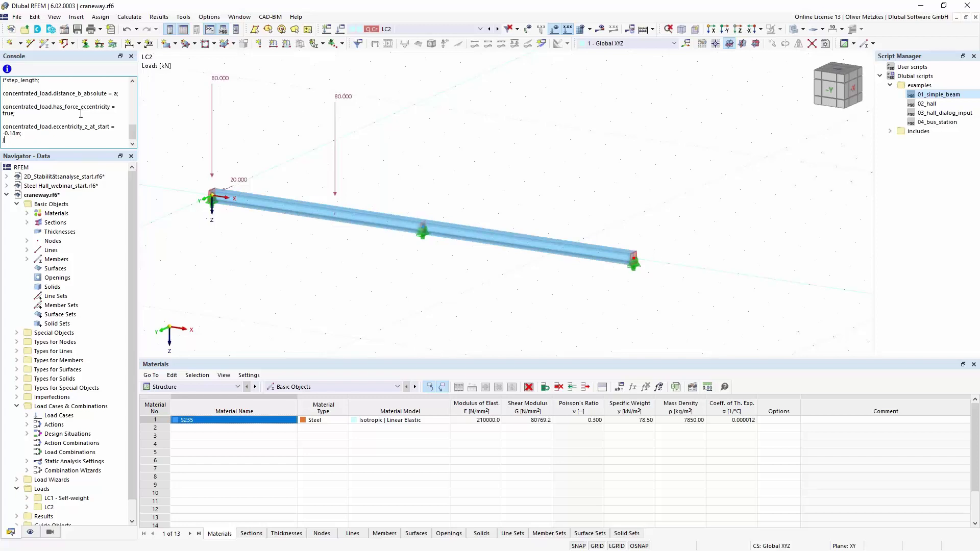
- Delete the existing load case LC2, leaving the self-weight load case in place
left_click(326, 29)
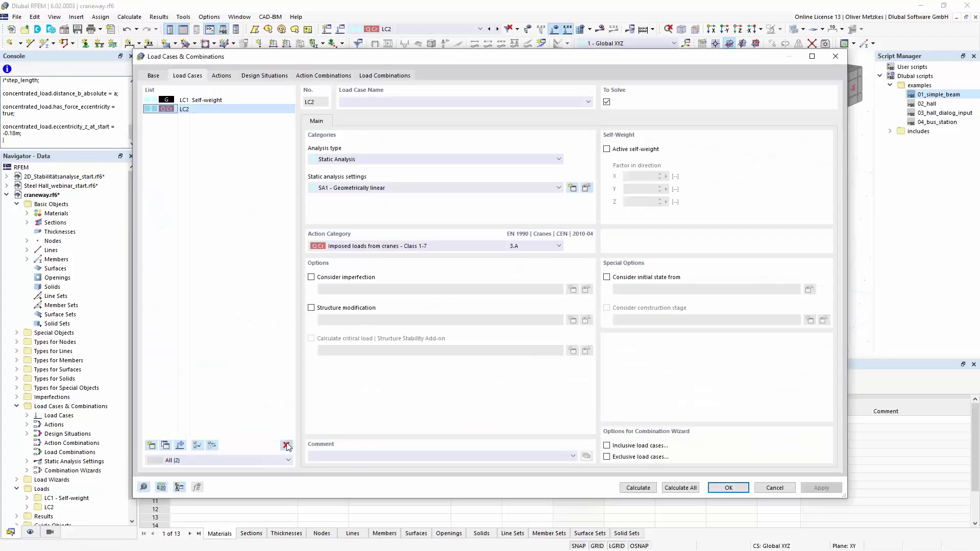
left_click(286, 448)
left_click(499, 316)
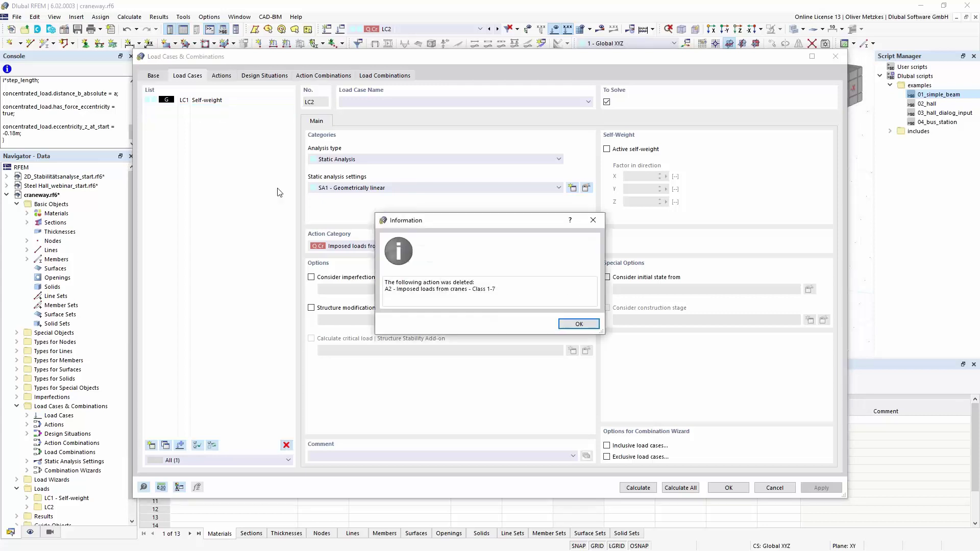
left_click(579, 324)
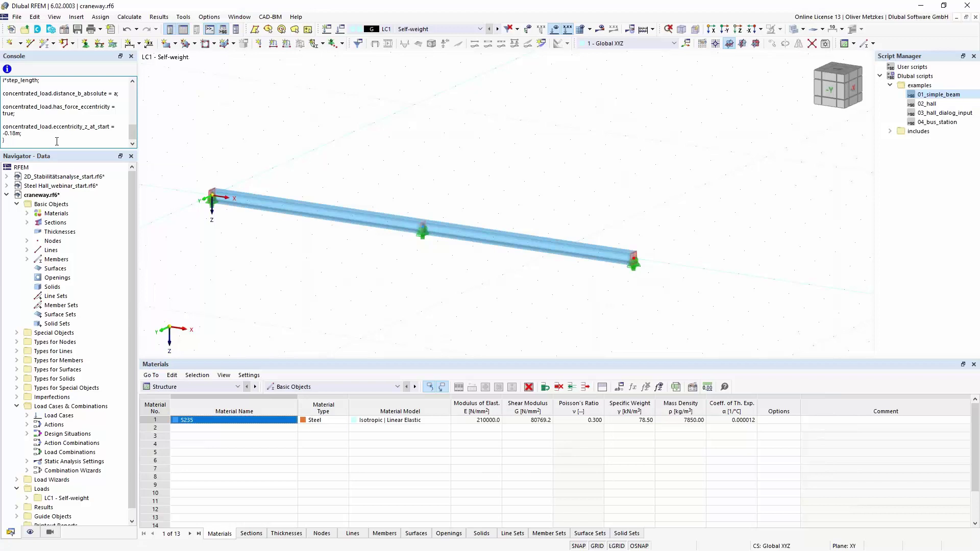
- Run the pasted script in the console and check the crane loads on the beam for load cases LC2 to LC9
left_click(434, 29)
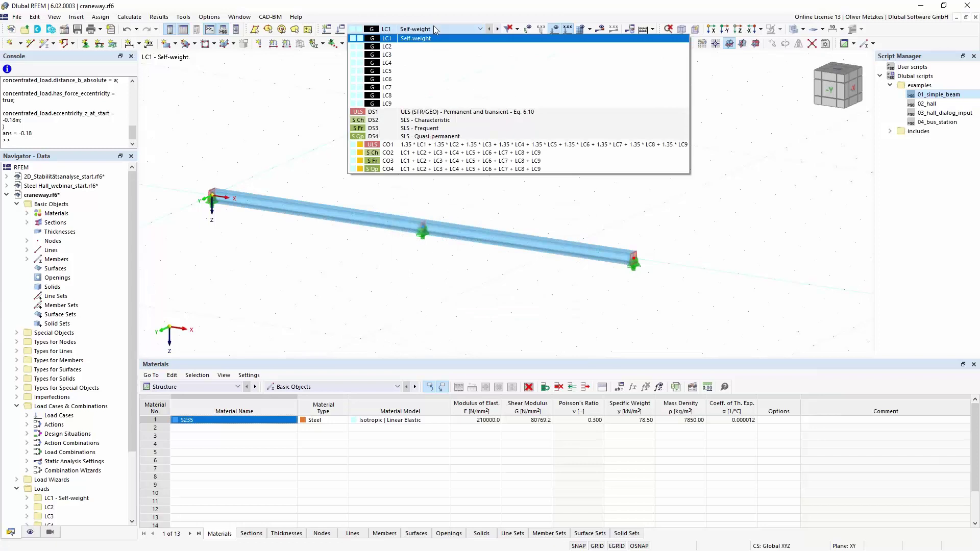
left_click(405, 47)
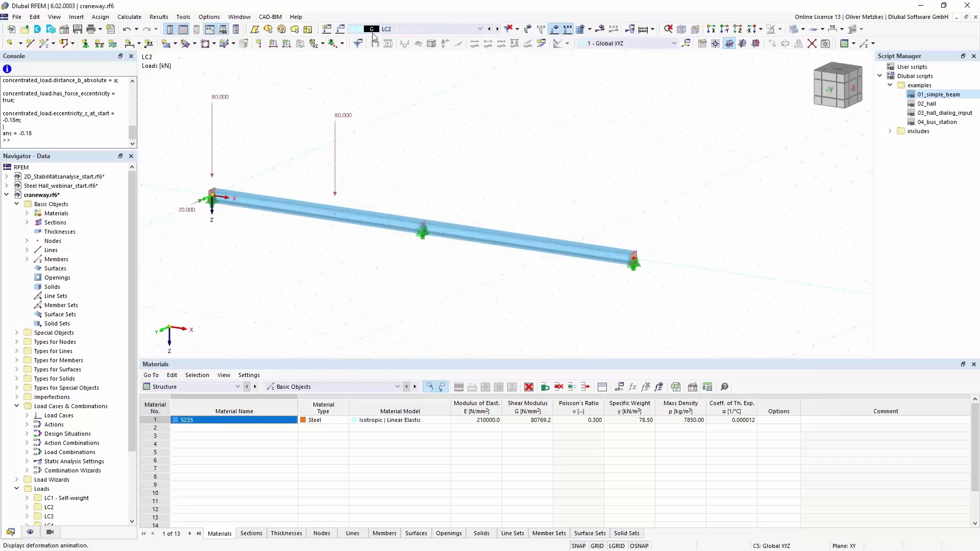
left_click(498, 29)
left_click(498, 29)
left_click(498, 29)
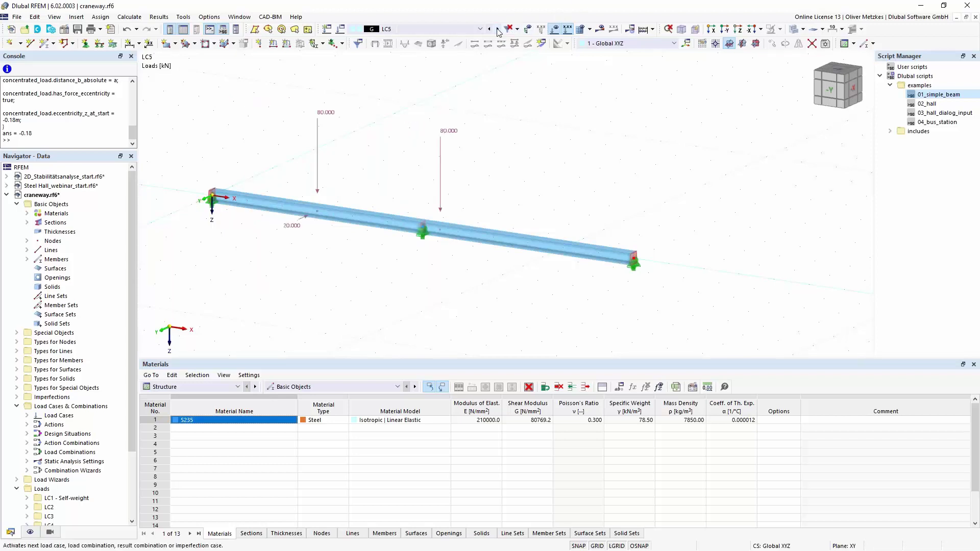
left_click(498, 30)
left_click(497, 29)
left_click(498, 29)
left_click(498, 29)
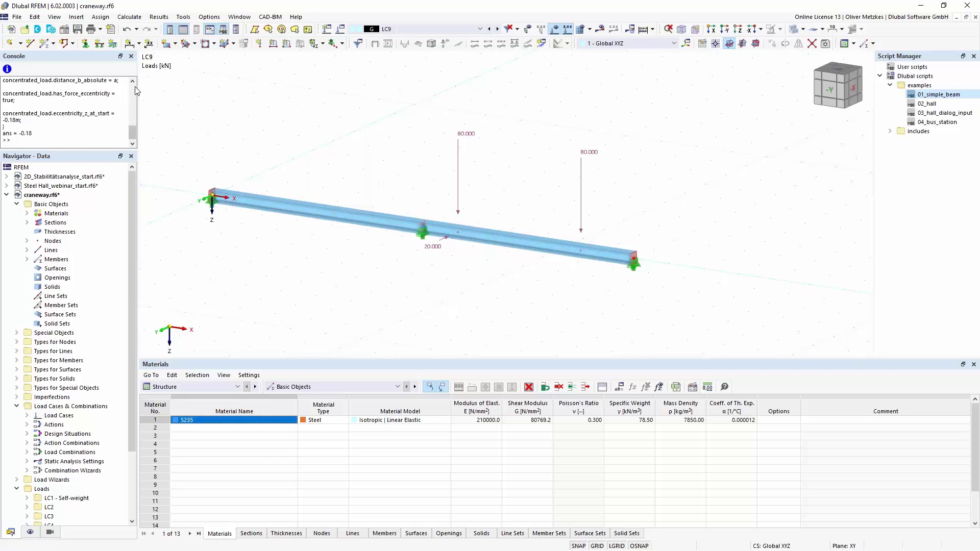
- Close the console and assign the action category "Imposed loads from cranes - Class 1-7" to load cases LC2 to LC9
left_click(131, 56)
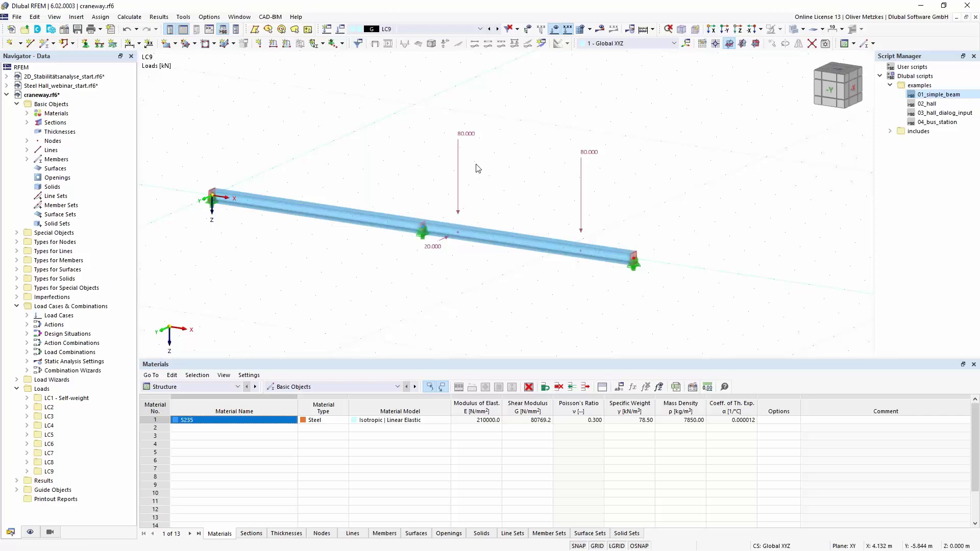
left_click(360, 29)
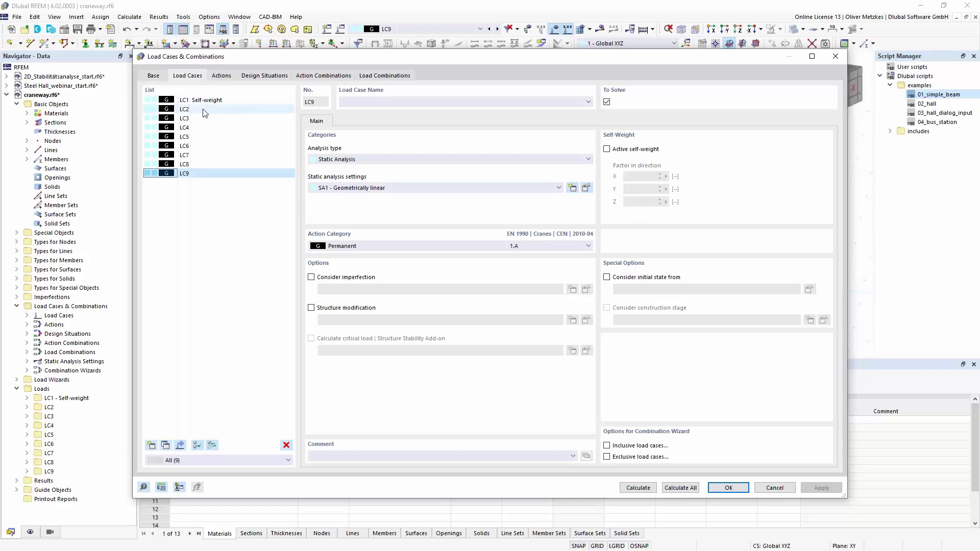
left_click(204, 109, "shift")
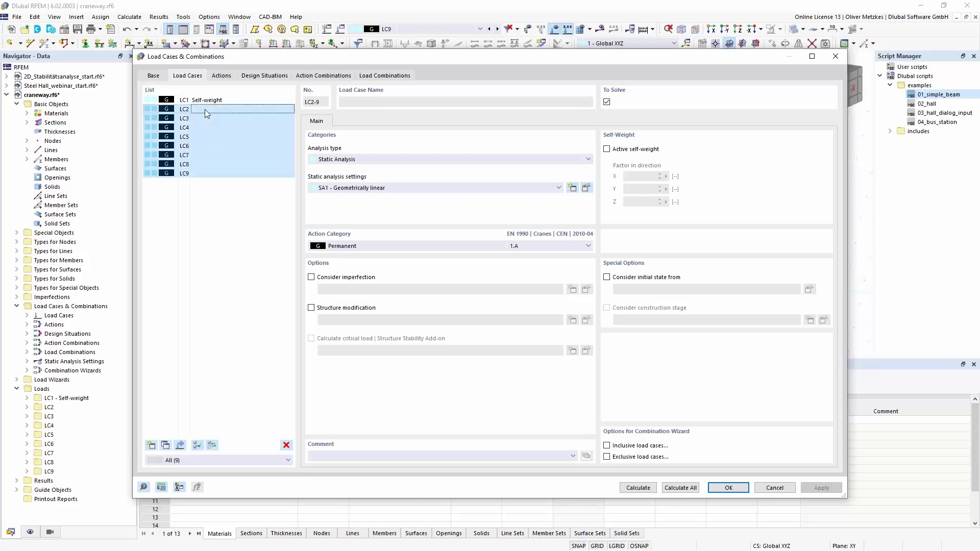
left_click(354, 246)
left_click(369, 281)
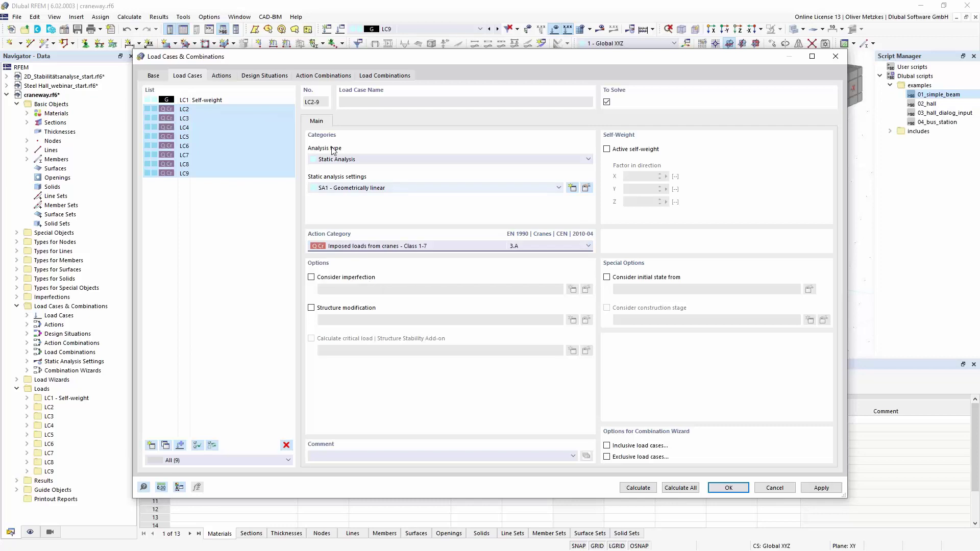
- Set the action type of action A2, the imposed crane loads, to Alternatively
left_click(228, 77)
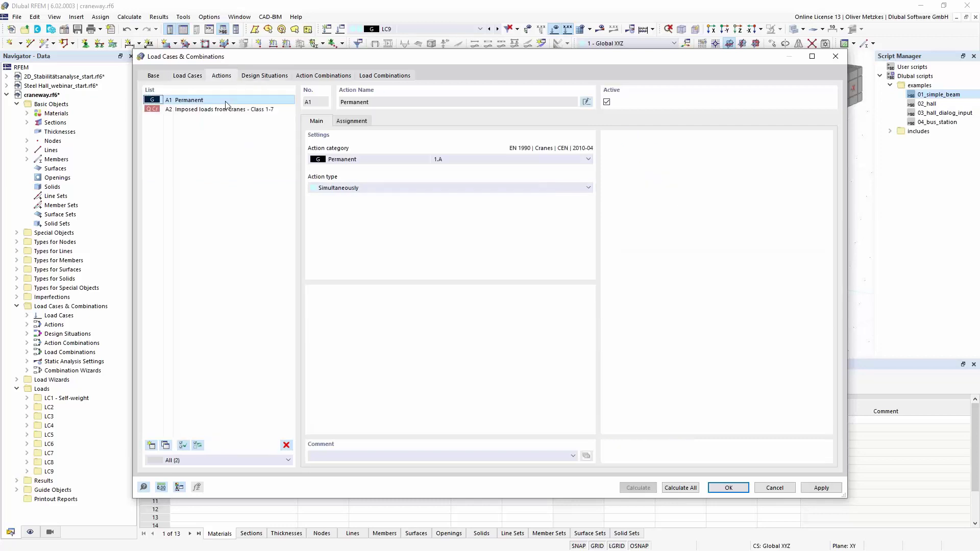
left_click(232, 109)
left_click(388, 189)
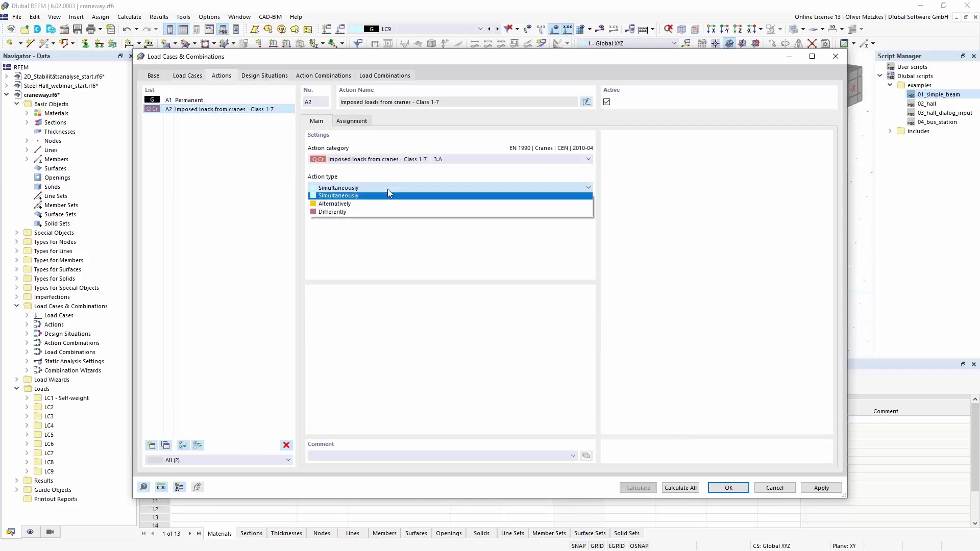
left_click(342, 205)
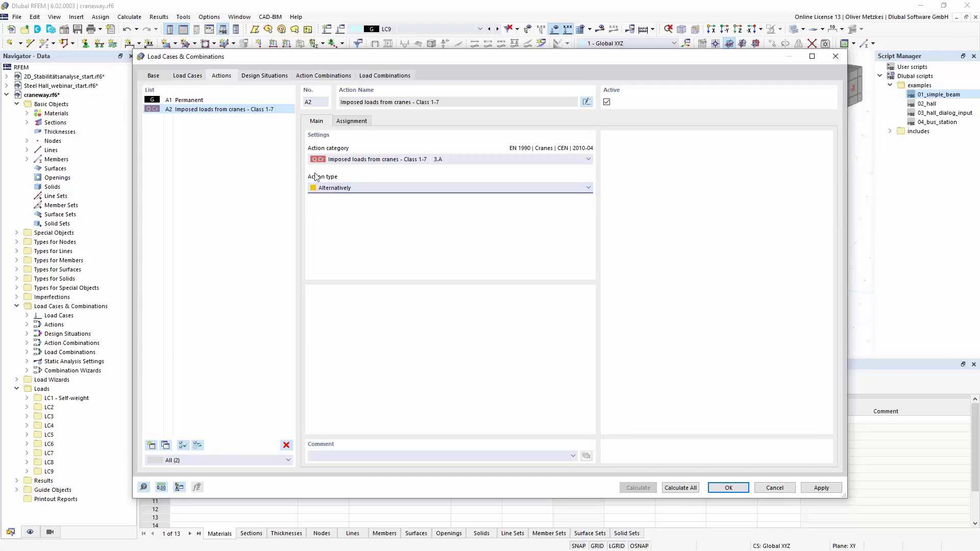
- Delete the SLS design situations DS2 to DS4 (Characteristic, Frequent and Quasi-permanent)
left_click(271, 78)
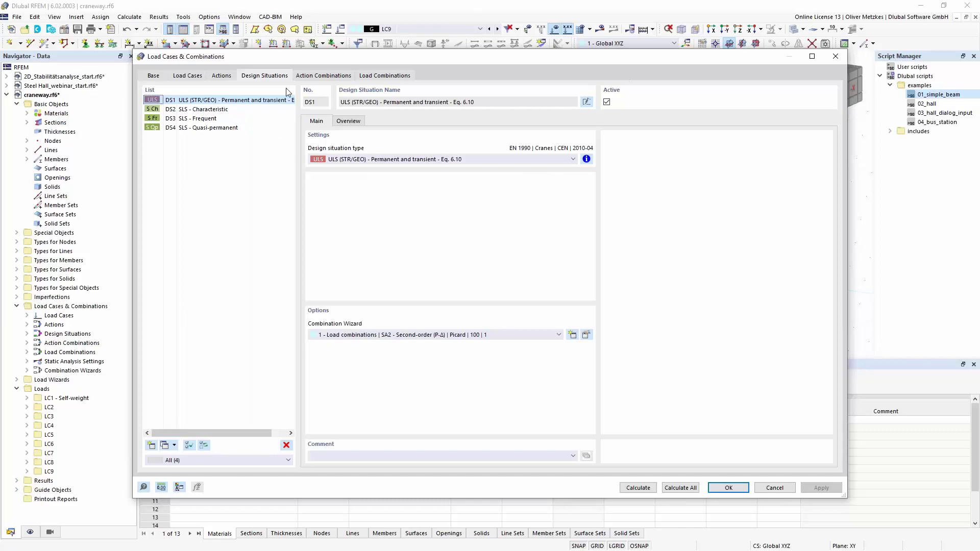
left_click(230, 110)
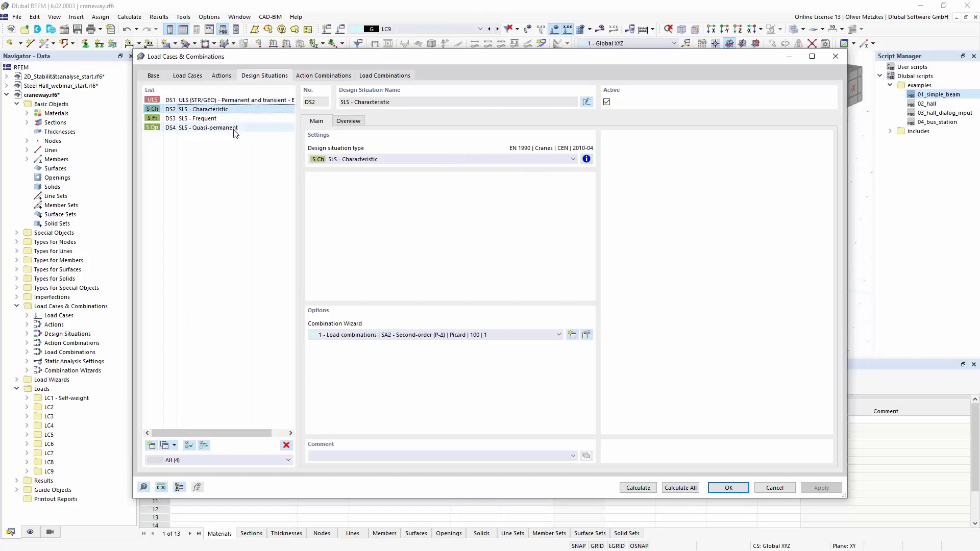
left_click(233, 128, "shift")
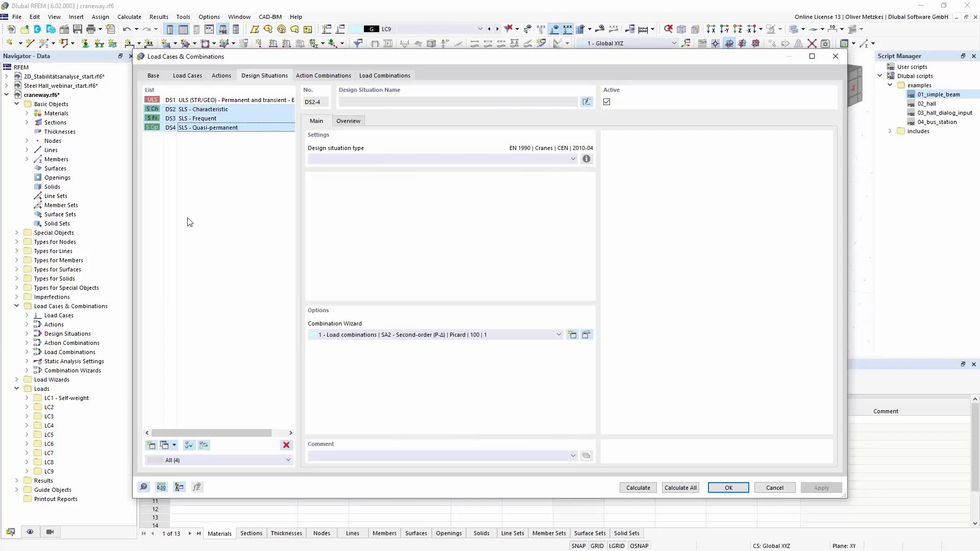
left_click(286, 447)
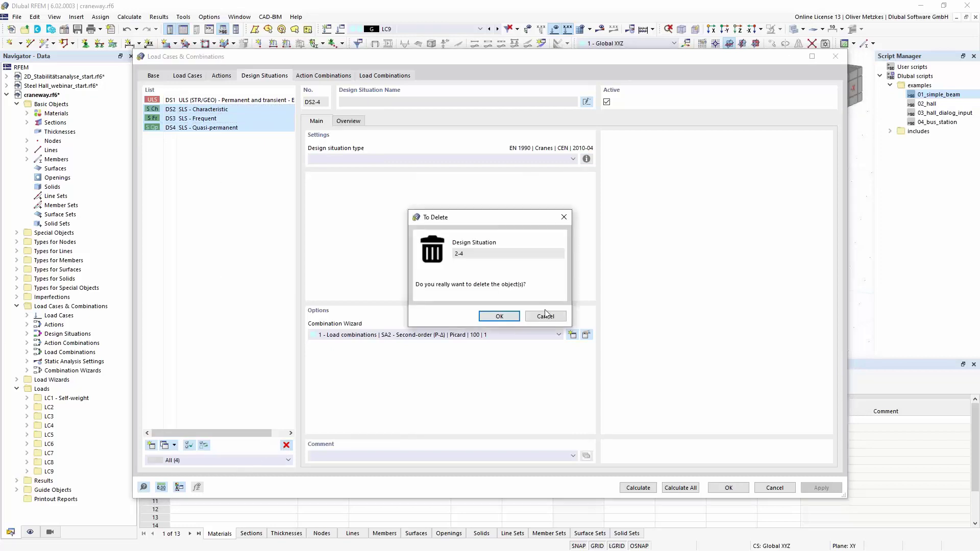
left_click(491, 308)
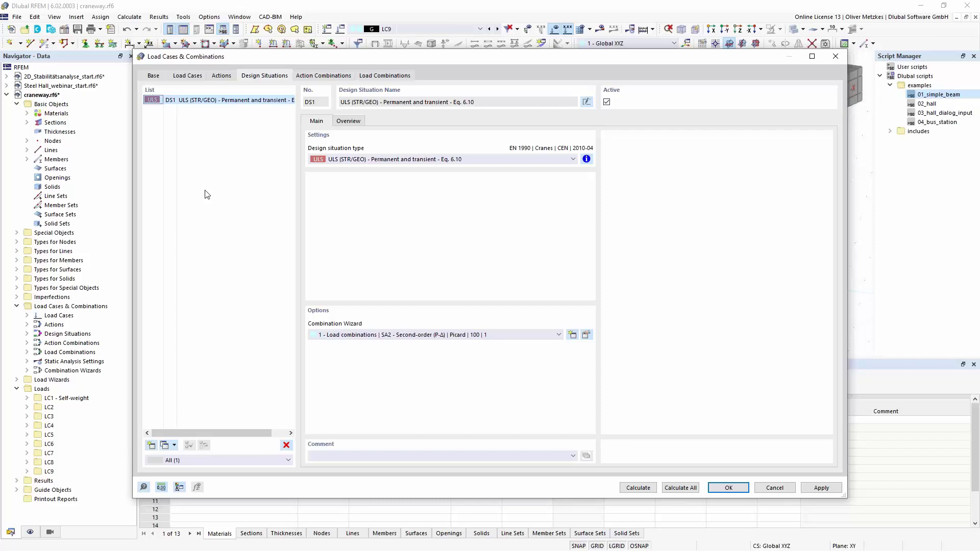
- Review the generated action combinations and load combinations
left_click(302, 77)
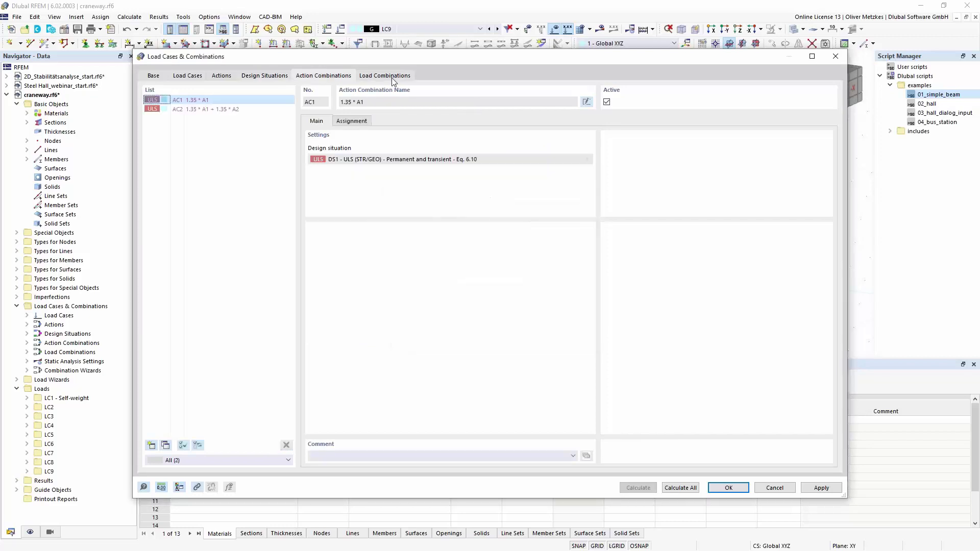
left_click(396, 81)
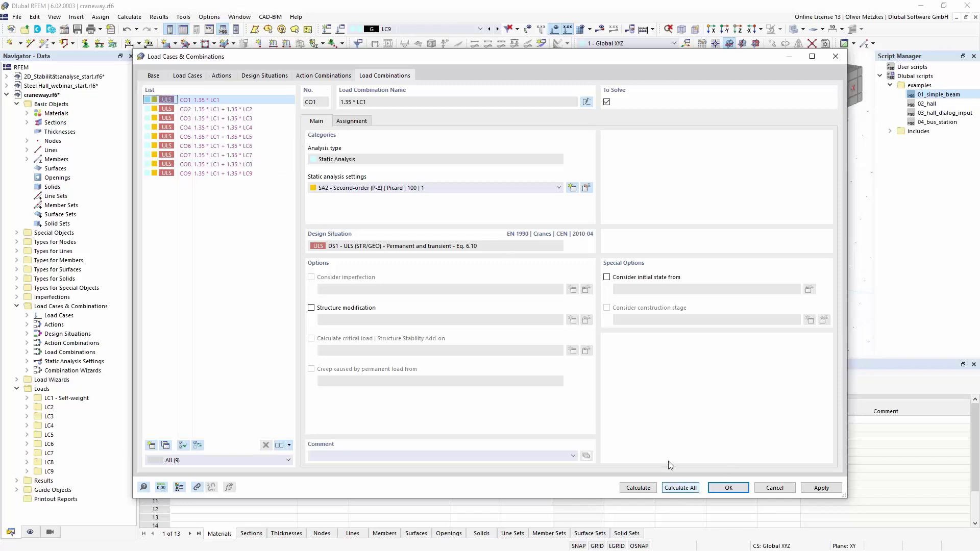
- Calculate the model and display the members' warping moment Mω for design situation DS1
left_click(263, 76)
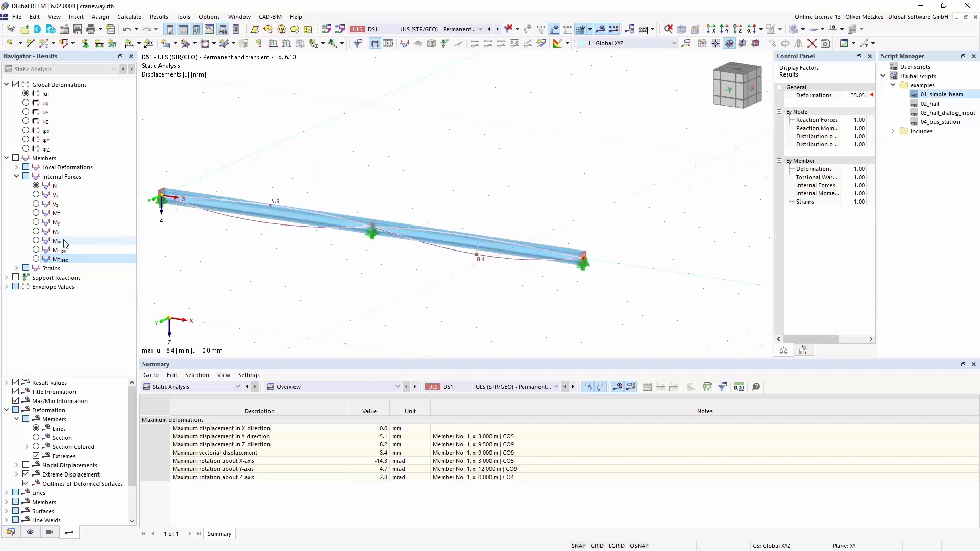
left_click(42, 241)
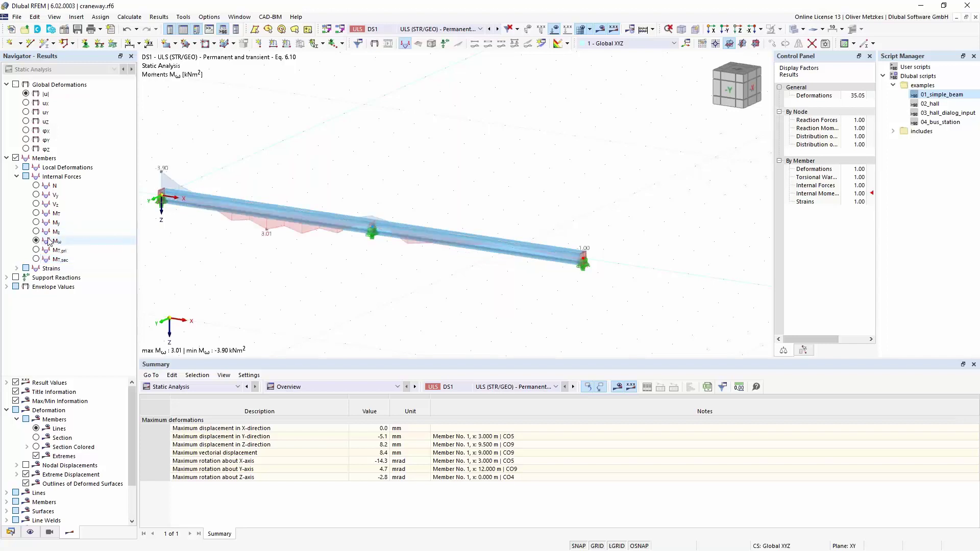
- Display the secondary torsional moment MT,sec for DS1 and load combination CO4, and the member's local warping deformation ω for CO4
left_click(37, 260)
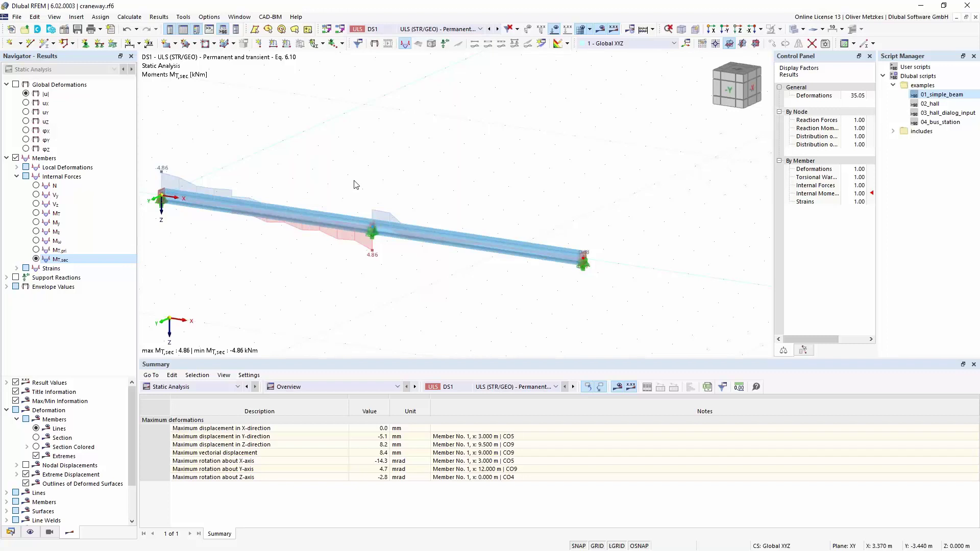
left_click(416, 30)
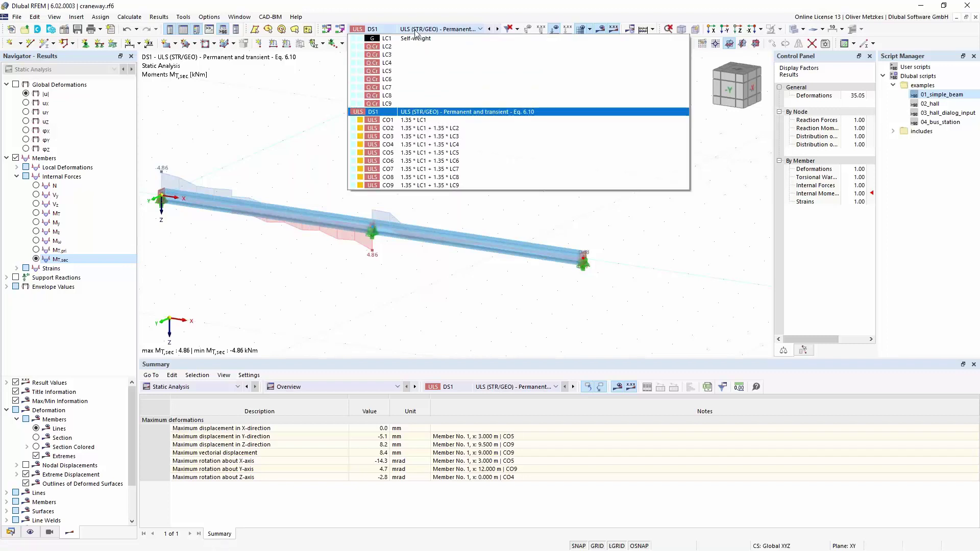
left_click(435, 144)
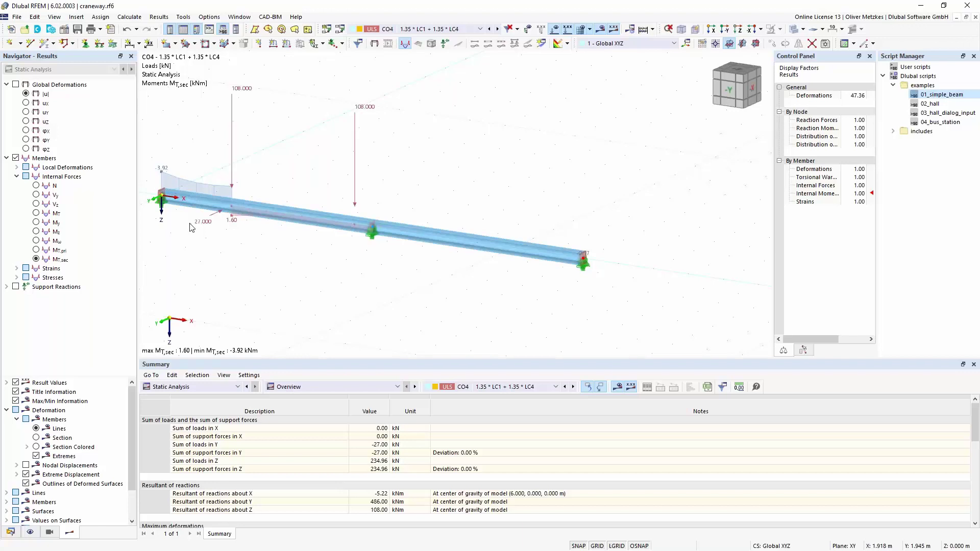
left_click(17, 168)
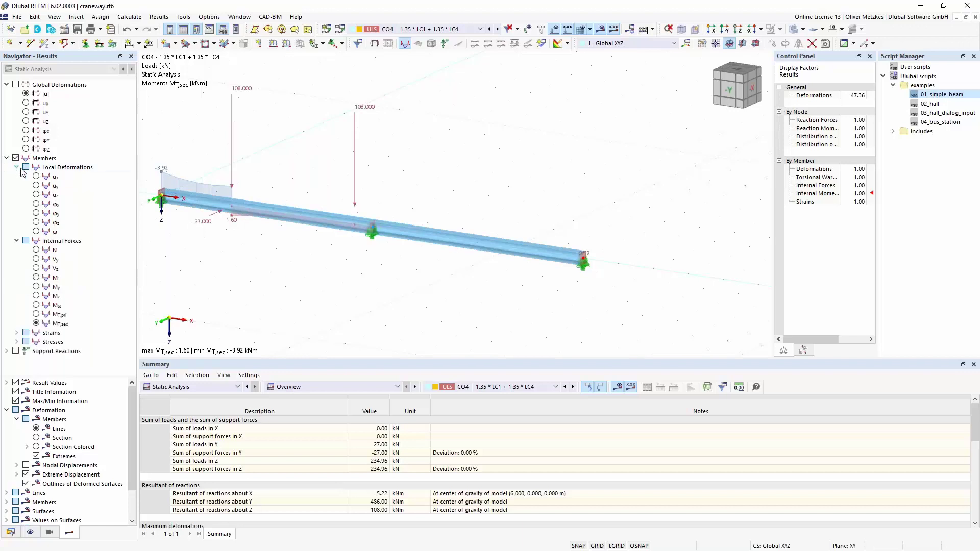
left_click(41, 233)
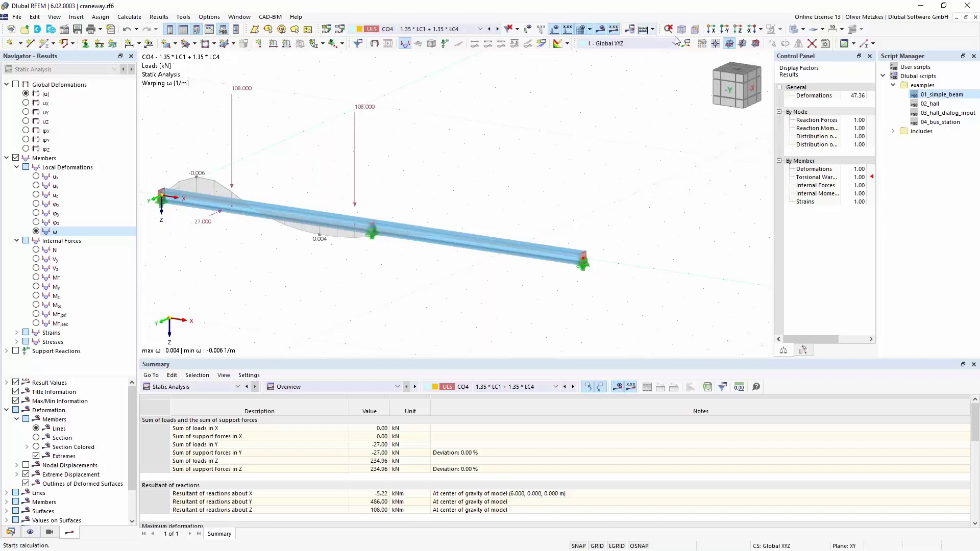
- Close the Script Manager and narrow the Control Panel to enlarge the model view
left_click_drag(909, 56, 676, 135)
left_click(711, 120)
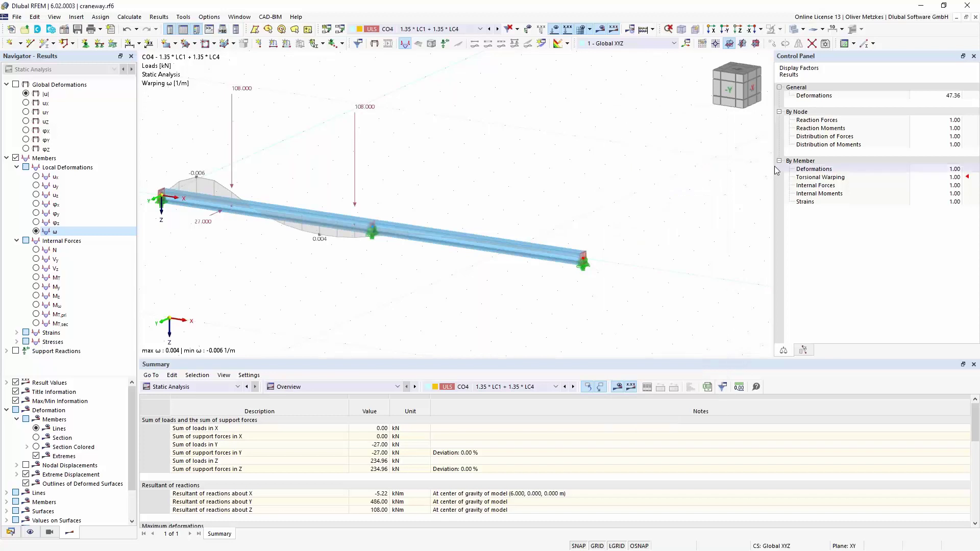
left_click_drag(775, 171, 876, 178)
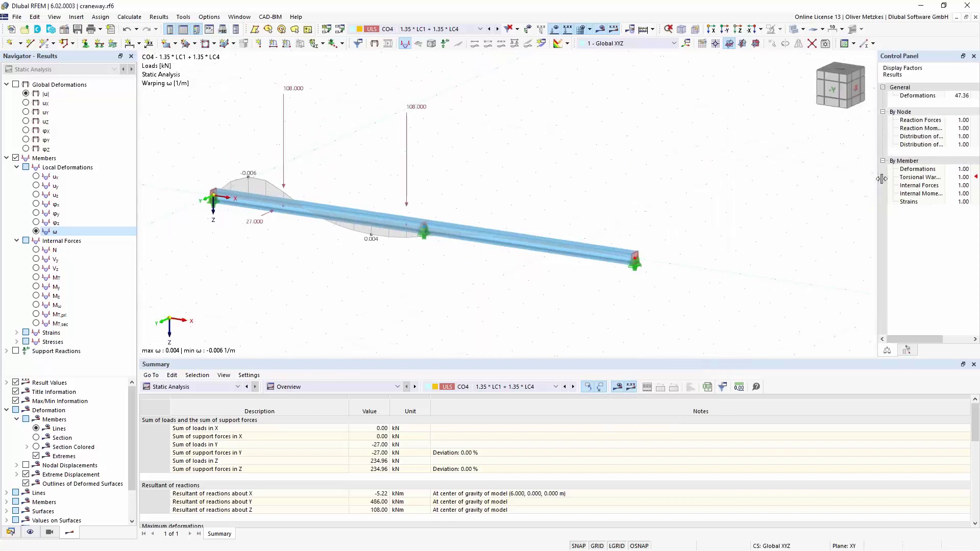
- Activate the Structure Stability add-on in the model's base data
left_click(64, 29)
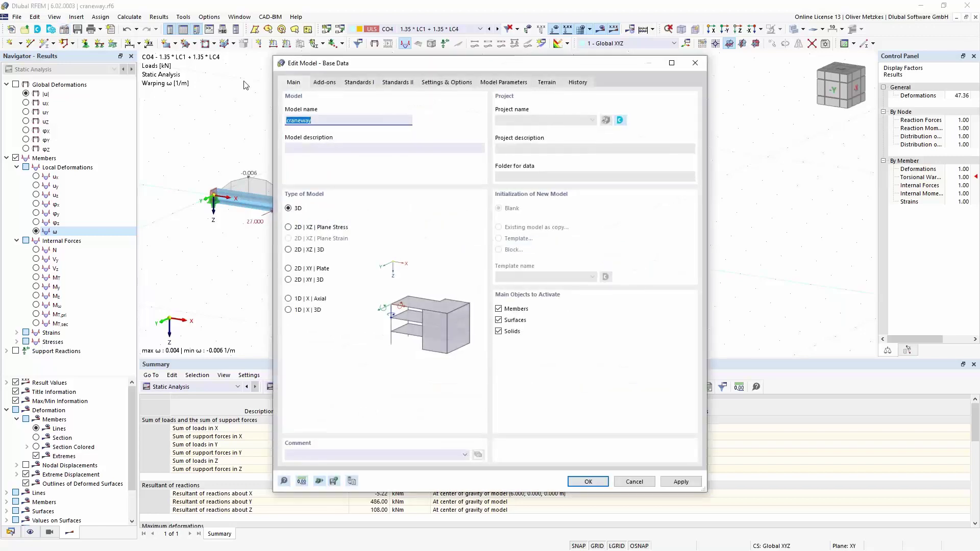
left_click(324, 82)
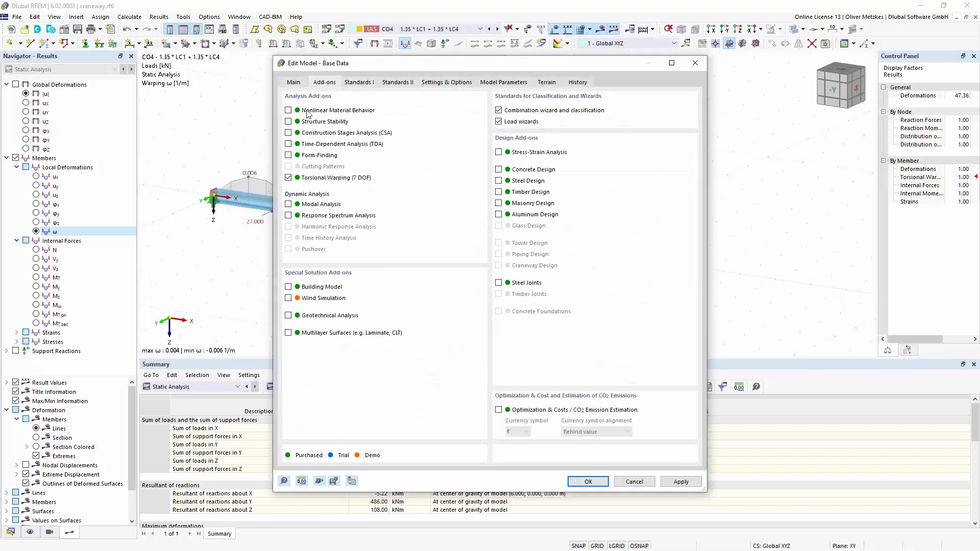
left_click(289, 122)
left_click(589, 482)
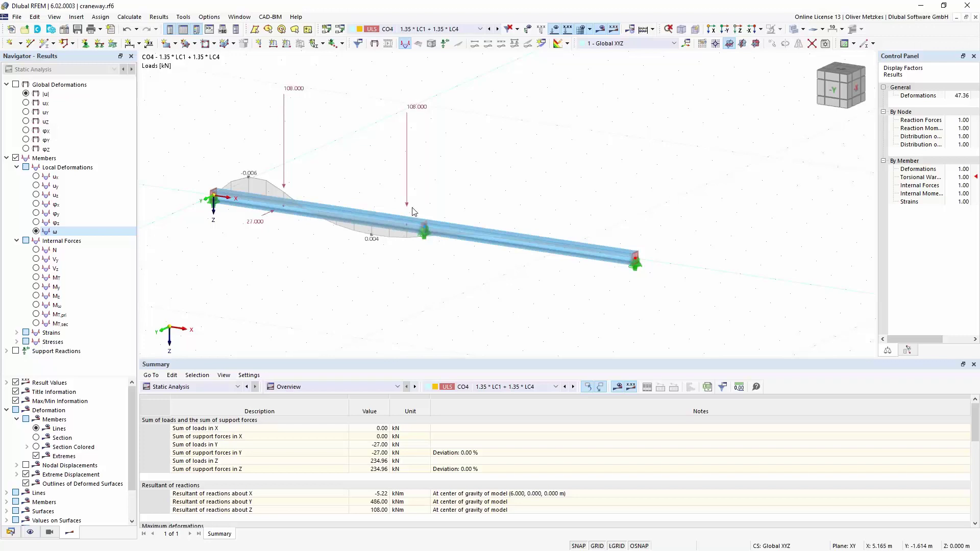
- Enable the critical load calculation for load case LC1 Self-weight with stability settings ST1 and calculate it
left_click(428, 32)
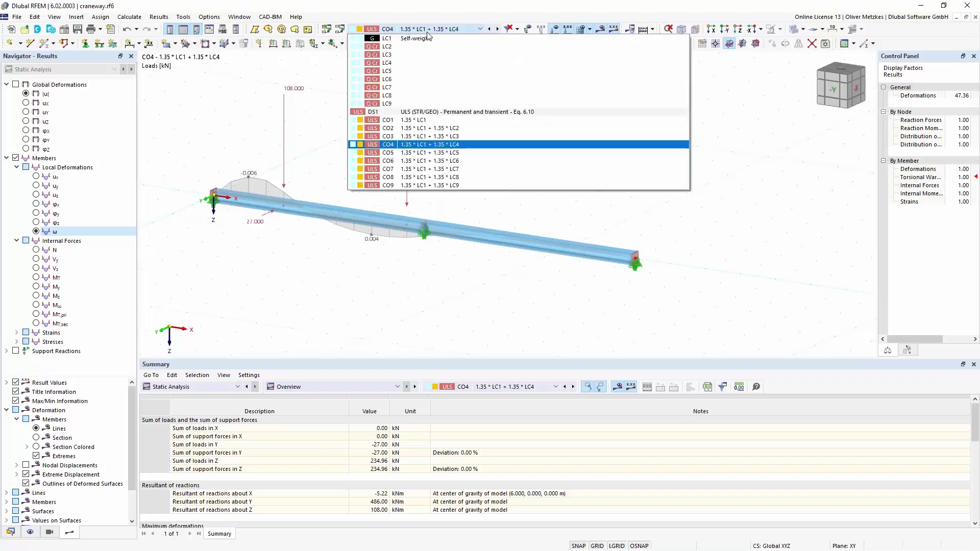
left_click(428, 38)
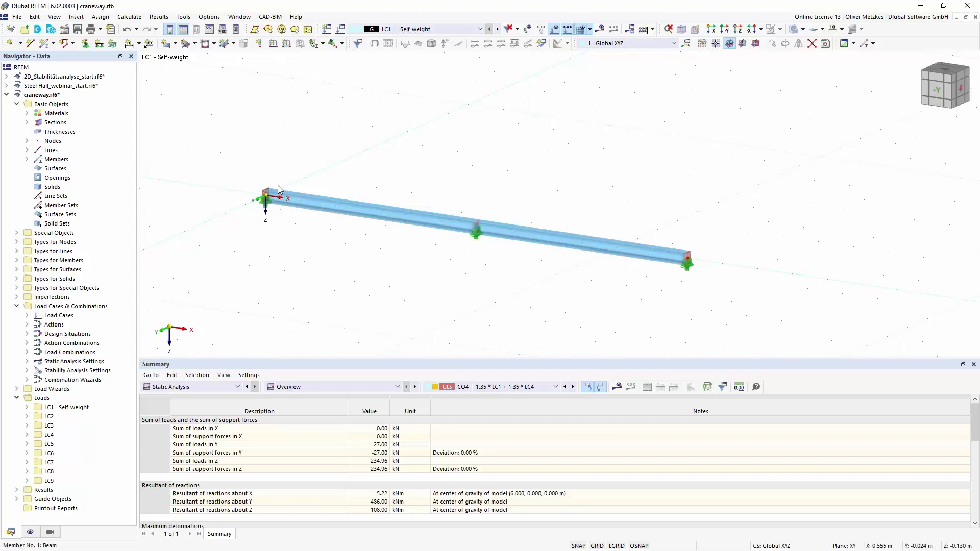
middle_click_drag(645, 199, 543, 201)
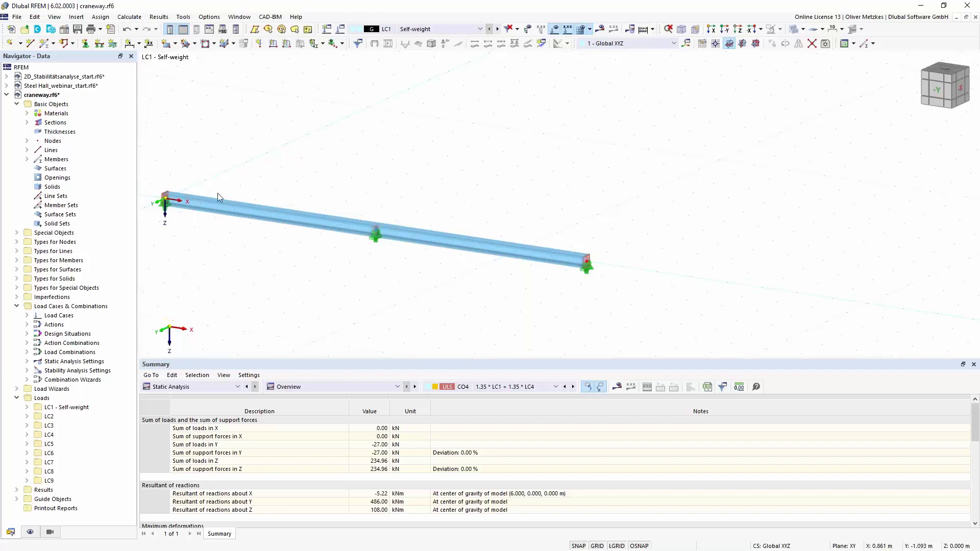
left_click(341, 29)
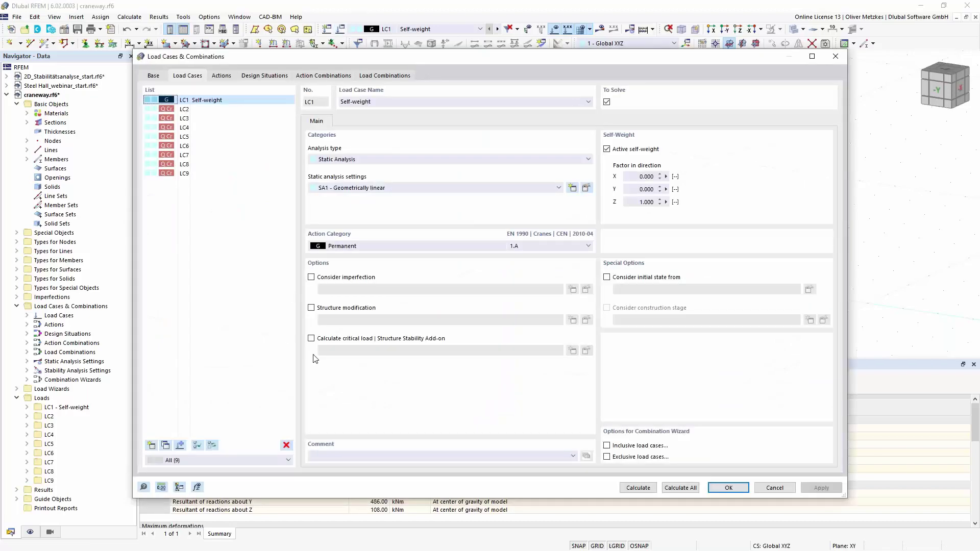
left_click(329, 341)
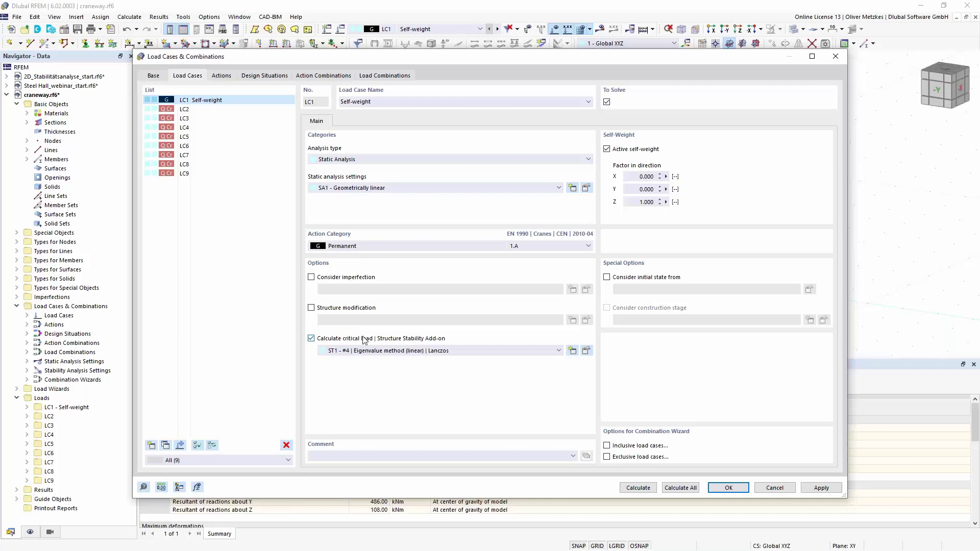
left_click(639, 487)
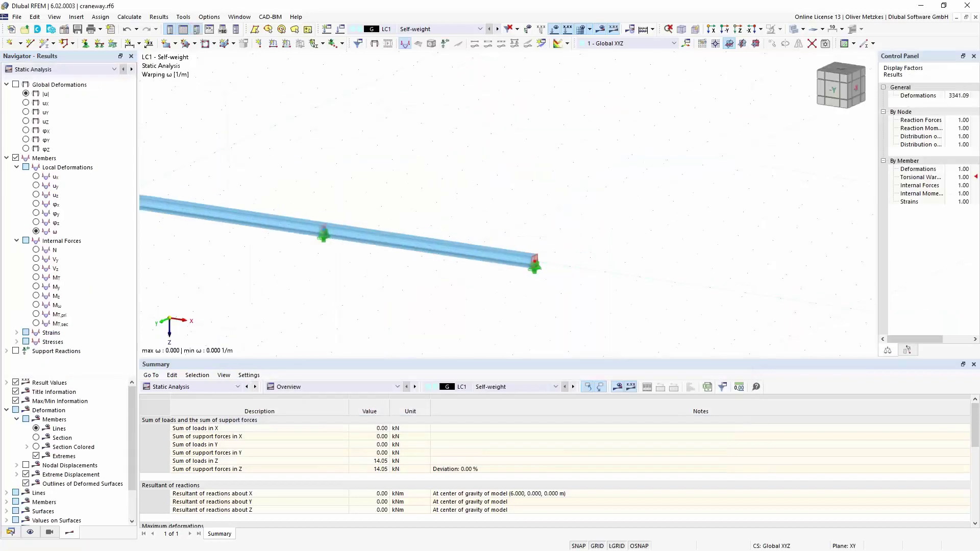
- Display the stability analysis results of LC1 with mode shape 1 as colored sections and examine the buckled beam from its end
left_click(80, 70)
left_click(70, 86)
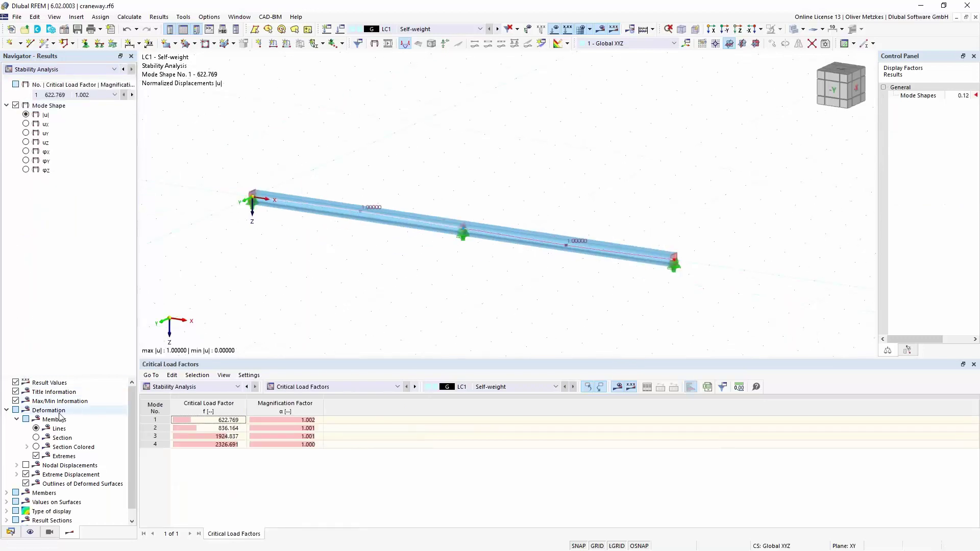
left_click(37, 446)
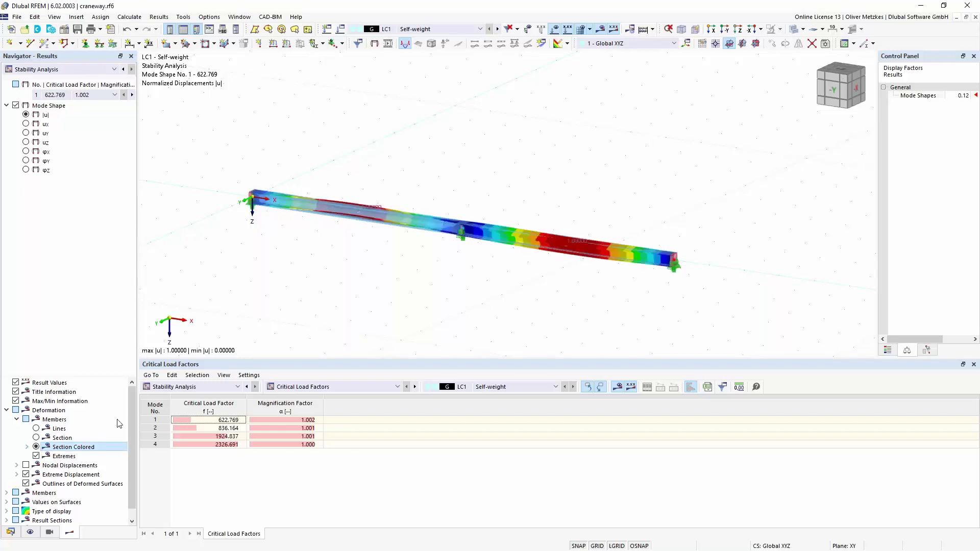
scroll(455, 212, "up", 1)
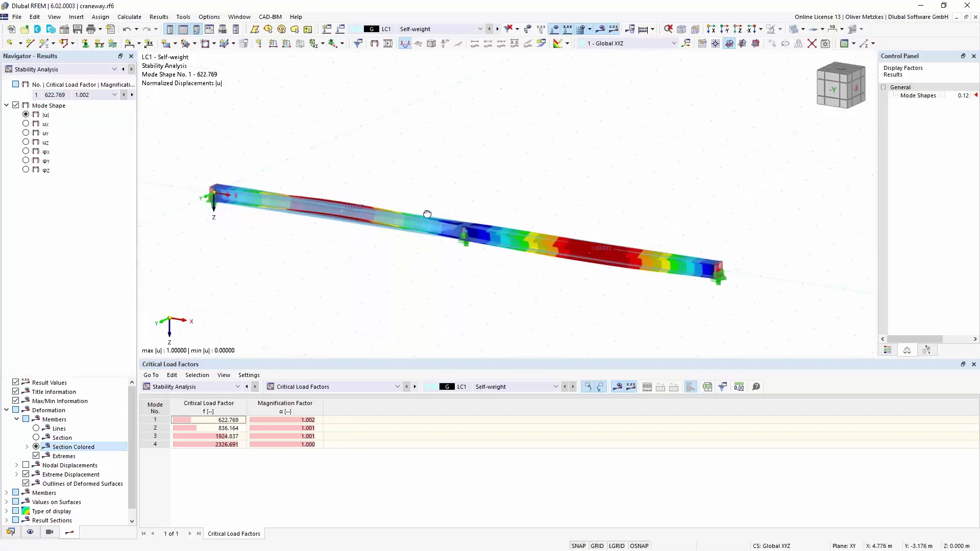
middle_click_drag(427, 213, 420, 181, "ctrl")
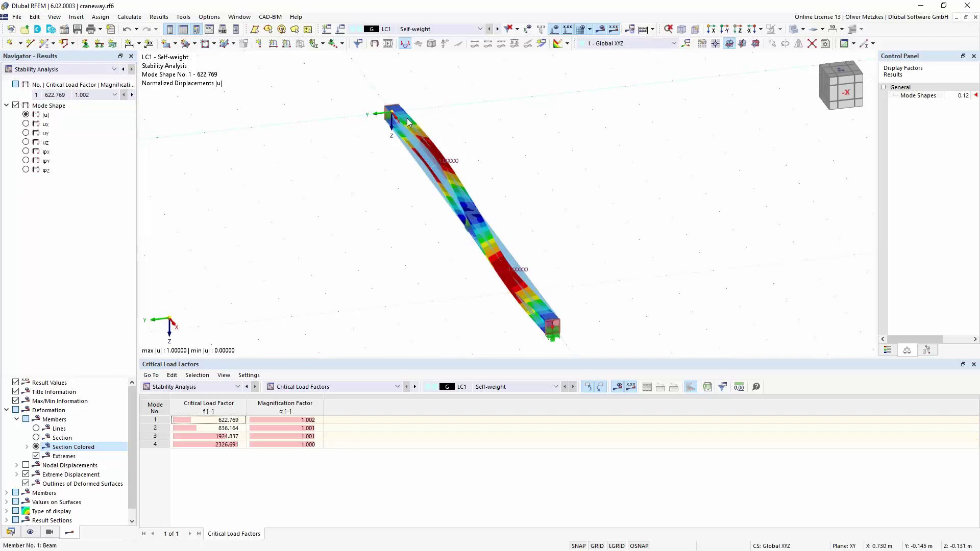
mouse_move(408, 122)
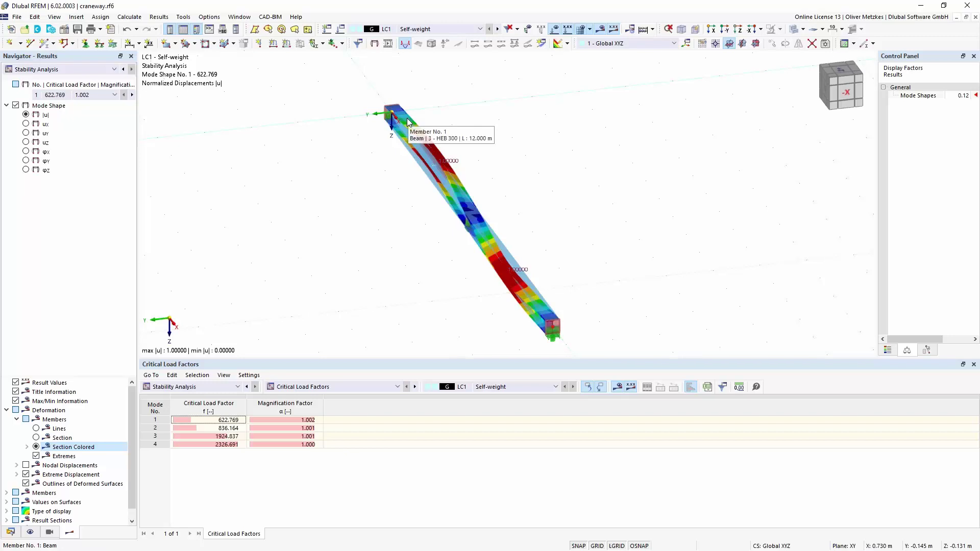
- Create a new imperfection case IC1 with the imperfection type Buckling Mode
left_click(11, 533)
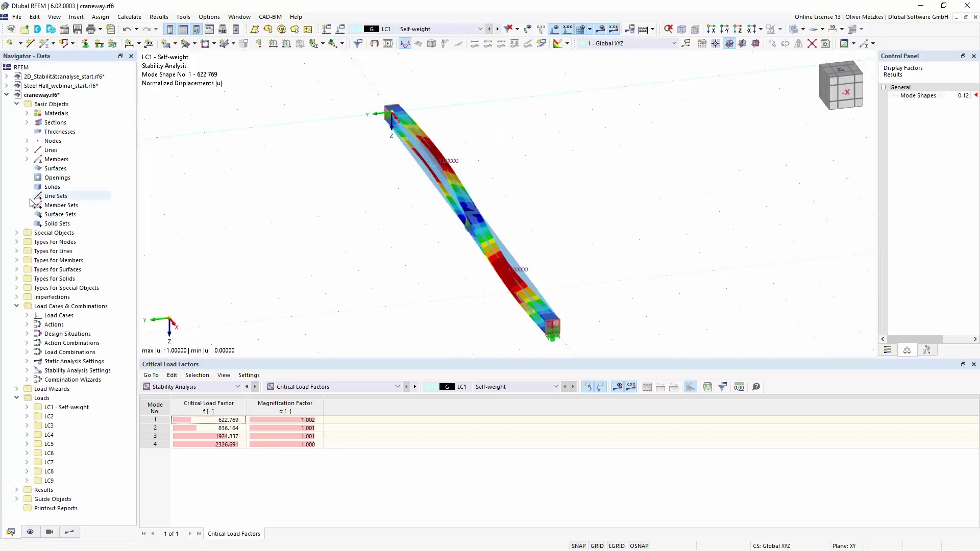
left_click(16, 297)
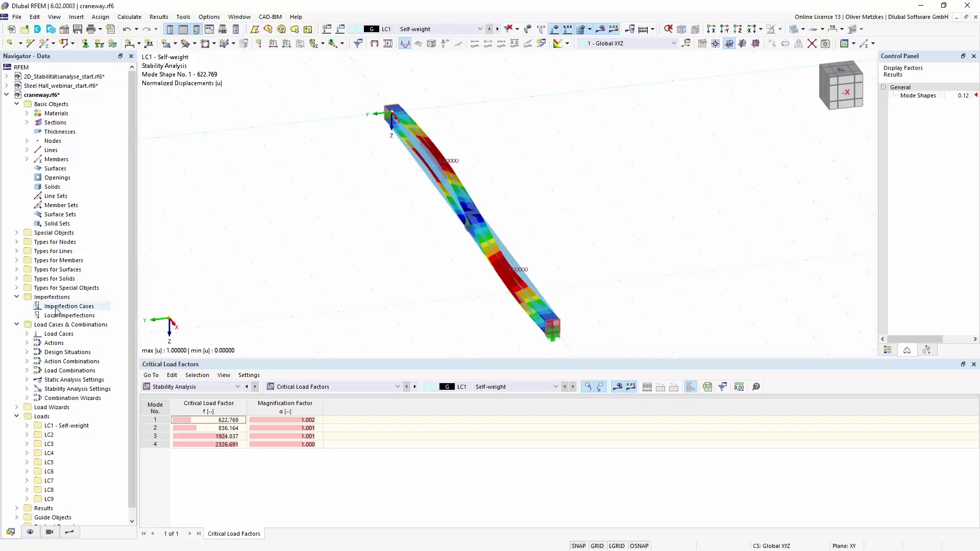
right_click(55, 307)
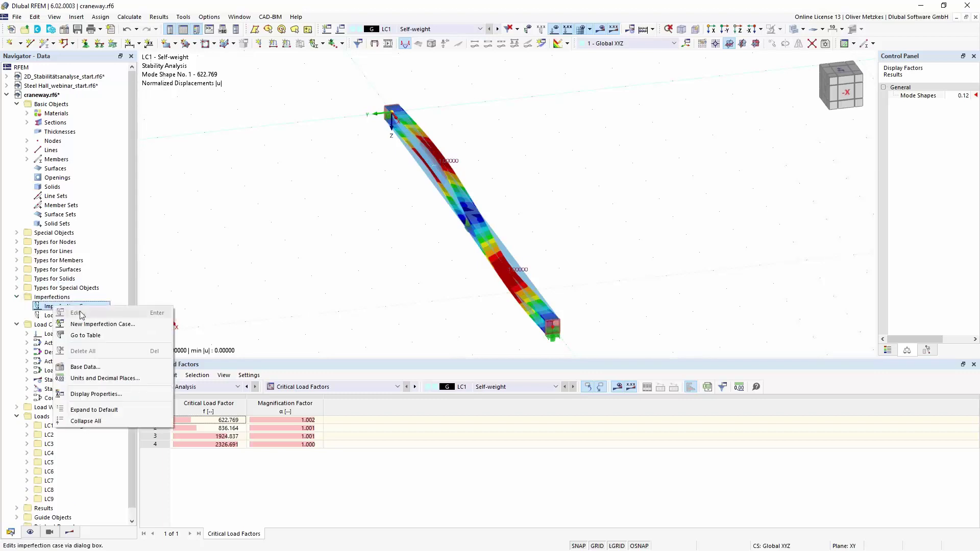
left_click(109, 327)
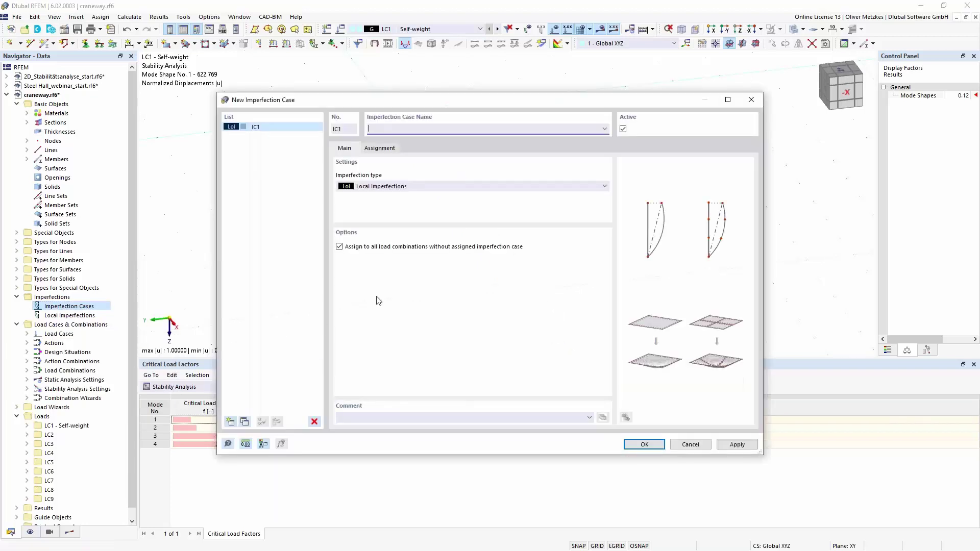
left_click(469, 187)
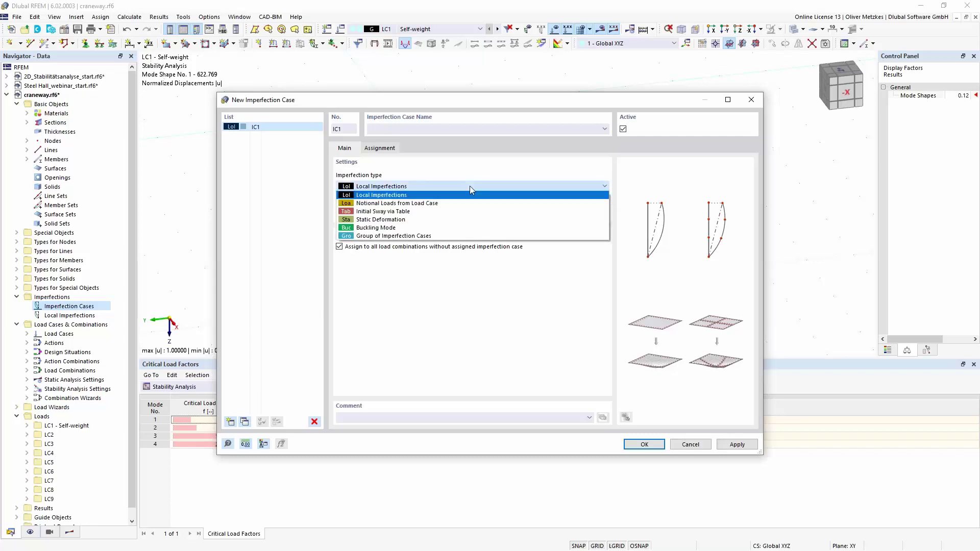
left_click(363, 228)
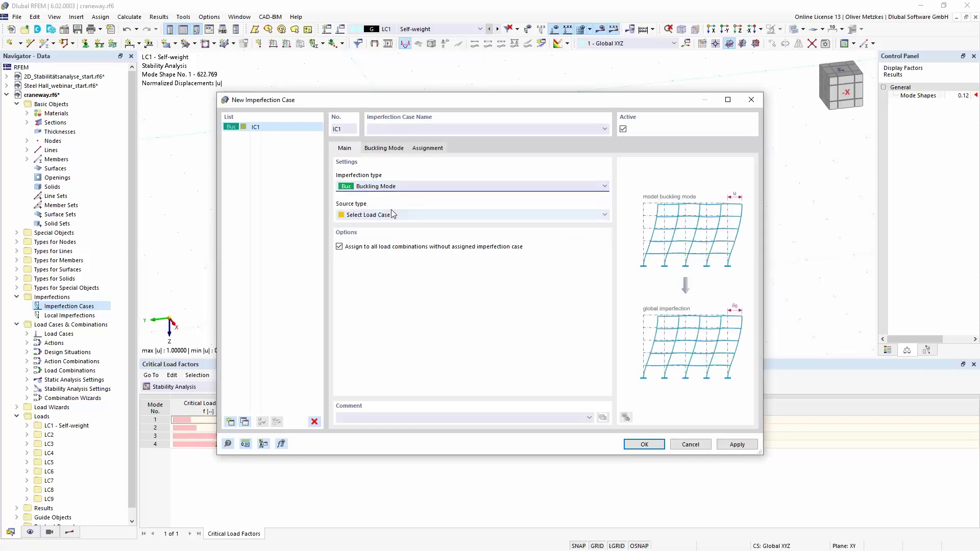
- Set the imperfection direction of IC1's buckling mode shape to YL, global in Y on true length
left_click(384, 149)
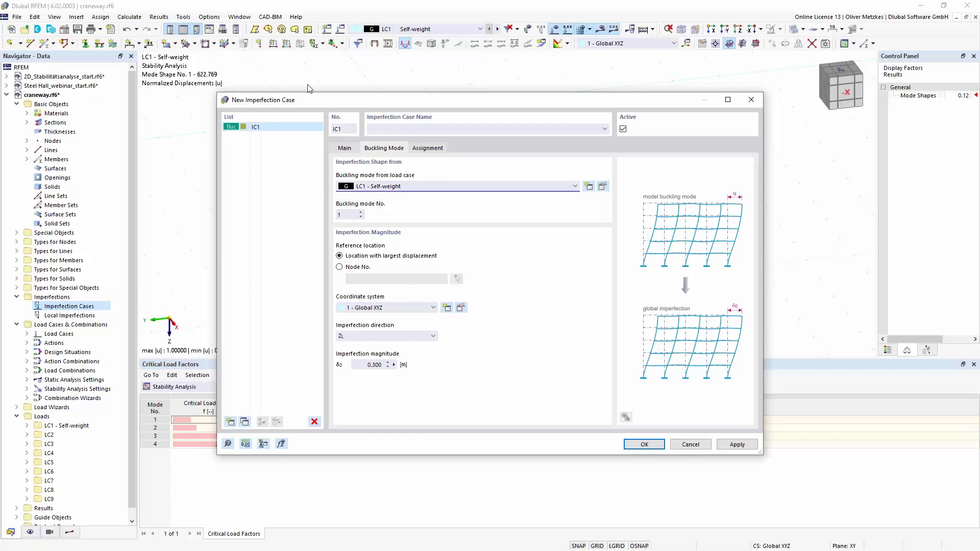
left_click_drag(320, 100, 727, 109)
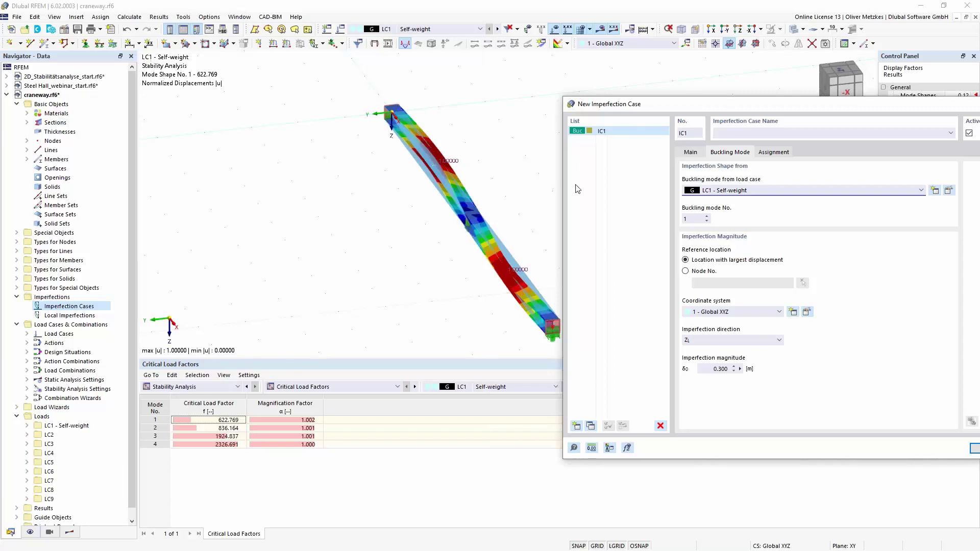
left_click_drag(685, 105, 468, 123)
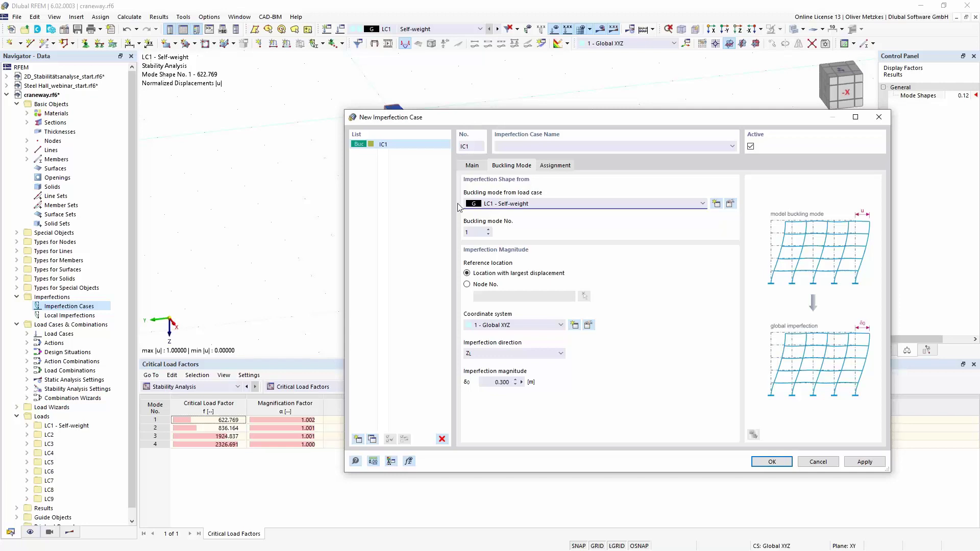
left_click(500, 354)
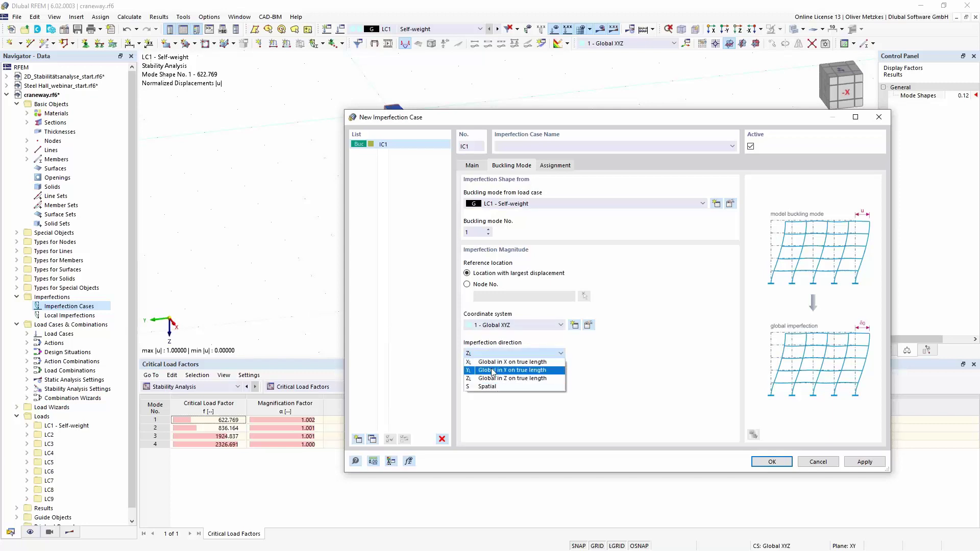
left_click(493, 371)
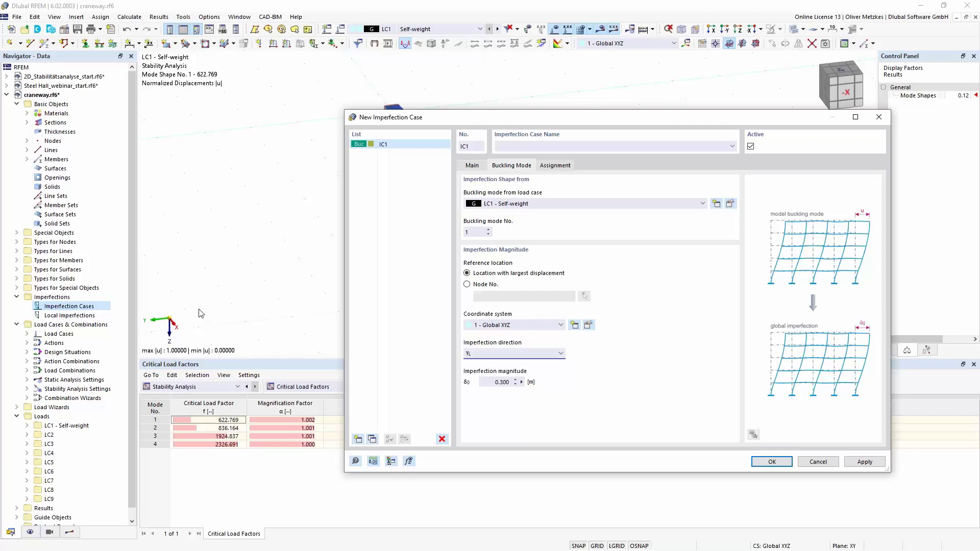
- Define IC1's imperfection magnitude with the formula members[1].length/2/200
key("Tab")
left_click(522, 382)
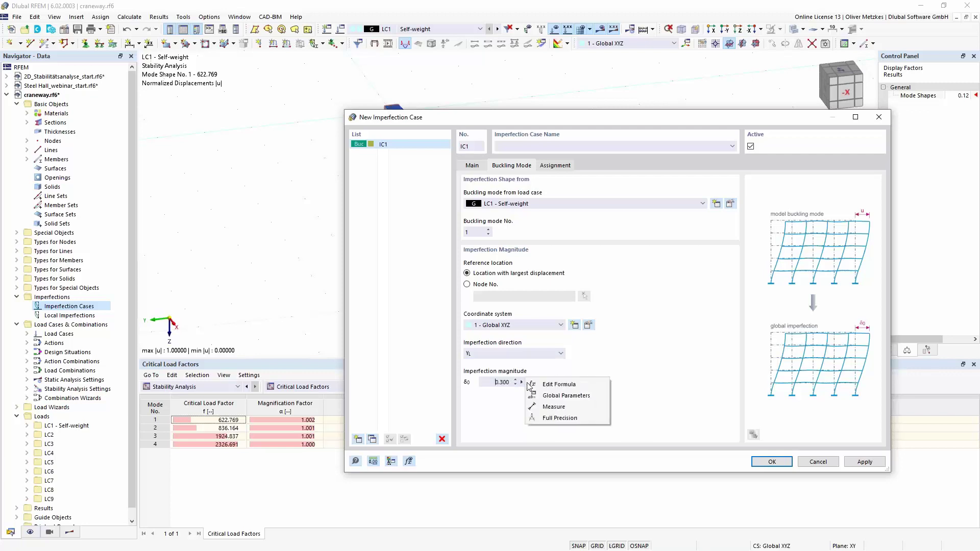
left_click(569, 386)
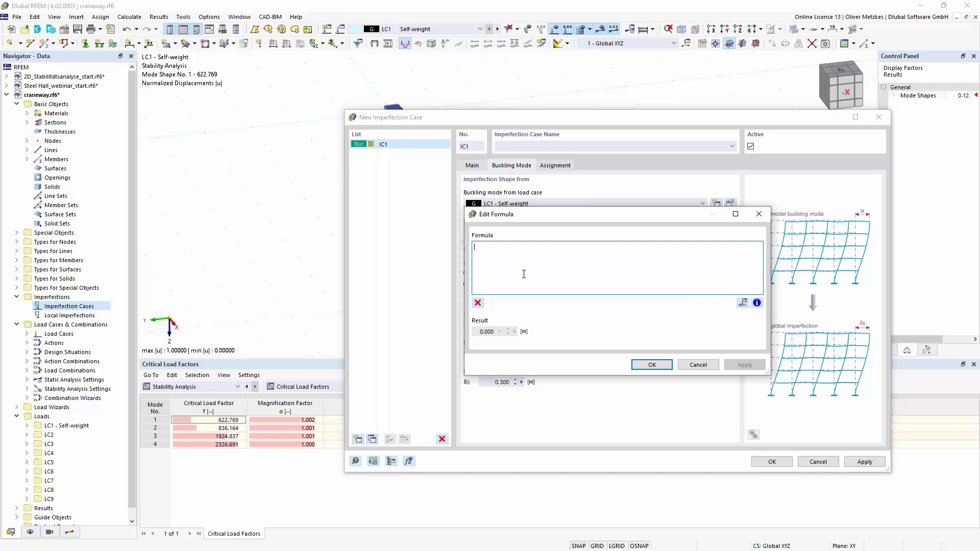
type("members[")
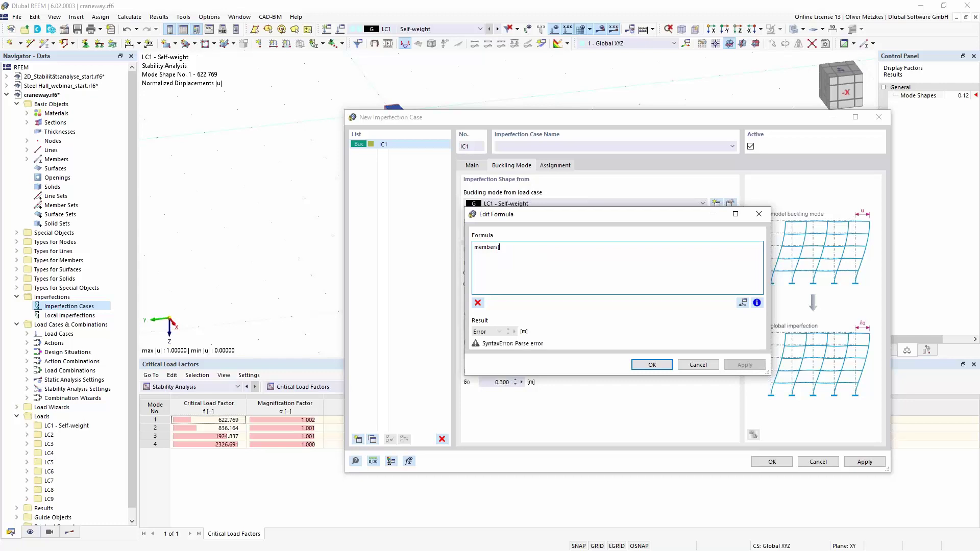
type("1].length")
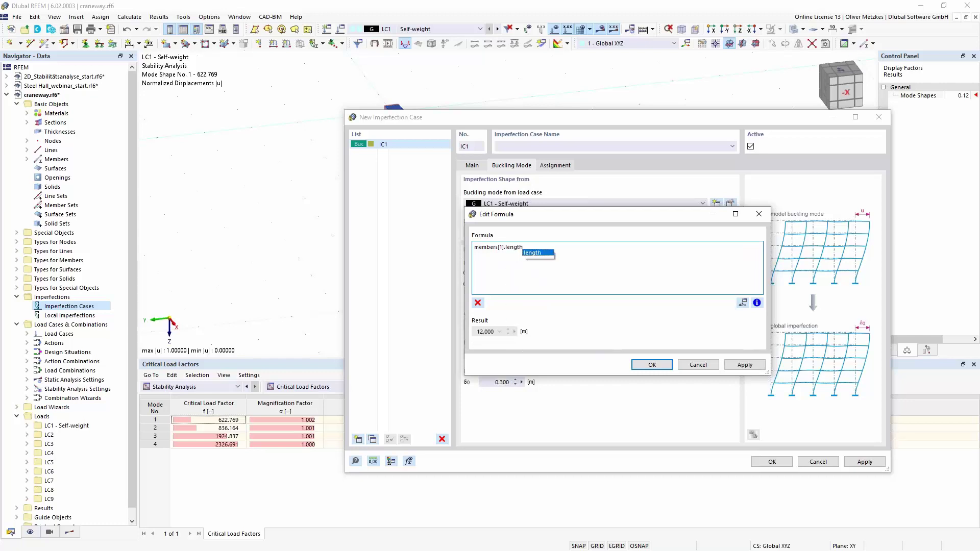
left_click(531, 253)
type("/2")
type("/")
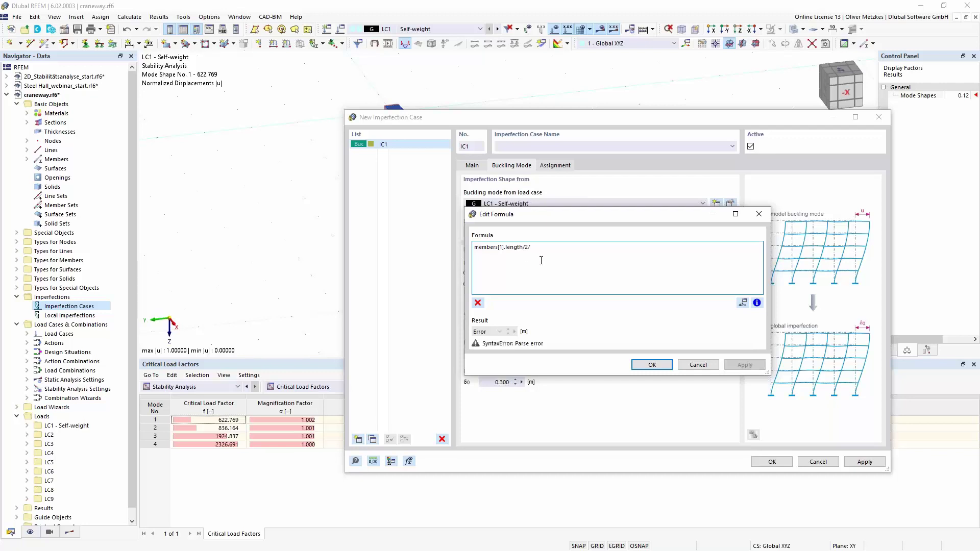
type("200")
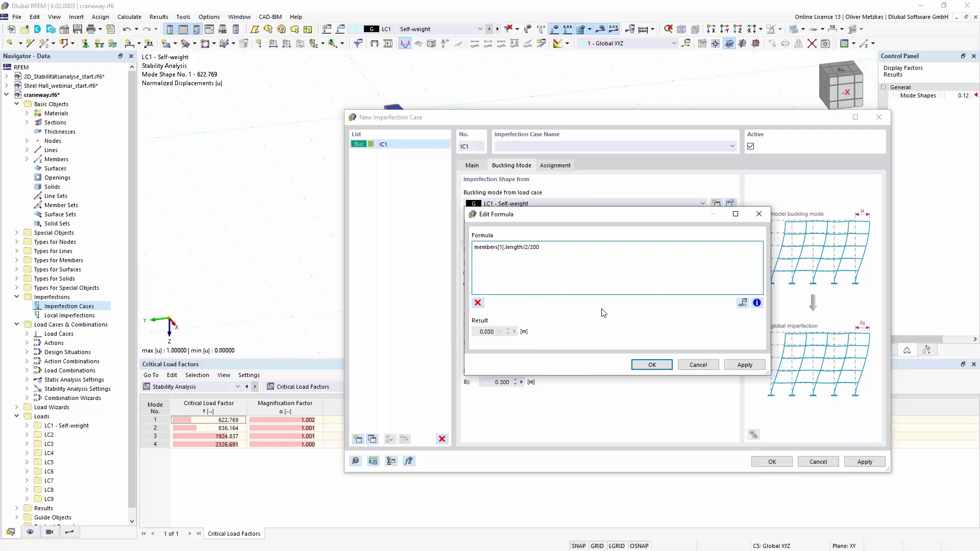
left_click(653, 366)
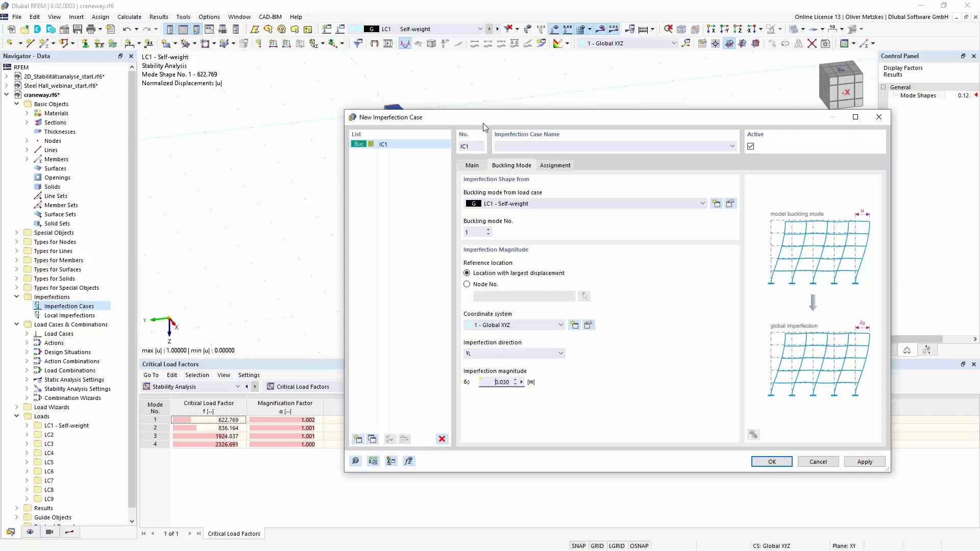
- Add a second imperfection case IC2 with the imperfection type Group of Imperfection Cases
left_click_drag(485, 118, 477, 290)
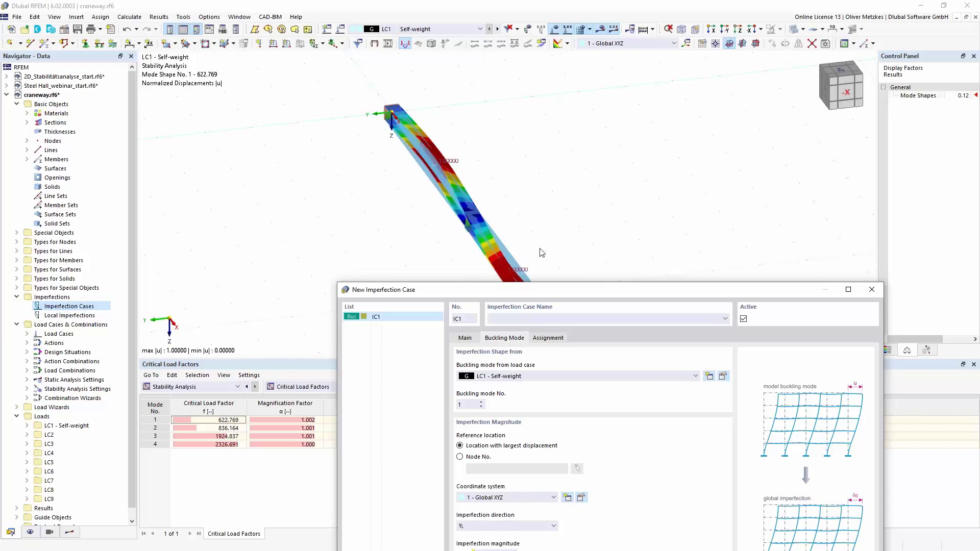
left_click_drag(581, 289, 588, 141)
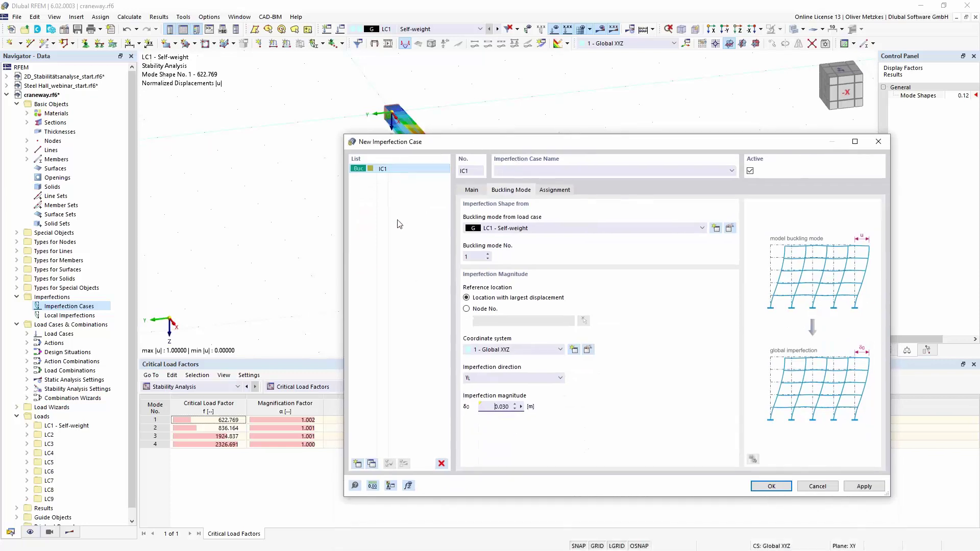
left_click(358, 464)
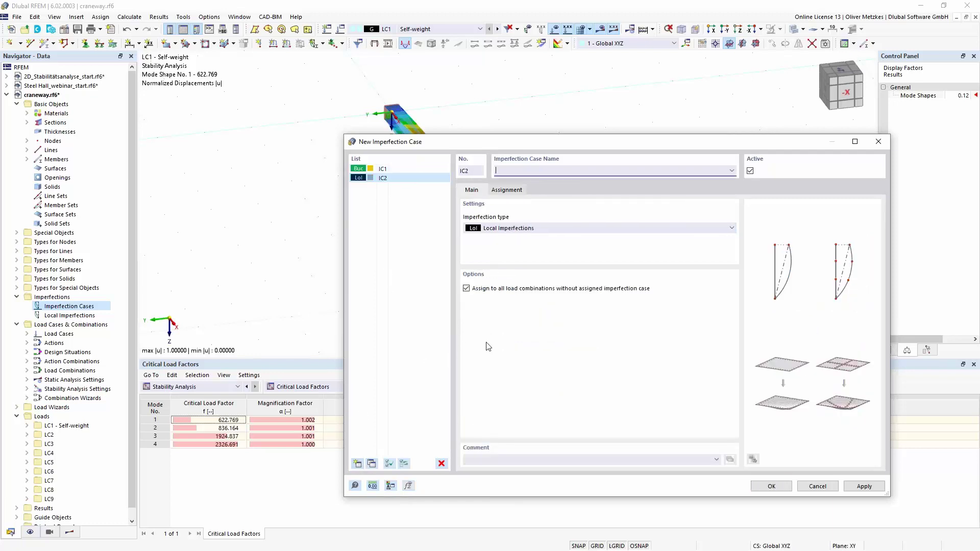
left_click(559, 228)
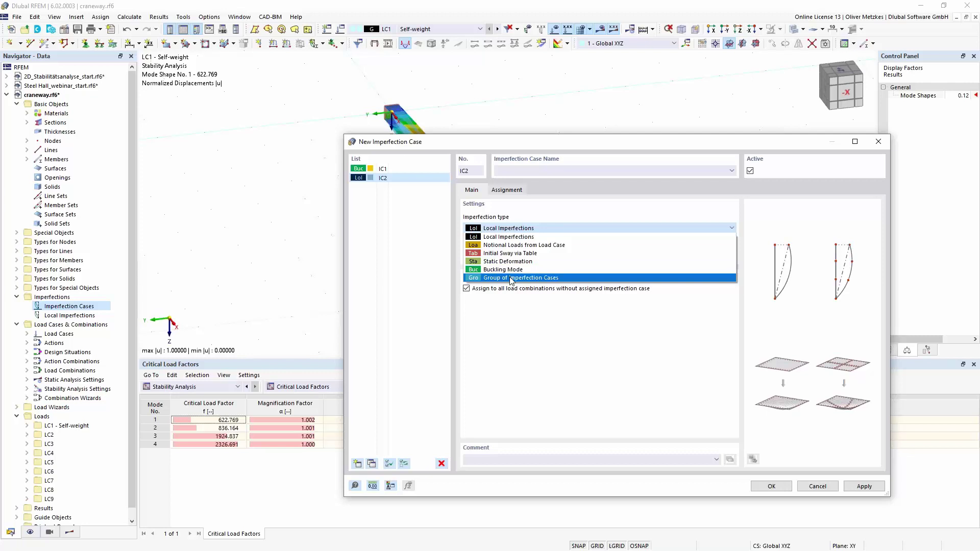
left_click(511, 279)
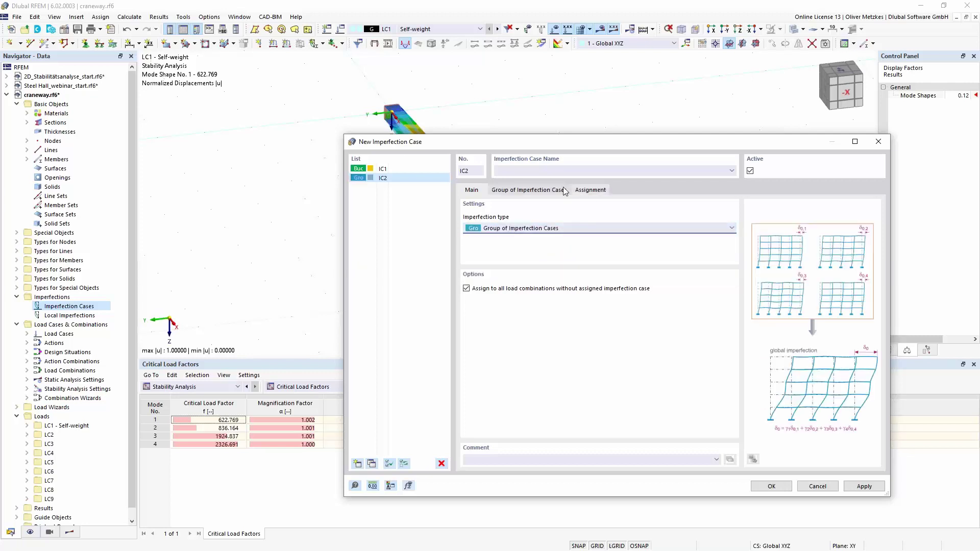
- Add IC1 with a factor of -1.00 to the group of IC2 and save both imperfection cases
left_click(541, 190)
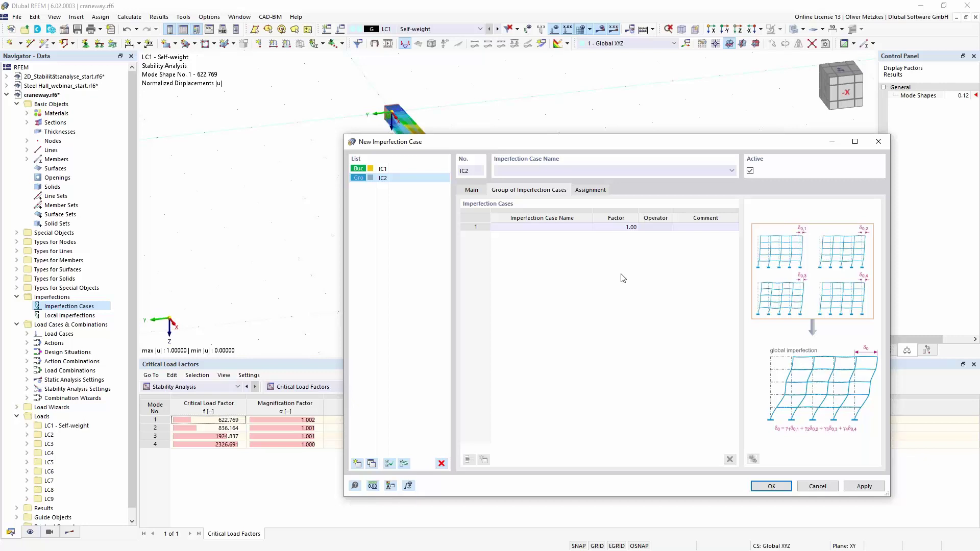
left_click(553, 227)
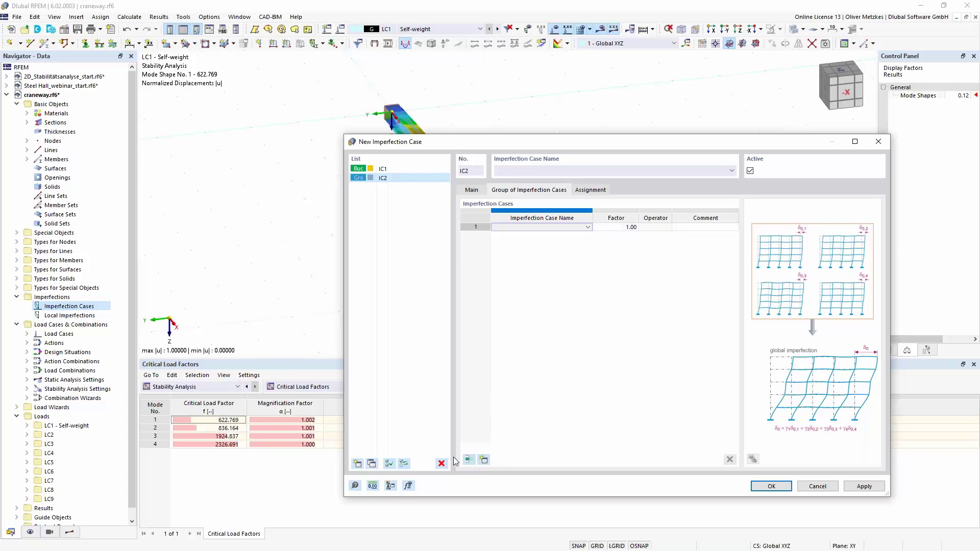
left_click(656, 228)
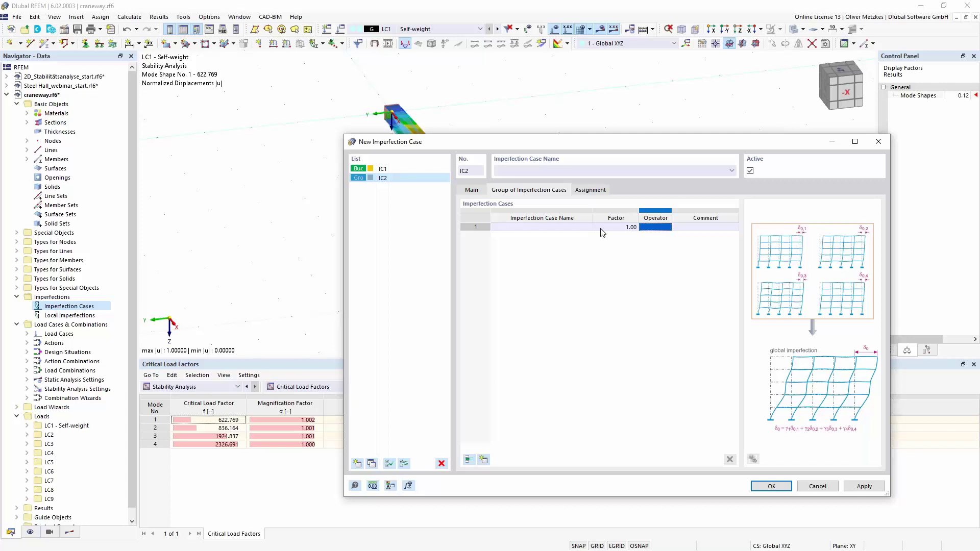
left_click(587, 229)
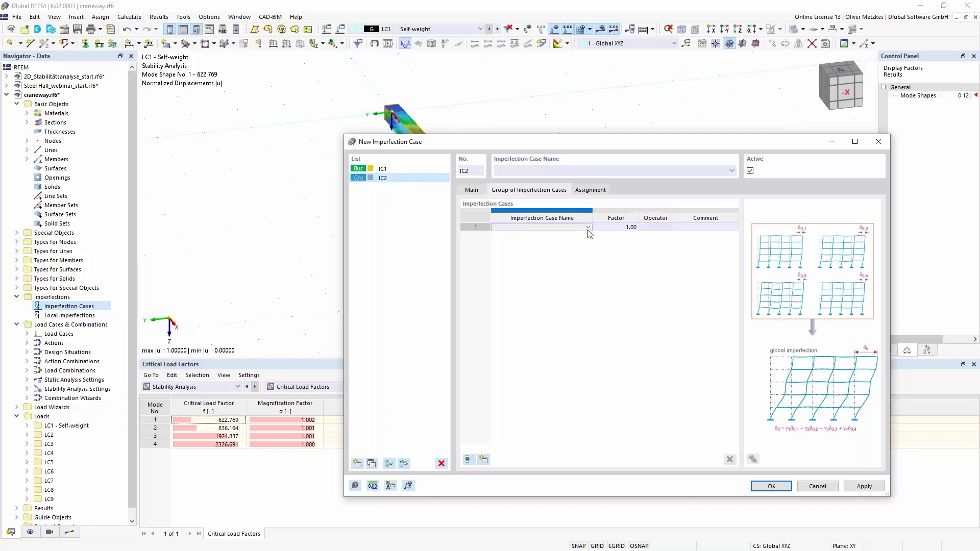
left_click(589, 228)
left_click(575, 235)
left_click(621, 228)
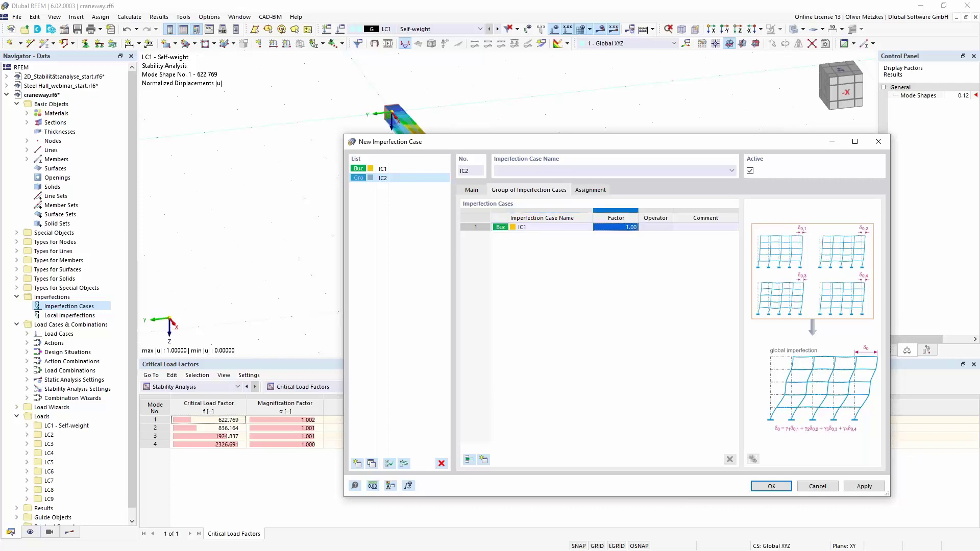
type("-1")
left_click(579, 231)
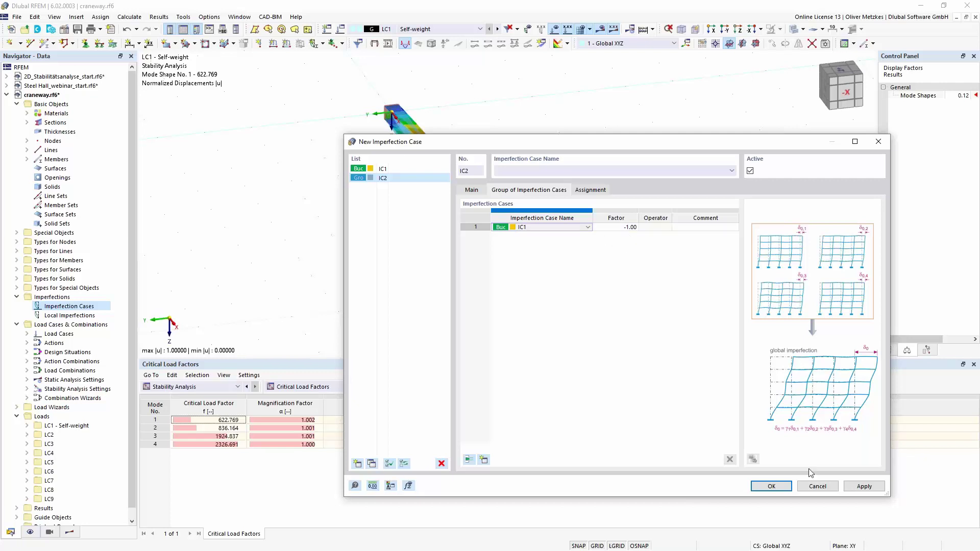
left_click(780, 487)
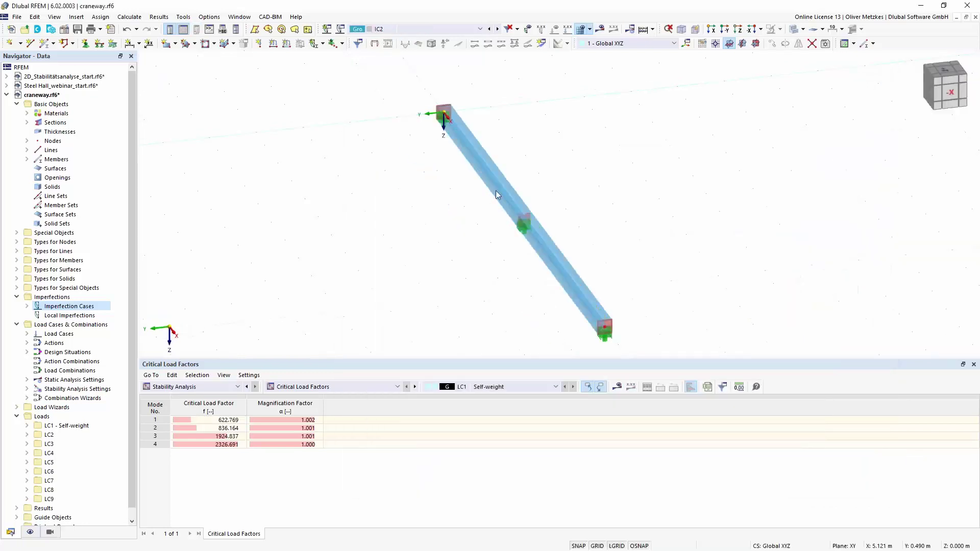
- Calculate imperfection case IC2 and display its global deformations |u| on the craneway beam
middle_click_drag(526, 307, 556, 292, "ctrl")
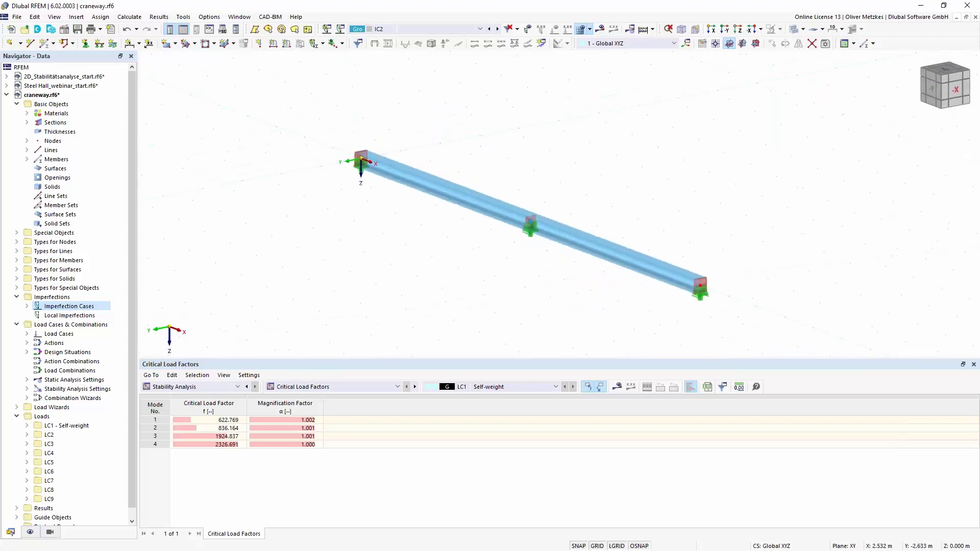
middle_click_drag(398, 159, 260, 160)
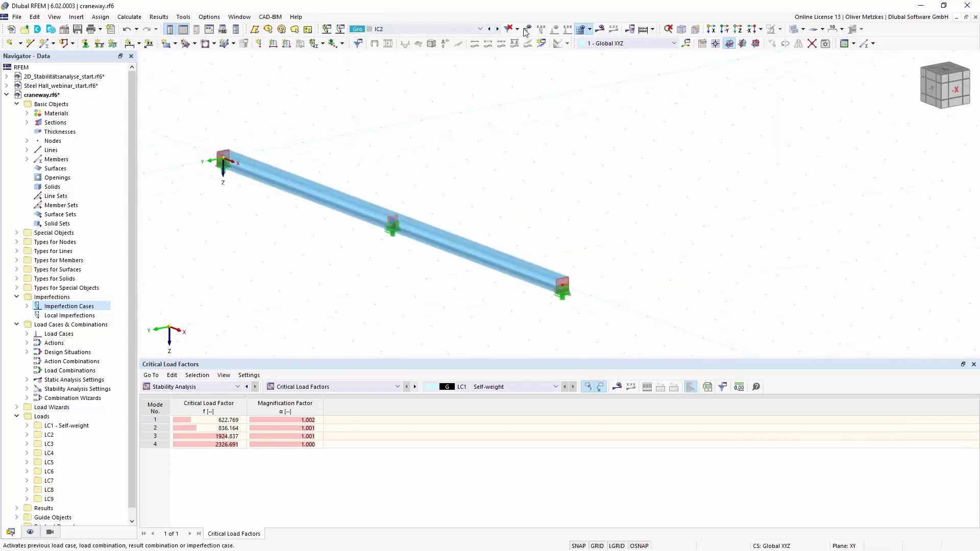
left_click(600, 29)
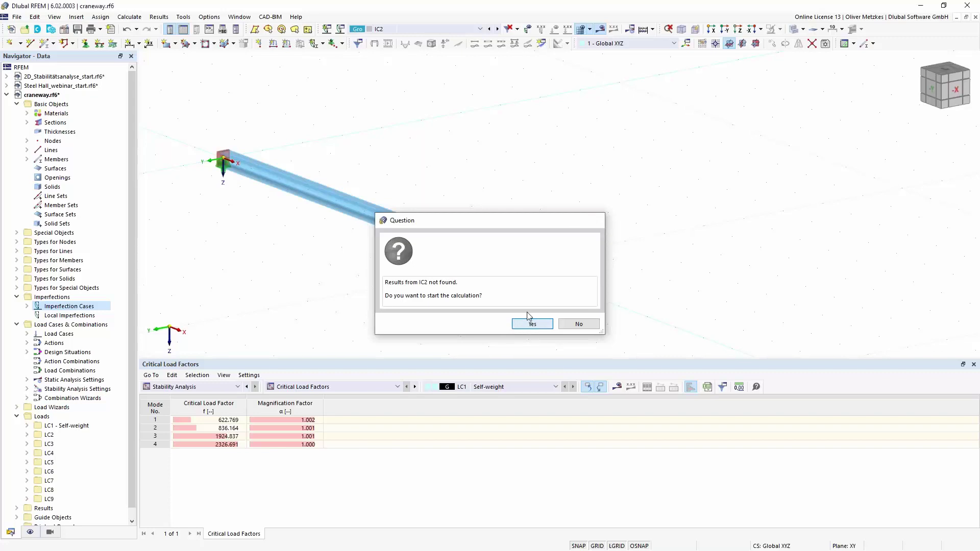
left_click(530, 323)
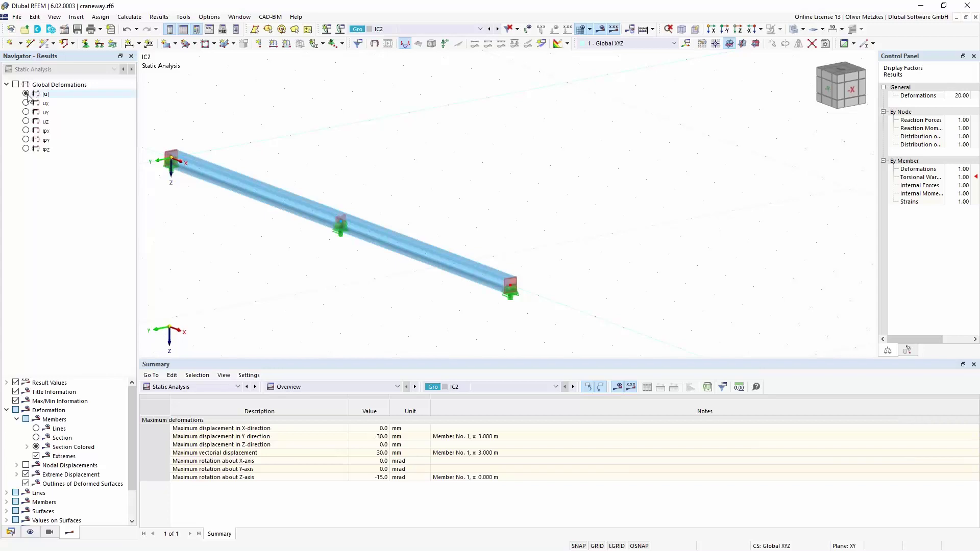
left_click(19, 83)
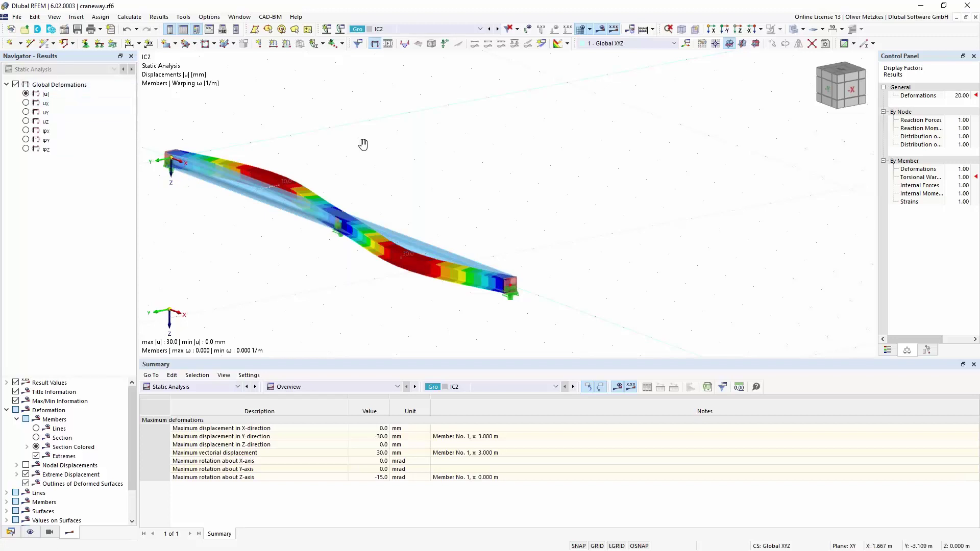
middle_click_drag(363, 144, 477, 165)
- Calculate imperfection case IC1 and compare its deformed shape with that of IC2
left_click(480, 29)
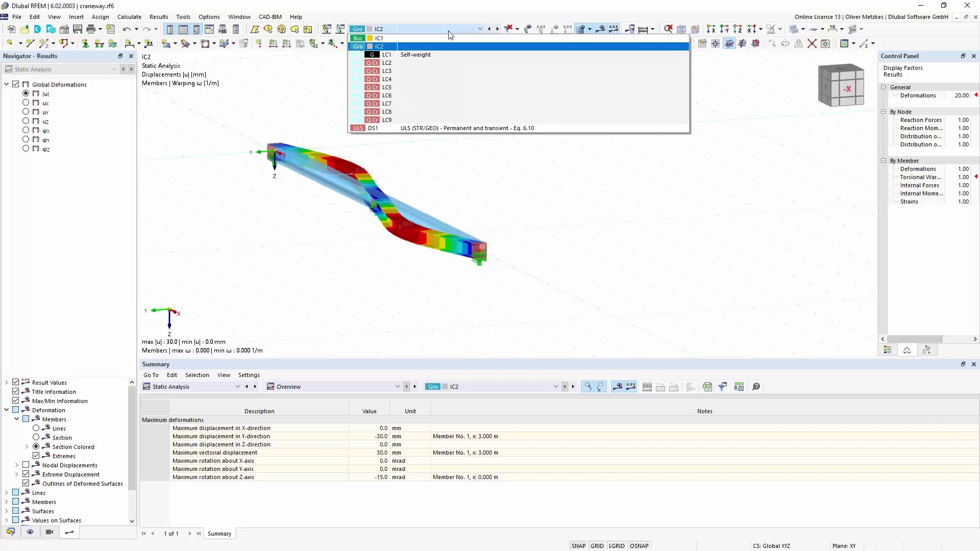
left_click(525, 40)
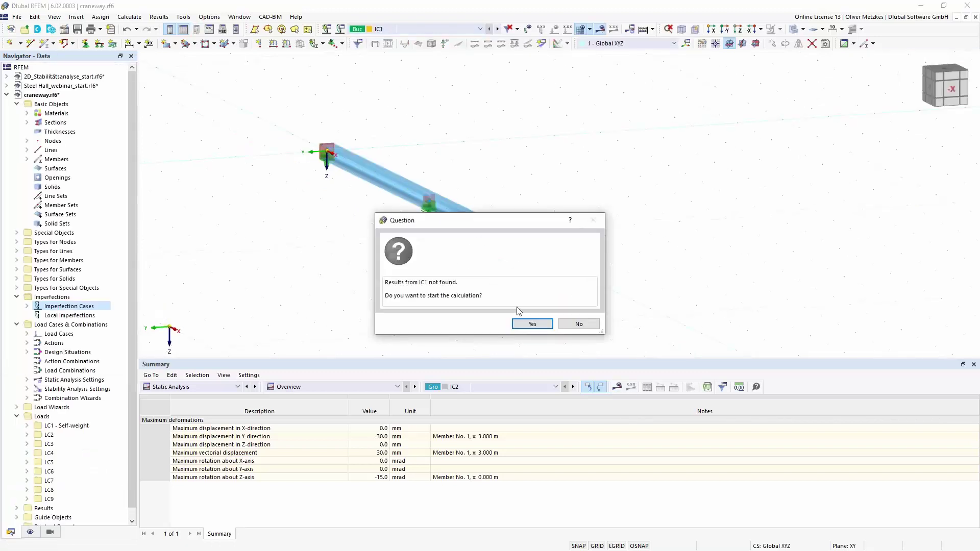
left_click(528, 321)
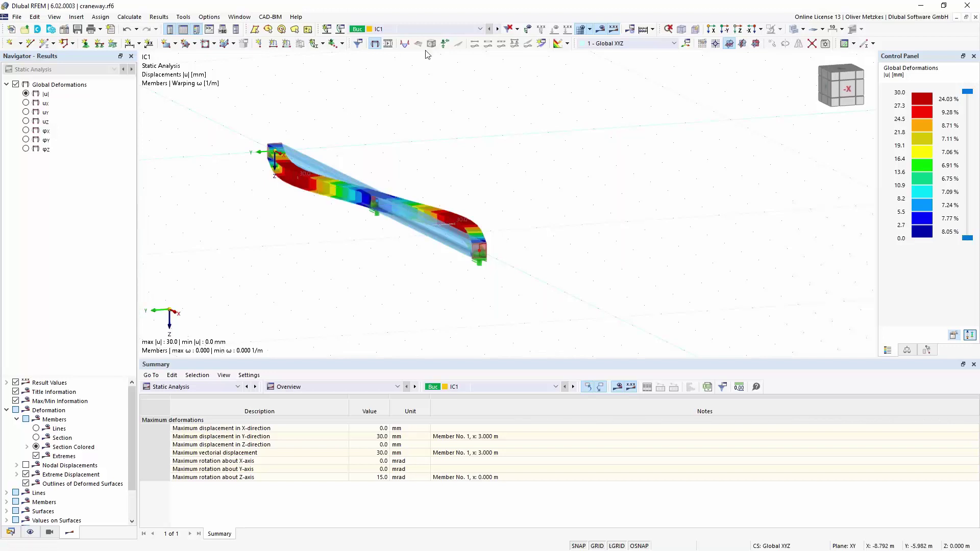
left_click(498, 29)
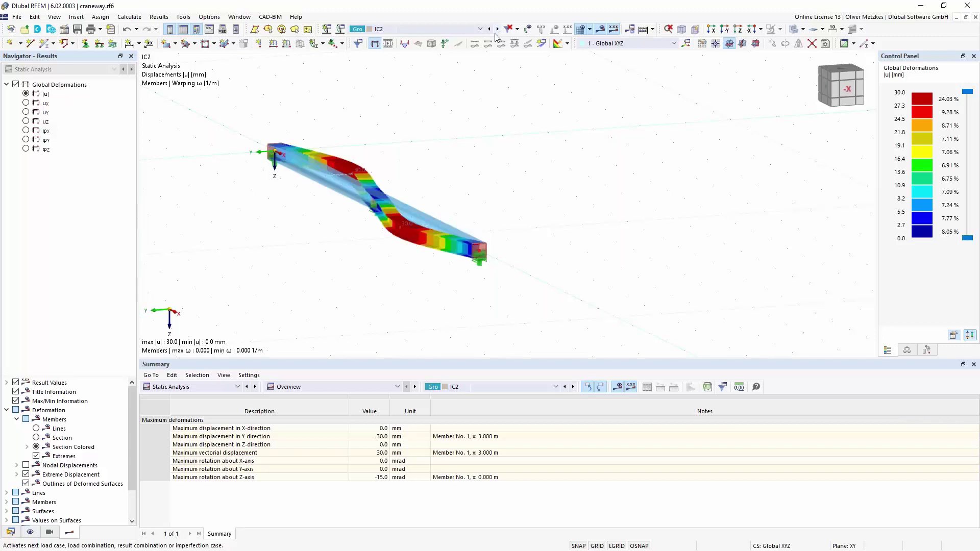
- Open design situation DS1 and review the imperfection case option in its assigned combination wizard
left_click(364, 29)
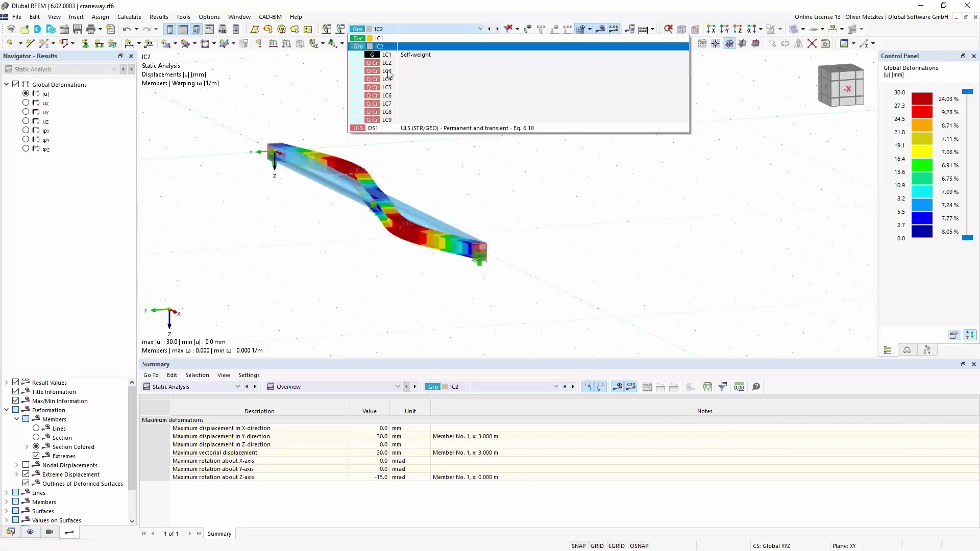
left_click(391, 128)
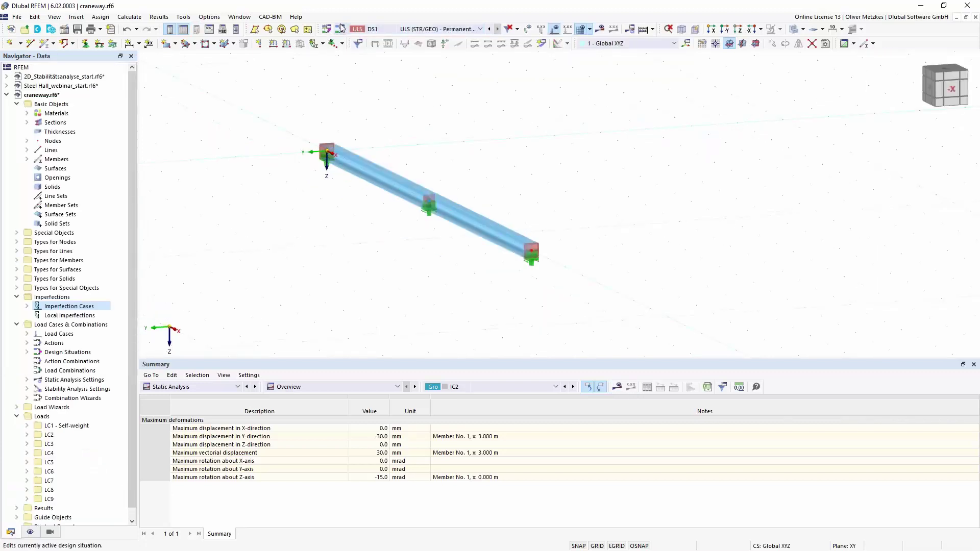
left_click(341, 29)
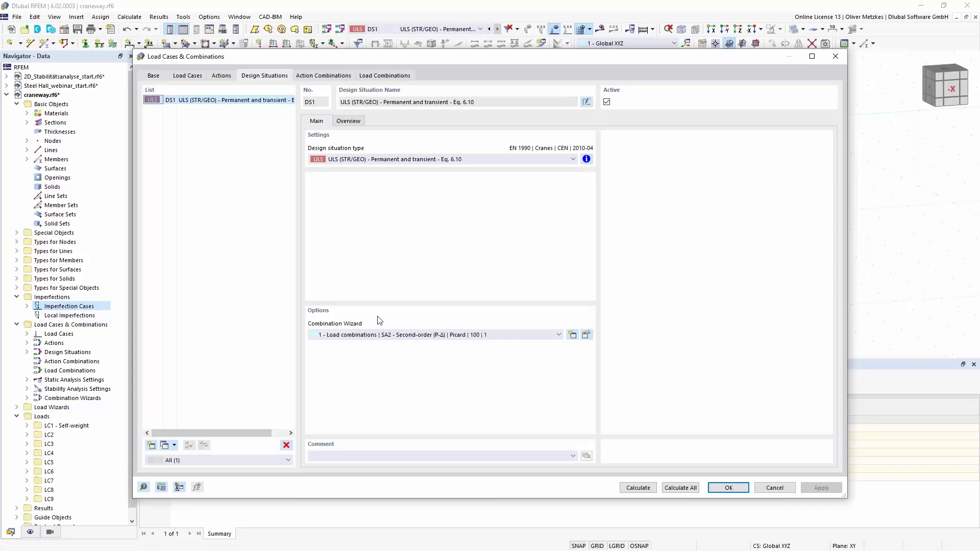
left_click(591, 336)
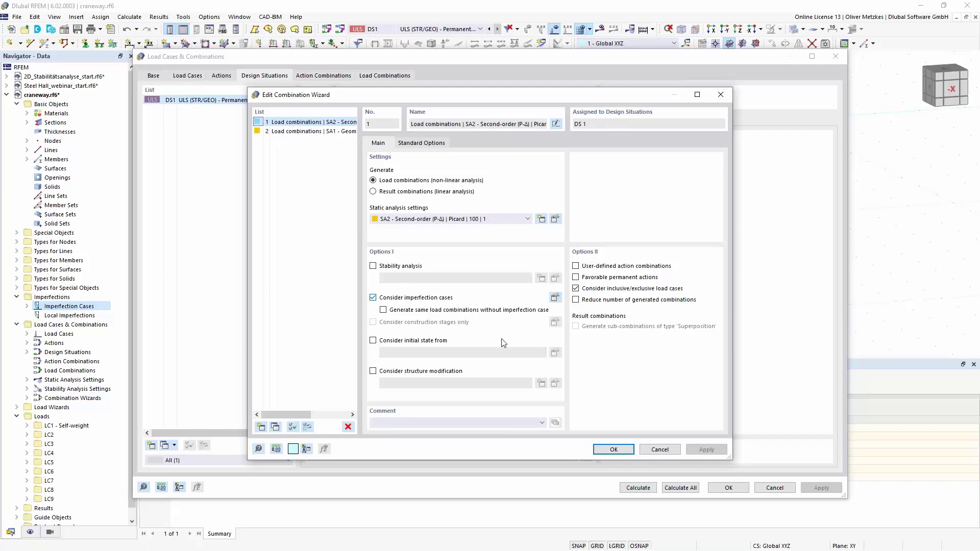
left_click(614, 449)
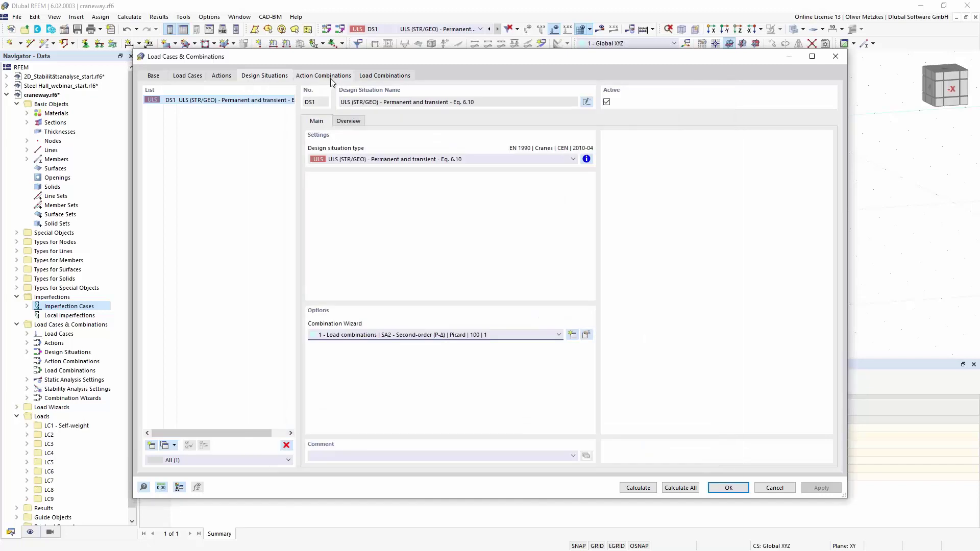
- Generate the load combinations for DS1 and examine the imperfection case assigned to CO3
left_click(365, 76)
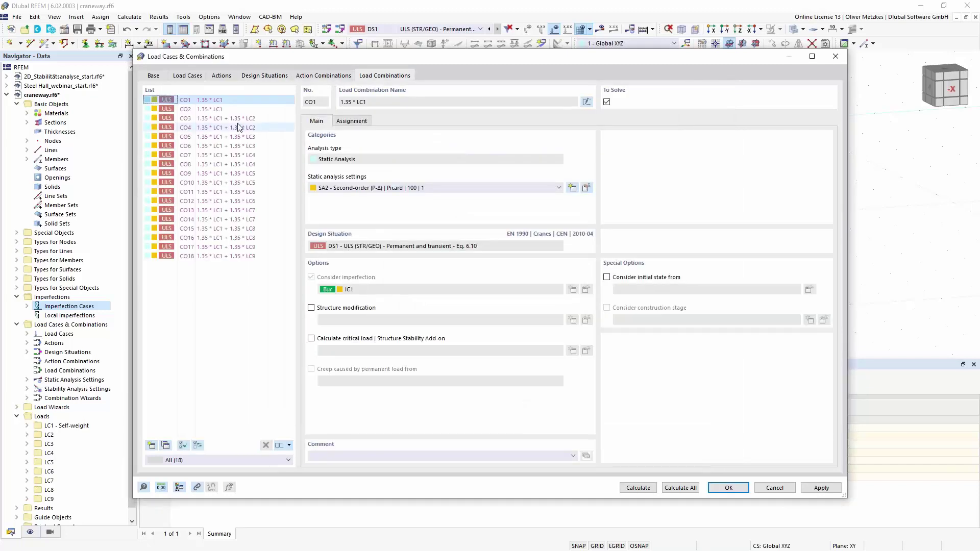
left_click(233, 119)
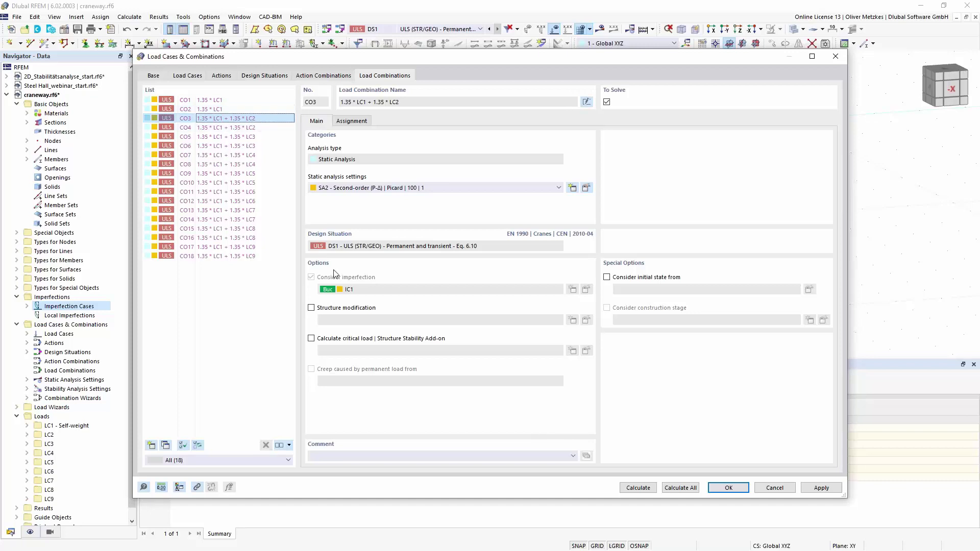
- Check the imperfection case assigned to load combination CO4 and calculate design situation DS1
left_click(245, 128)
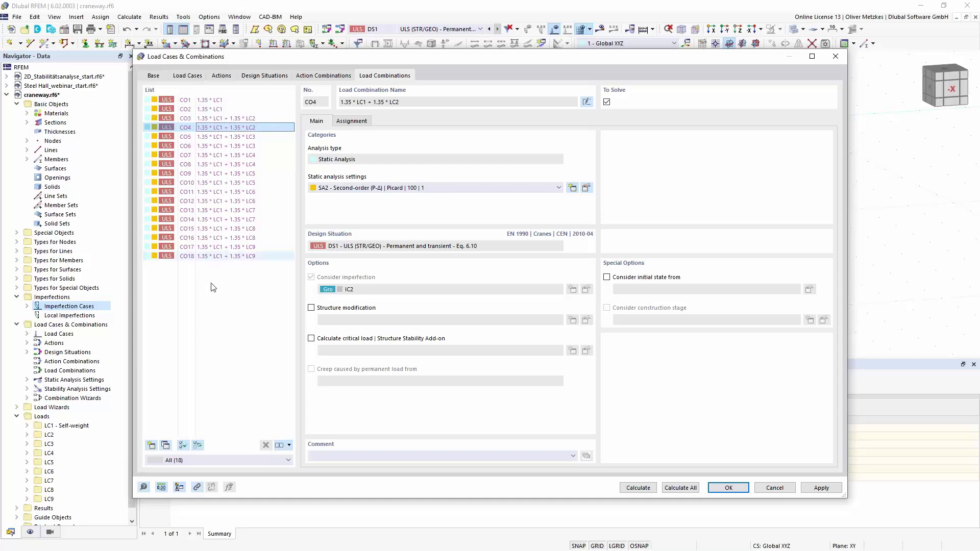
left_click(271, 77)
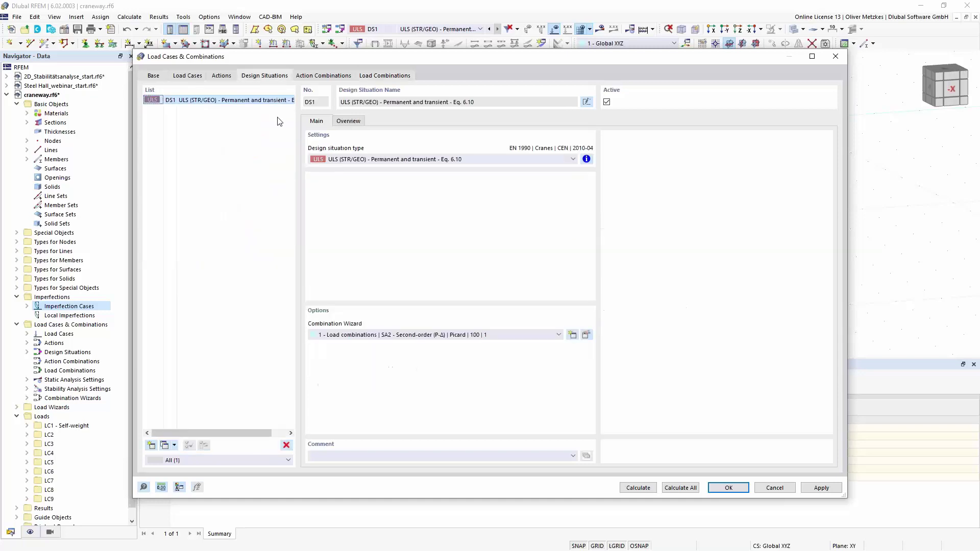
left_click(638, 488)
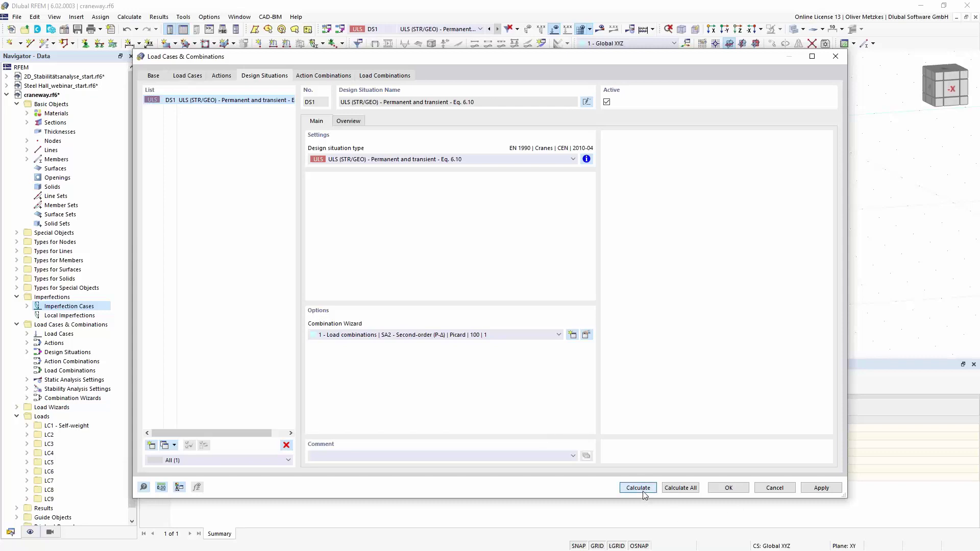
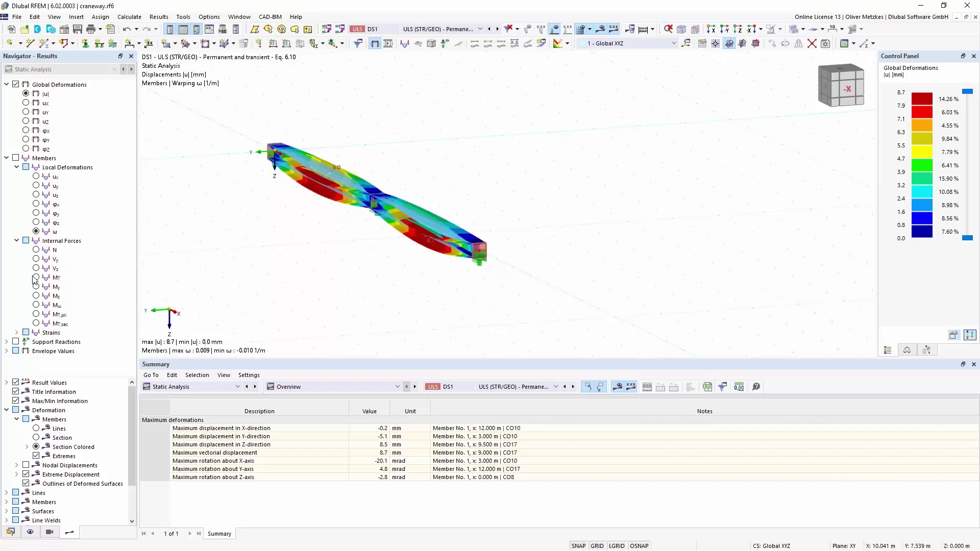
- Display the primary and secondary torsional moments MT,pri and MT,sec on the craneway beam for DS1
left_click(38, 314)
left_click(39, 323)
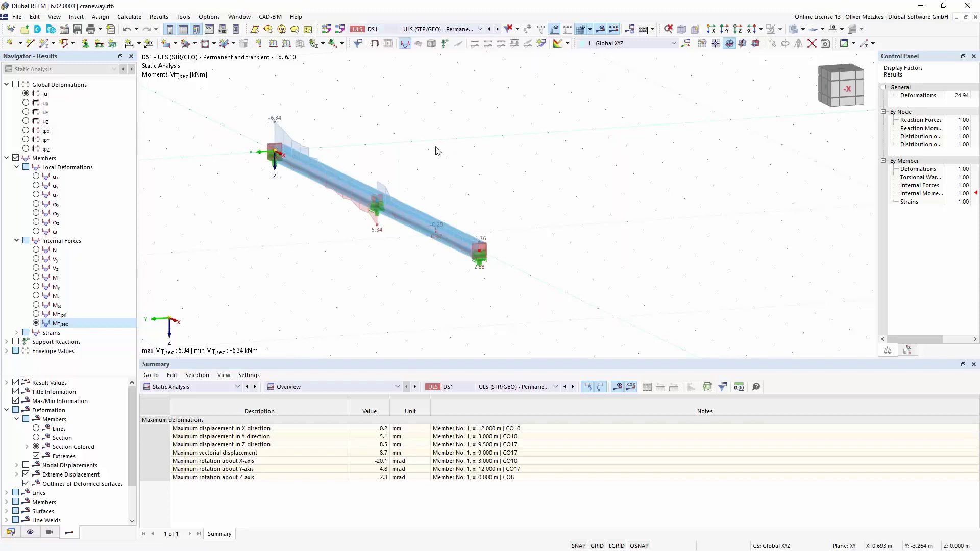
- Activate the Steel Design add-on in the craneway model's base data
left_click(65, 32)
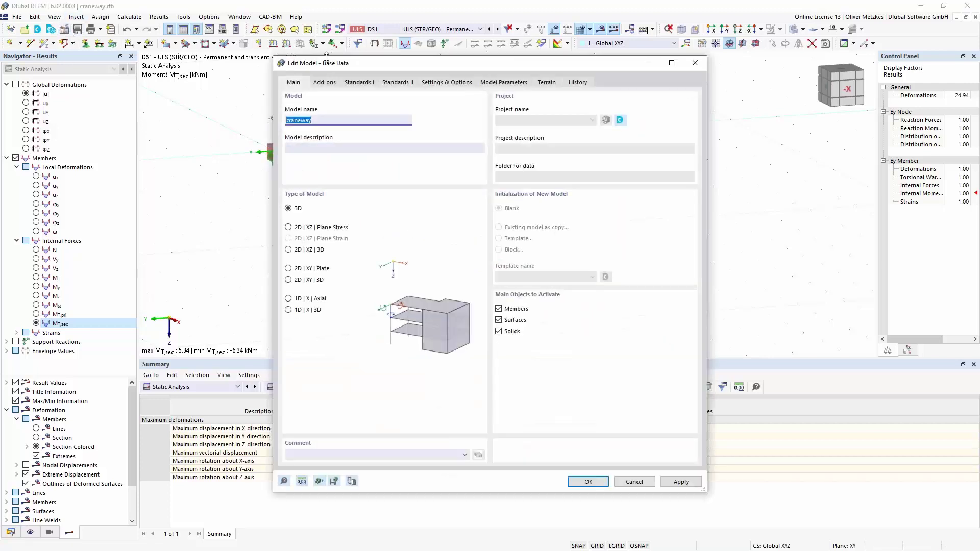
left_click(324, 83)
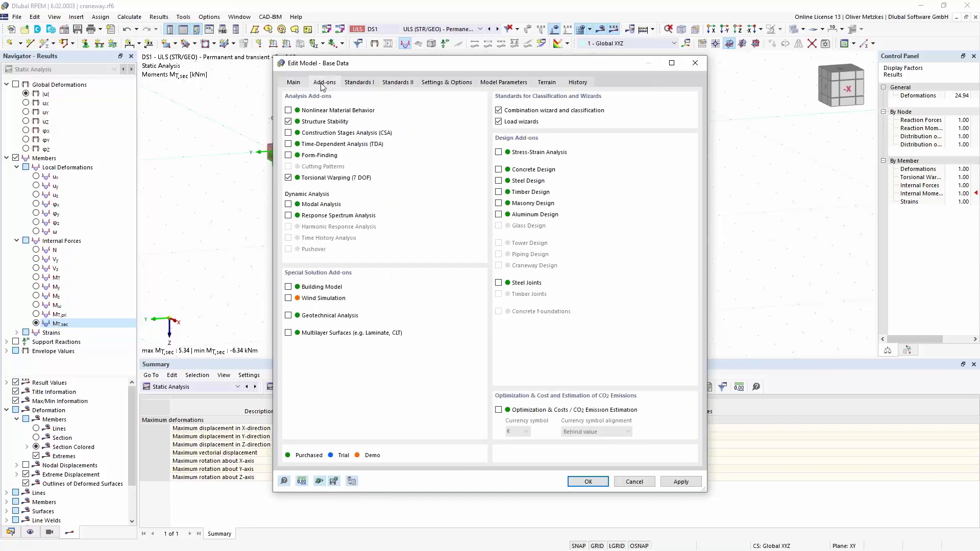
left_click(499, 180)
left_click(588, 482)
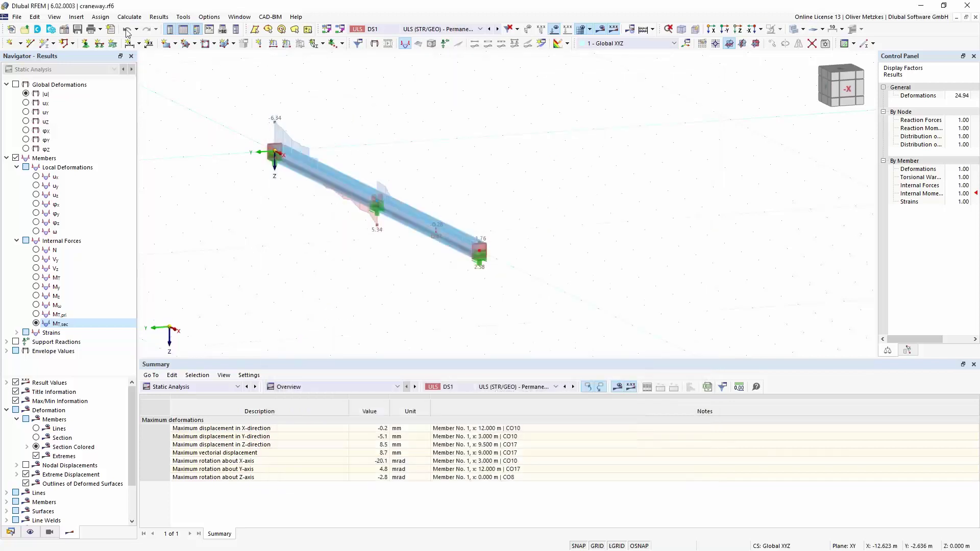
- Save the model including FE mesh and results as craneway.rf6 in the Webinar folder
left_click(78, 30)
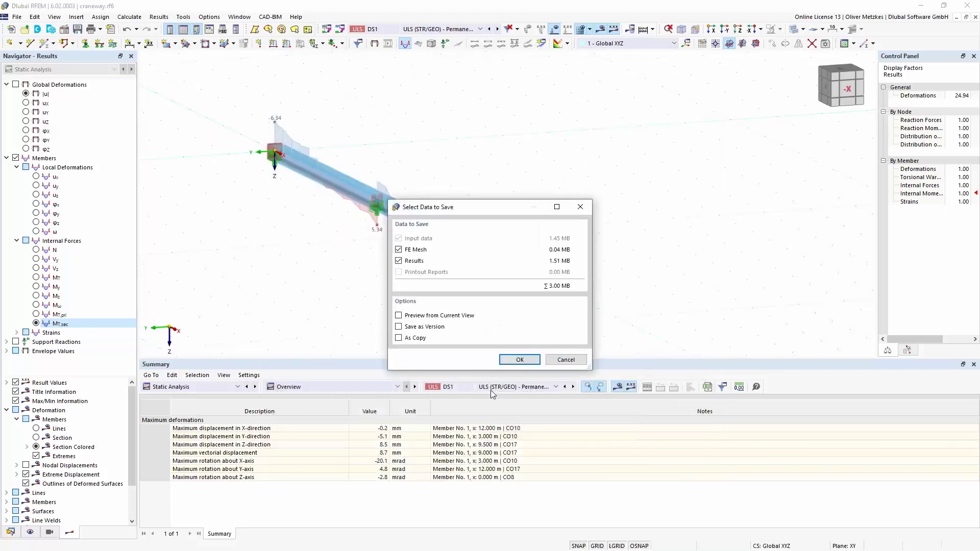
left_click(520, 361)
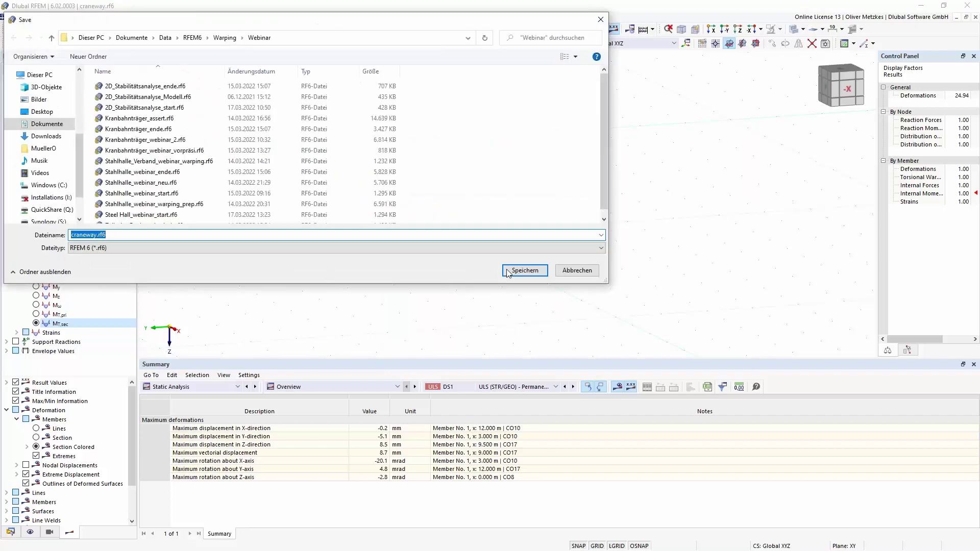
left_click(512, 272)
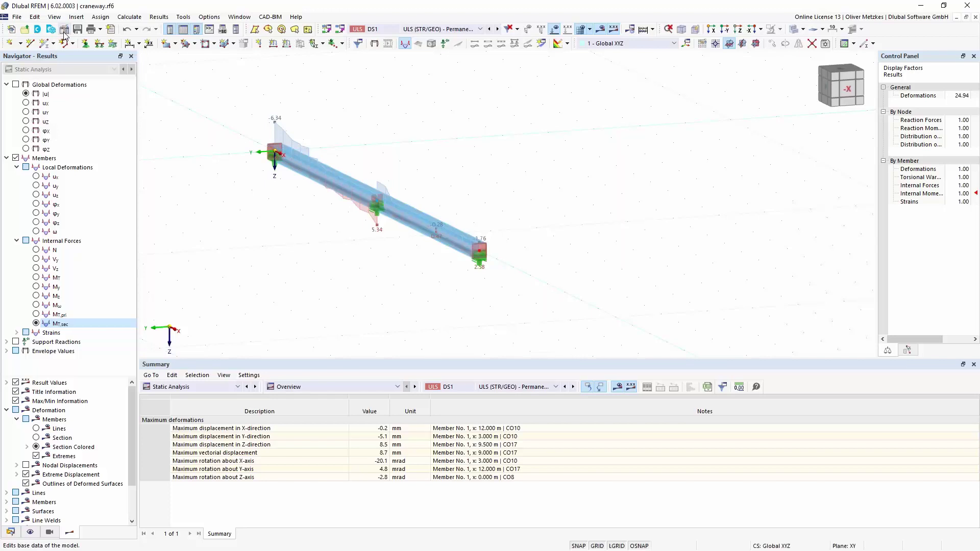
- Review the Steel Design input data for design situations, objects to design, materials and sections
left_click(170, 391)
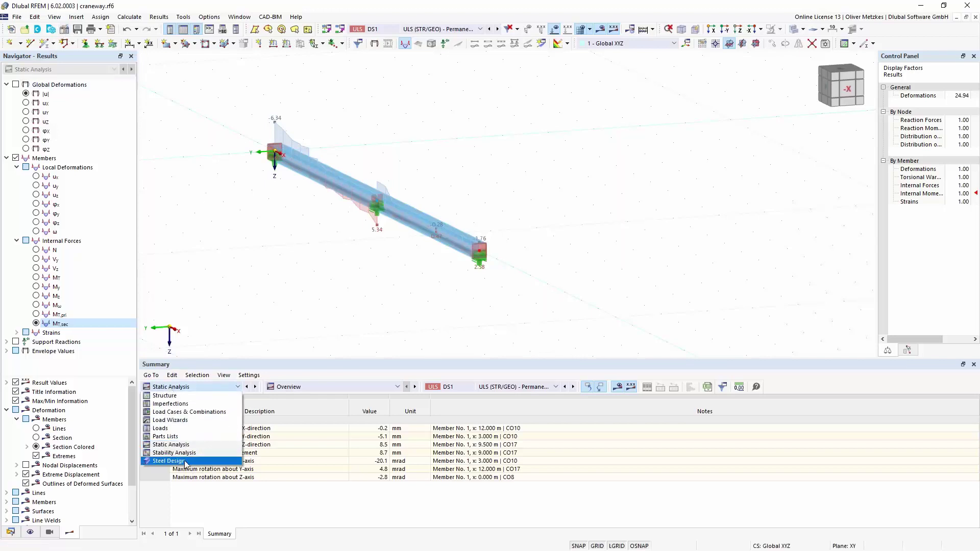
left_click(168, 461)
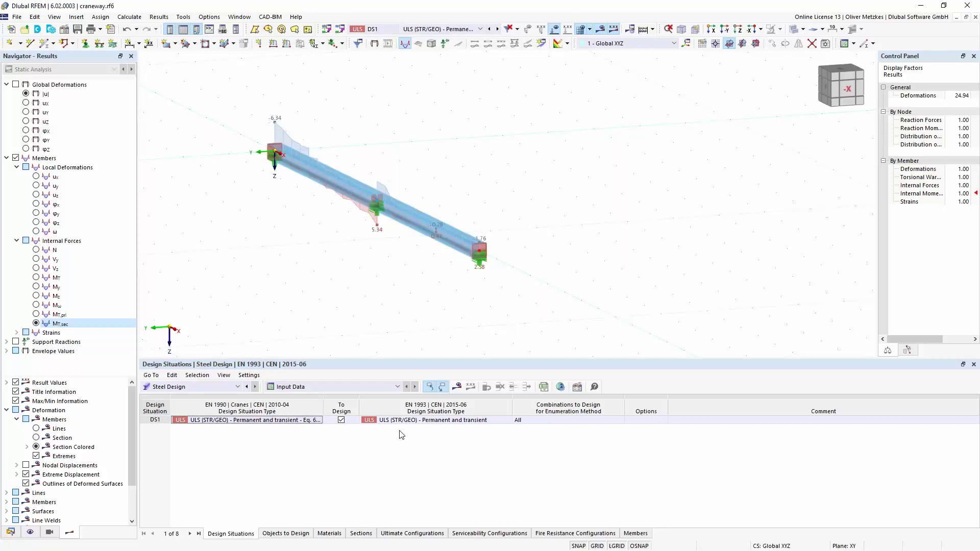
left_click(297, 534)
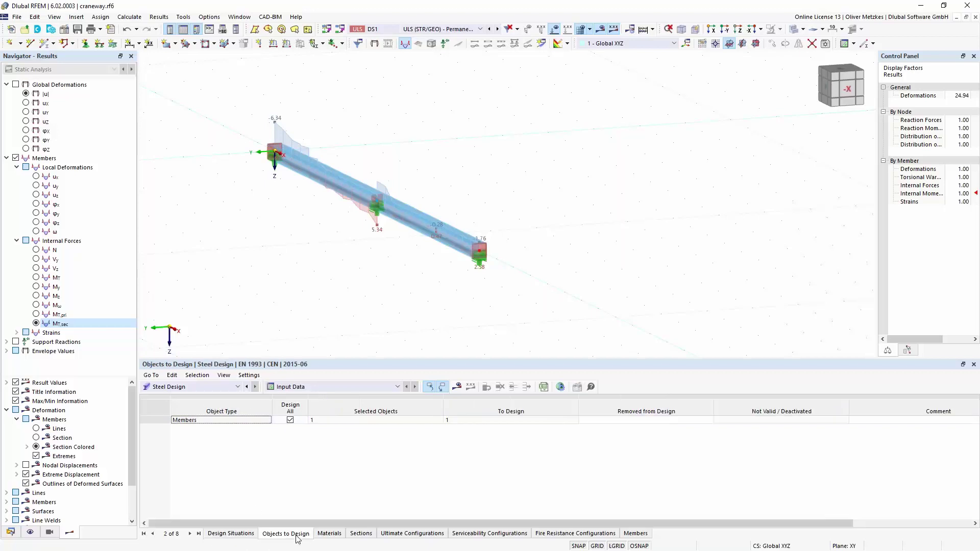
left_click(335, 533)
left_click(360, 534)
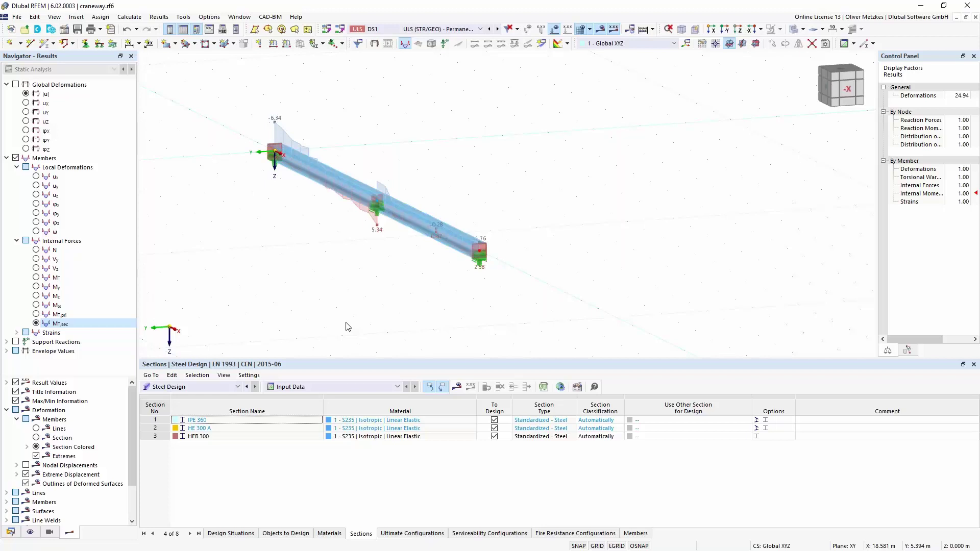
- In the Default ultimate configuration, use γM1 for determining the section resistance and deactivate the stability design
left_click(429, 534)
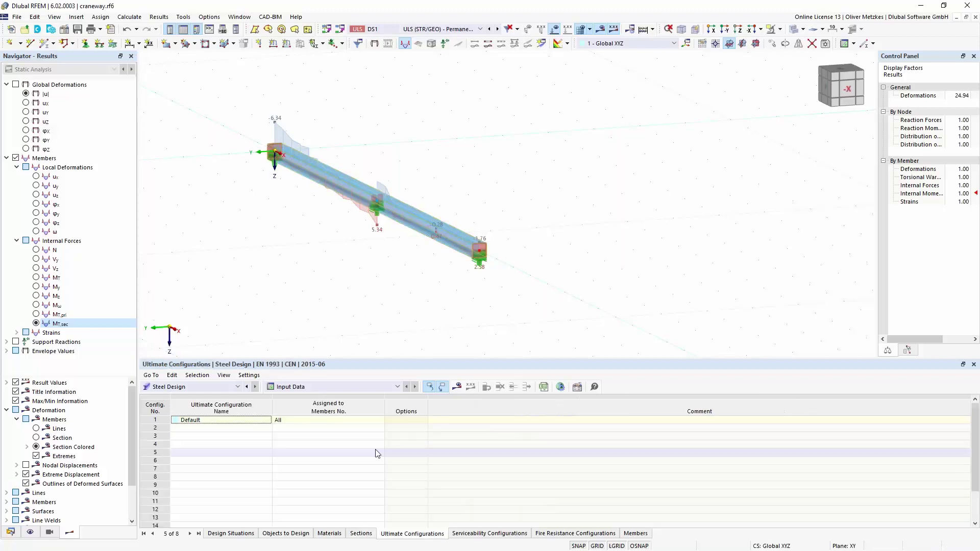
left_click(149, 420)
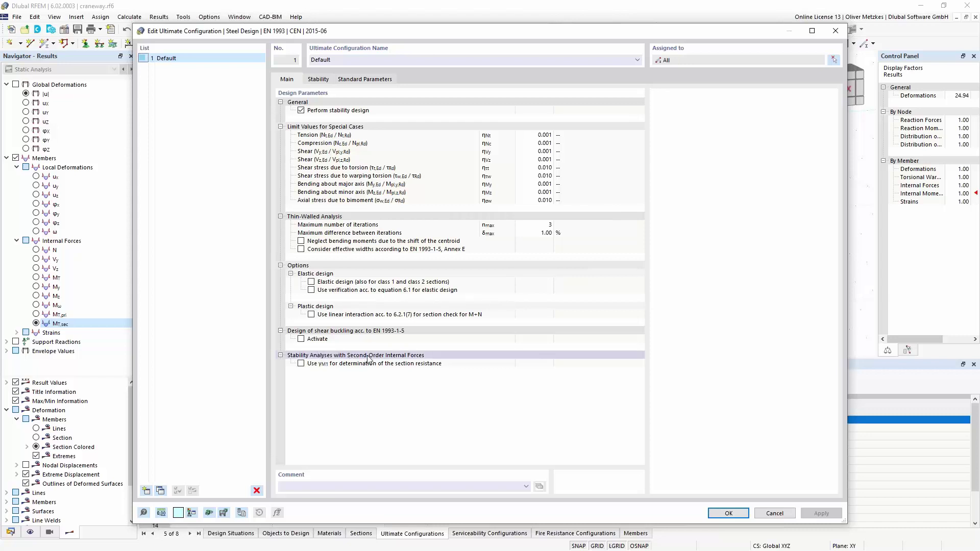
left_click(301, 364)
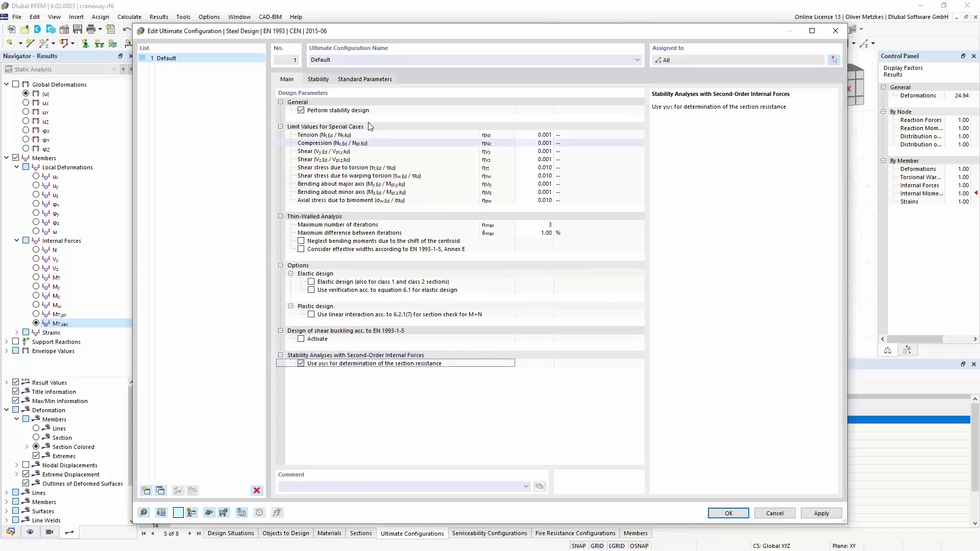
left_click(303, 111)
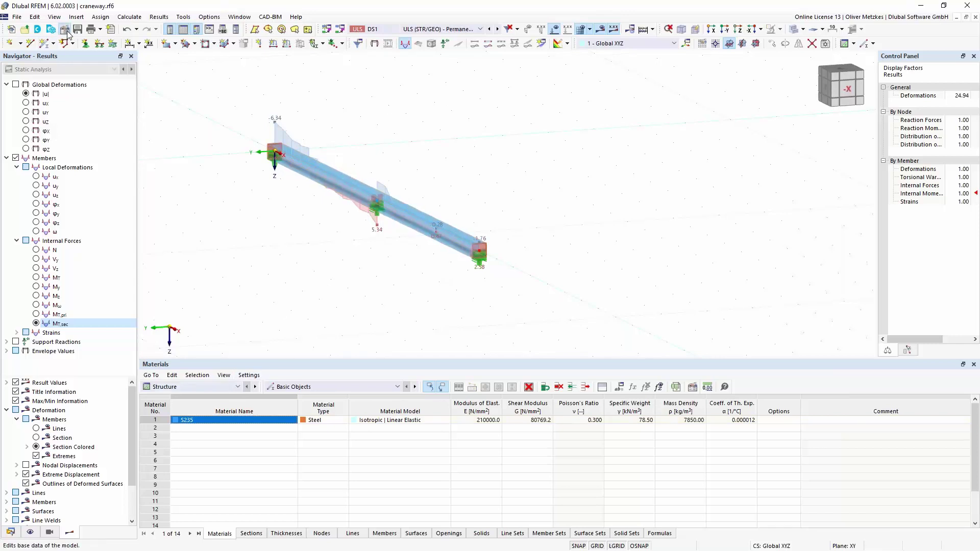
- Reactivate the Steel Design add-on in the model's base data
left_click(324, 82)
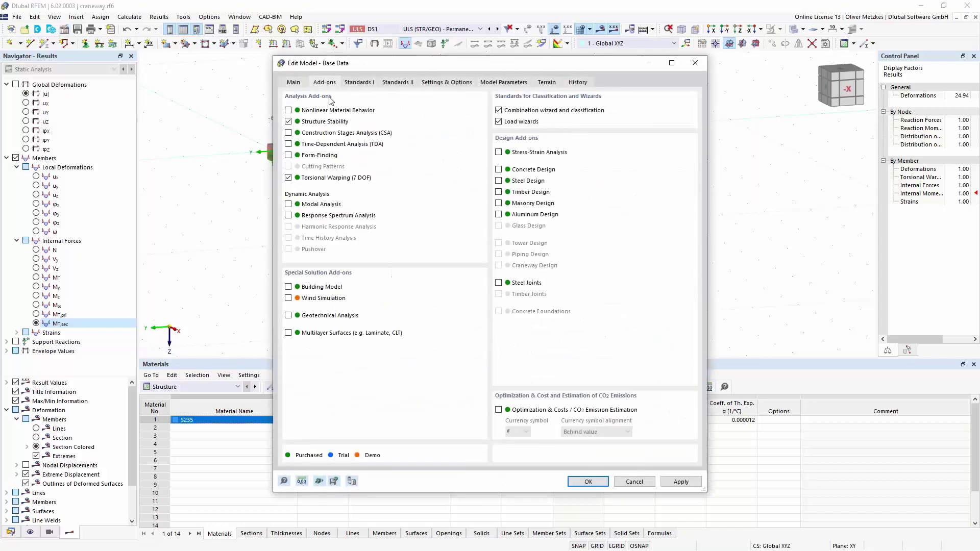
left_click(498, 181)
left_click(589, 481)
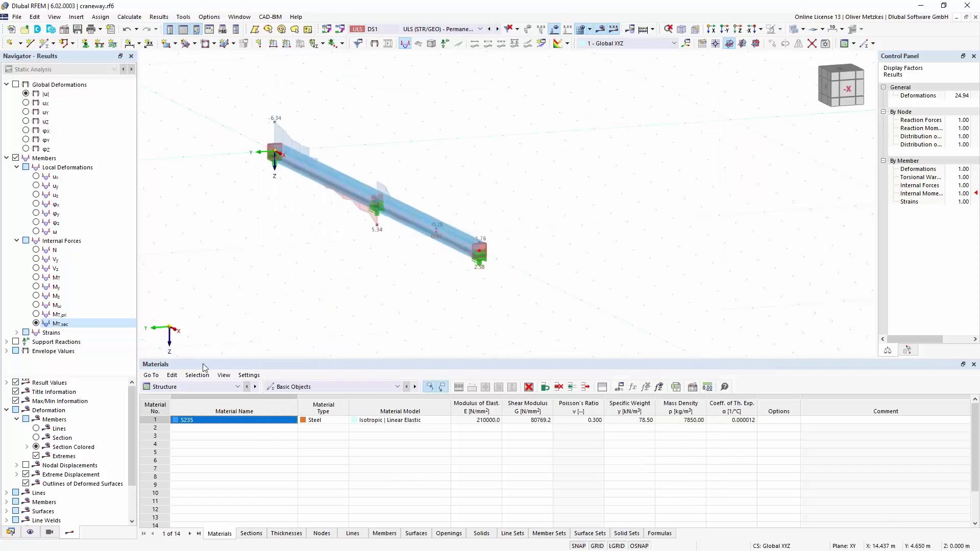
- Verify the Default ultimate configuration's settings in the Steel Design input data and run the Steel Design calculation
left_click(213, 387)
left_click(202, 462)
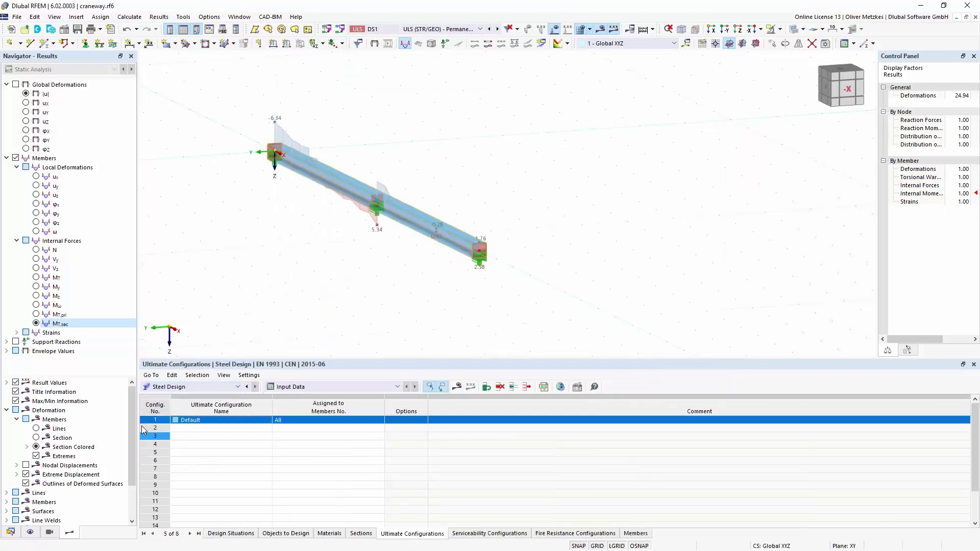
double_click(149, 421)
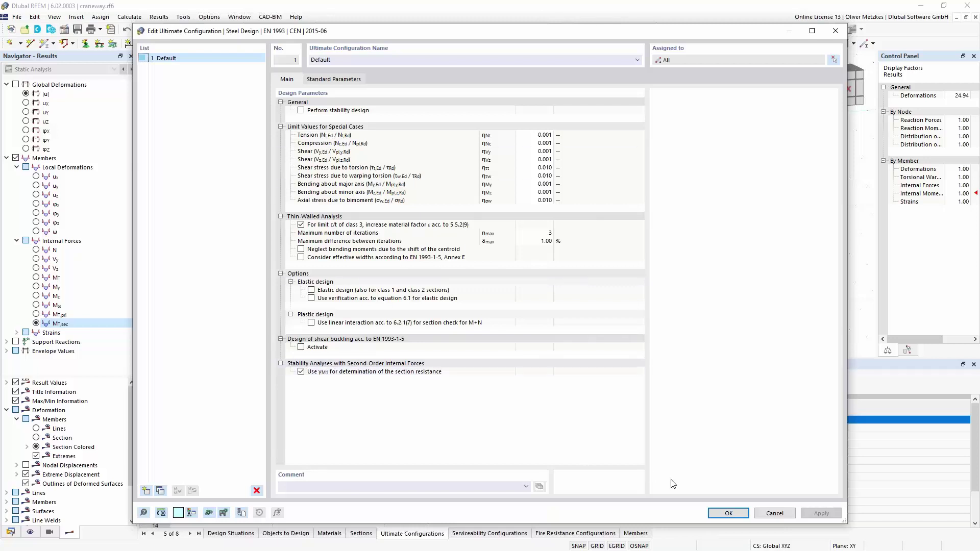
left_click(726, 514)
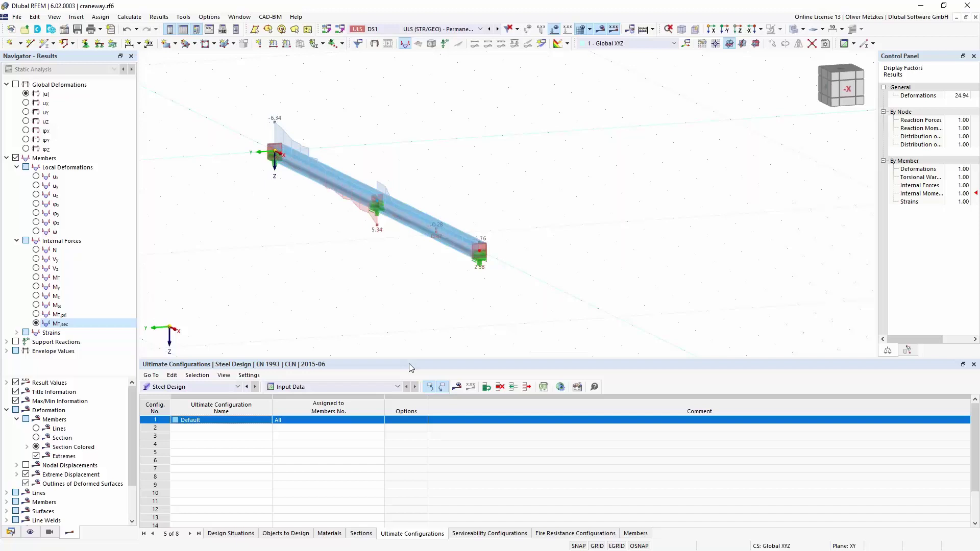
left_click(456, 386)
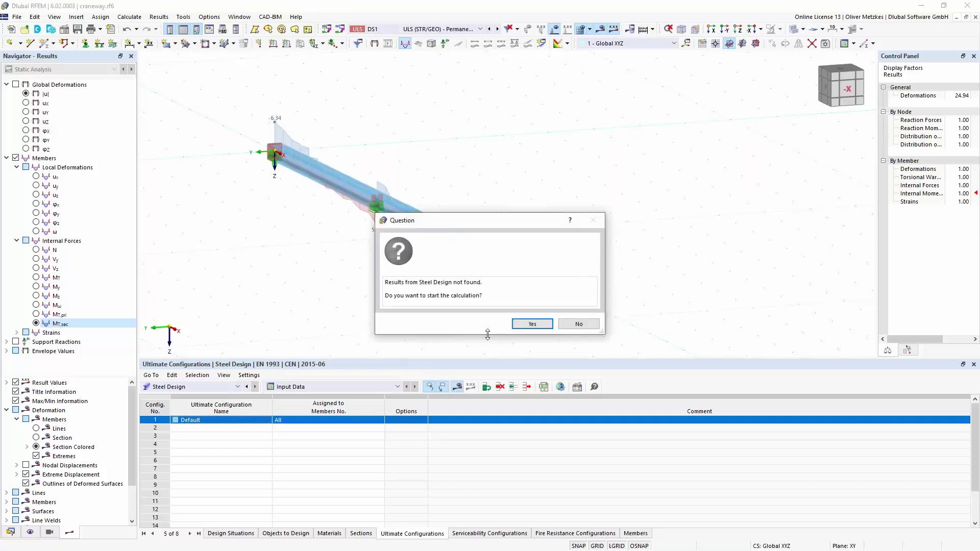
left_click(531, 324)
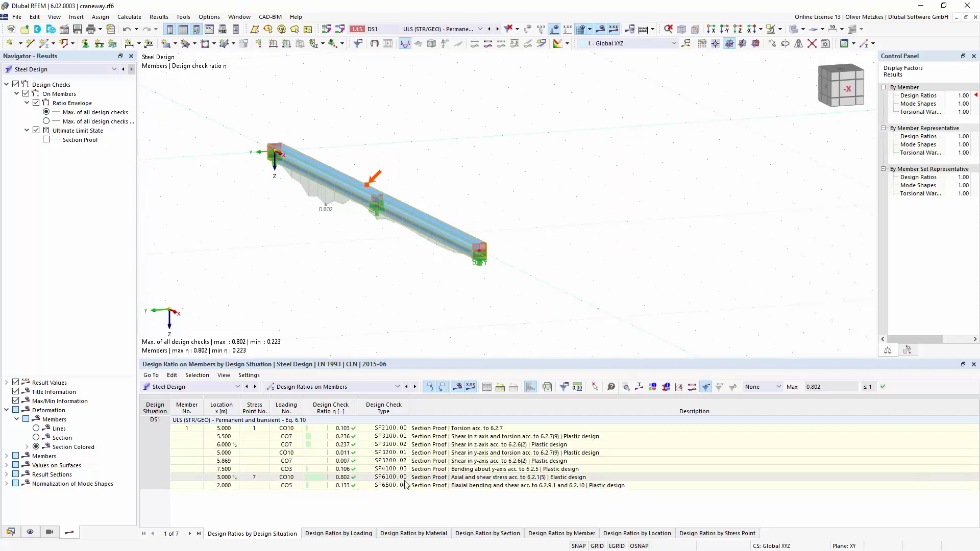
- Examine the SP6100 axial and shear stress check details, including axial stresses due to My, Mz and bimoment and the partial factor
left_click(487, 479)
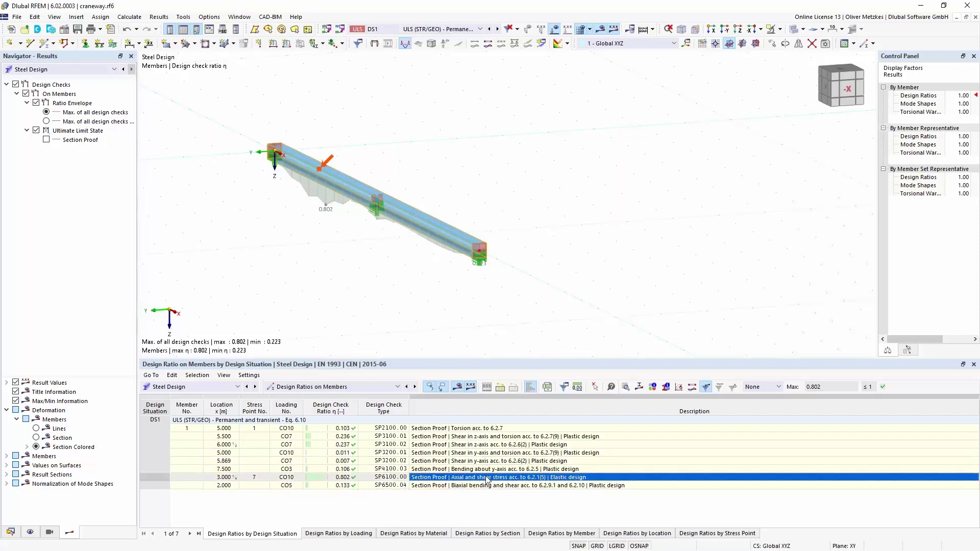
double_click(487, 479)
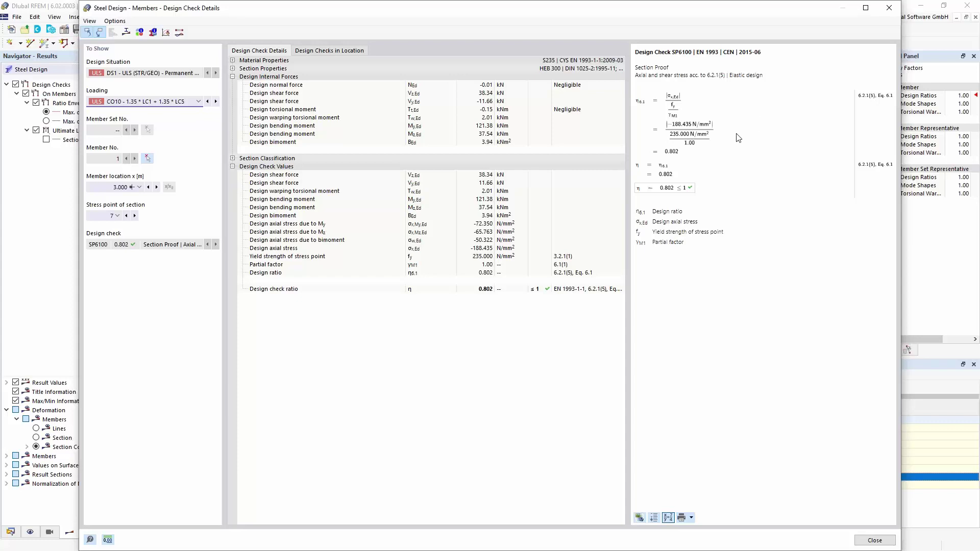
left_click(474, 225)
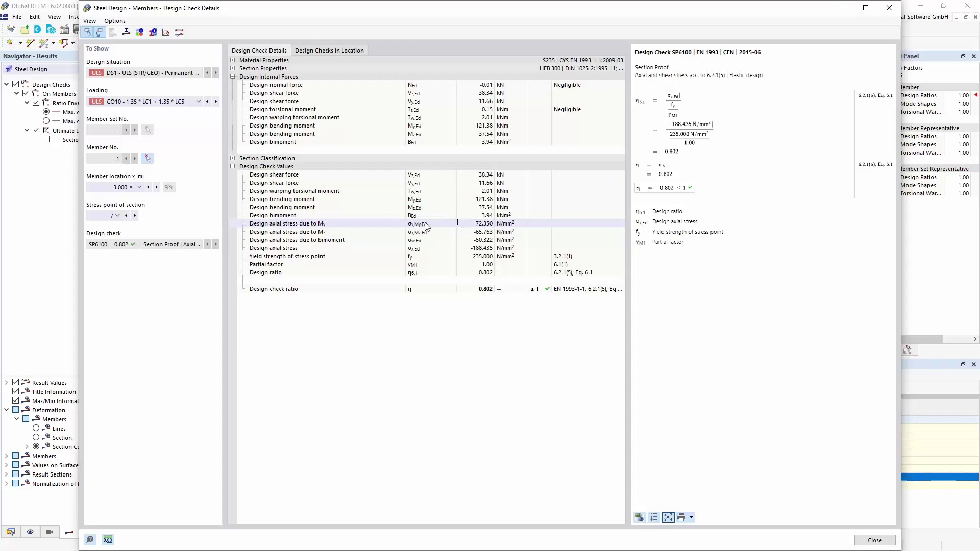
left_click(480, 233)
left_click(471, 240)
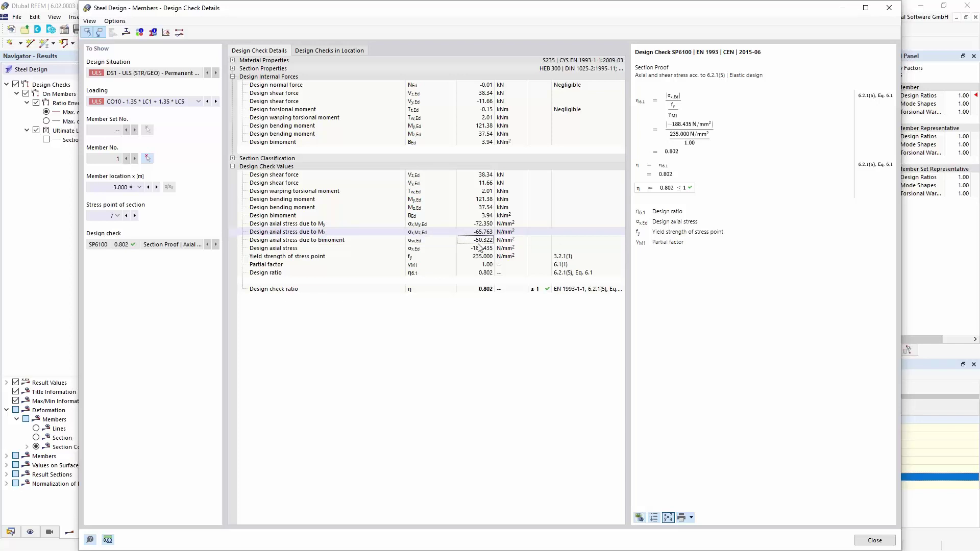
left_click(416, 266)
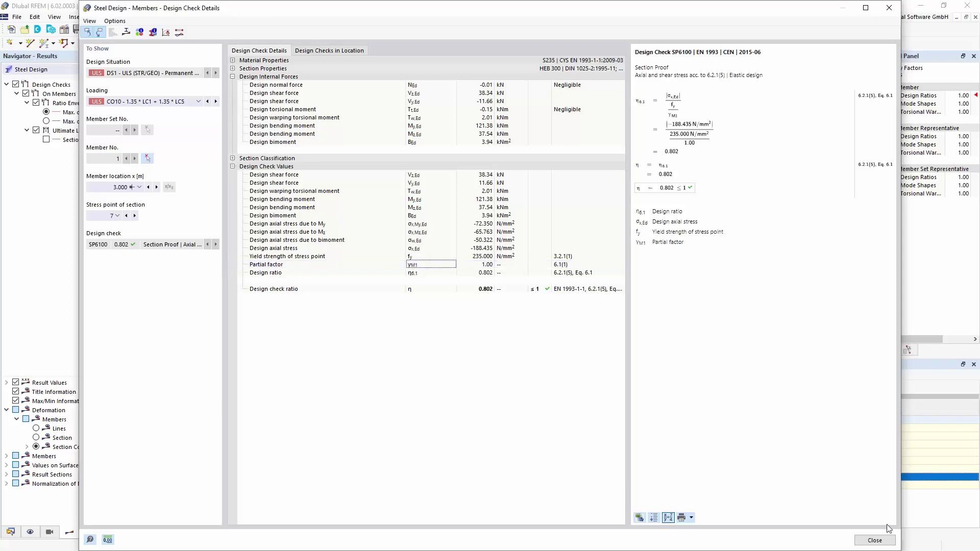
left_click(875, 541)
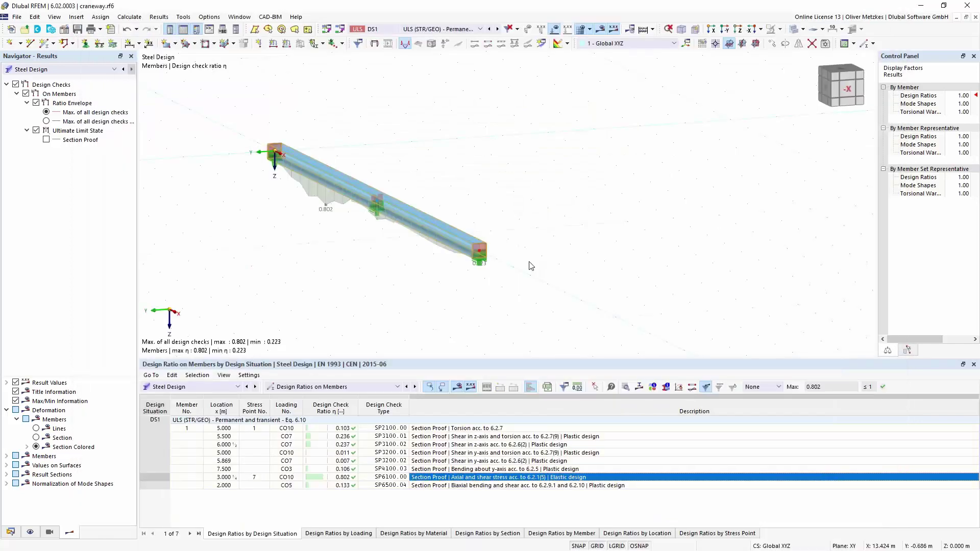
- Switch to the Steel Hall_webinar_start.rf6 model
middle_click_drag(425, 276, 360, 279, "ctrl")
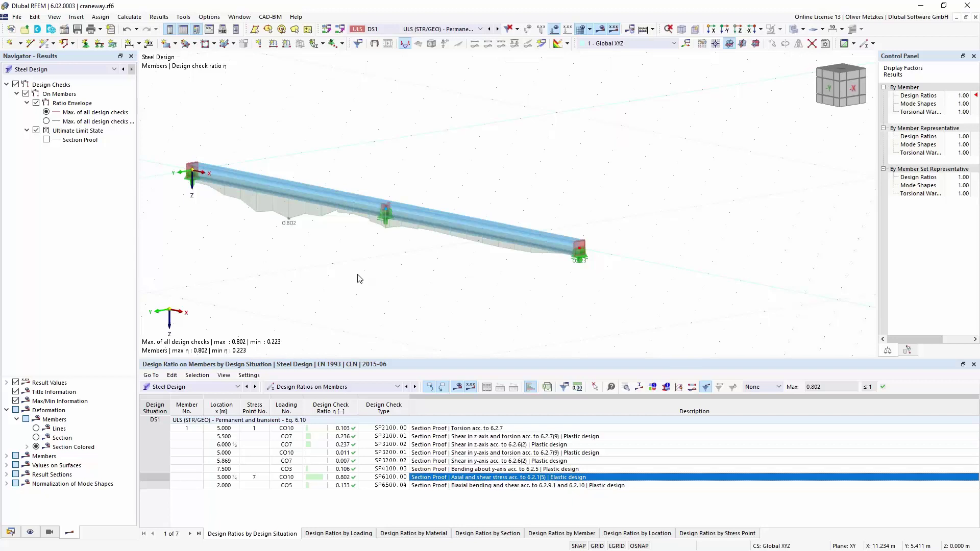
left_click(239, 17)
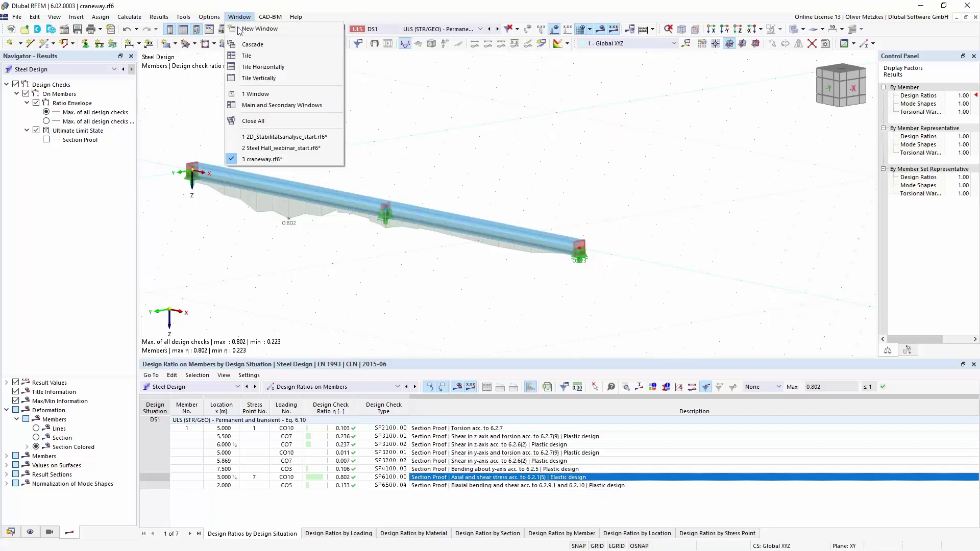
left_click(266, 148)
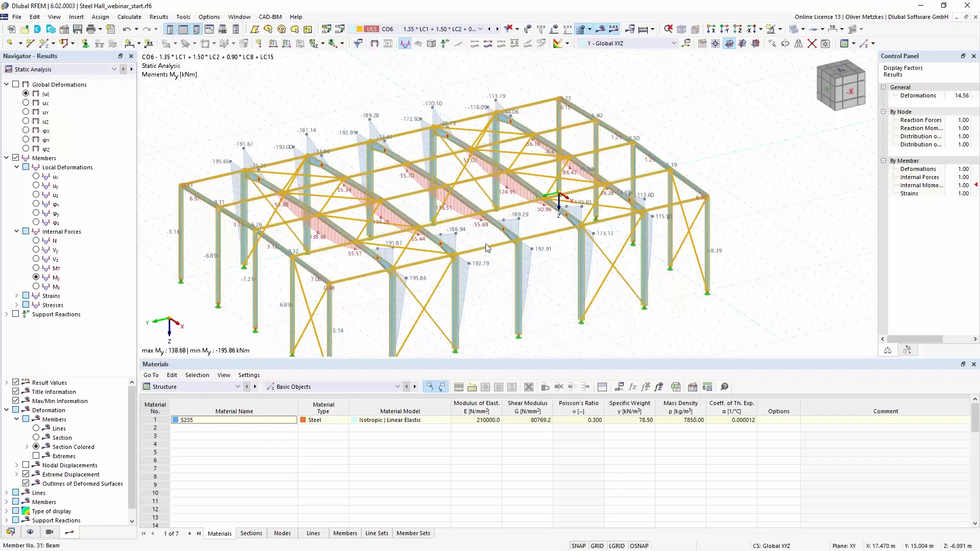
- Activate the Torsional Warping (7 DOF) add-on in the base data and accept deleting the existing results and mesh
key("Escape")
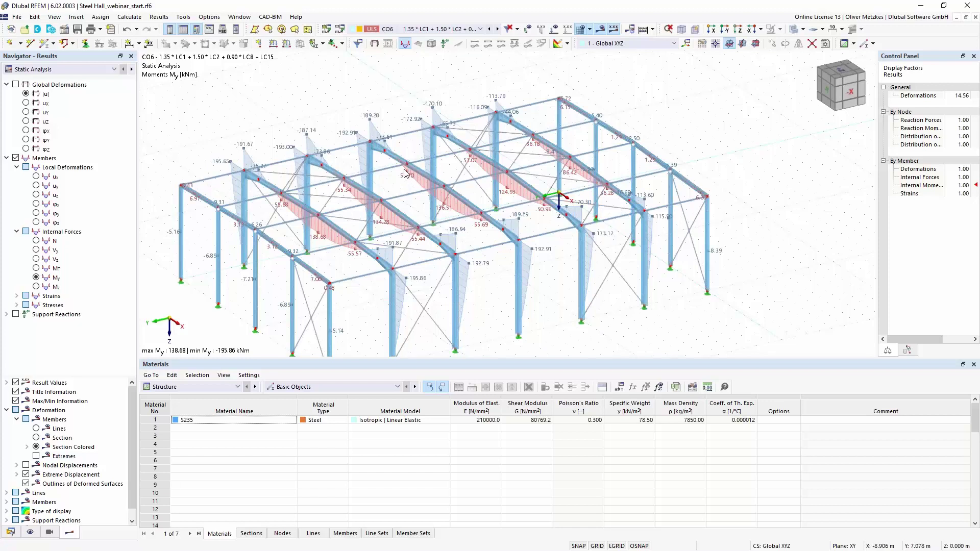
left_click(63, 29)
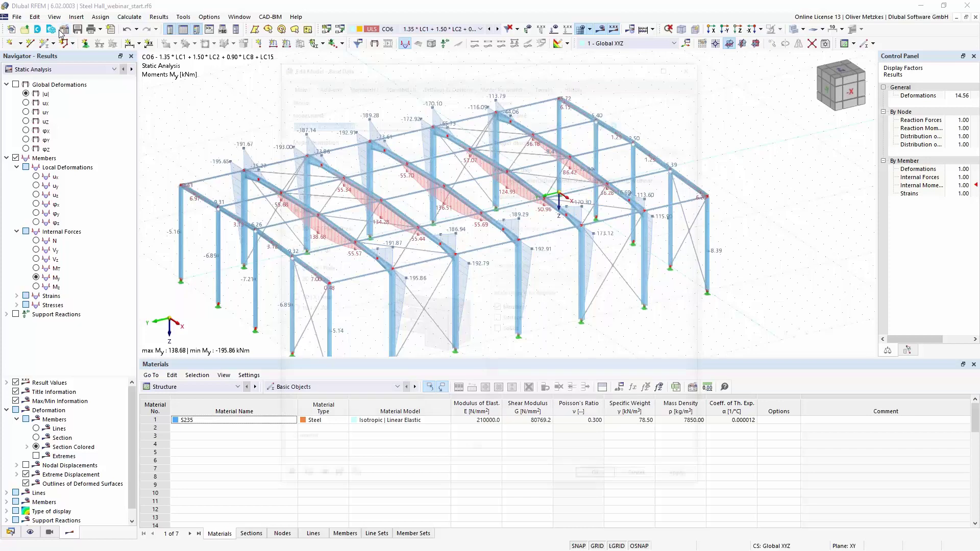
left_click(331, 86)
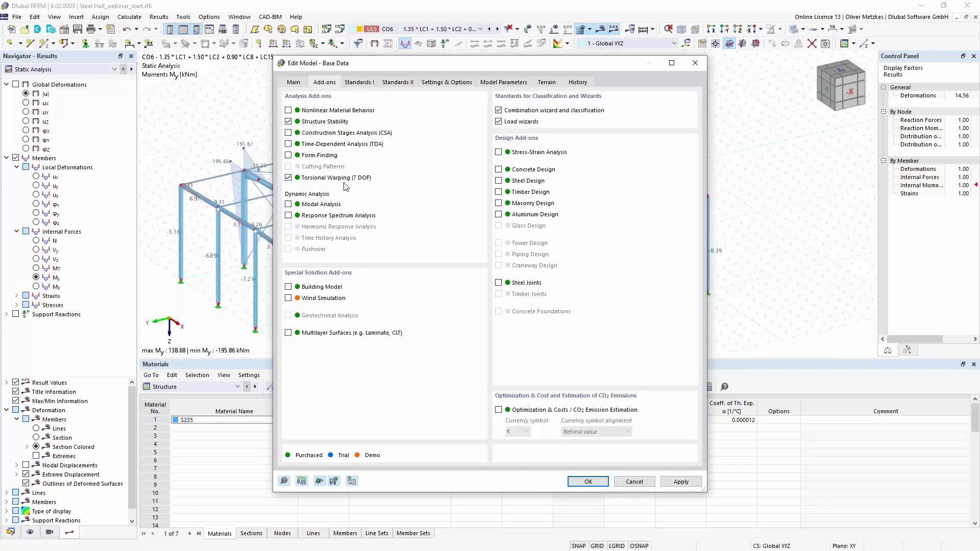
left_click(592, 481)
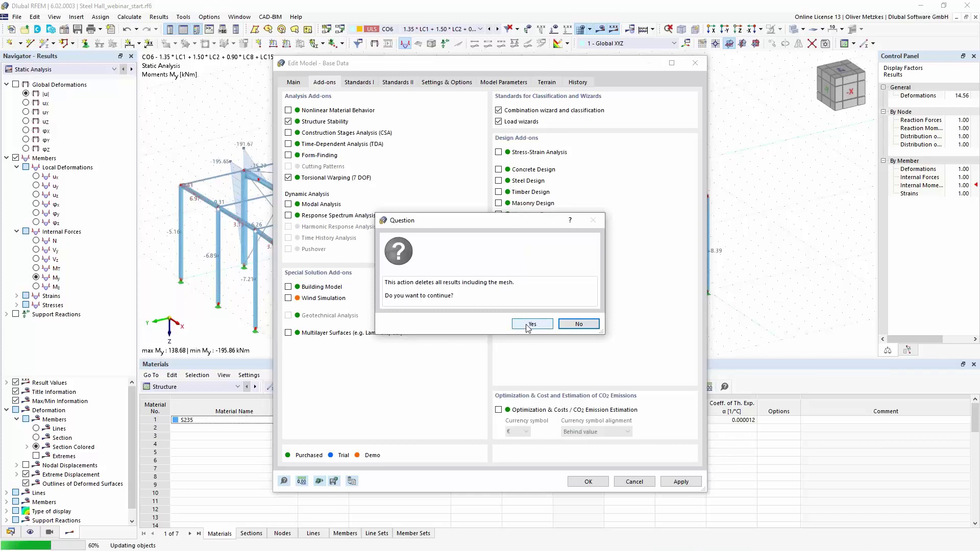
left_click(530, 325)
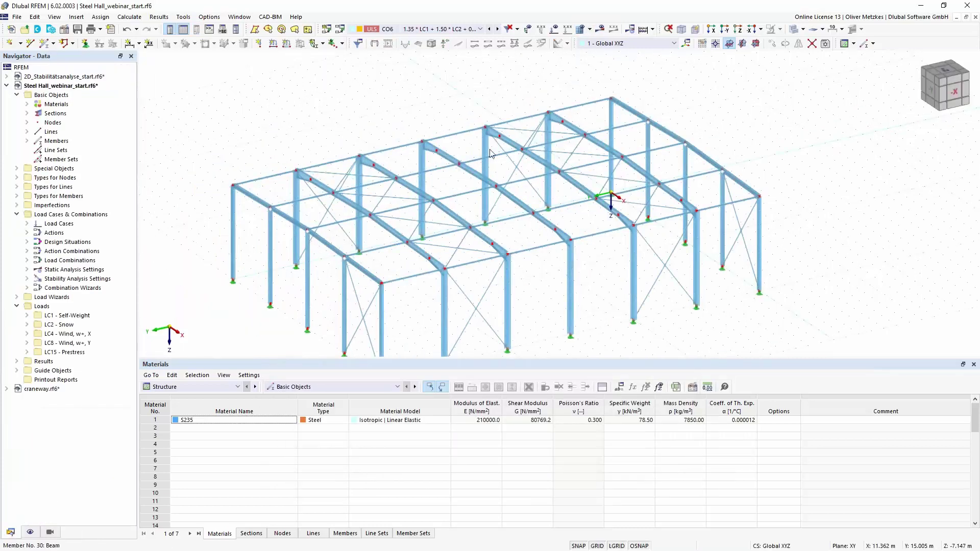
- Activate the generated visibility for members by type so that only the Beam members are in the active display
scroll(445, 186, "up", 6)
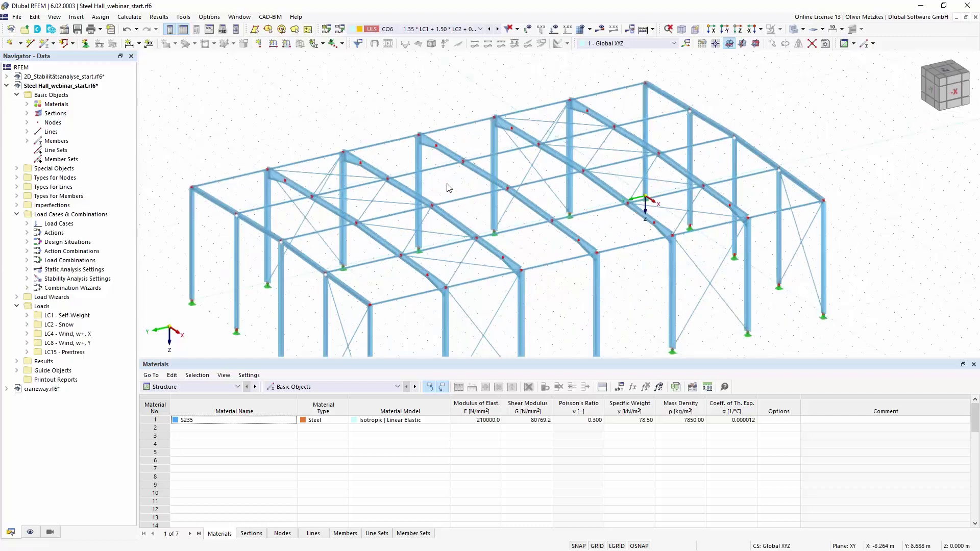
middle_click_drag(444, 127, 423, 134)
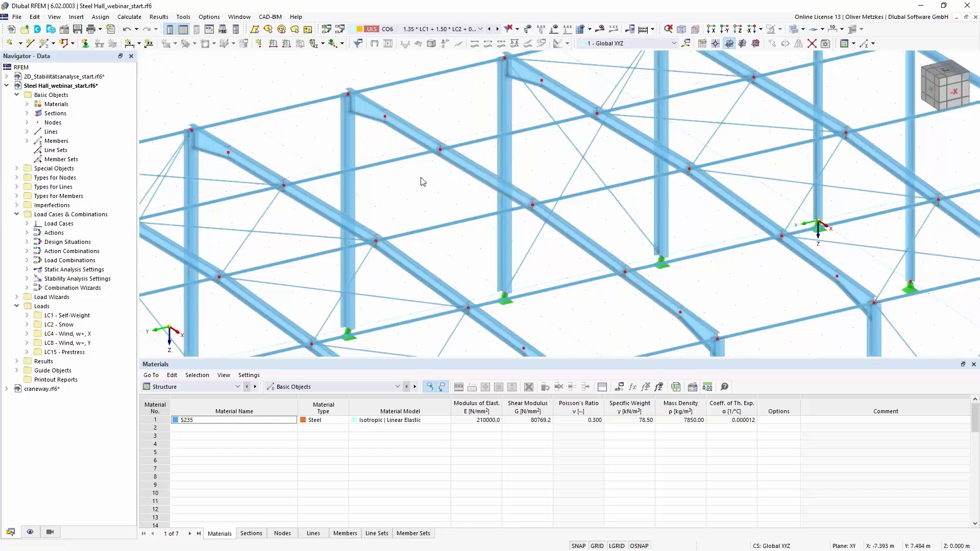
scroll(433, 171, "down", 5)
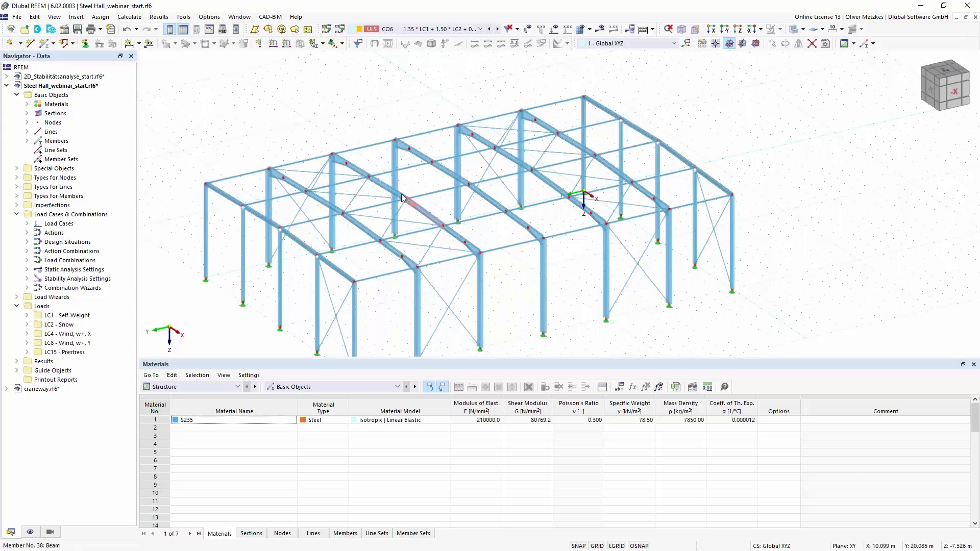
mouse_move(405, 202)
left_click(52, 533)
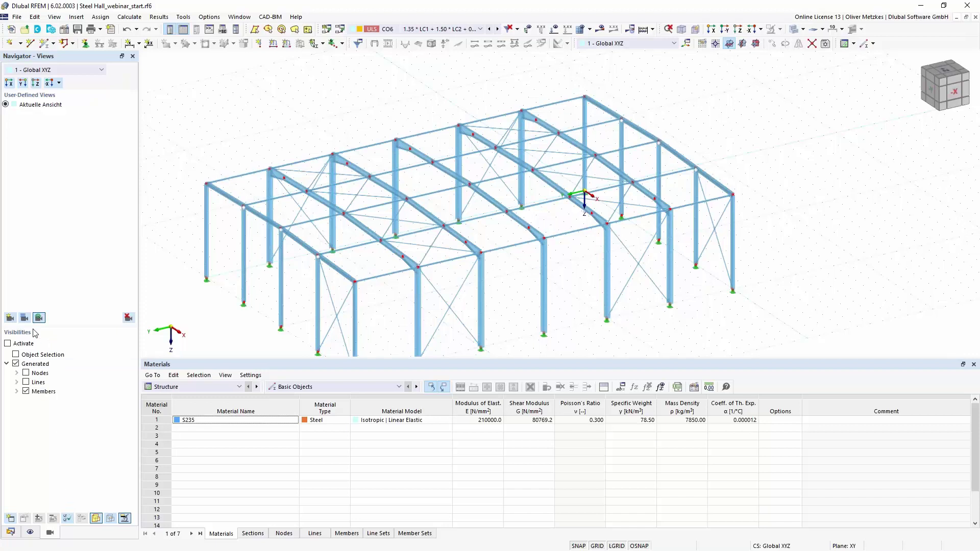
left_click(17, 392)
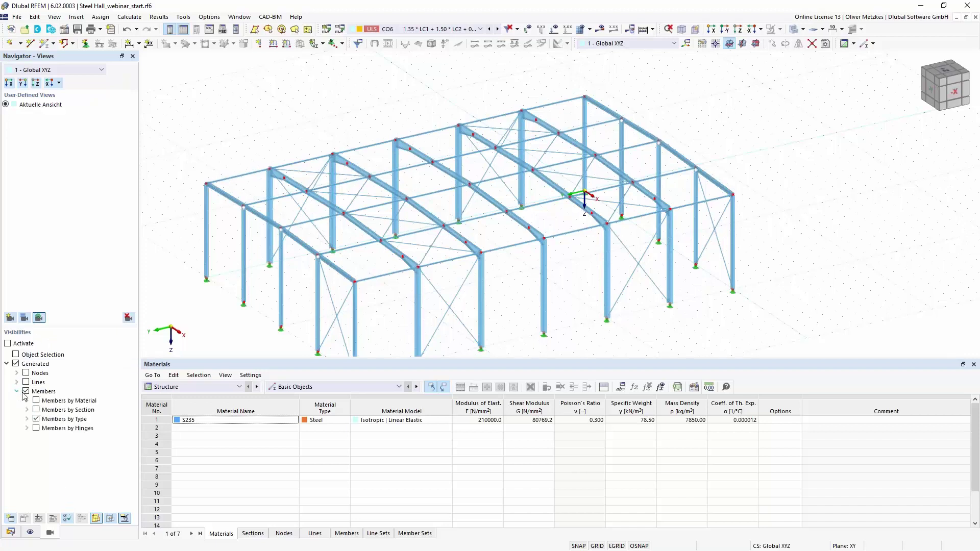
left_click(37, 419)
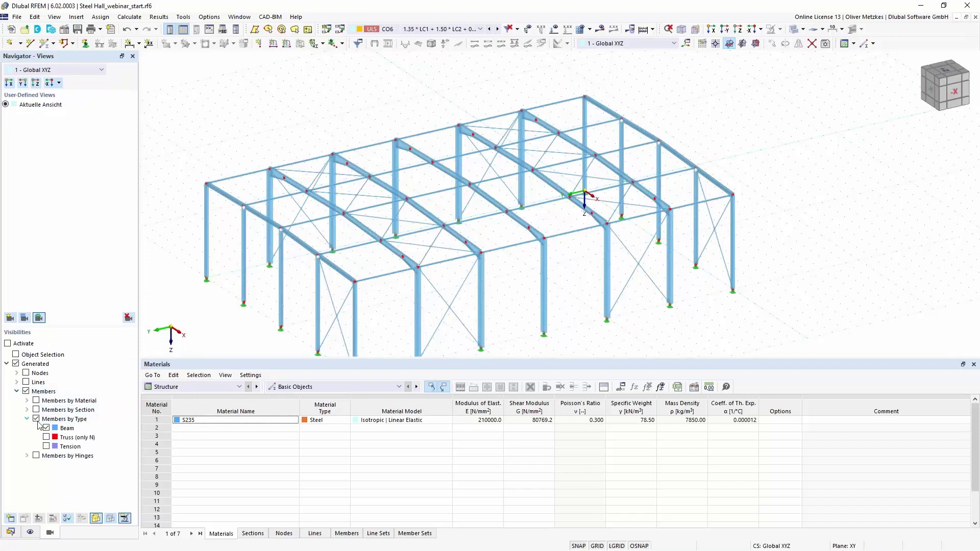
left_click(7, 344)
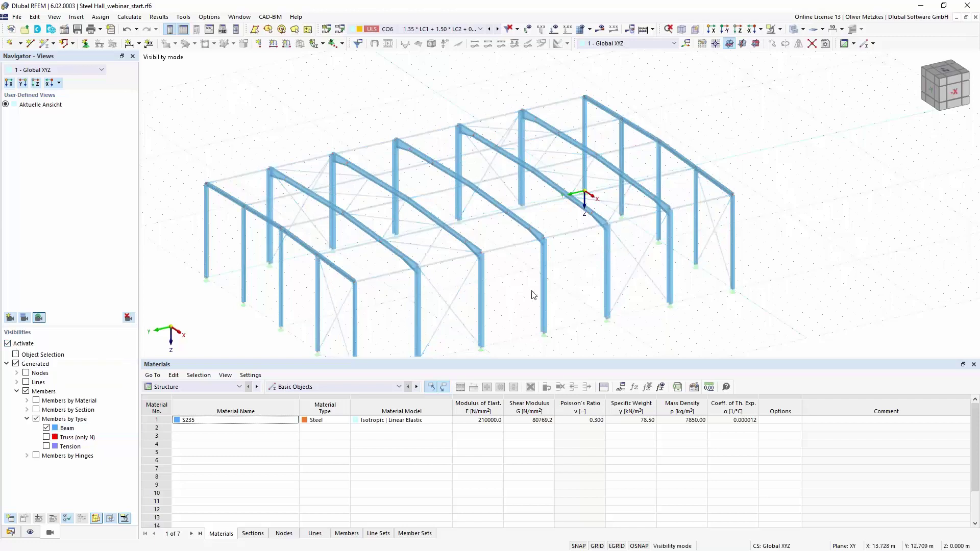
- Select the columns and rafters of all frames, leaving out the intermediate gable posts, and start creating member sets from them
scroll(555, 294, "down", 2)
scroll(555, 294, "down", 1)
mouse_move(285, 135)
left_mouse_down()
mouse_move(677, 331)
mouse_move(689, 347)
left_mouse_up()
middle_click_drag(574, 326, 673, 285, "ctrl")
left_click_drag(572, 298, 493, 269)
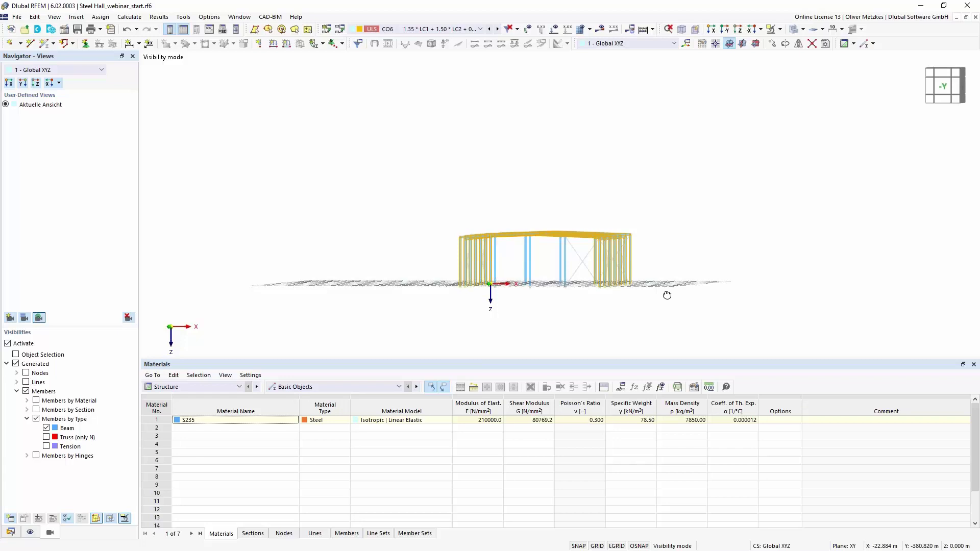
middle_click_drag(667, 293, 653, 275, "ctrl")
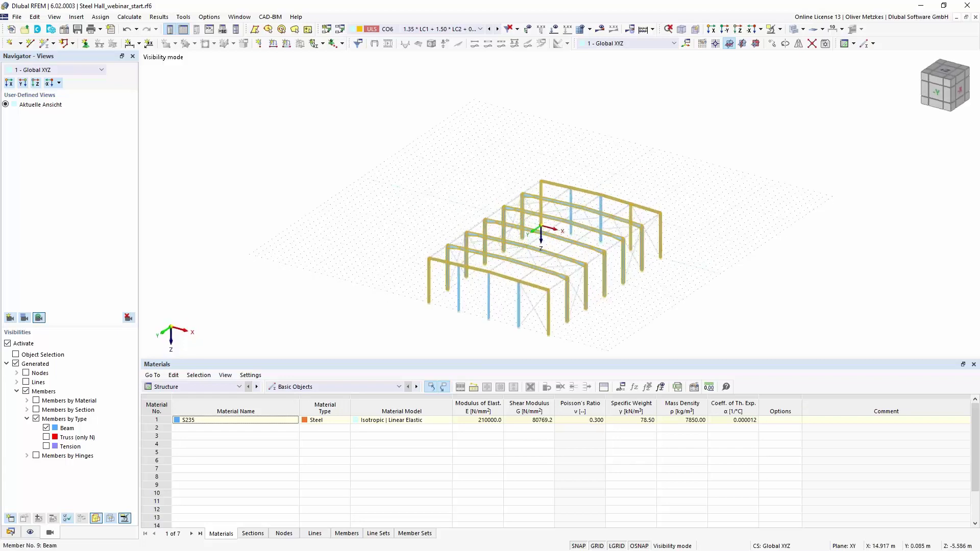
middle_click_drag(658, 286, 619, 284)
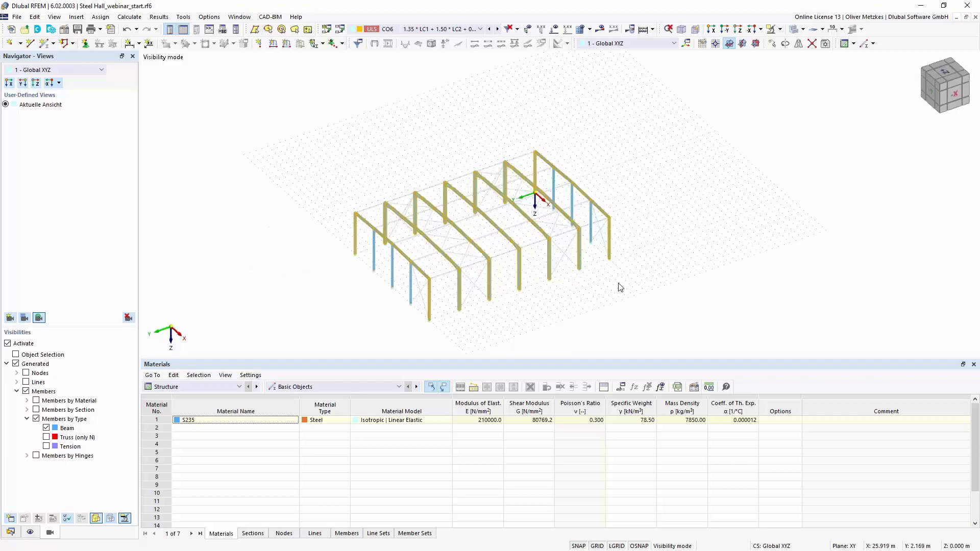
right_click(580, 245)
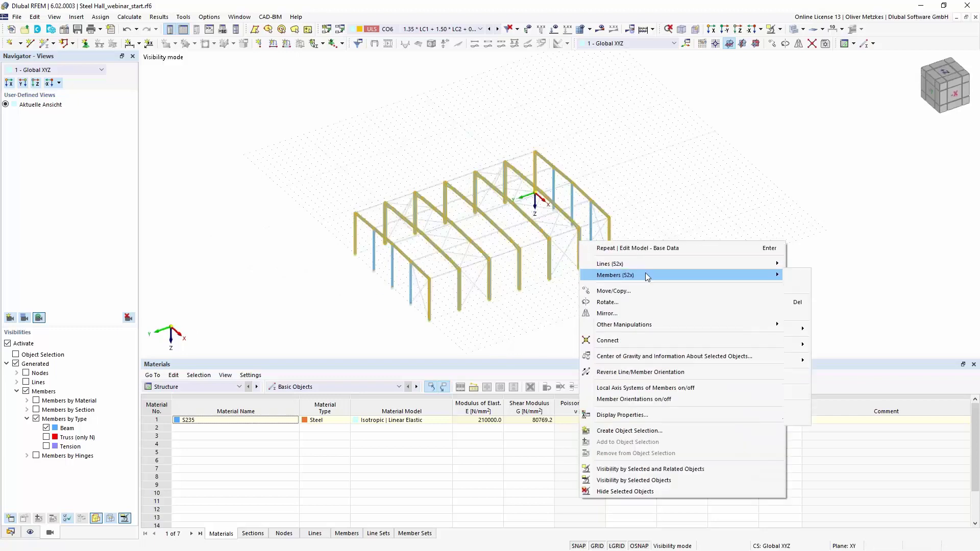
mouse_move(646, 277)
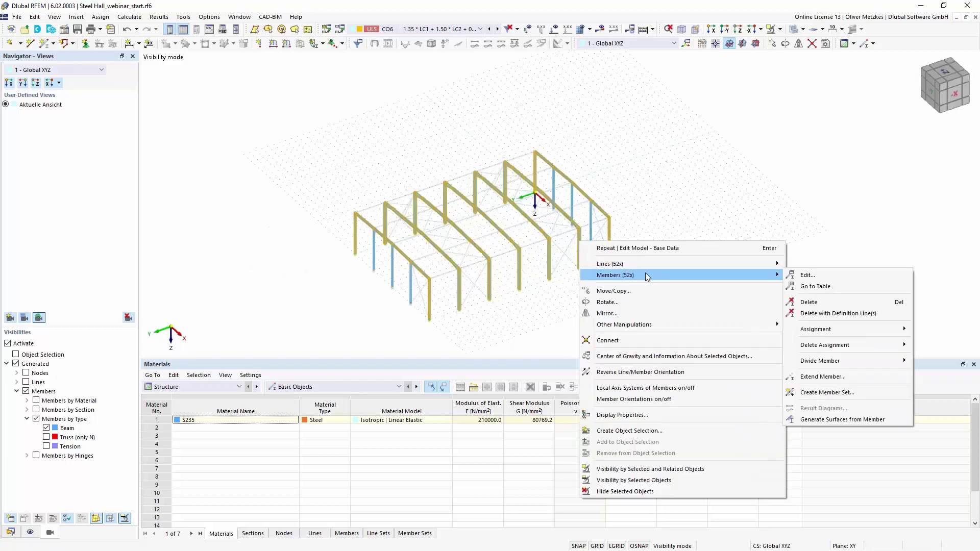
left_click(844, 393)
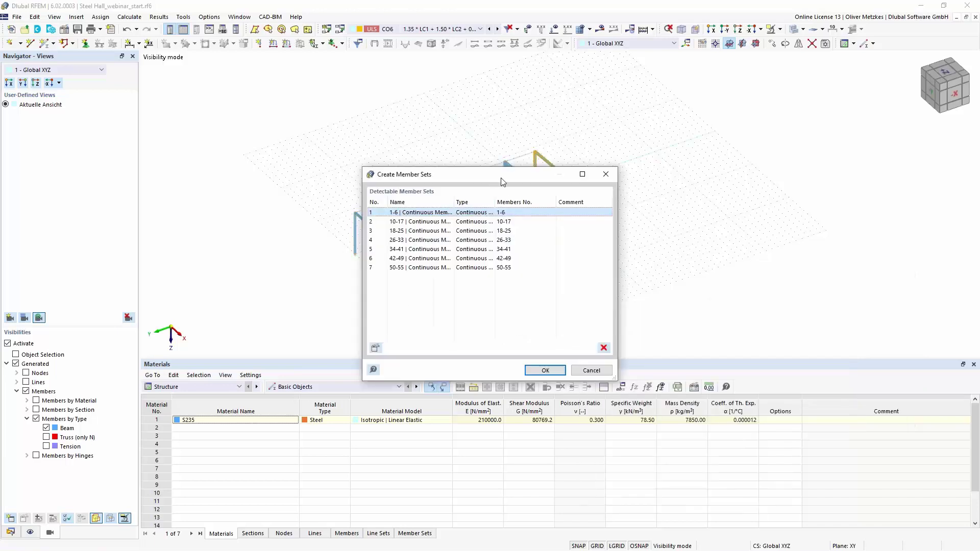
- Check the detected continuous member sets frame by frame in the model and create all of them
left_click_drag(502, 181, 764, 167)
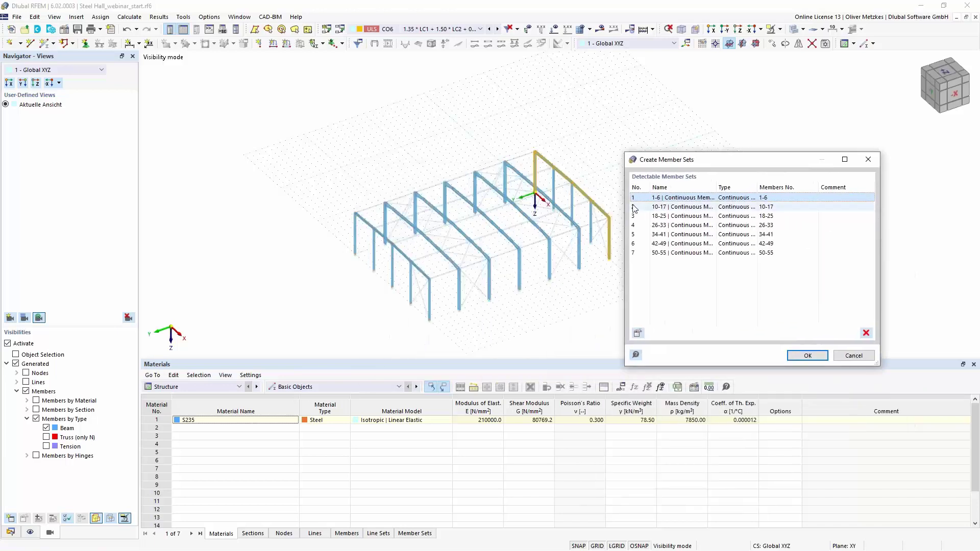
left_click(675, 207)
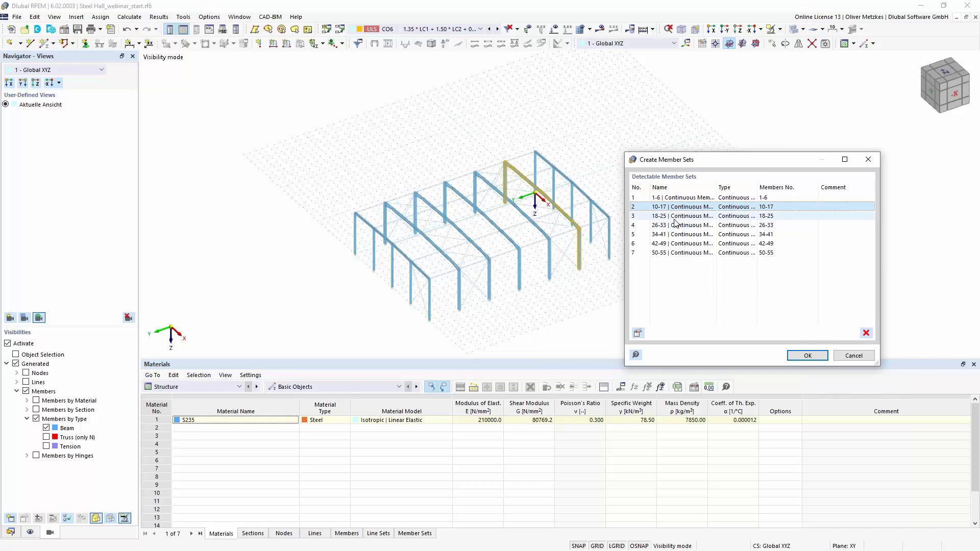
left_click(675, 216)
left_click(674, 225)
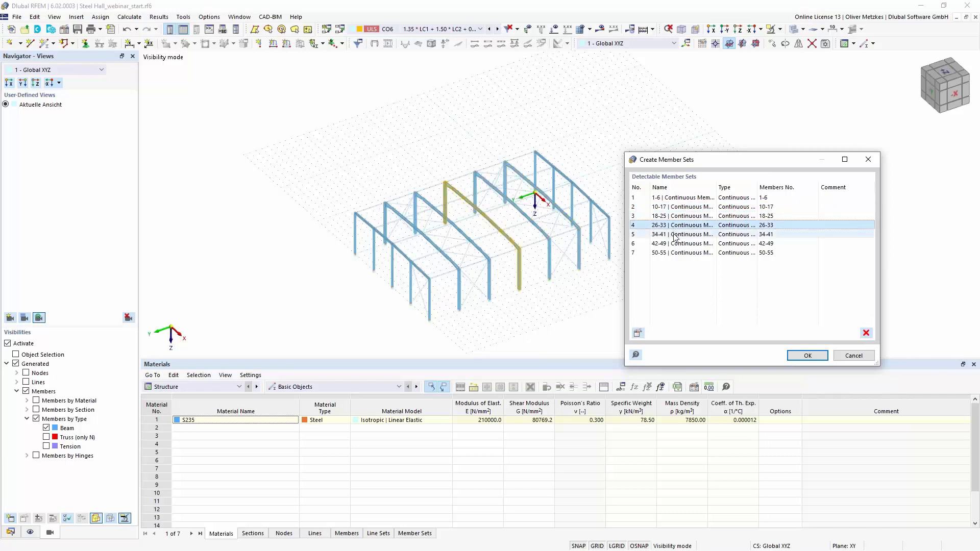
left_click(676, 236)
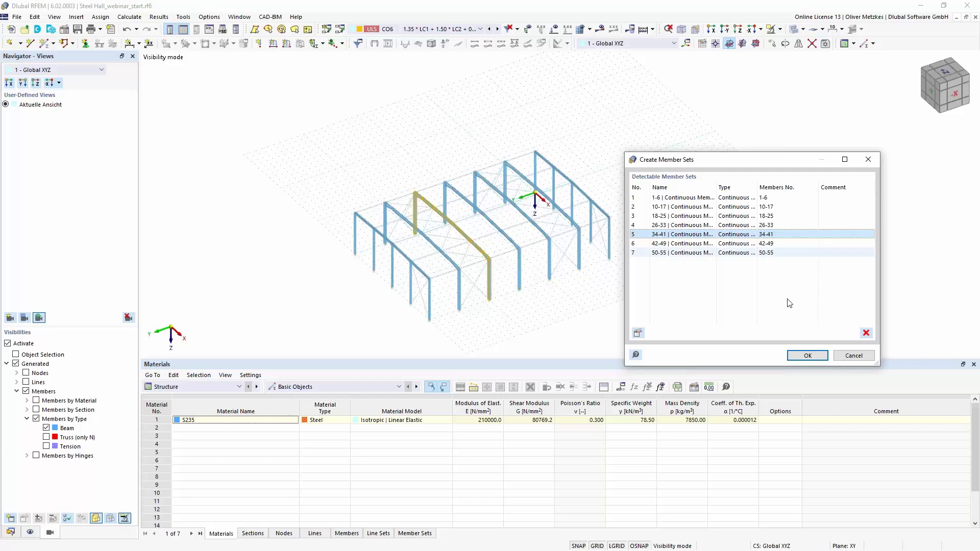
left_click(808, 355)
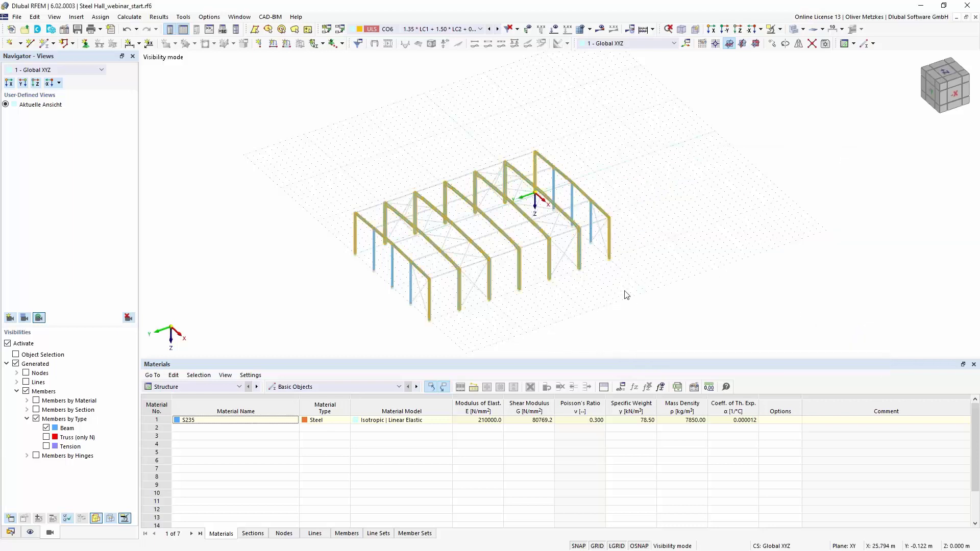
- Clear the member selection and cancel the visibility mode to display the whole hall
left_click(739, 74)
left_click(781, 29)
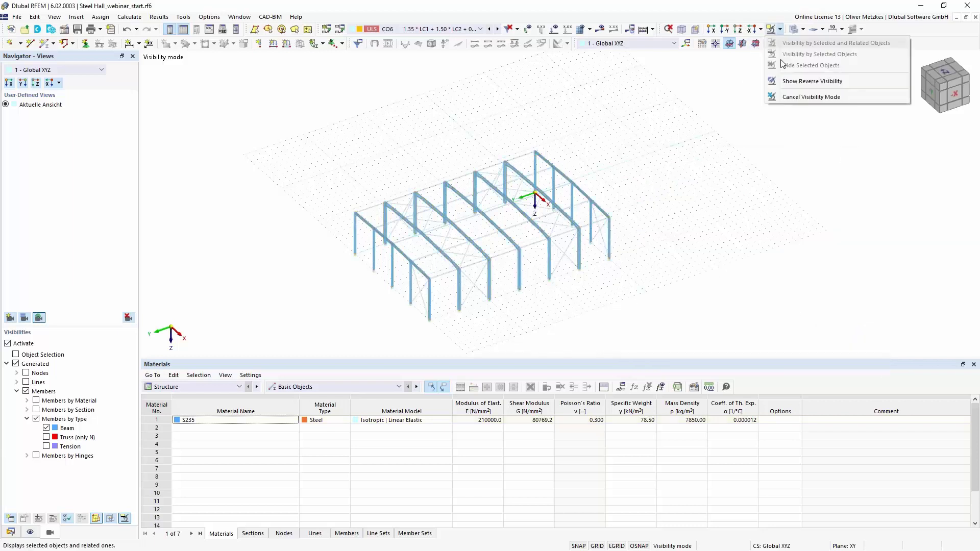
left_click(796, 83)
- Check the type and options of the 34-41 continuous member set, including discontinuous torsional warping, and leave it unedited
scroll(488, 295, "up", 6)
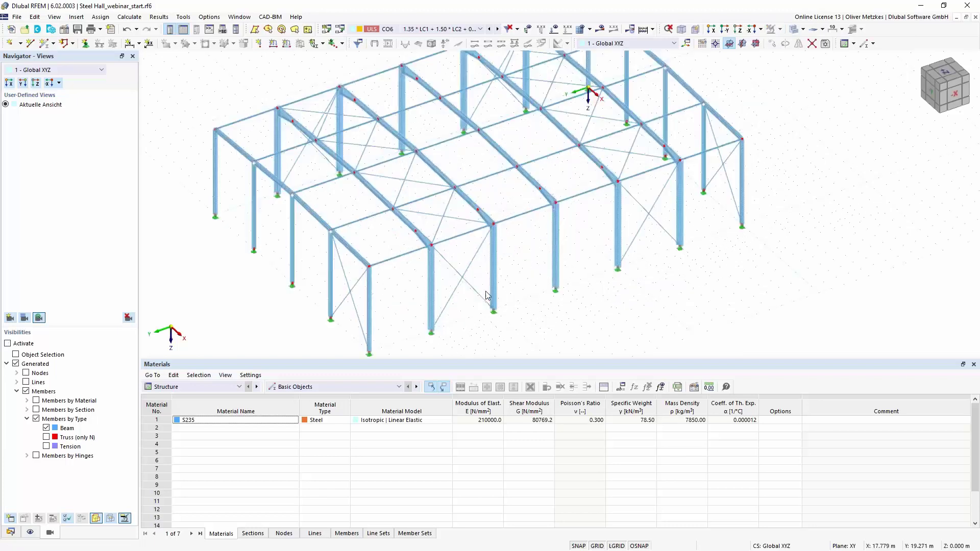
scroll(515, 171, "up", 3)
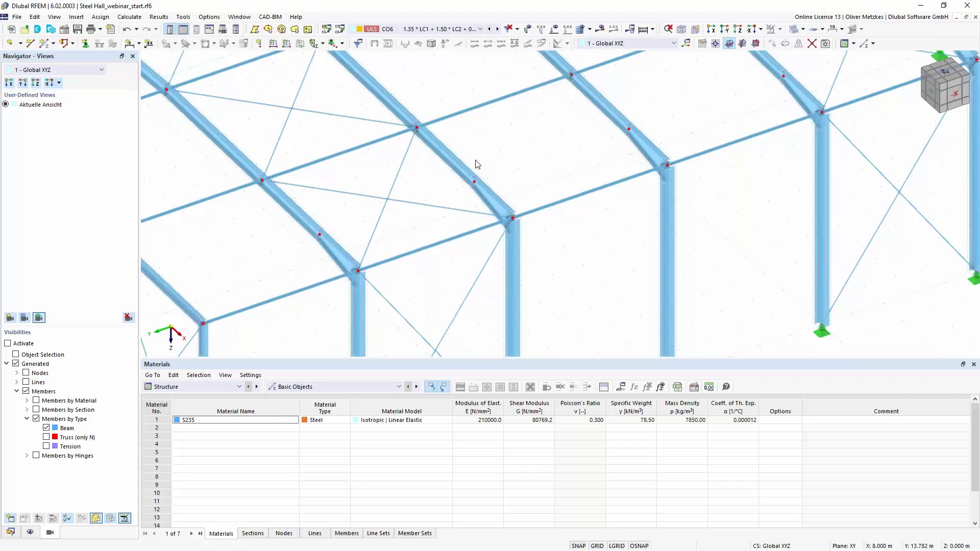
scroll(475, 164, "up", 3)
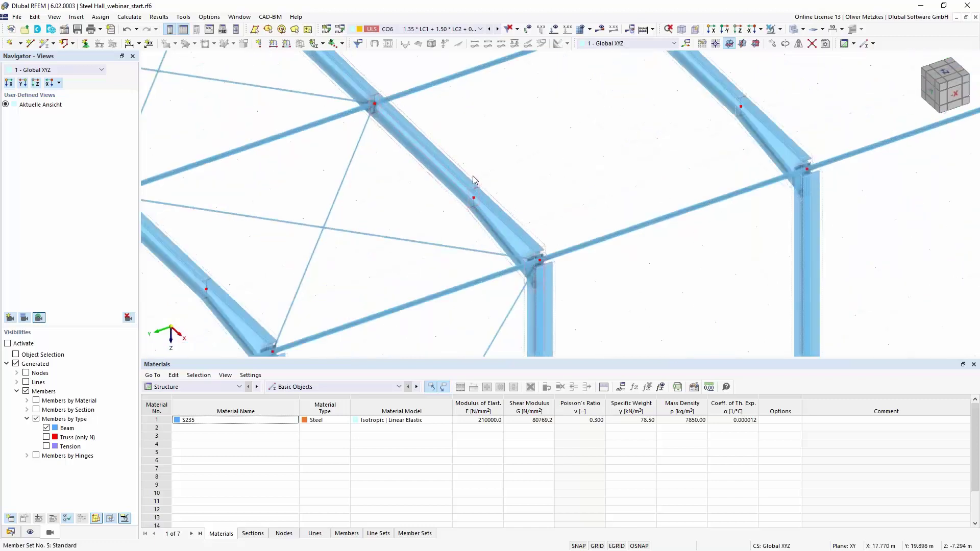
double_click(495, 197)
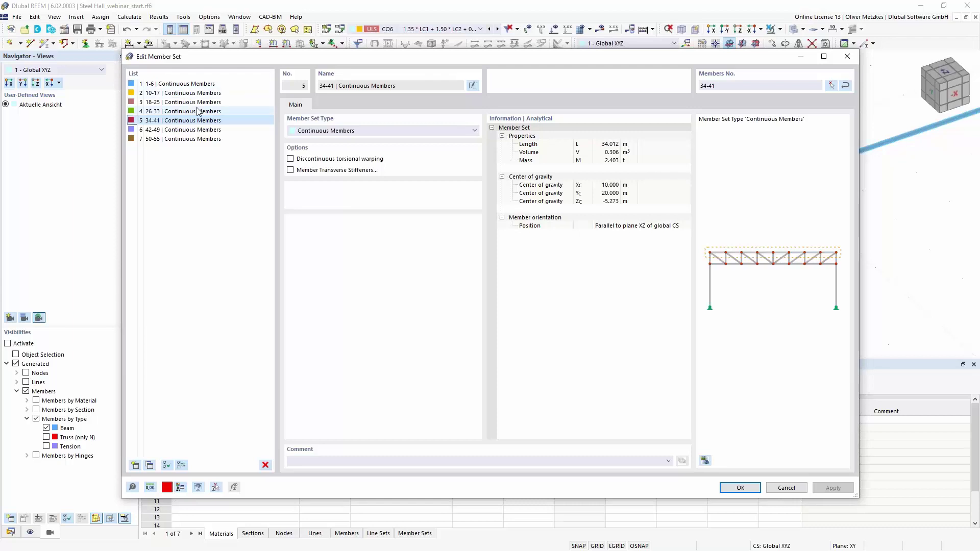
left_click_drag(313, 60, 310, 109)
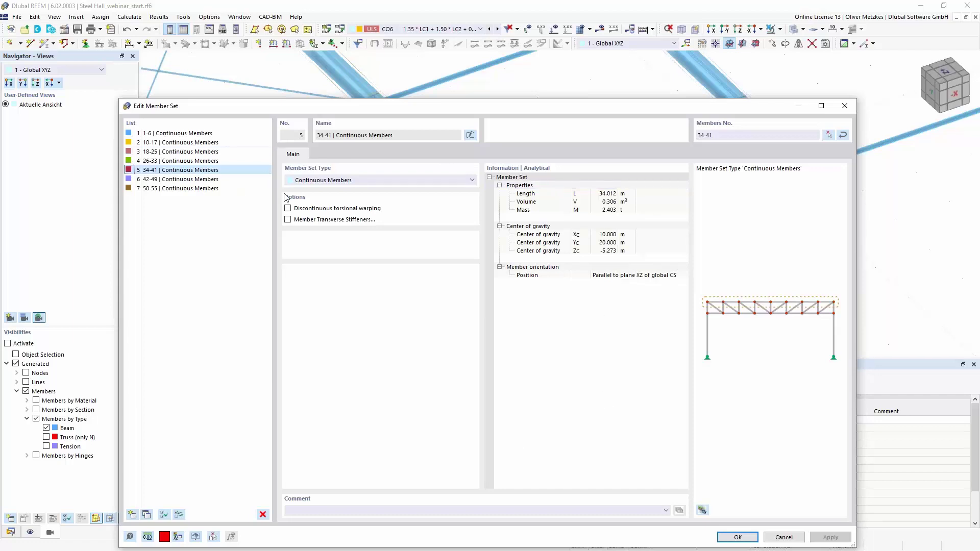
left_click(784, 538)
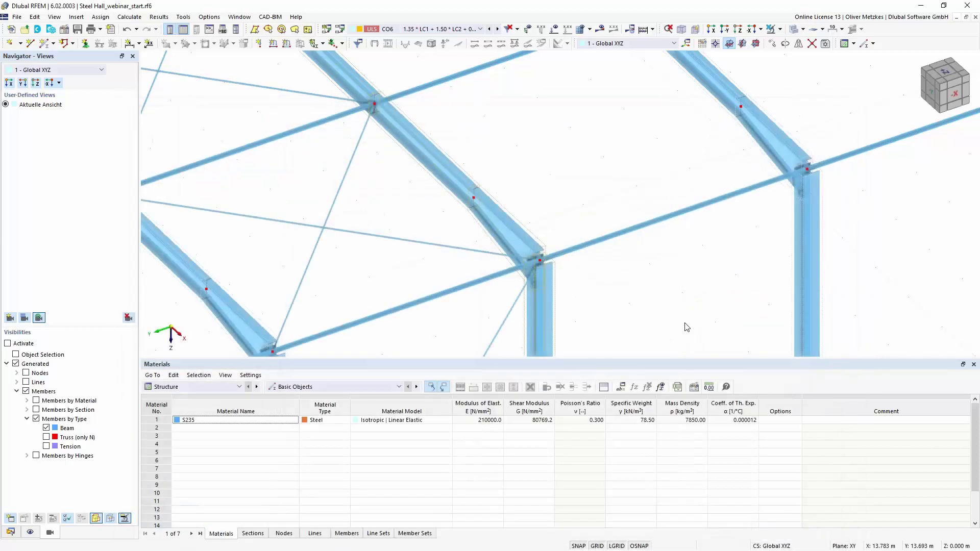
- Set LC2 Snow as the current load case and display its loads on the hall model
scroll(673, 301, "up", 2)
scroll(674, 302, "down", 2)
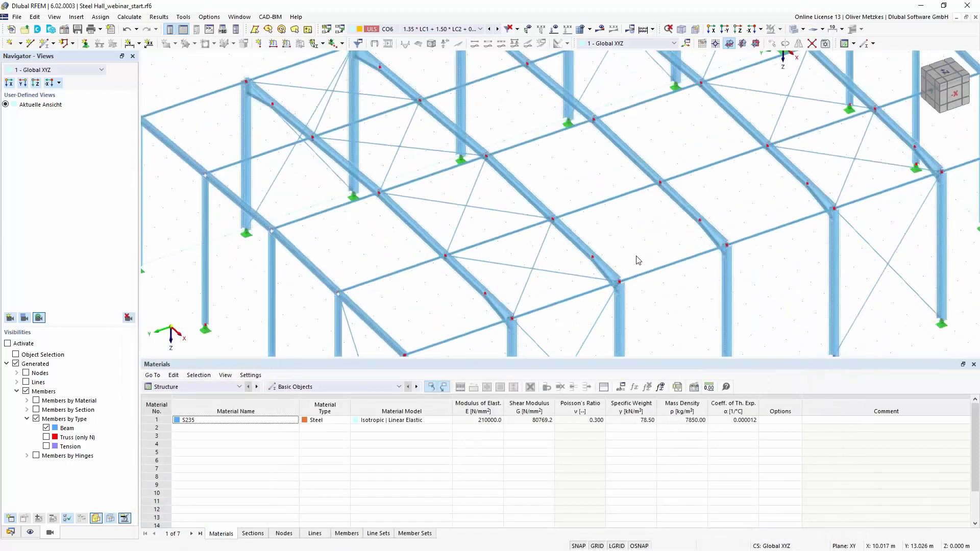
scroll(637, 260, "down", 2)
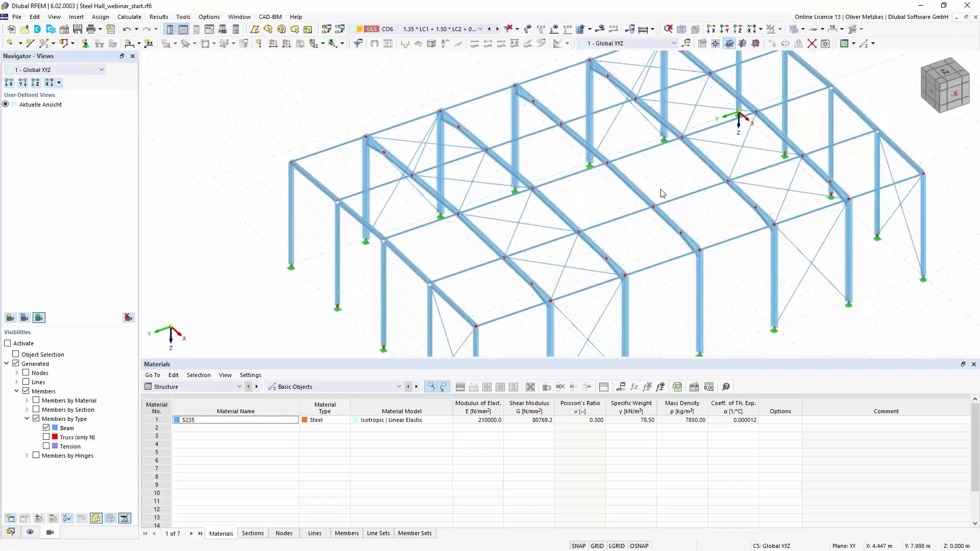
left_click(446, 29)
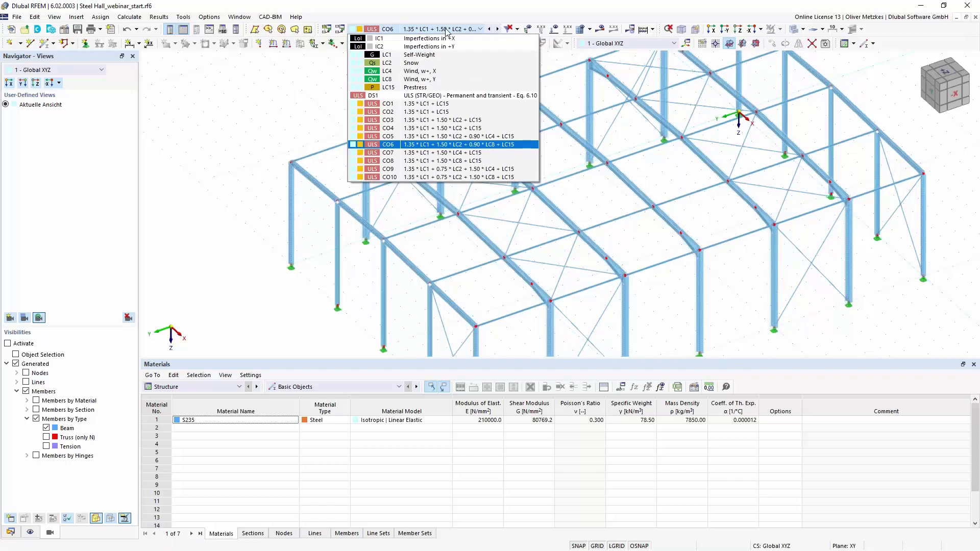
left_click(430, 63)
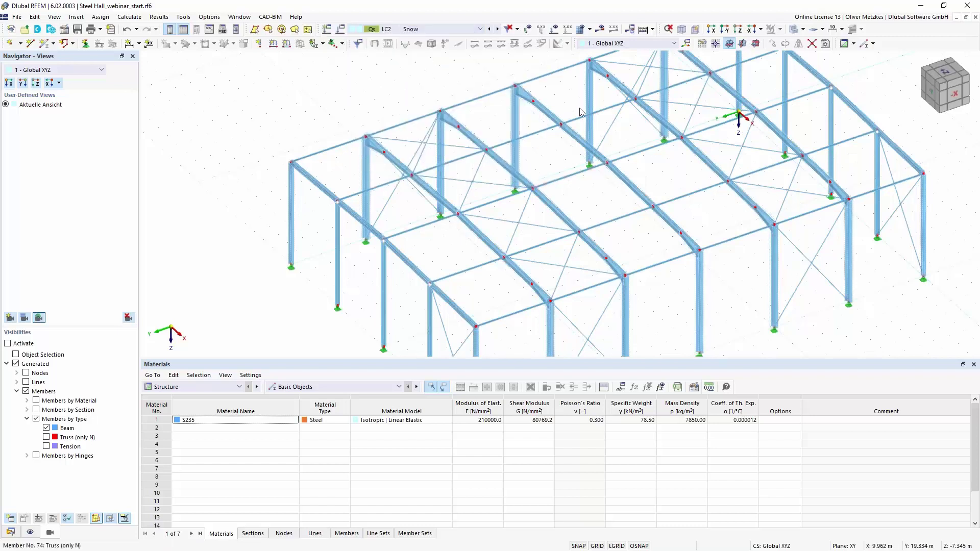
left_click(566, 29)
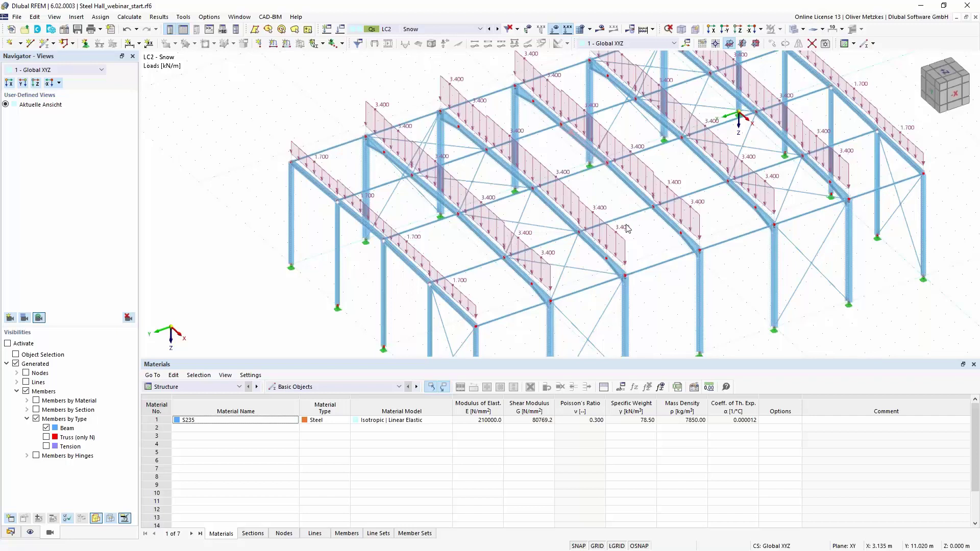
- Select all snow member loads on the hall roof in the reverse X-direction view and open them together for editing
scroll(628, 229, "down", 1)
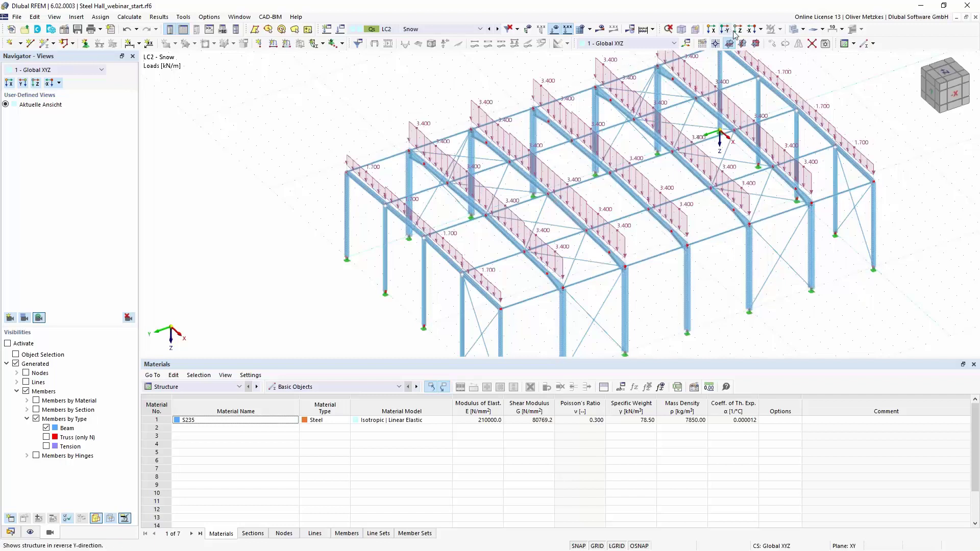
left_click(750, 30)
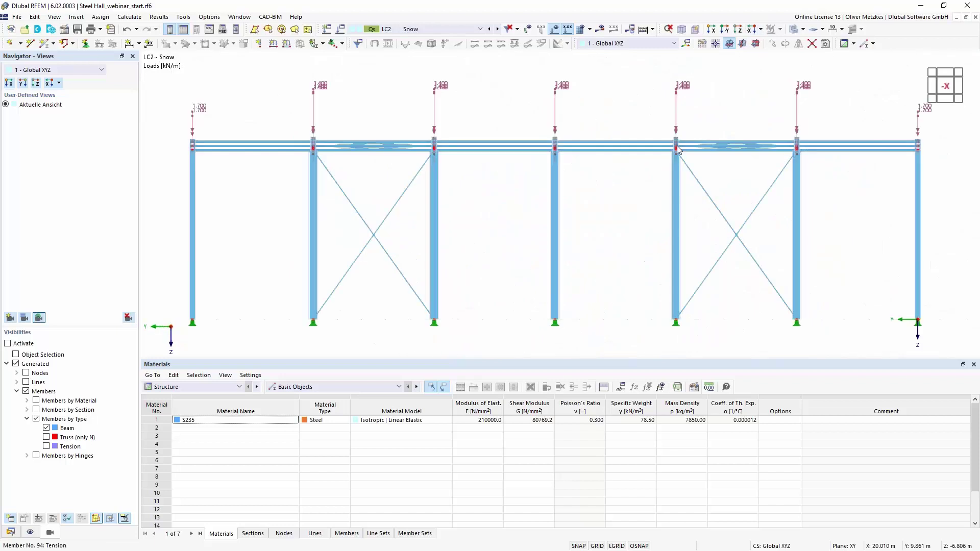
scroll(681, 143, "down", 1)
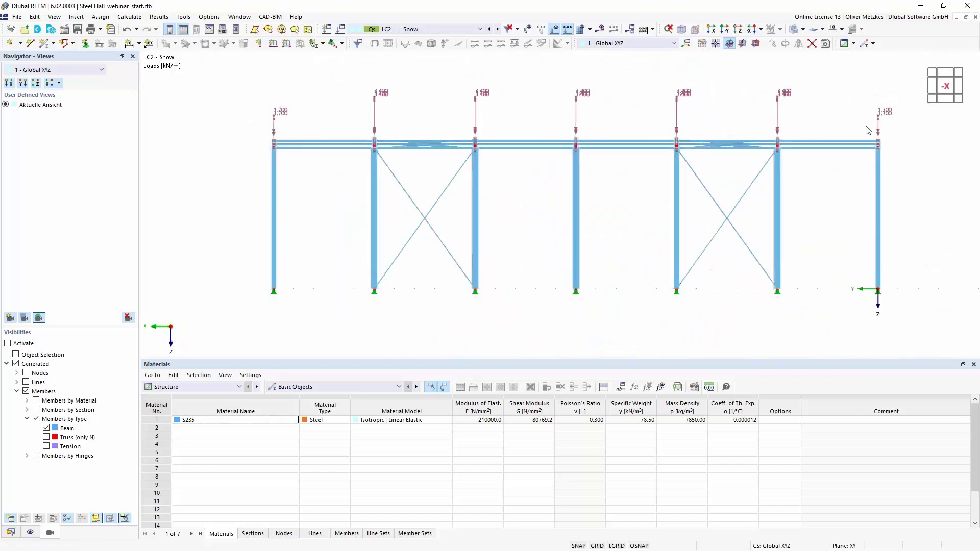
left_click_drag(897, 137, 262, 79)
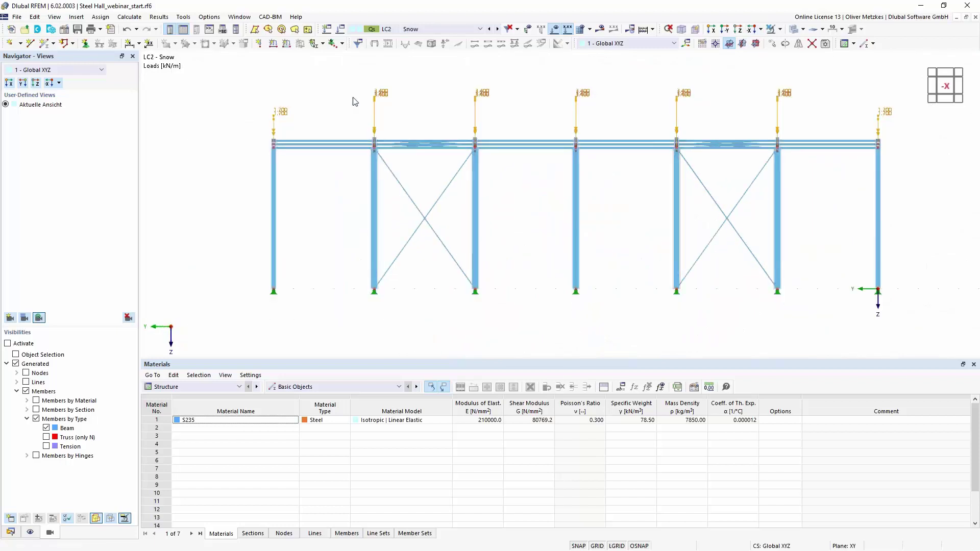
middle_click_drag(345, 115, 375, 108, "ctrl")
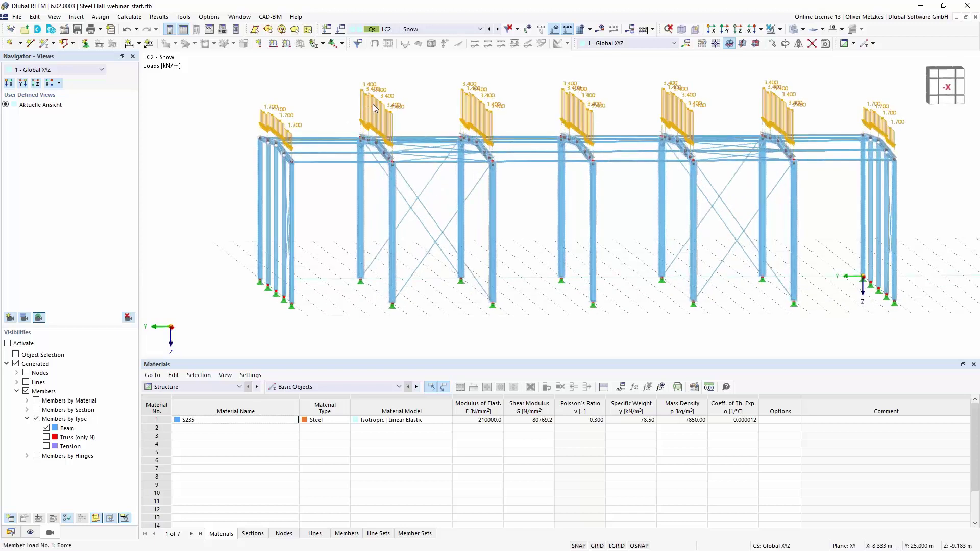
right_click(374, 107)
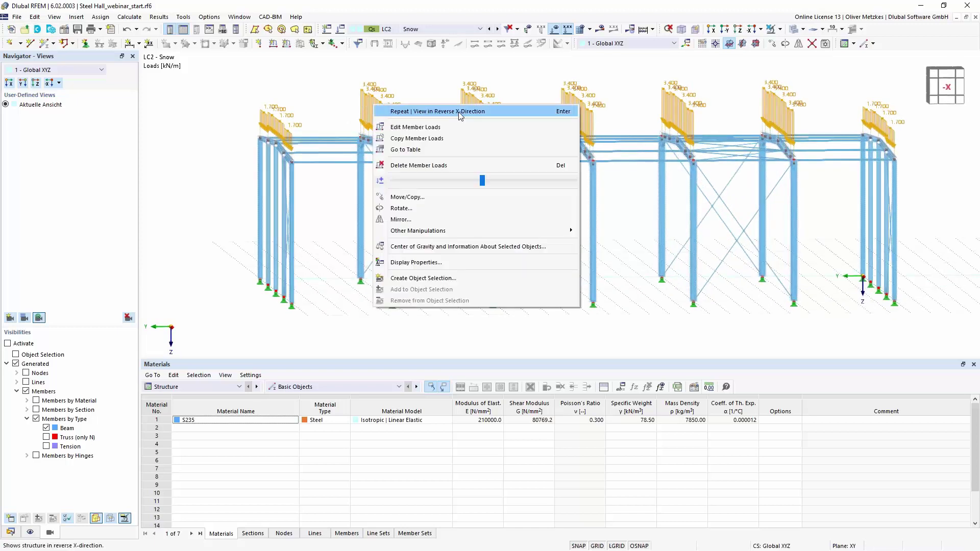
left_click(449, 129)
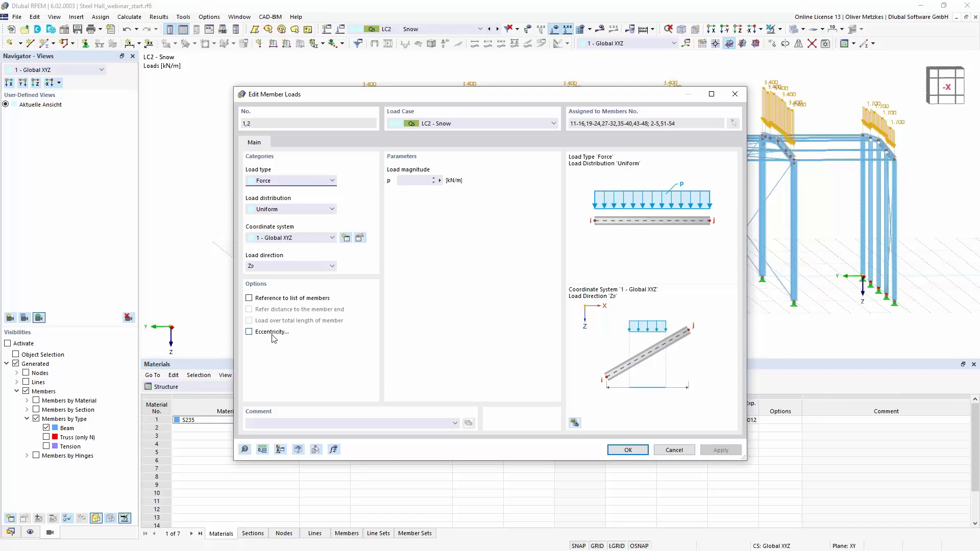
- Enable eccentricity for the selected snow loads, referenced to the upper middle point of the section with zero offsets, and apply it
left_click(270, 333)
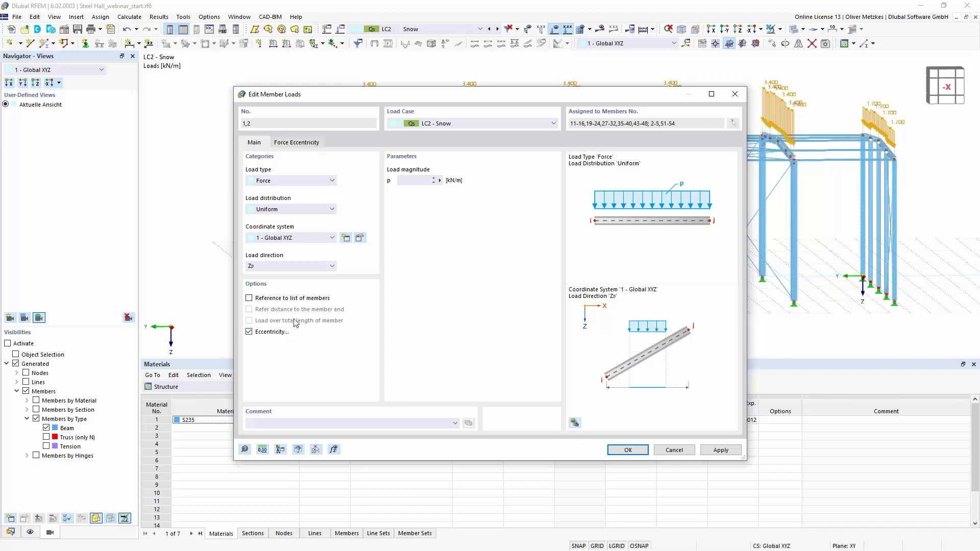
left_click(315, 144)
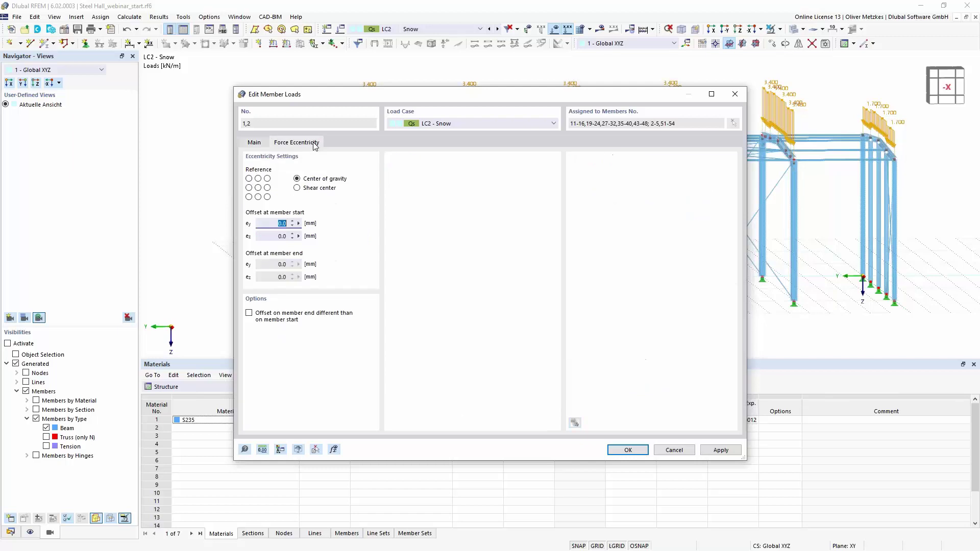
left_click(258, 178)
left_click_drag(448, 95, 560, 92)
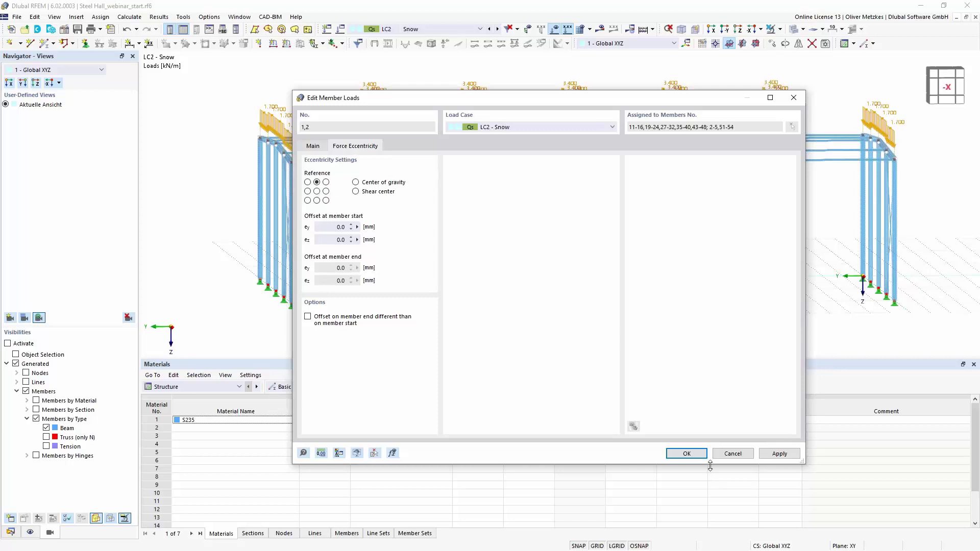
left_click(637, 292)
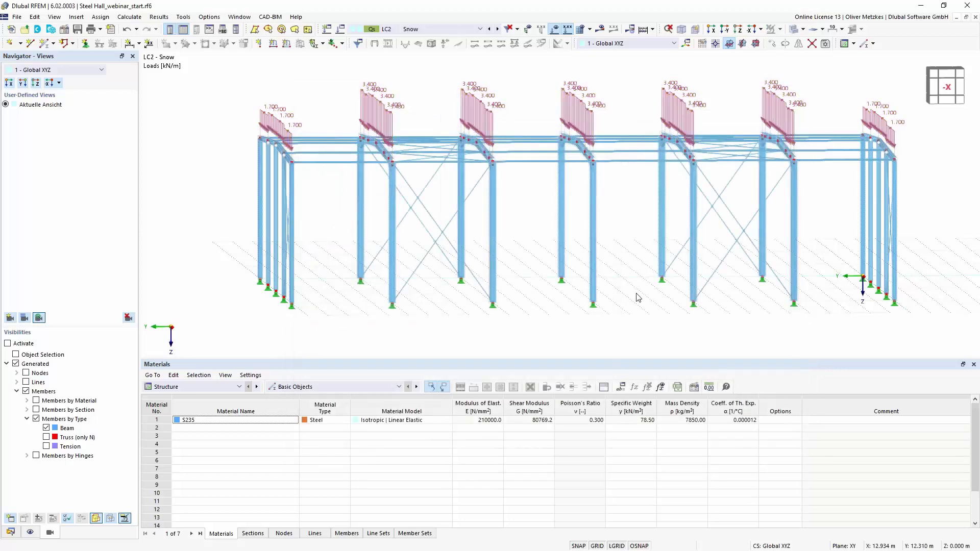
- Set design situation DS1 ULS (STR/GEO) as current and calculate its results
scroll(635, 291, "down", 2)
middle_click_drag(651, 275, 636, 262, "ctrl")
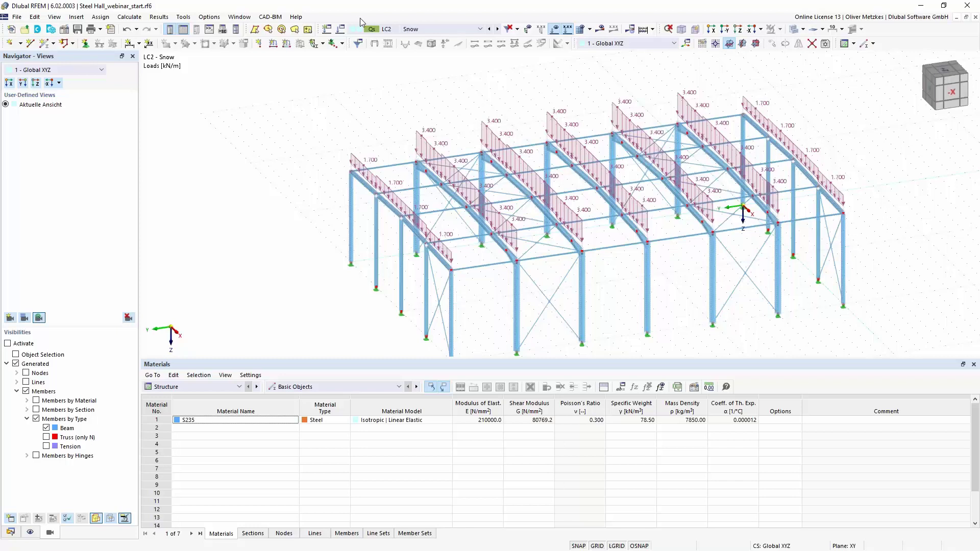
left_click(409, 30)
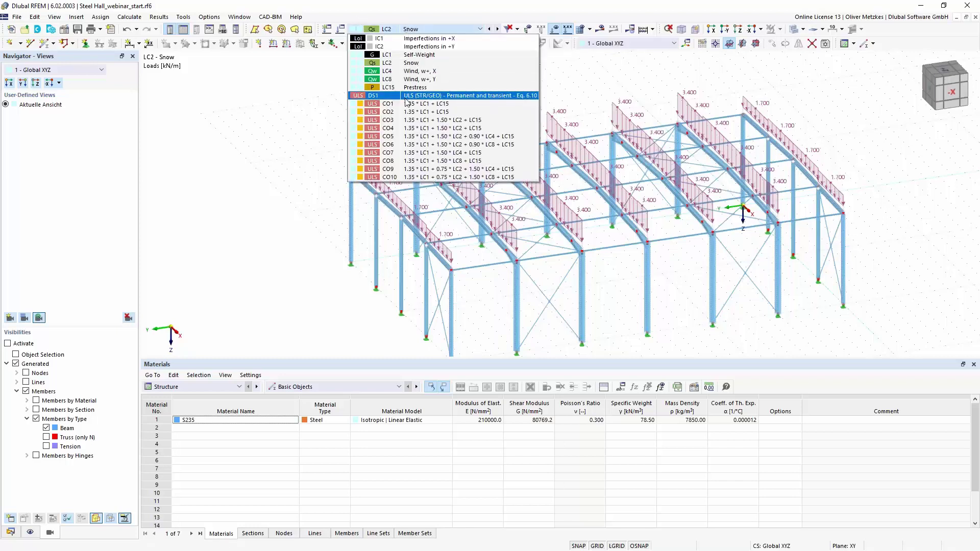
left_click(407, 96)
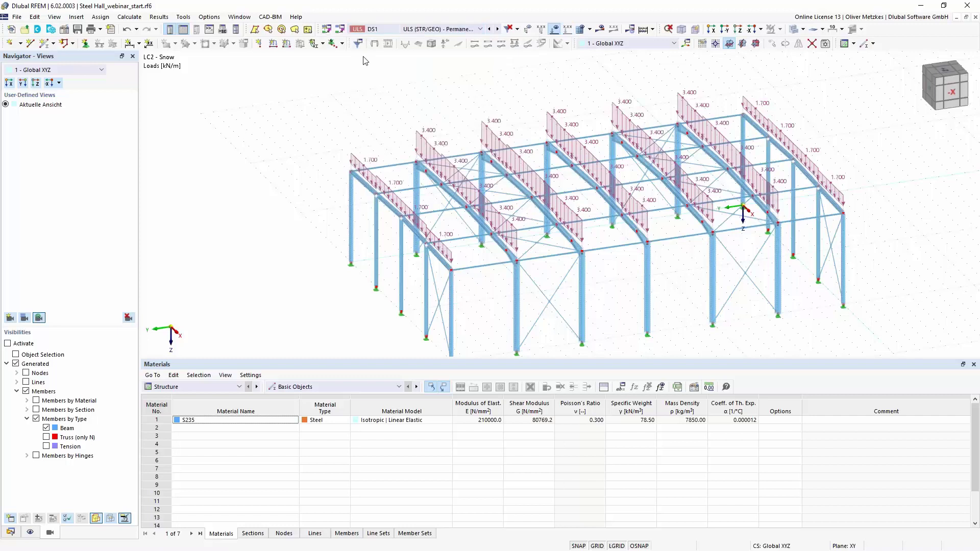
left_click(600, 28)
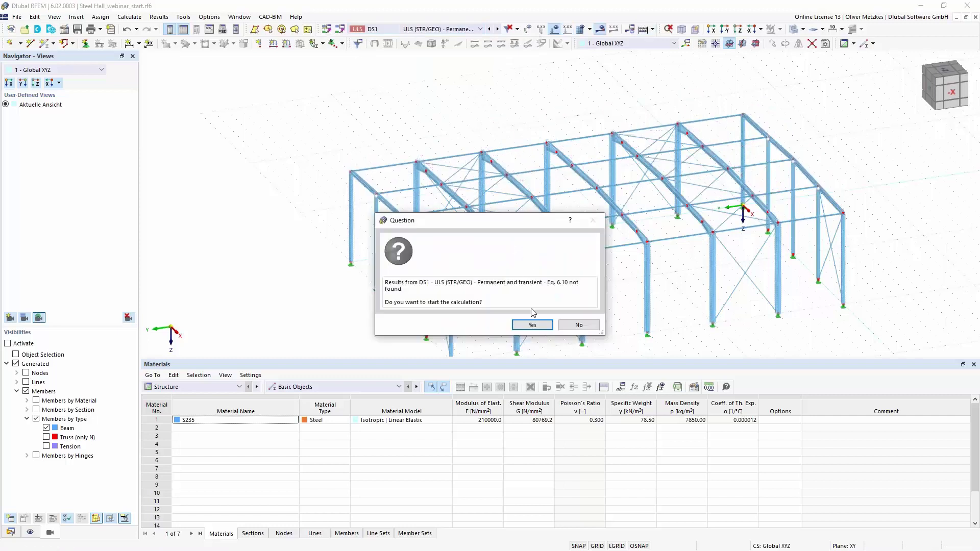
left_click(526, 322)
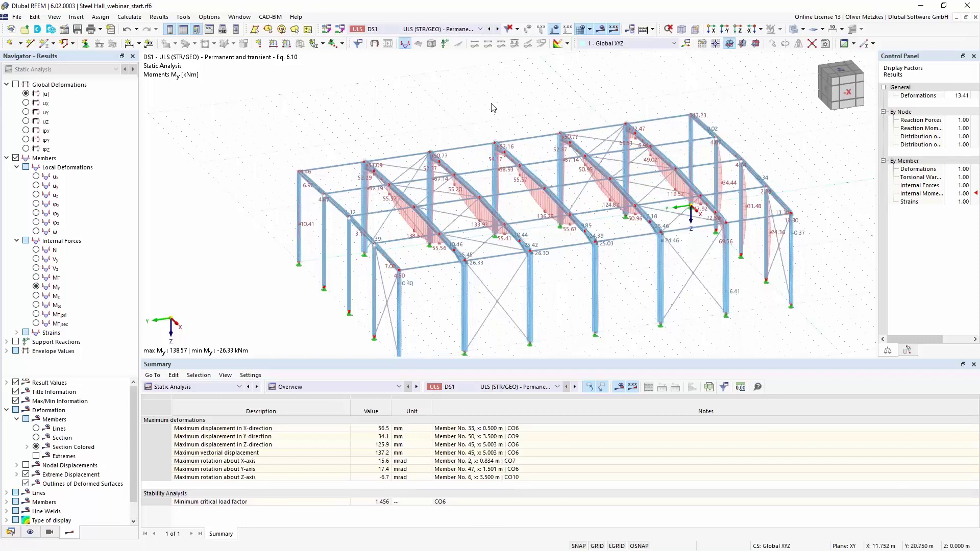
- Show the stability analysis results of load combination CO6 and examine the first mode shape on the roof beams
left_click(454, 30)
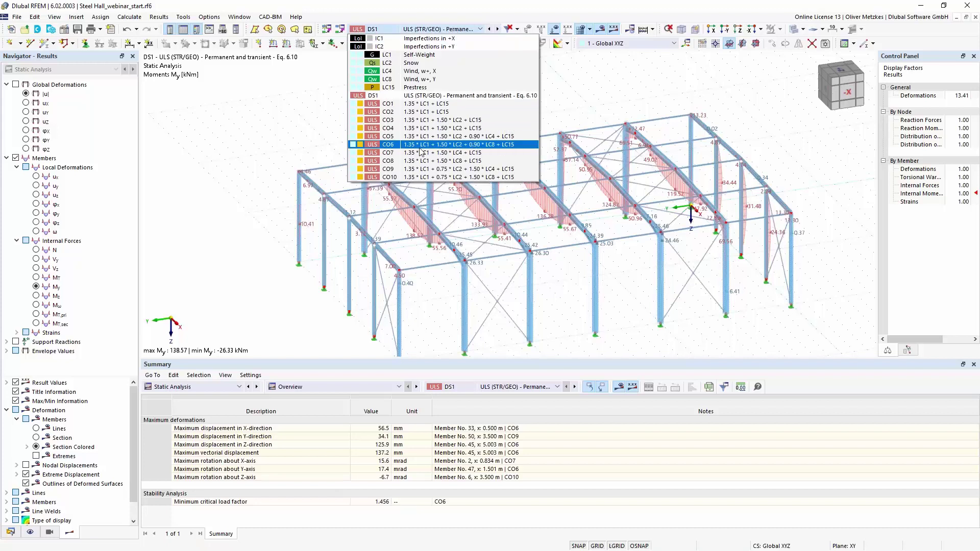
left_click(419, 145)
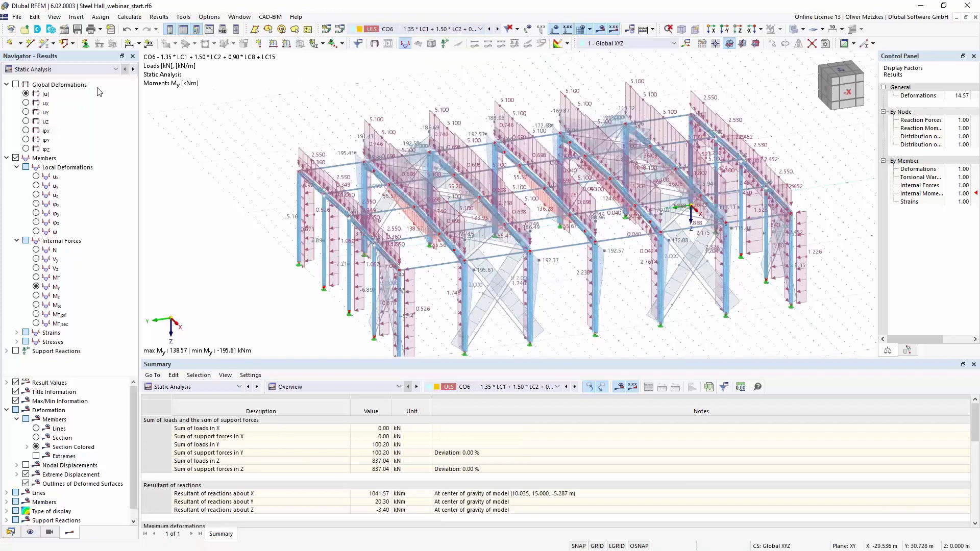
left_click(23, 70)
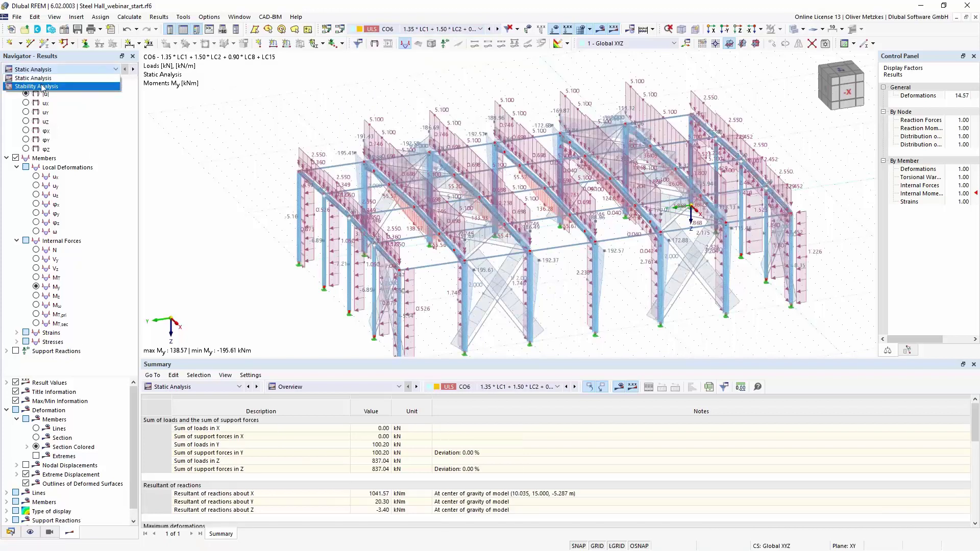
left_click(43, 88)
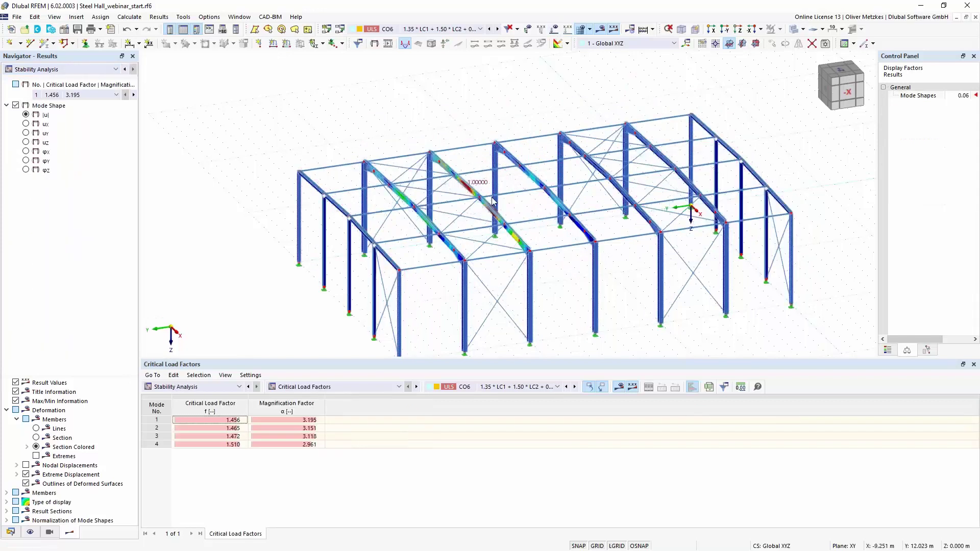
scroll(480, 170, "up", 3)
middle_click_drag(554, 221, 536, 227, "ctrl")
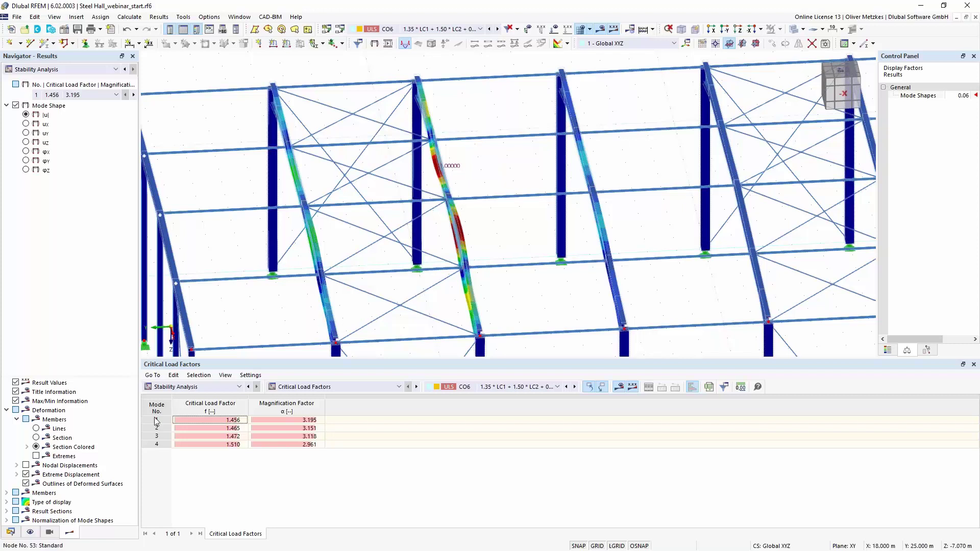
- Change section 4 of the bracing rods from R 20 to R 10 and accept deleting the existing results
left_click(11, 532)
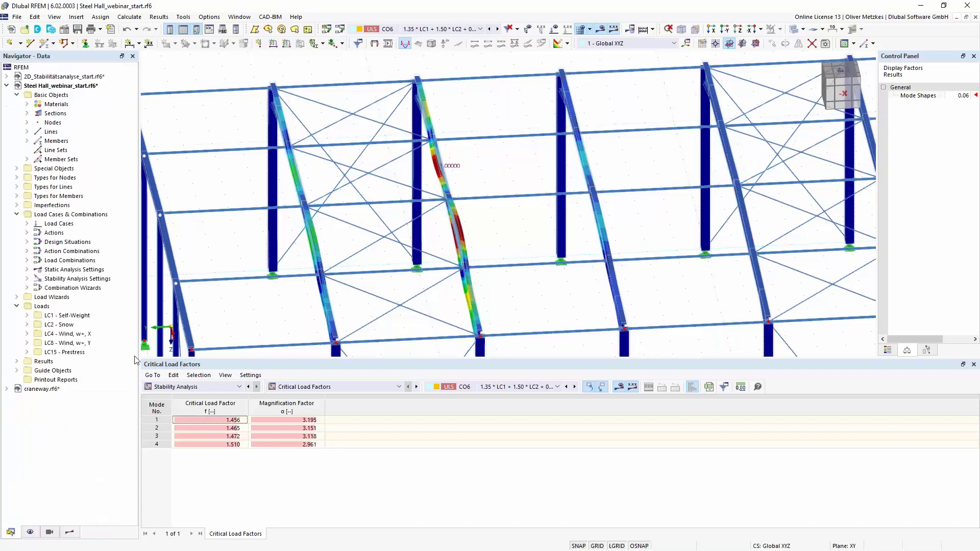
left_click(27, 113)
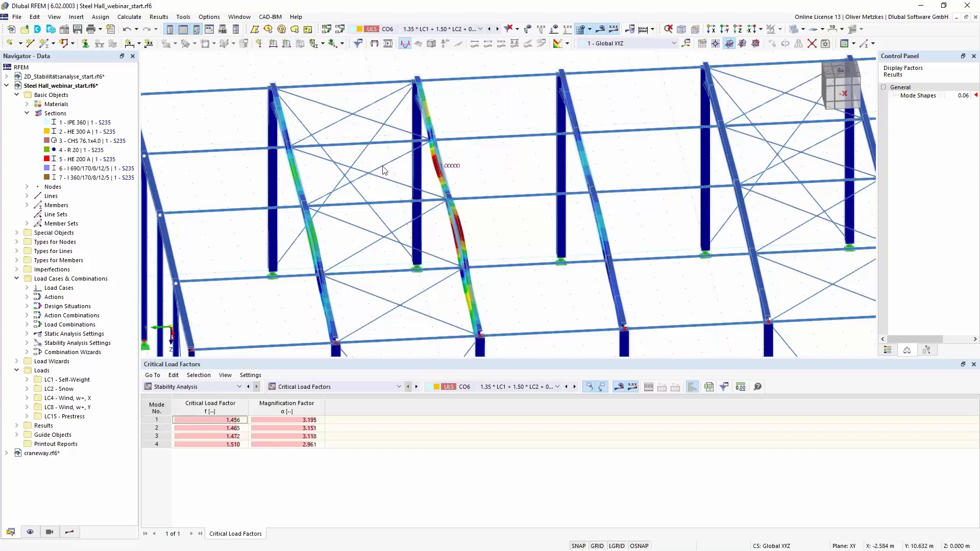
double_click(76, 150)
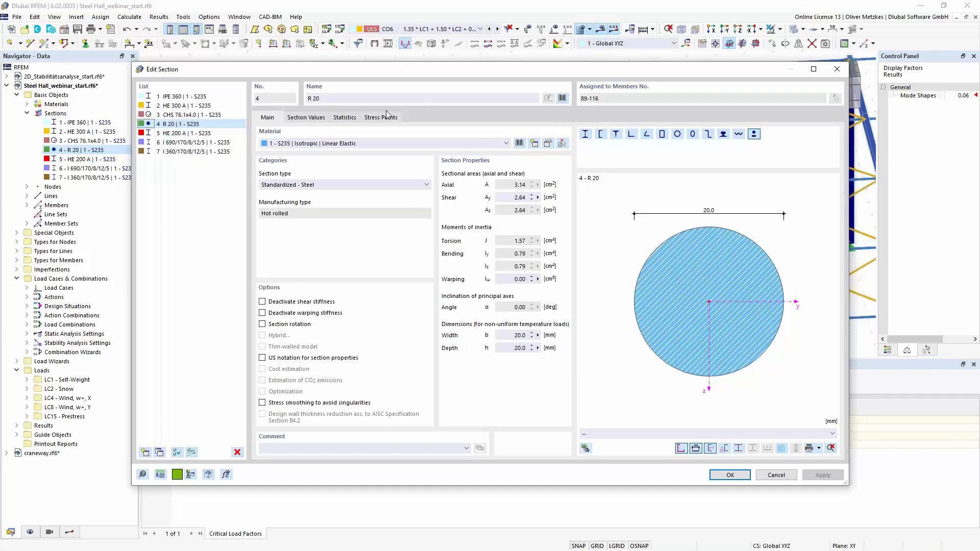
double_click(315, 98)
type("10")
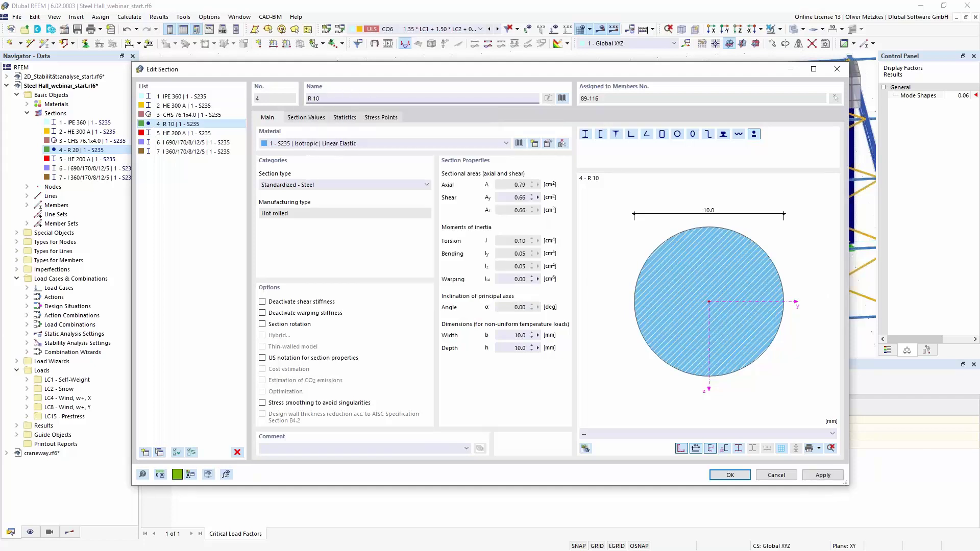
left_click(730, 475)
left_click(531, 324)
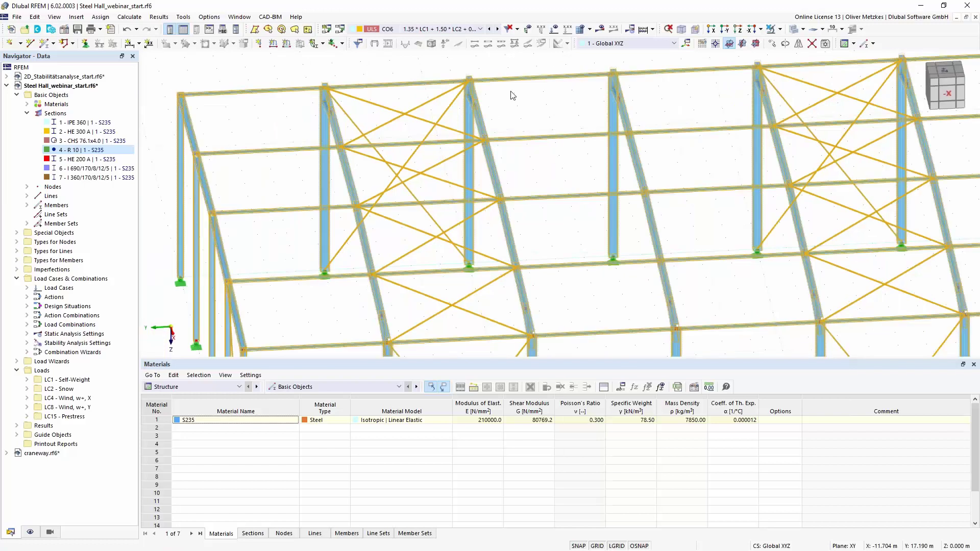
- Recalculate load combination CO6 with the thinner rods and display its stability analysis results
left_click(600, 29)
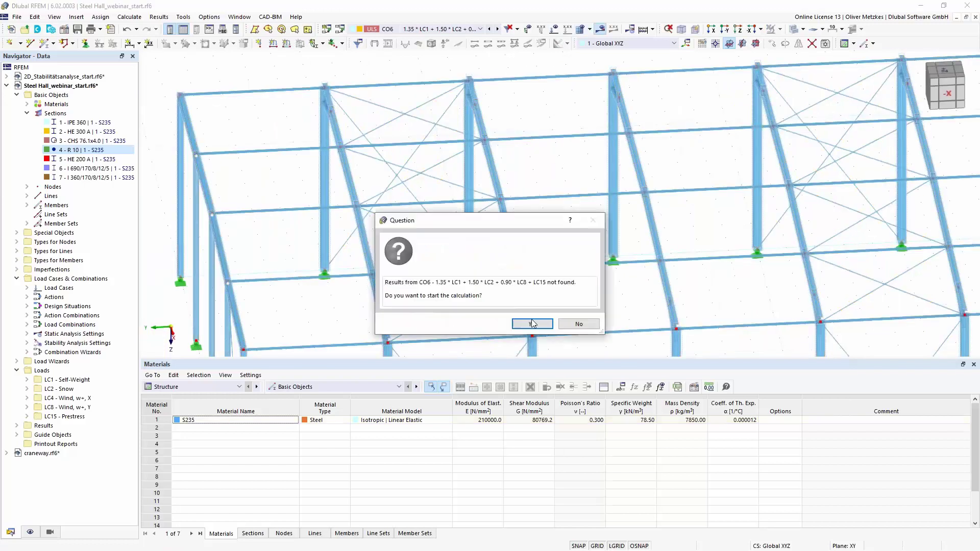
left_click(532, 324)
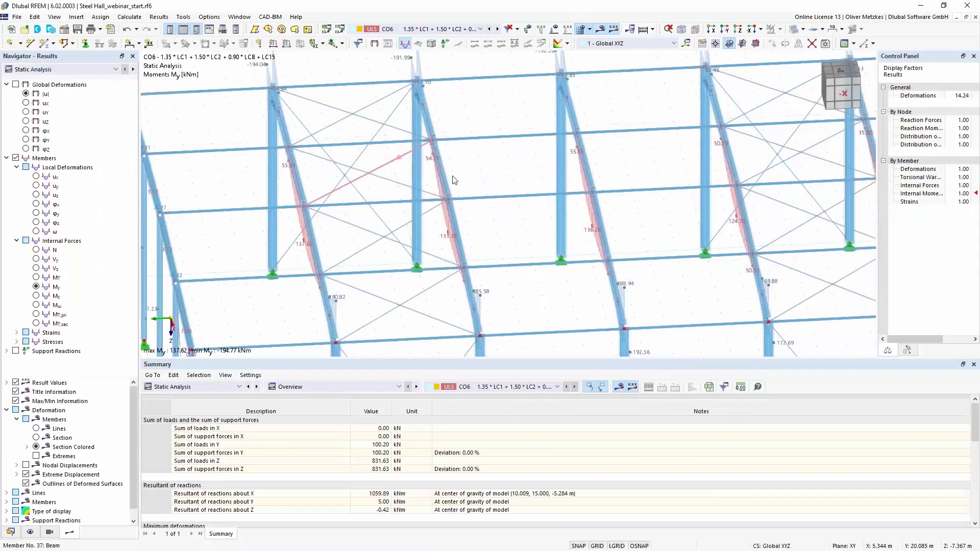
left_click(60, 70)
left_click(57, 87)
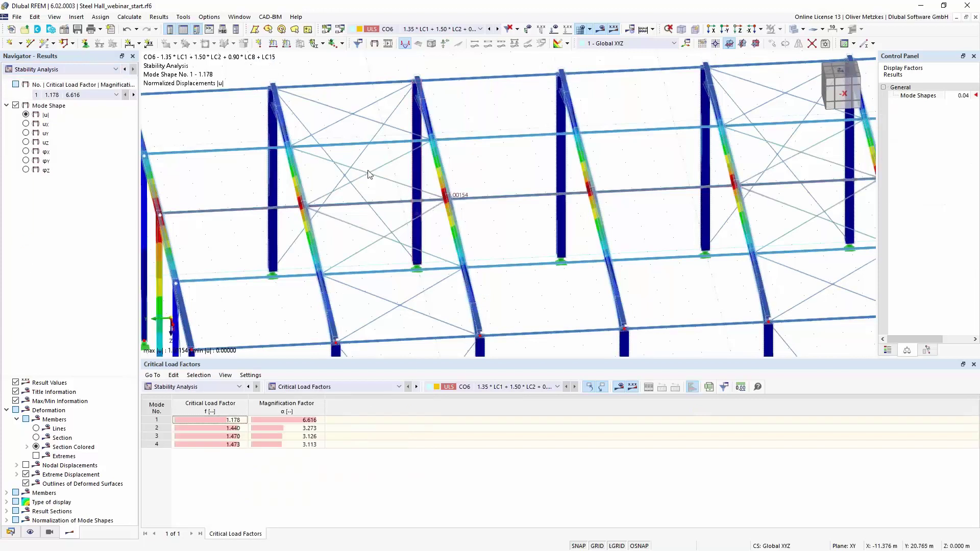
- Examine the first mode shape across the roof beams and bracing bays together with its critical load factor
scroll(385, 262, "down", 1)
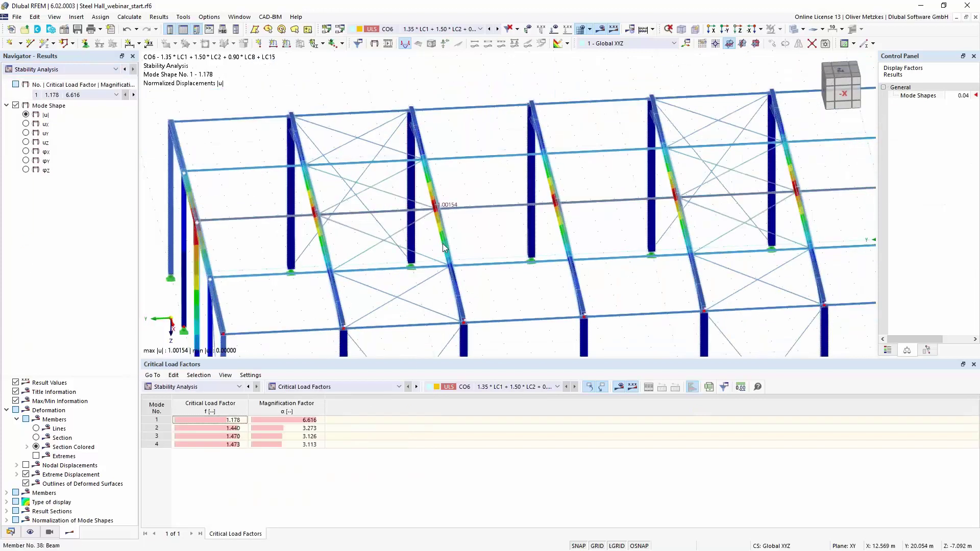
scroll(604, 228, "up", 2)
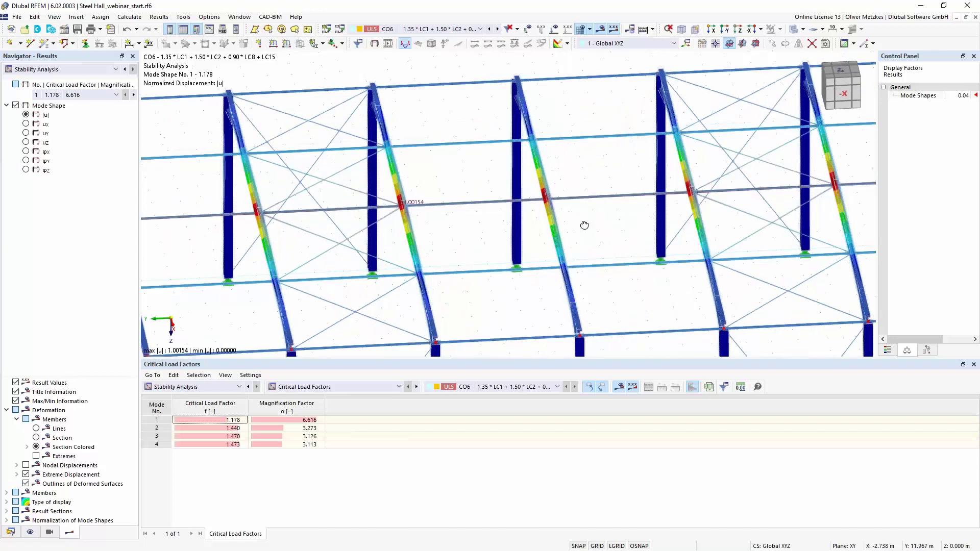
middle_click_drag(569, 225, 536, 223)
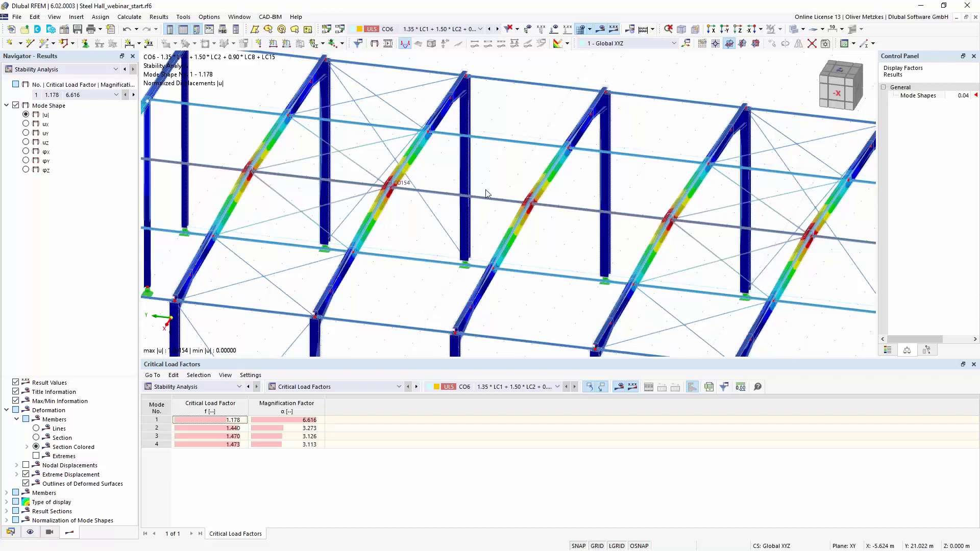
scroll(720, 215, "down", 1)
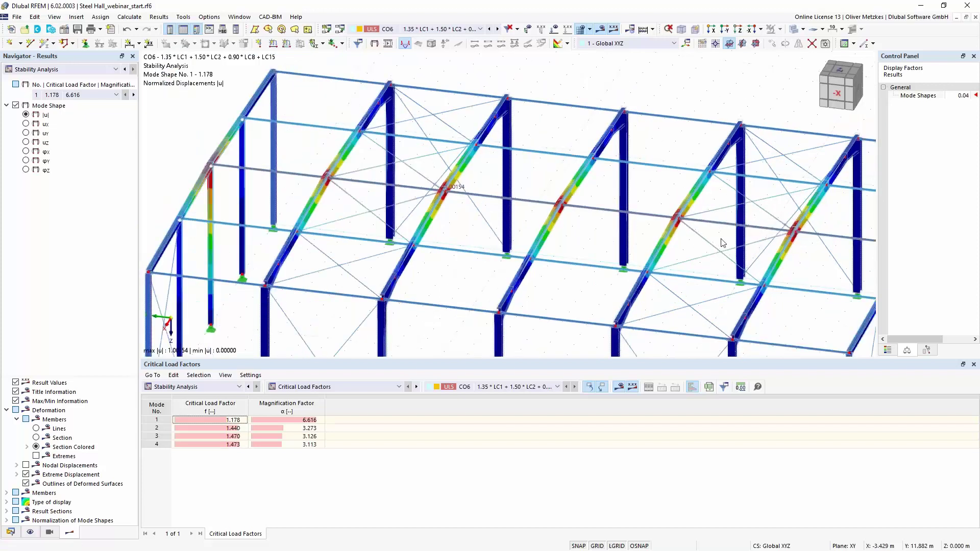
left_click(228, 422)
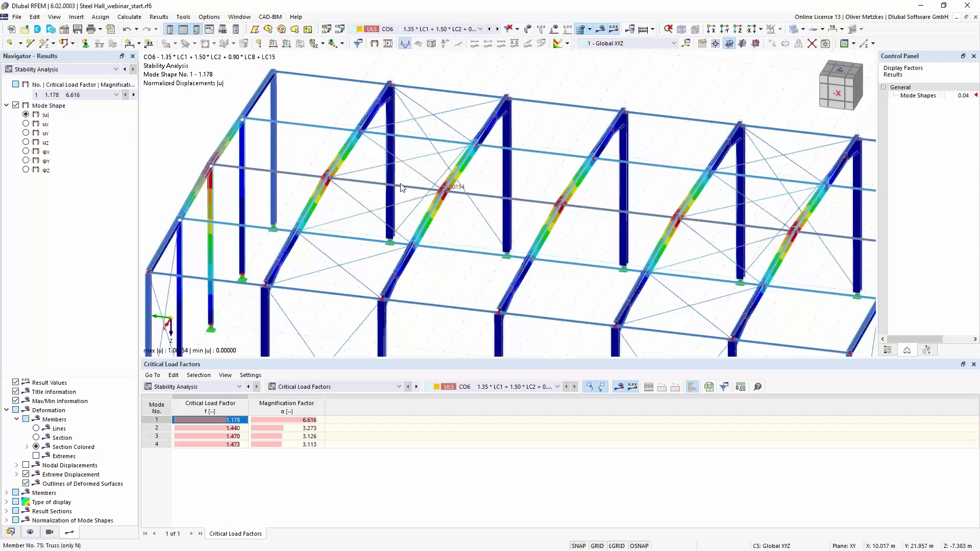
mouse_move(401, 188)
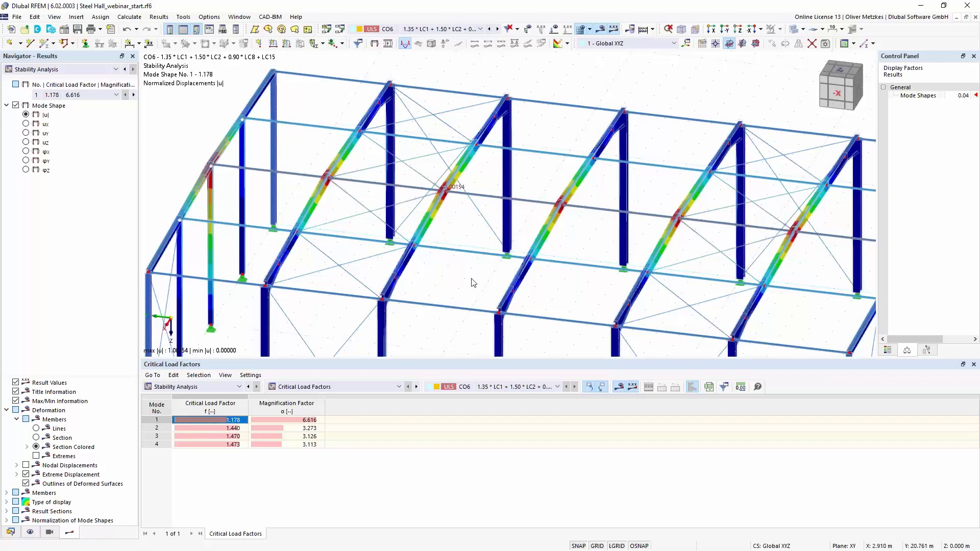
scroll(470, 284, "down", 2)
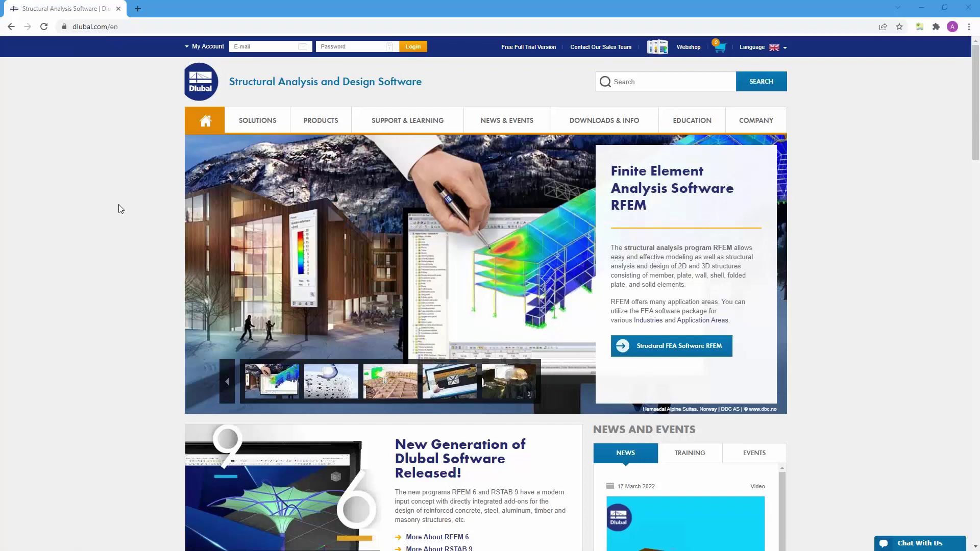
- Switch to the Dlubal website in the browser, open its Knowledge Base and look over the listed articles
mouse_move(392, 122)
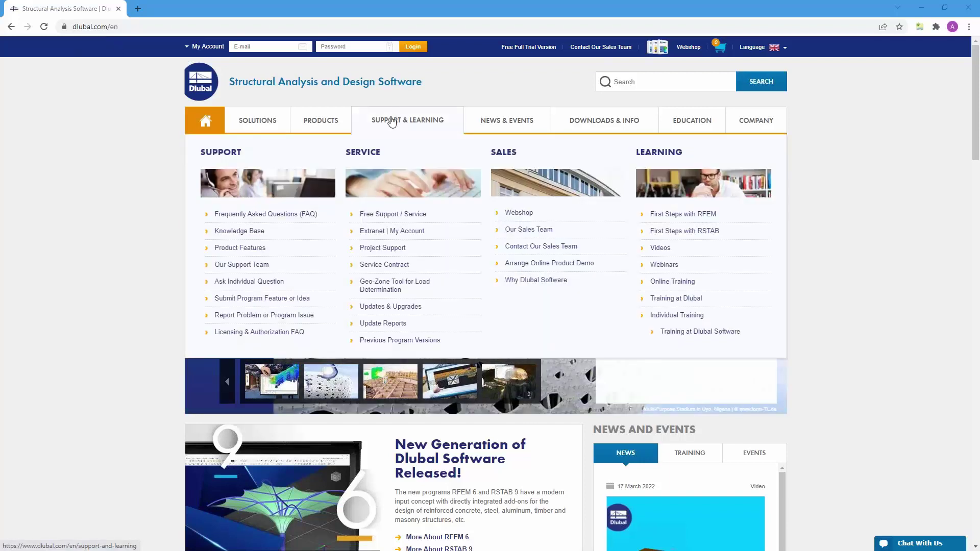
left_click(236, 232)
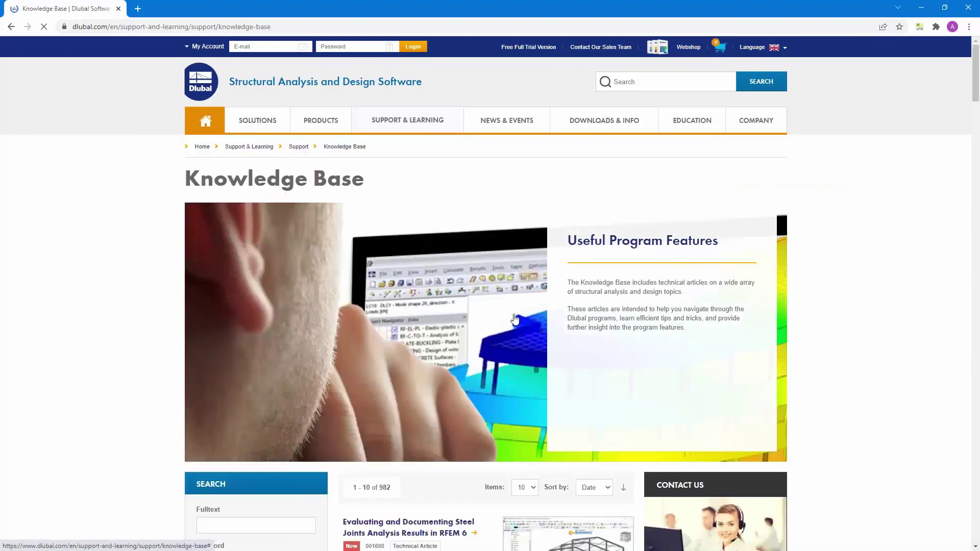
scroll(515, 320, "down", 8)
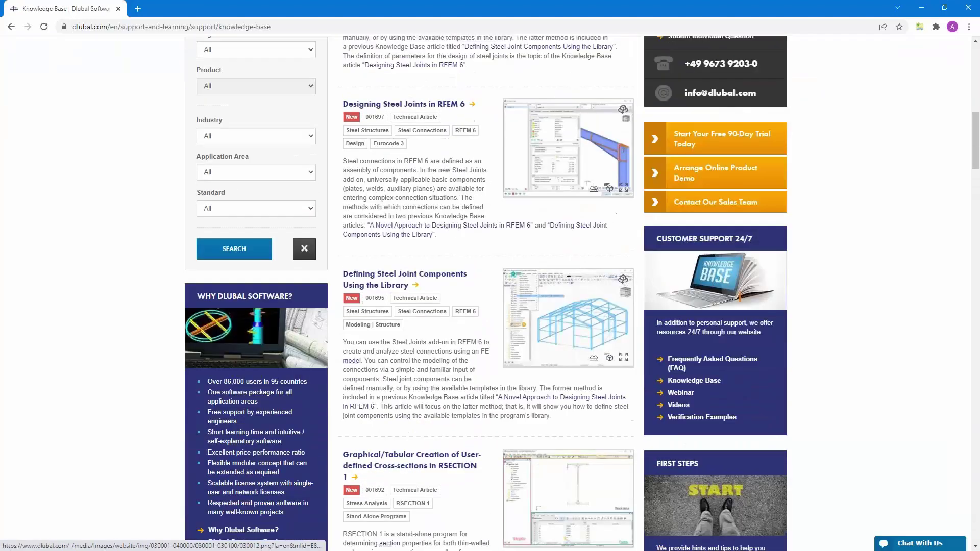
- Run a full-text search of the Knowledge Base for "warping"
scroll(332, 371, "up", 5)
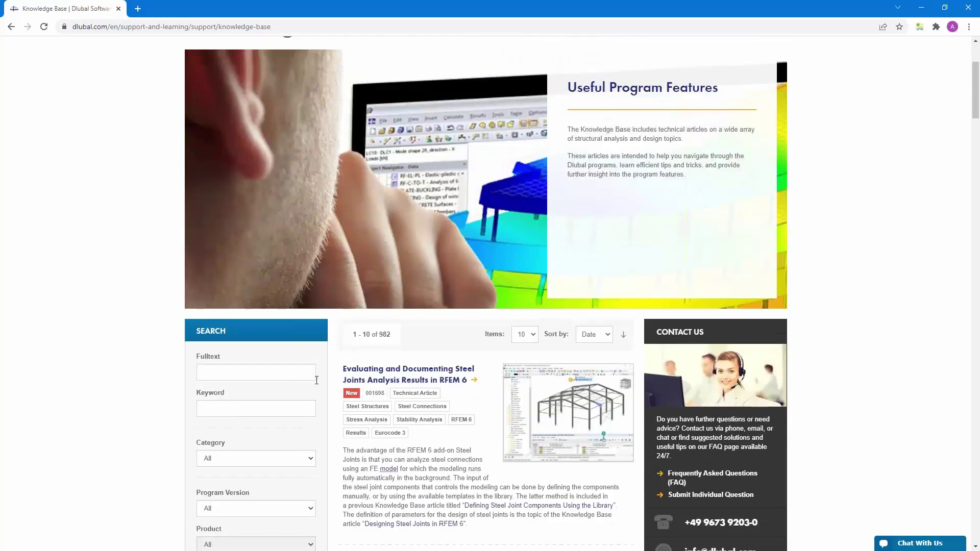
scroll(424, 384, "down", 2)
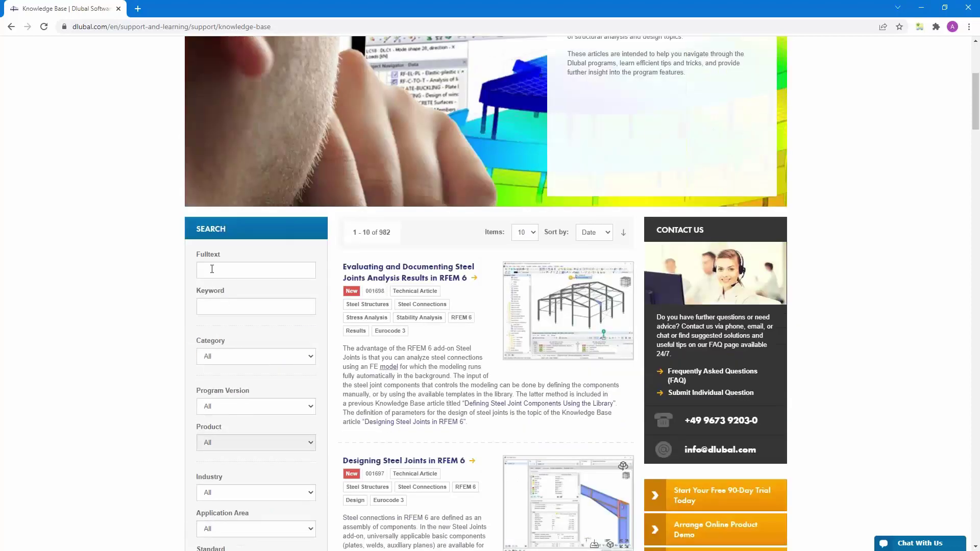
left_click(212, 269)
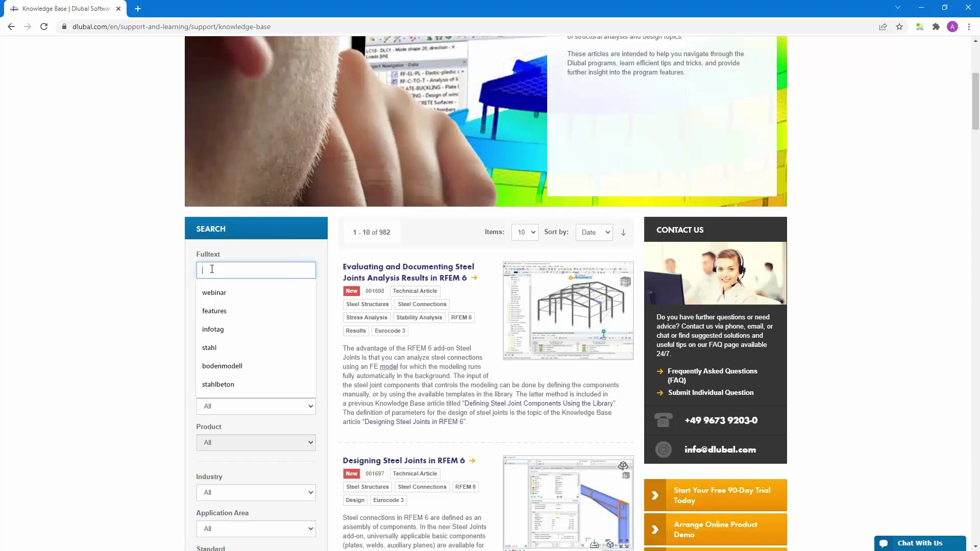
type("warpi")
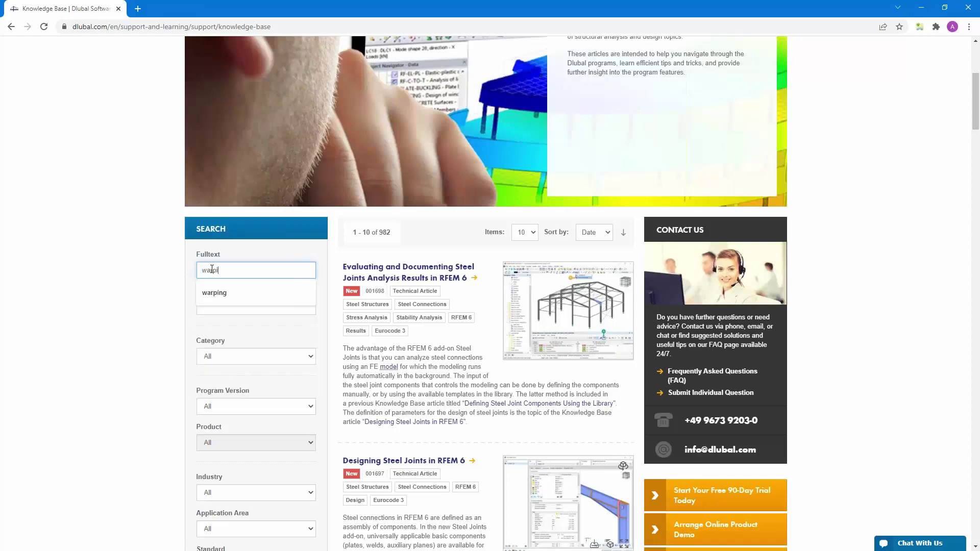
type("ng")
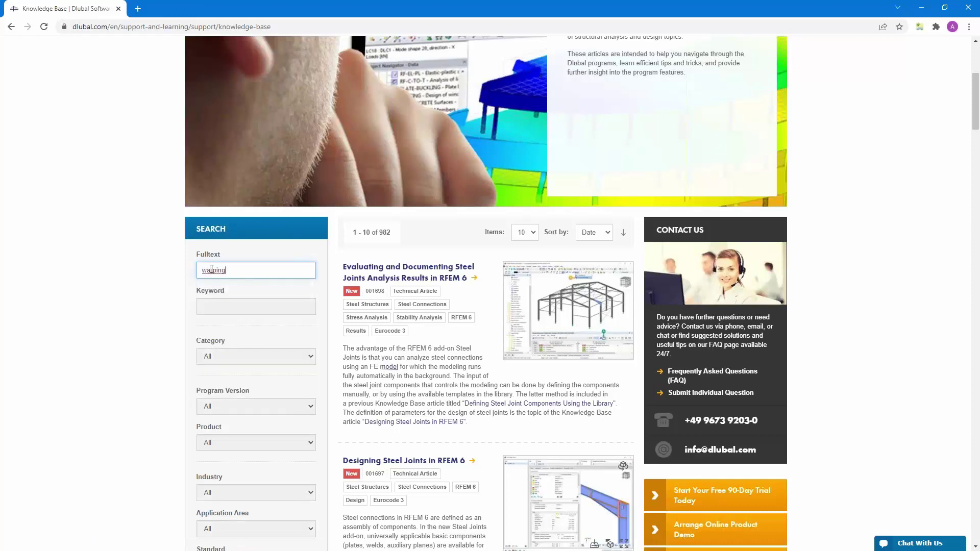
key("Return")
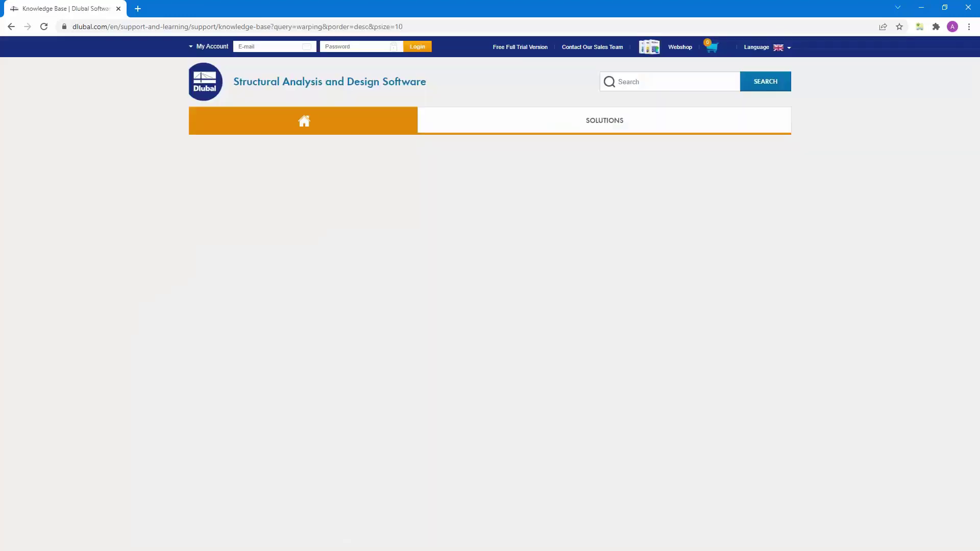
- Open the article "Lateral-Torsional Buckling Analysis with New Torsional Warping (7 DOF) Add-on for RFEM 6 / RSTAB 9" and skim its contents
scroll(401, 121, "down", 8)
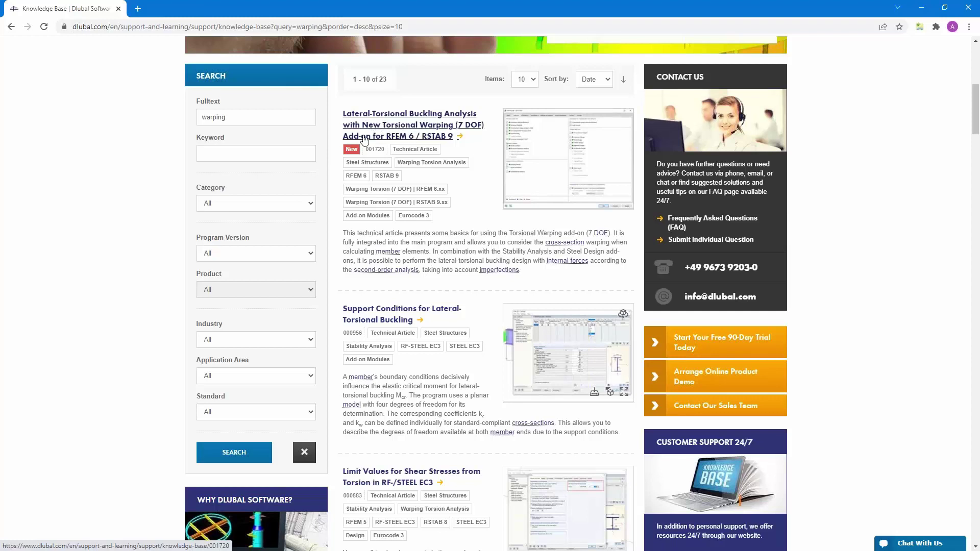
left_click(427, 137)
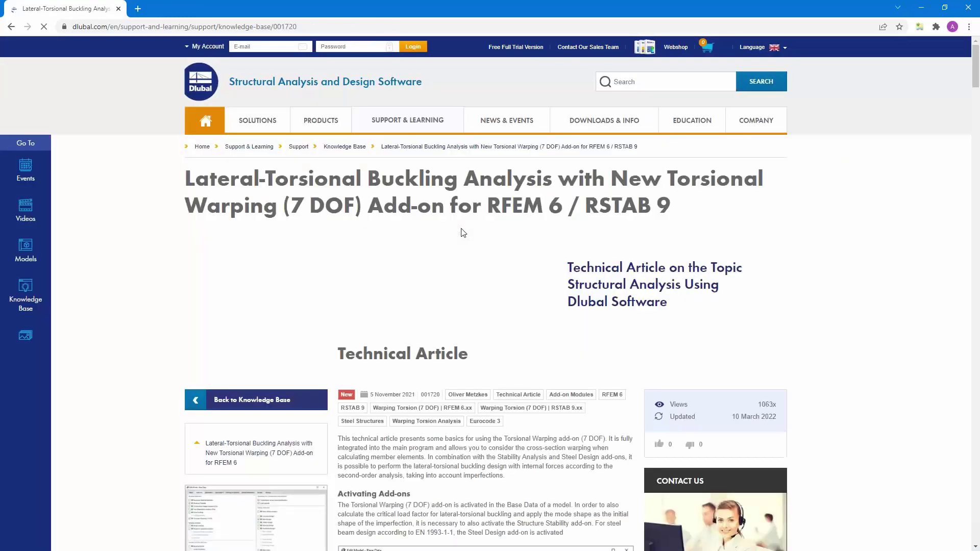
scroll(464, 233, "down", 16)
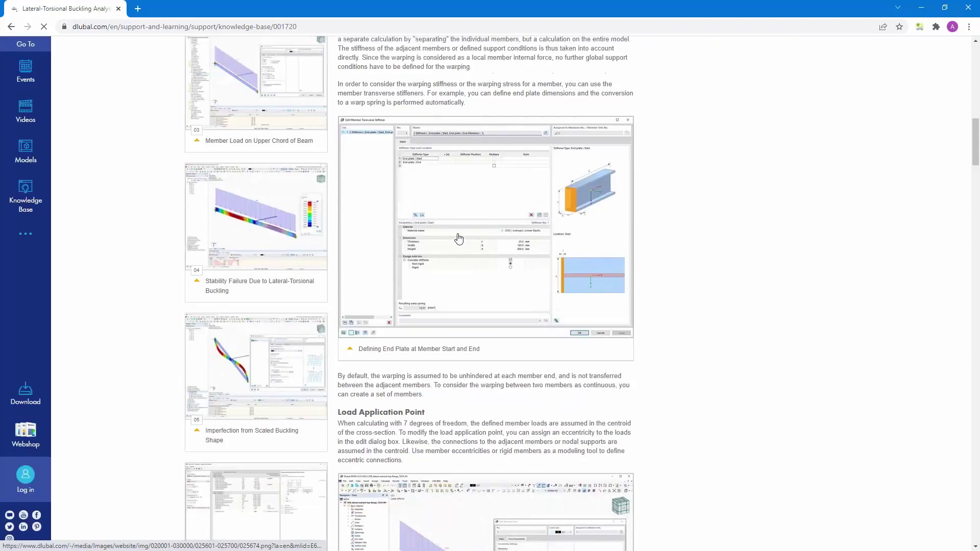
scroll(461, 234, "up", 10)
scroll(461, 234, "up", 6)
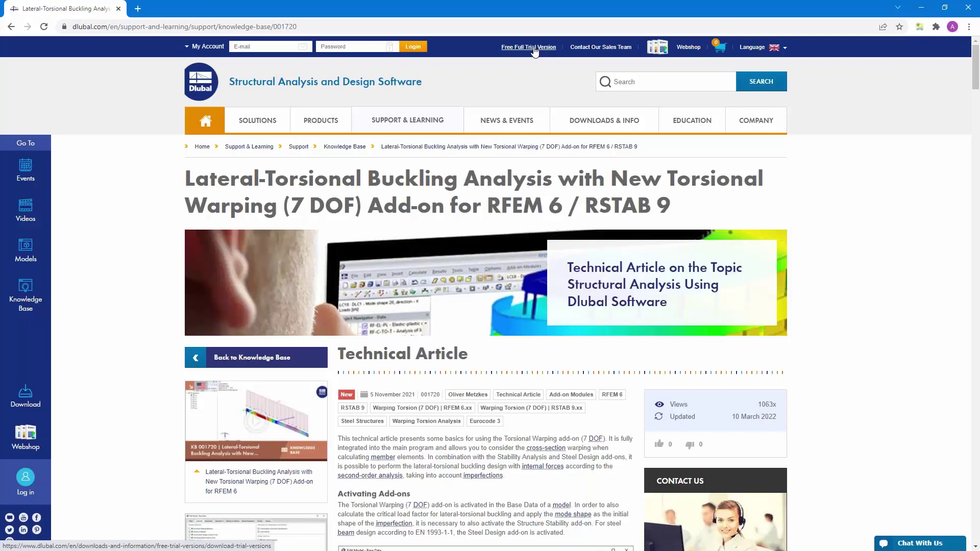
- Open the Free Full Trial Version page and review the programs offered for download
left_click(533, 48)
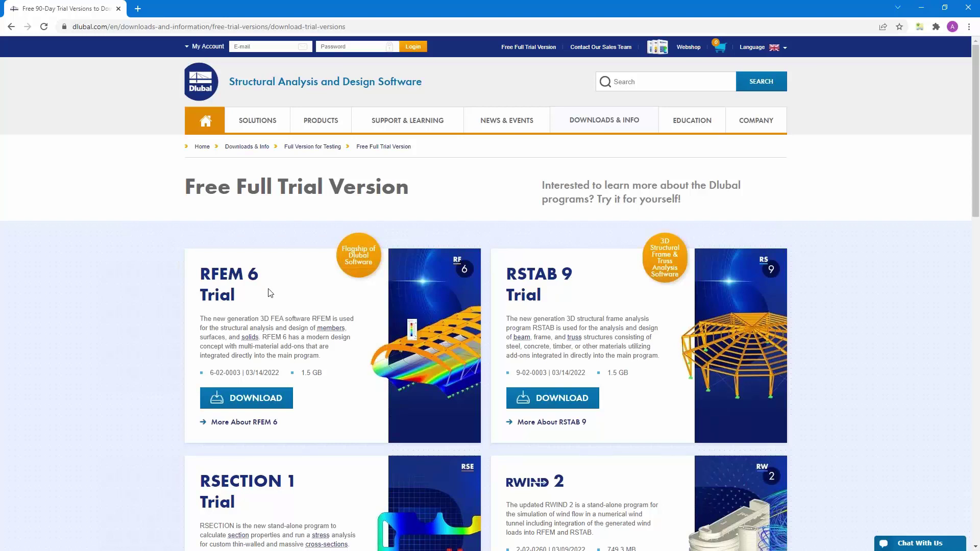
scroll(270, 293, "down", 4)
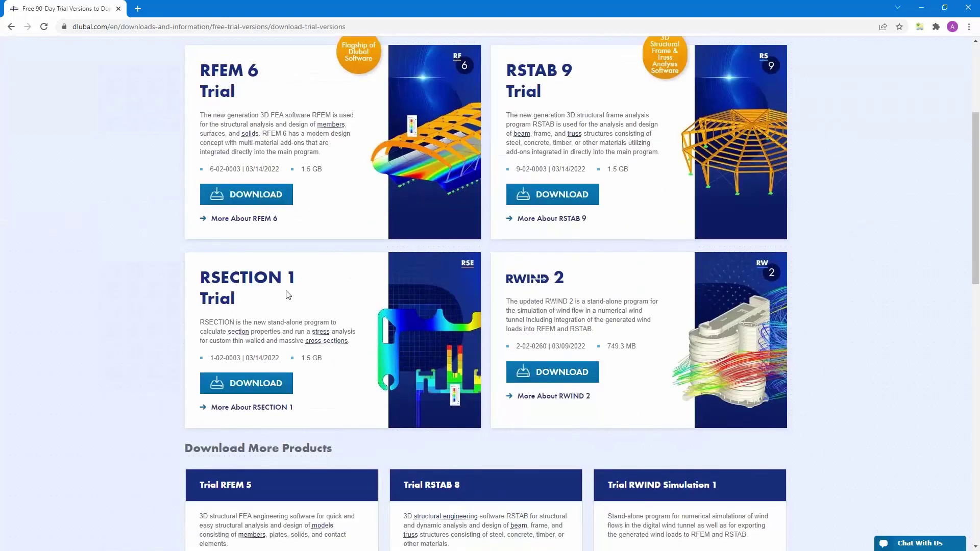
scroll(288, 294, "up", 4)
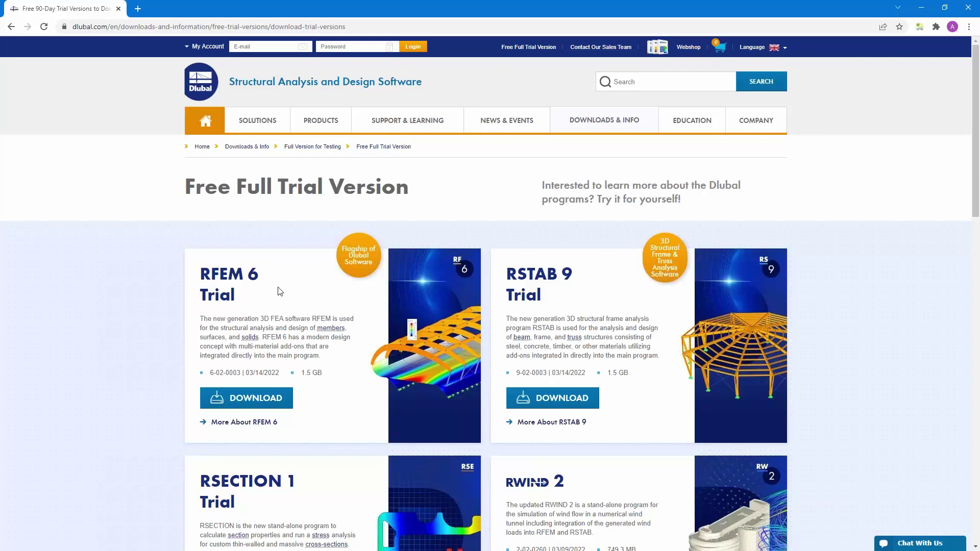
- Leave the trial page and open "Stability Analysis and Torsional Warping (7 DOF) in RFEM 6" from the website's webinar list
left_click(11, 27)
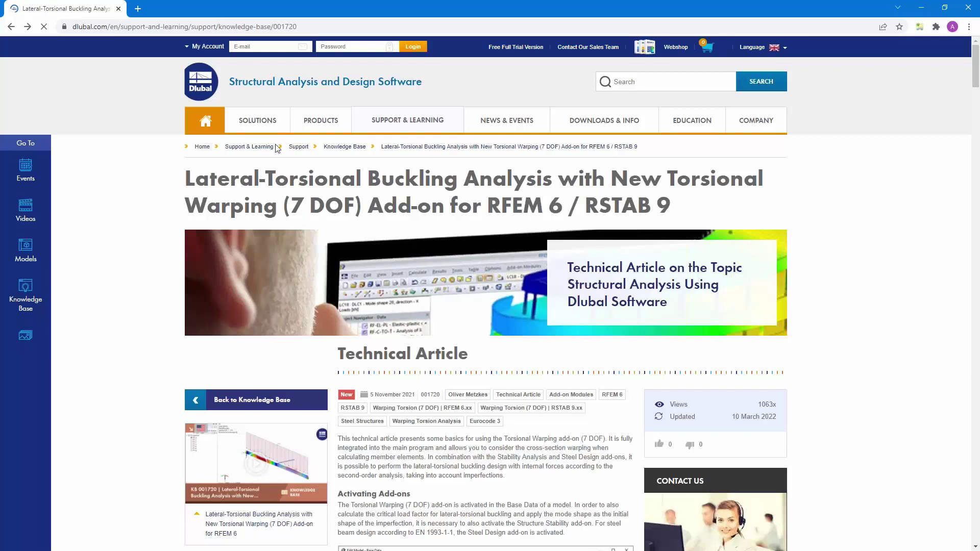
mouse_move(506, 124)
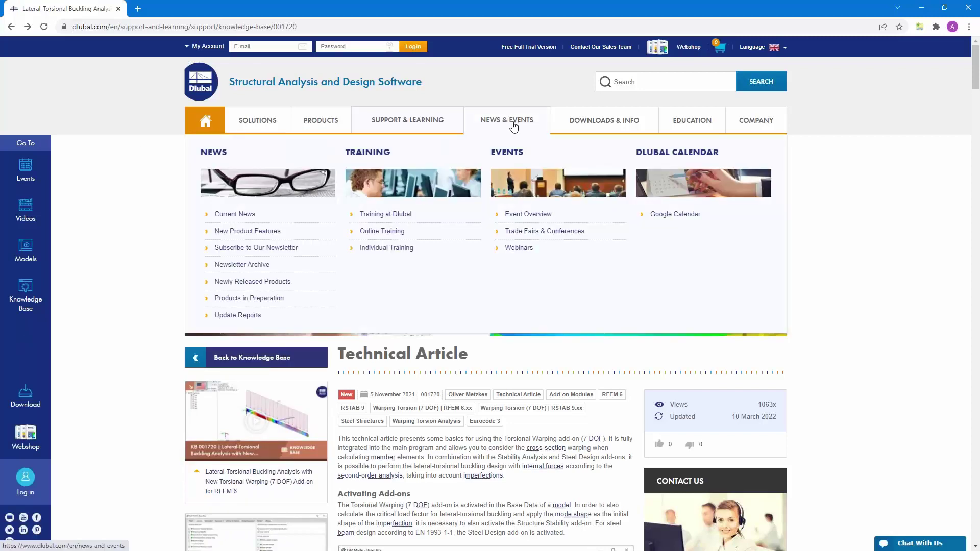
left_click(519, 248)
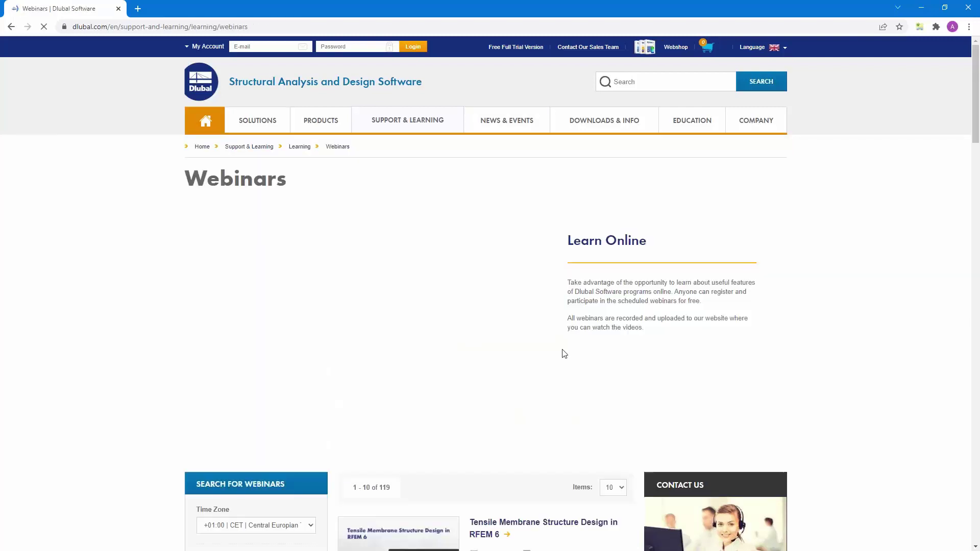
scroll(565, 354, "down", 5)
scroll(562, 354, "down", 7)
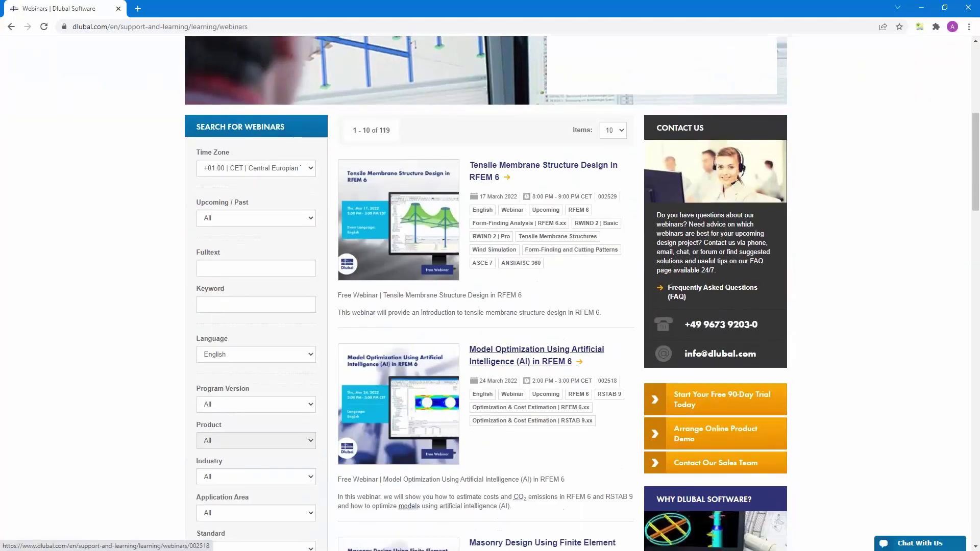
scroll(513, 212, "down", 8)
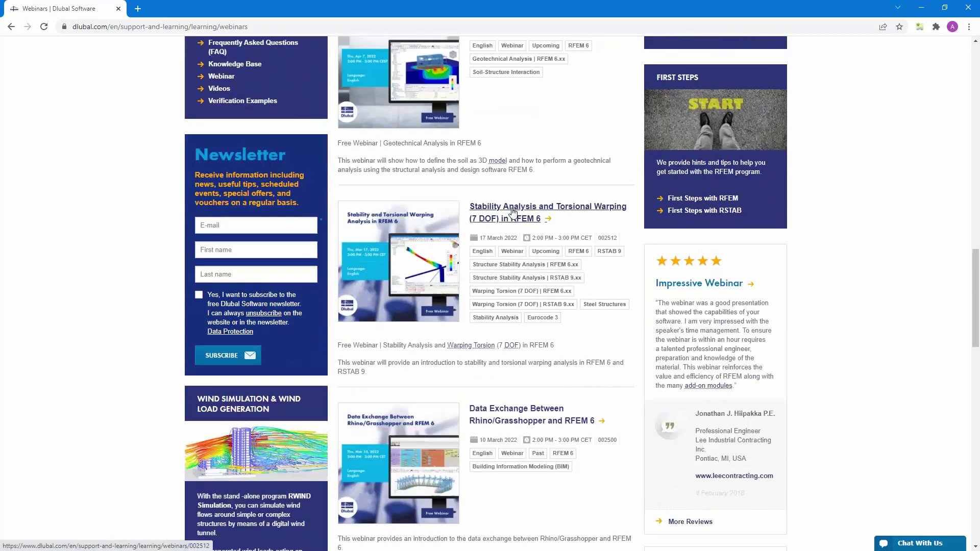
left_click(513, 212)
- Look through the webinar page for its presentation slides, script file and models to download
scroll(503, 274, "down", 6)
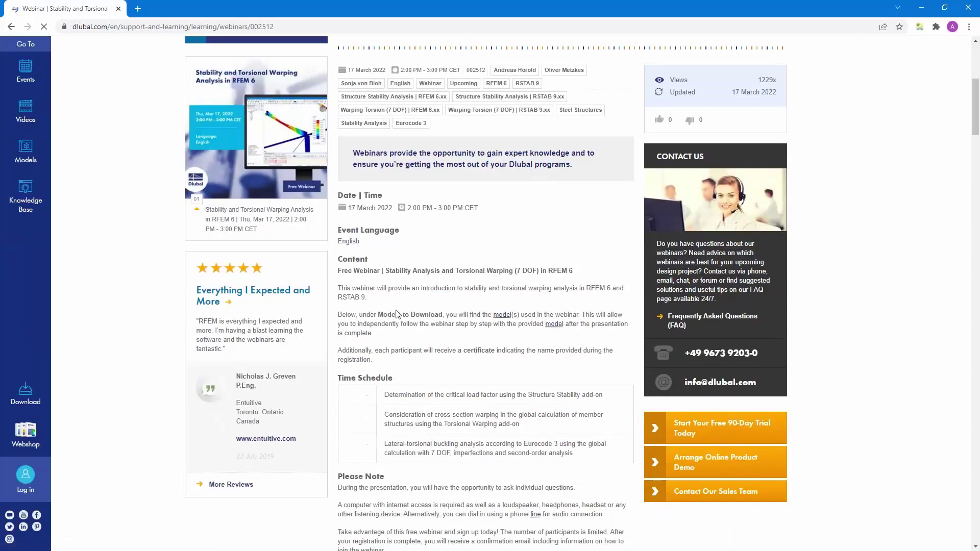
scroll(492, 346, "down", 13)
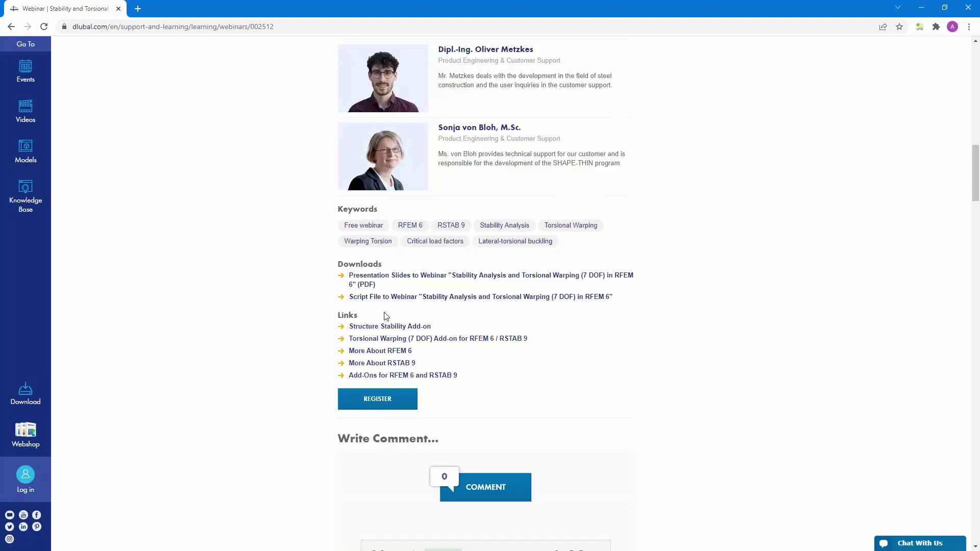
scroll(386, 314, "down", 7)
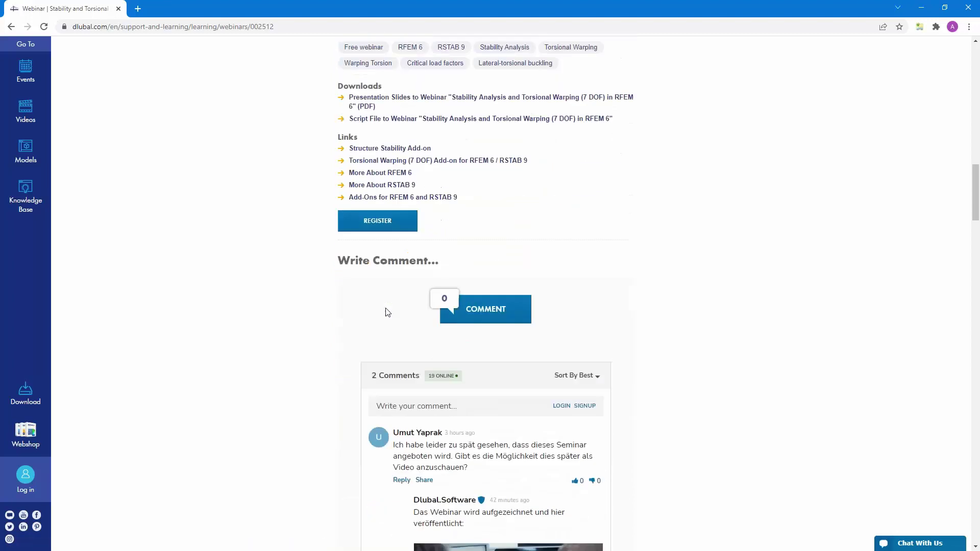
scroll(387, 312, "down", 18)
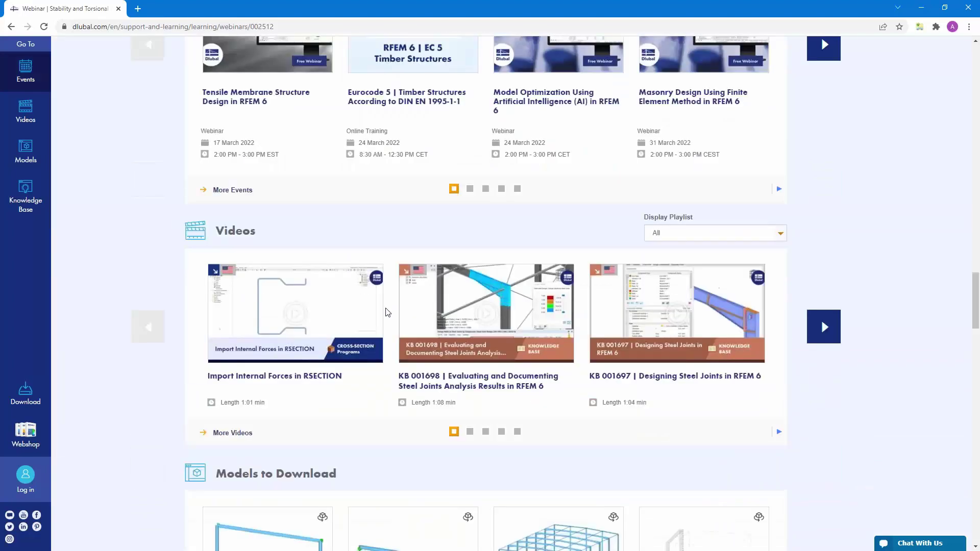
scroll(387, 313, "down", 5)
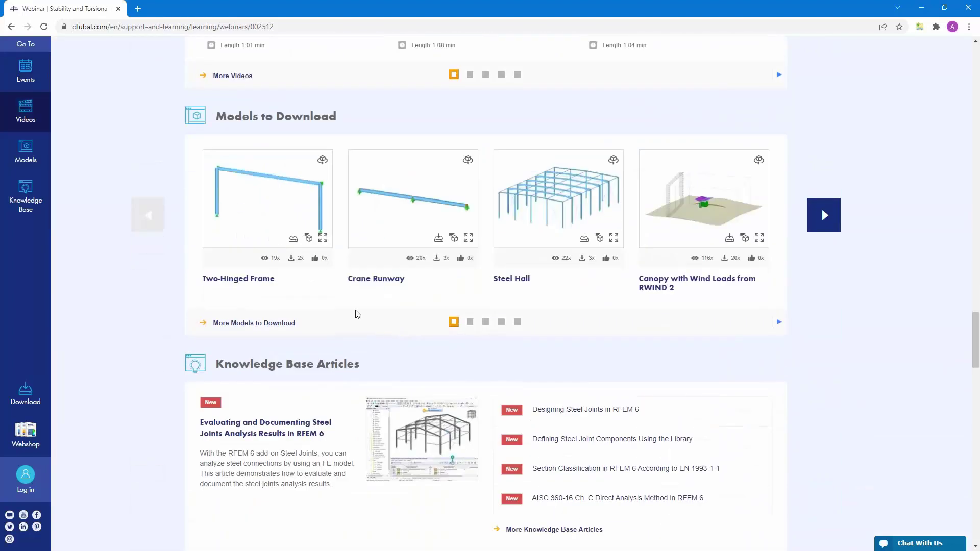
- Return to the webinar's general information and review its content description and time schedule
scroll(358, 315, "up", 20)
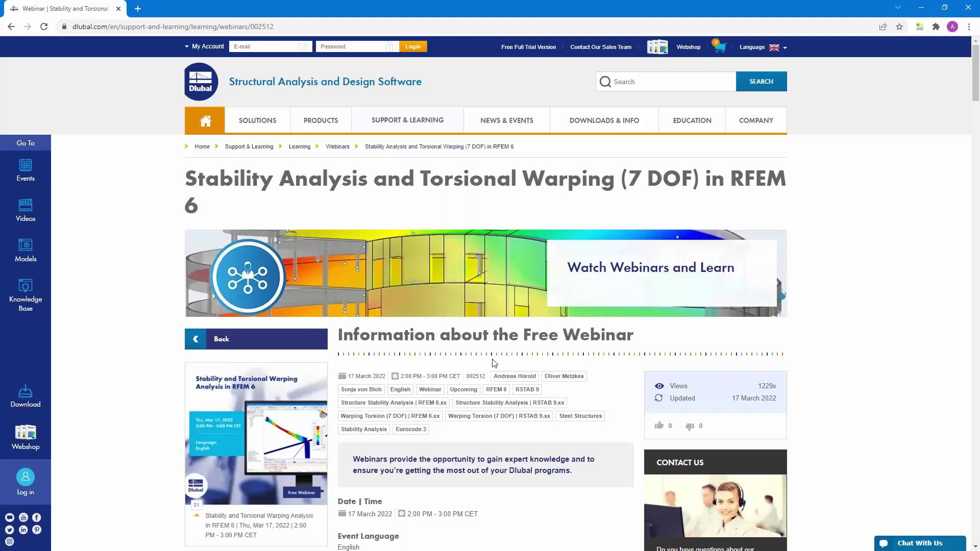
scroll(494, 363, "down", 6)
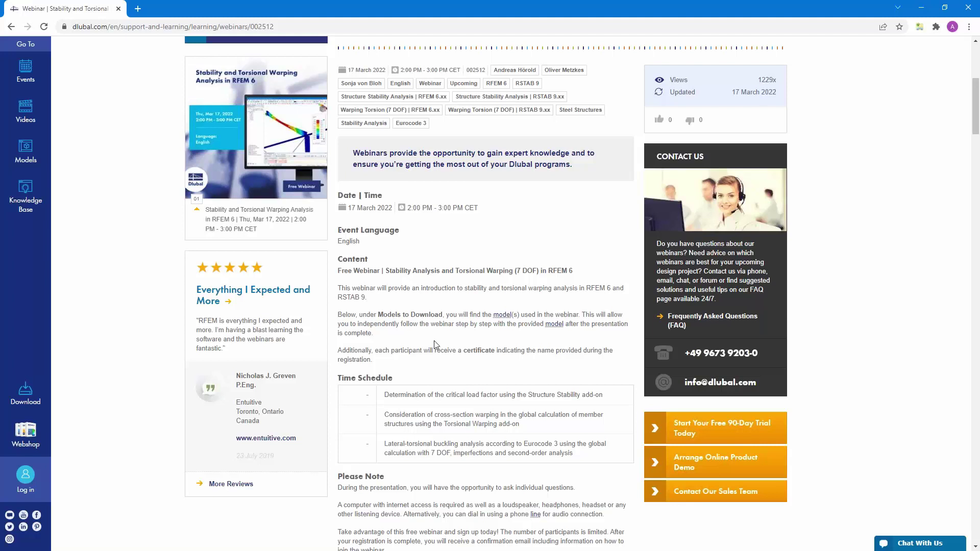
scroll(350, 343, "up", 6)
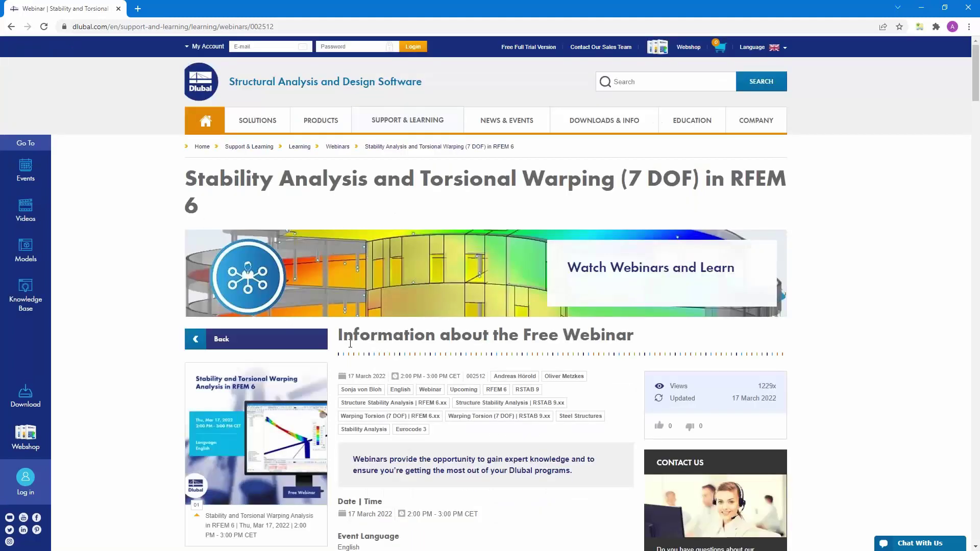